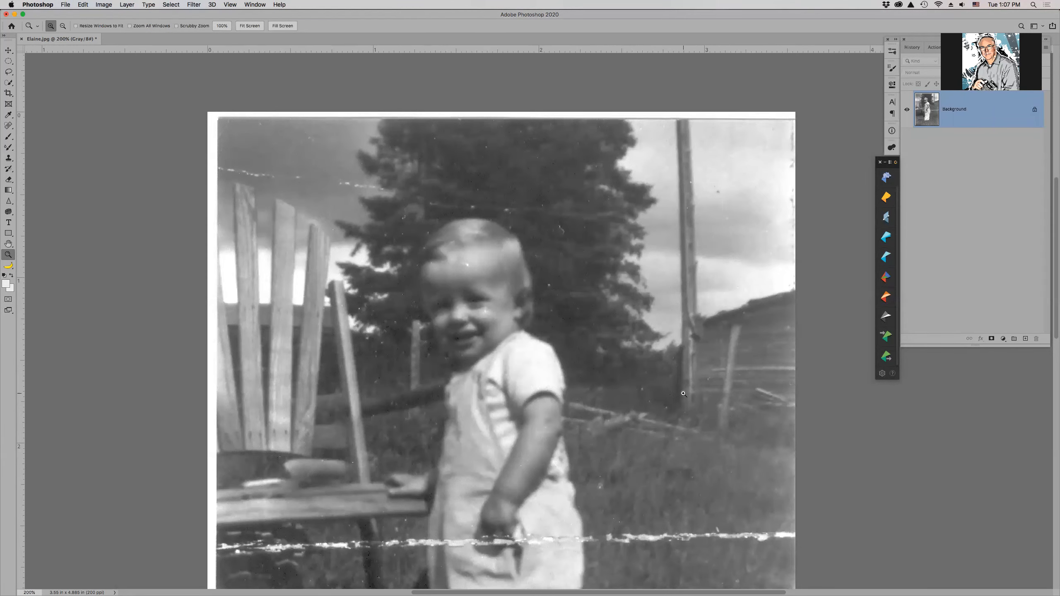
Step: Lasso the scratch across the sky above the chair, apply a Content-Aware fill, and deselect
key(l)
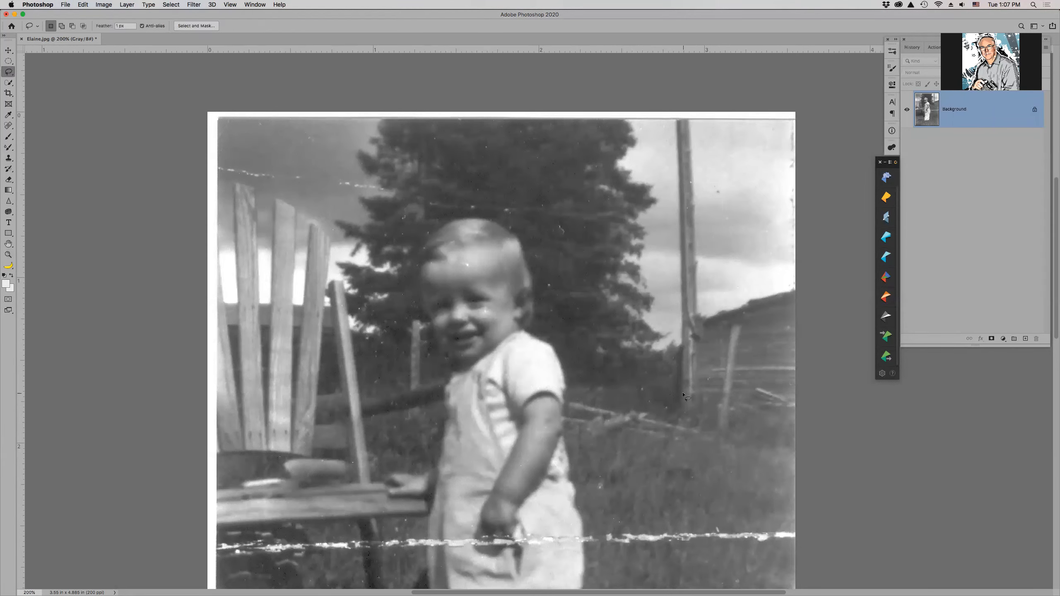
mouse_move(378, 185)
mouse_down()
mouse_move(252, 162)
mouse_move(221, 171)
mouse_move(354, 195)
mouse_move(386, 190)
mouse_move(382, 179)
mouse_up()
key(shift)
drag(227, 166, 228, 167)
click(84, 4)
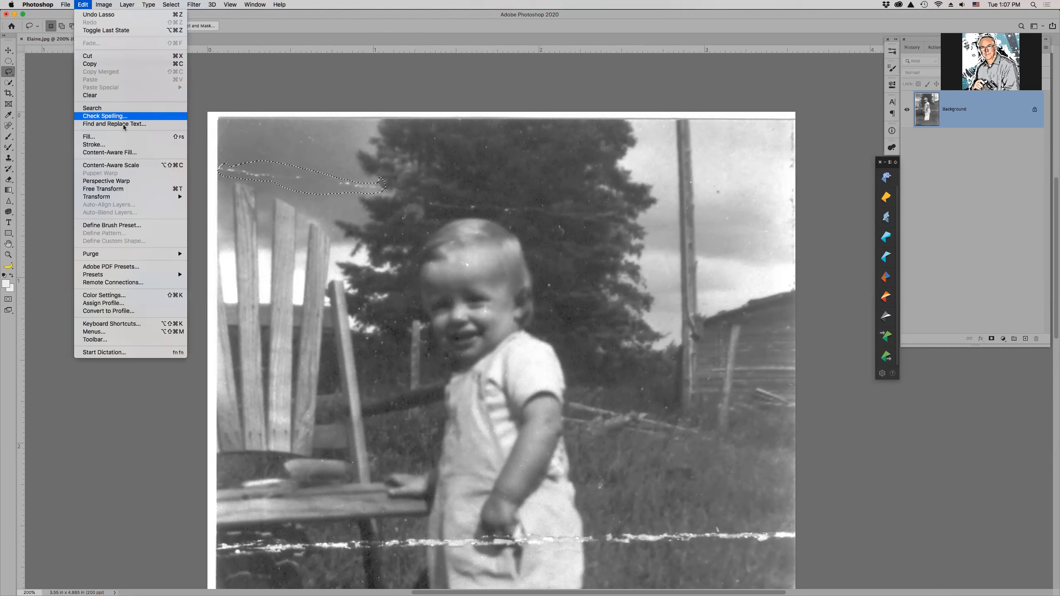
click(123, 140)
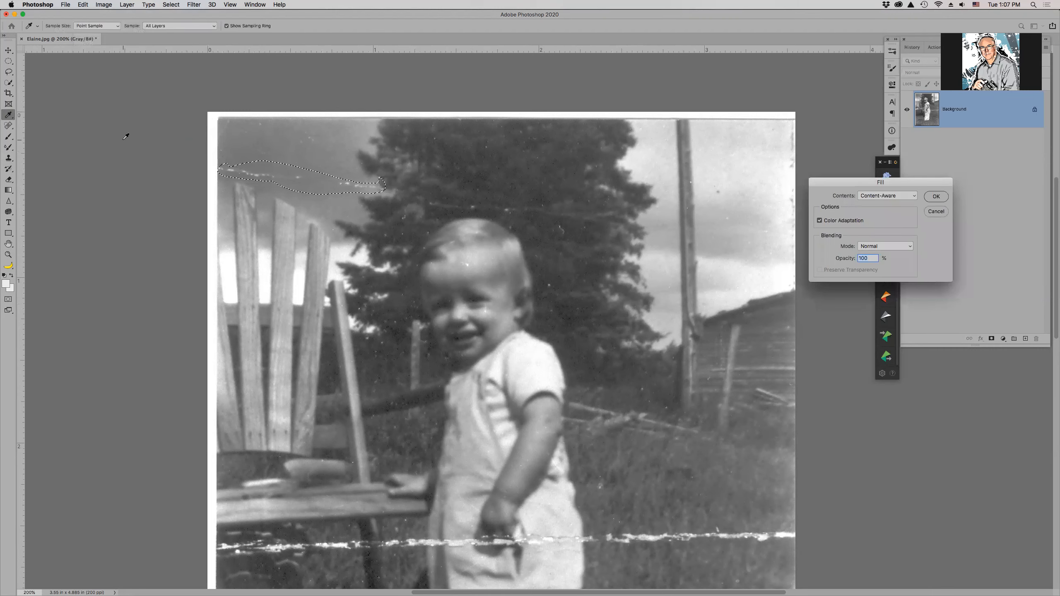
click(935, 198)
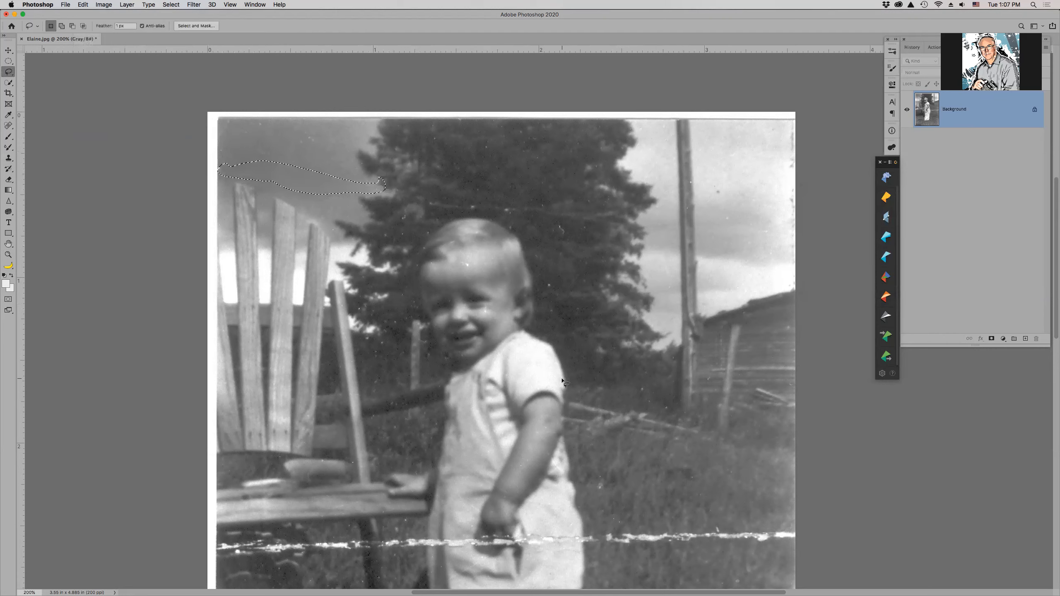
key(super+d)
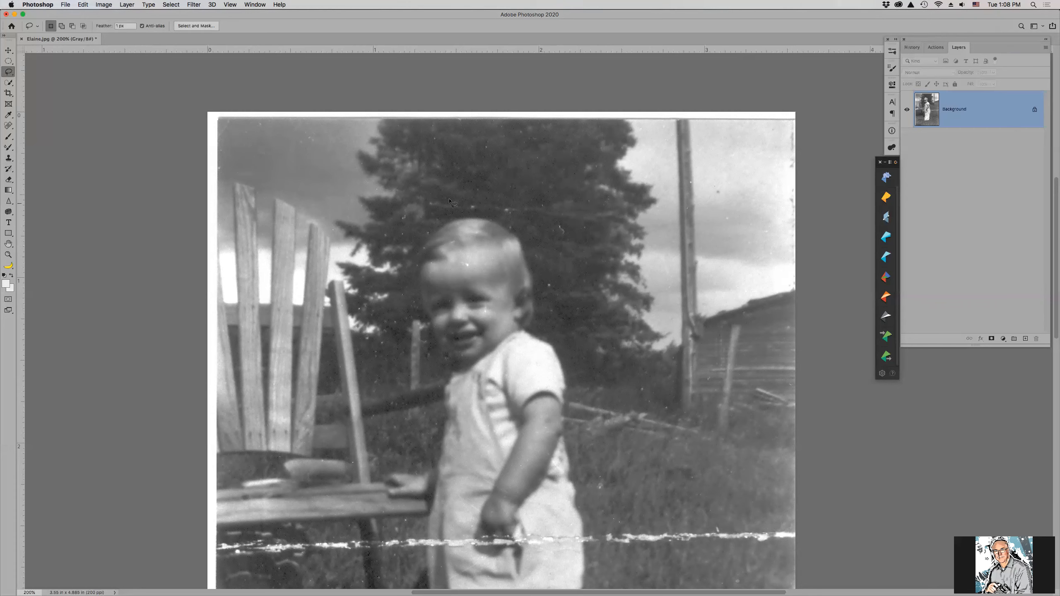
Step: Remove the crease across the tree above the child's head with the Content Aware fill action, and expand that action's recorded steps
drag(427, 204, 498, 215)
mouse_move(566, 224)
mouse_down()
mouse_move(614, 221)
mouse_move(617, 210)
mouse_move(494, 199)
mouse_up()
click(936, 47)
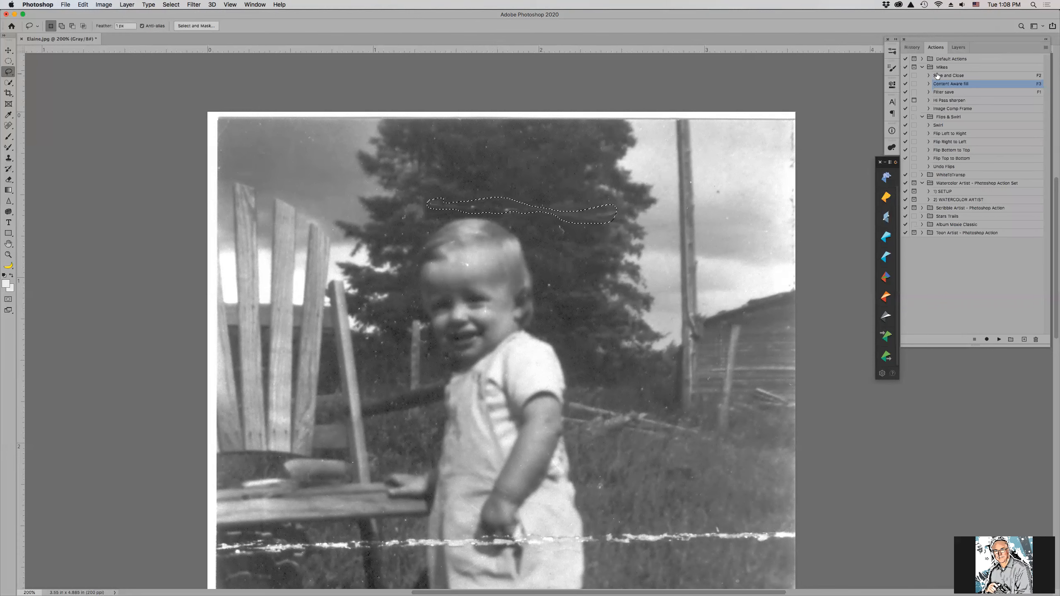
click(922, 117)
click(929, 84)
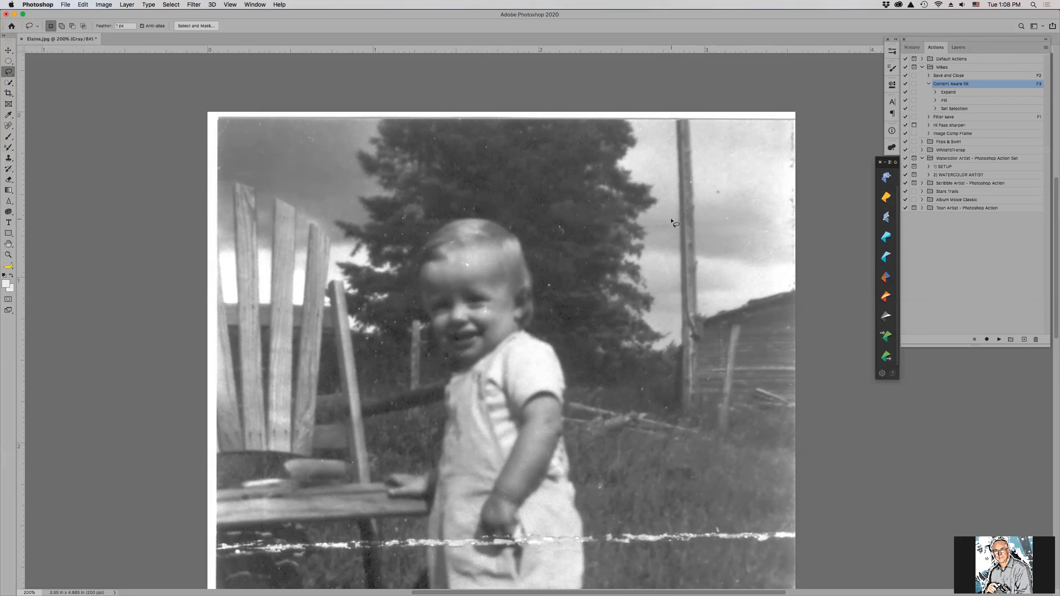
Step: Lasso the dark spot in the sky and the crease across the grass right of the child, and fill them with the Content Aware fill action
mouse_move(710, 193)
mouse_down()
mouse_move(731, 193)
mouse_move(714, 184)
mouse_up()
mouse_move(607, 551)
mouse_down()
mouse_move(735, 541)
mouse_move(793, 551)
mouse_move(805, 519)
mouse_move(601, 516)
mouse_up()
key(F3)
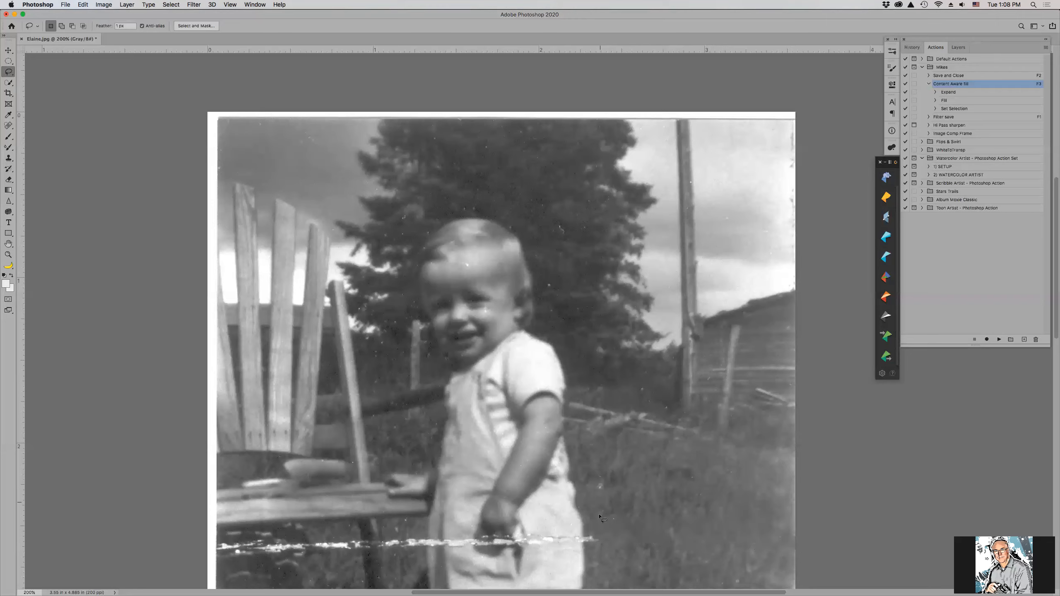
Step: Try to fill the whole crease beneath the chair with one large content-aware selection, and undo it
mouse_move(221, 536)
mouse_down()
mouse_move(285, 561)
mouse_move(430, 542)
mouse_move(410, 526)
mouse_move(363, 524)
mouse_move(307, 538)
mouse_move(241, 539)
mouse_up()
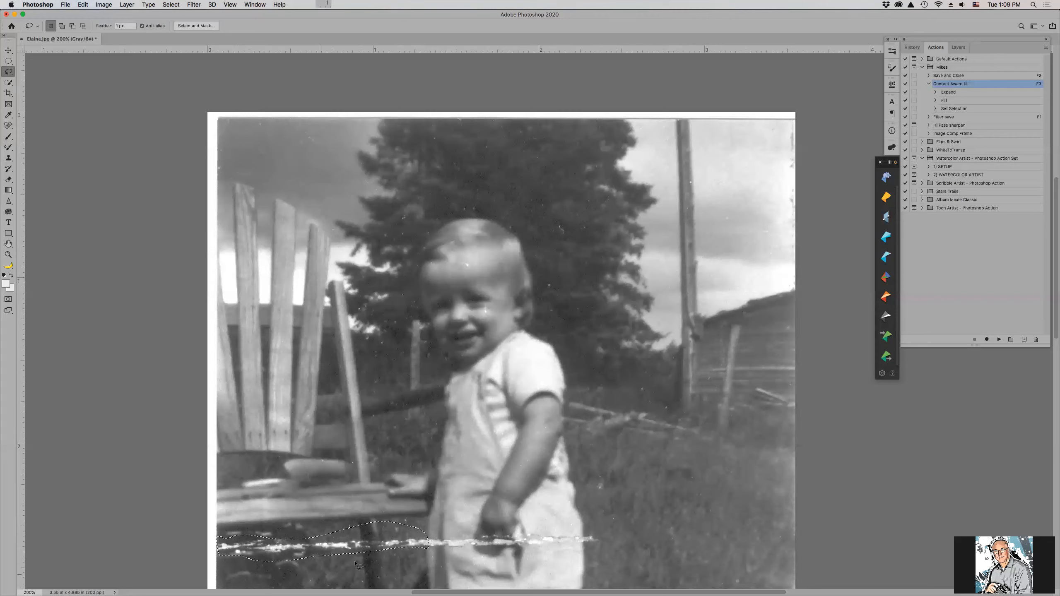
key(F3)
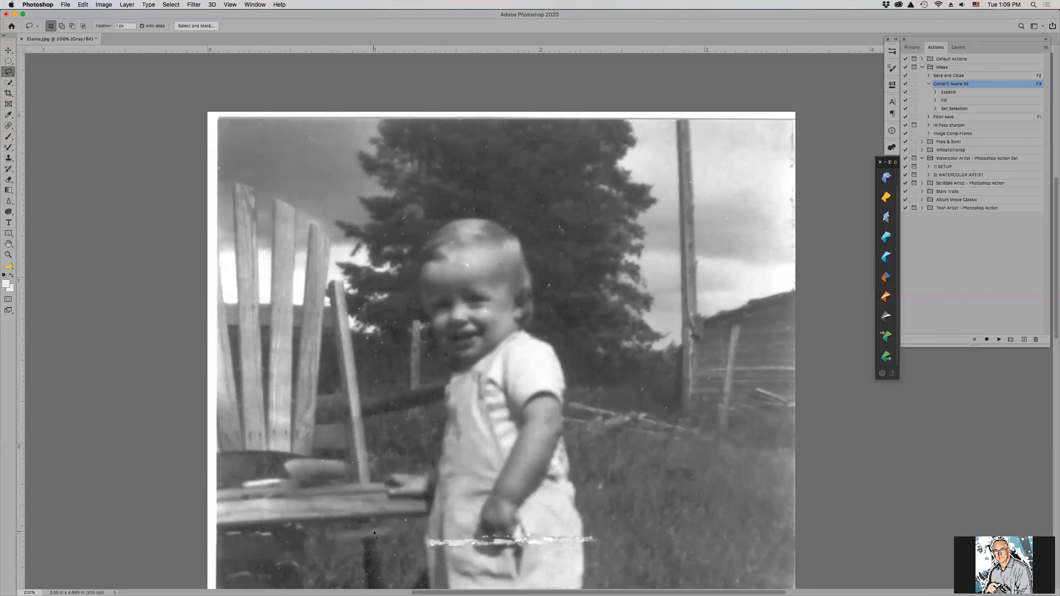
key(super+z)
key(super+z)
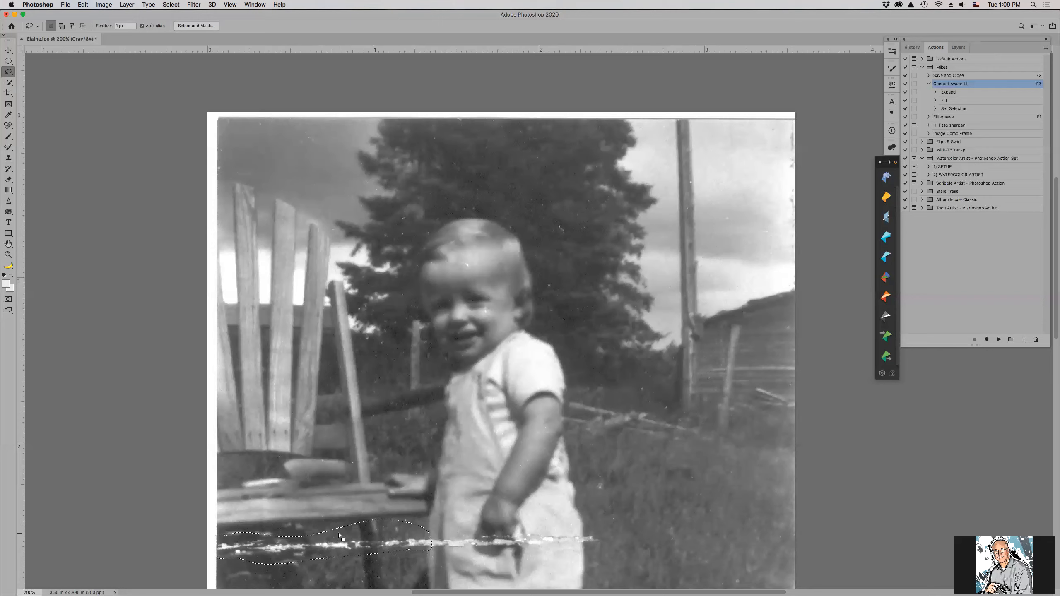
Step: Fill the crease beneath the chair in smaller lassoed sections on both sides of the chair leg with the Content Aware fill action
click(301, 535)
mouse_move(242, 533)
mouse_down()
mouse_move(324, 536)
mouse_move(352, 550)
mouse_move(220, 560)
mouse_move(219, 534)
mouse_up()
key(F3)
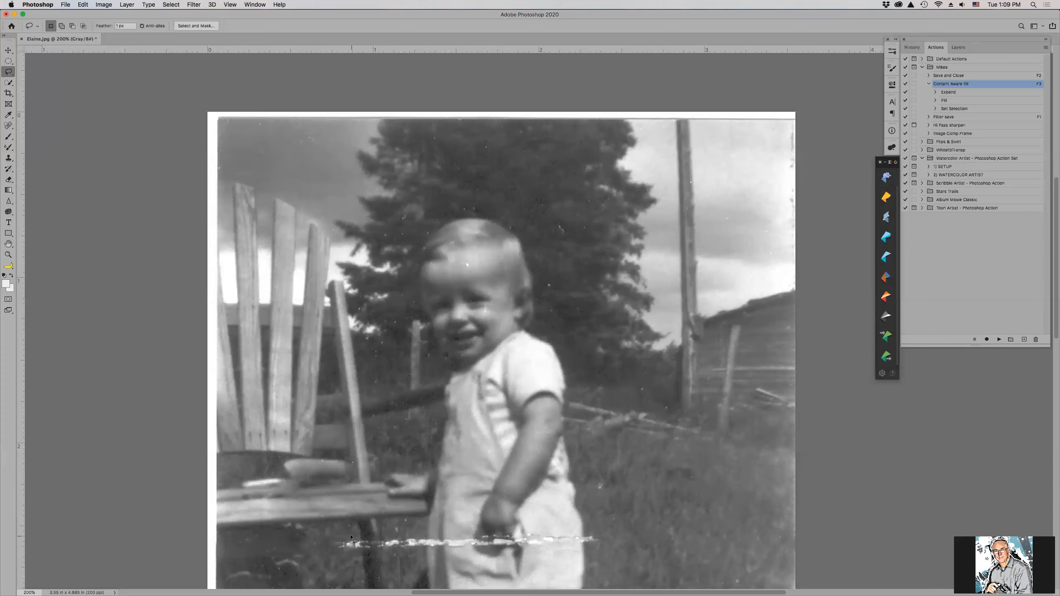
mouse_move(360, 551)
mouse_down()
mouse_move(342, 532)
mouse_move(399, 555)
mouse_move(425, 538)
mouse_up()
key(F3)
key(F3)
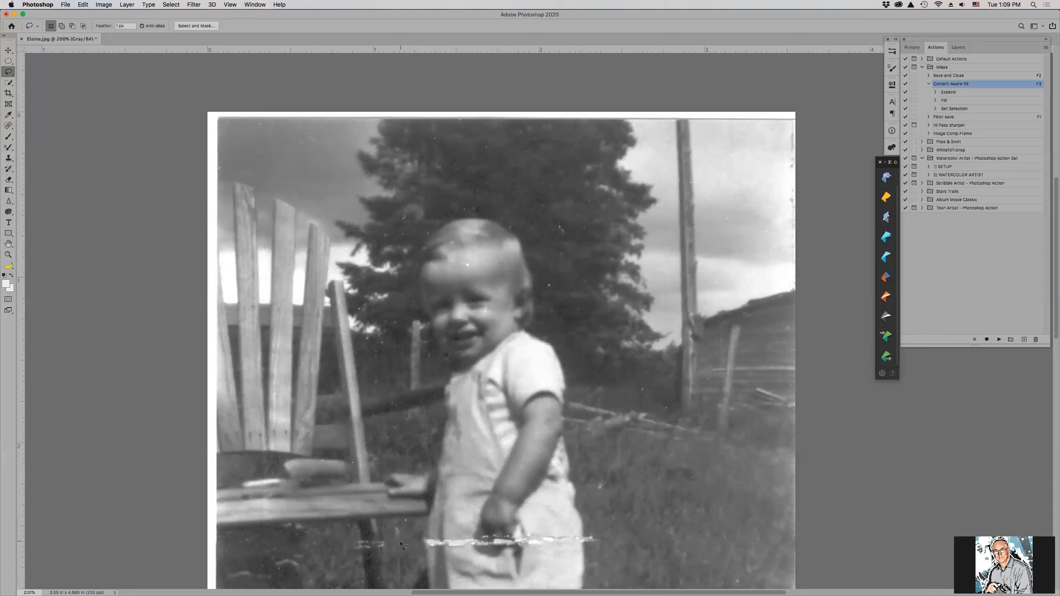
Step: Fill the leftover crease across the chair leg and the section over the right side of the overalls with the Content Aware fill action
mouse_move(346, 549)
mouse_down()
mouse_move(375, 558)
mouse_move(394, 543)
mouse_move(372, 532)
mouse_up()
key(F3)
mouse_move(550, 533)
mouse_down()
mouse_move(536, 552)
mouse_move(587, 549)
mouse_move(601, 535)
mouse_move(546, 533)
mouse_up()
key(F3)
Step: Try to fill the crease at the left edge of the overalls with small lassoed content-aware fills, and deselect
mouse_move(441, 532)
mouse_down()
mouse_move(414, 534)
mouse_move(425, 553)
mouse_move(473, 551)
mouse_move(475, 543)
mouse_move(438, 531)
mouse_up()
key(F3)
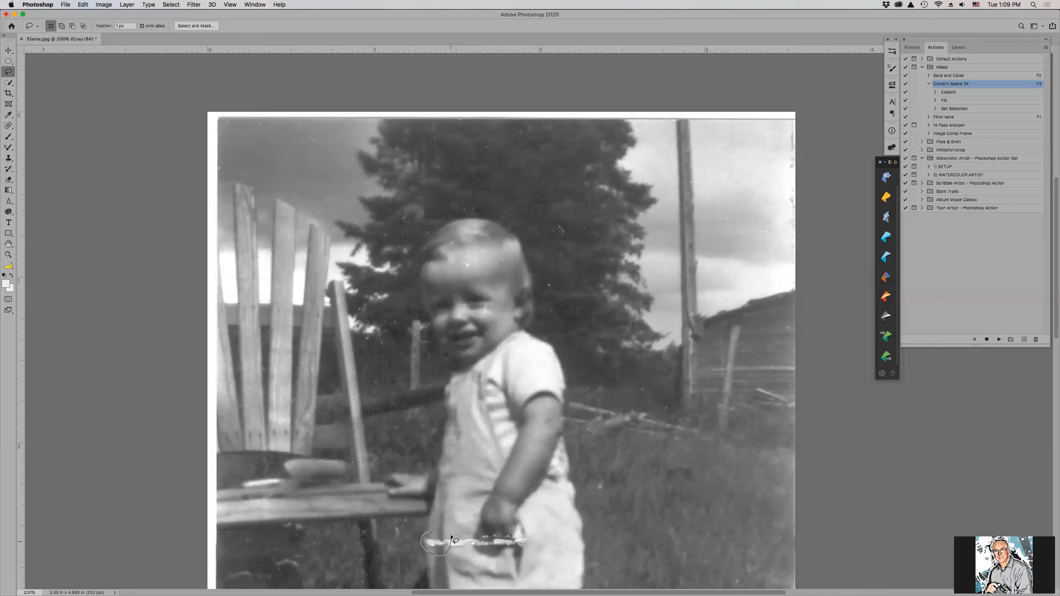
key(F3)
mouse_move(453, 543)
mouse_down()
mouse_move(434, 527)
mouse_move(455, 536)
mouse_up()
key(F3)
drag(456, 544, 456, 542)
key(super+d)
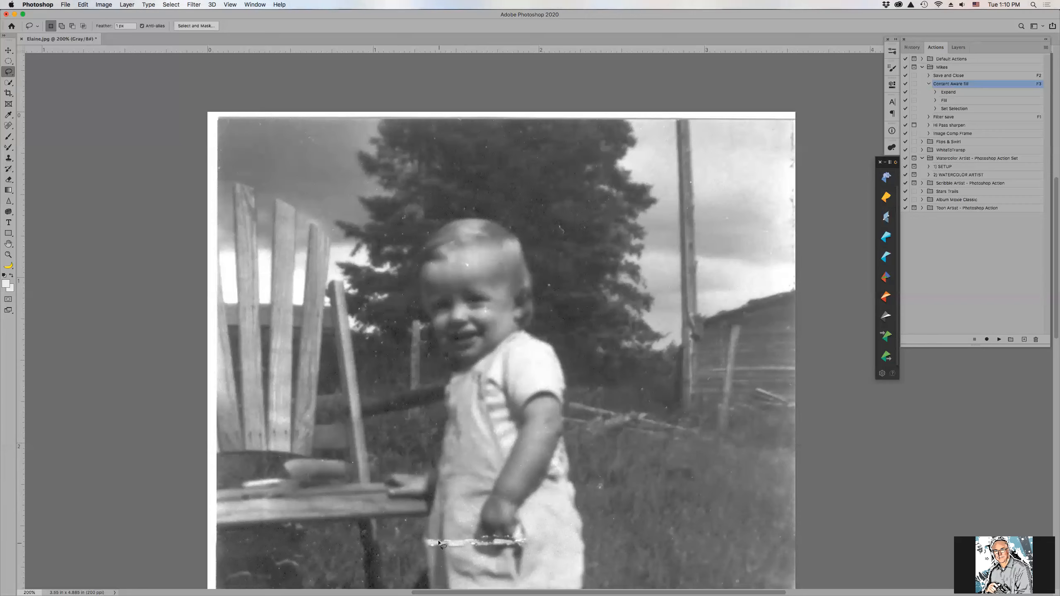
Step: Heal the crease over the left side of the overalls and beside the hand, plus the grass speck, with the Spot Healing Brush
key(j)
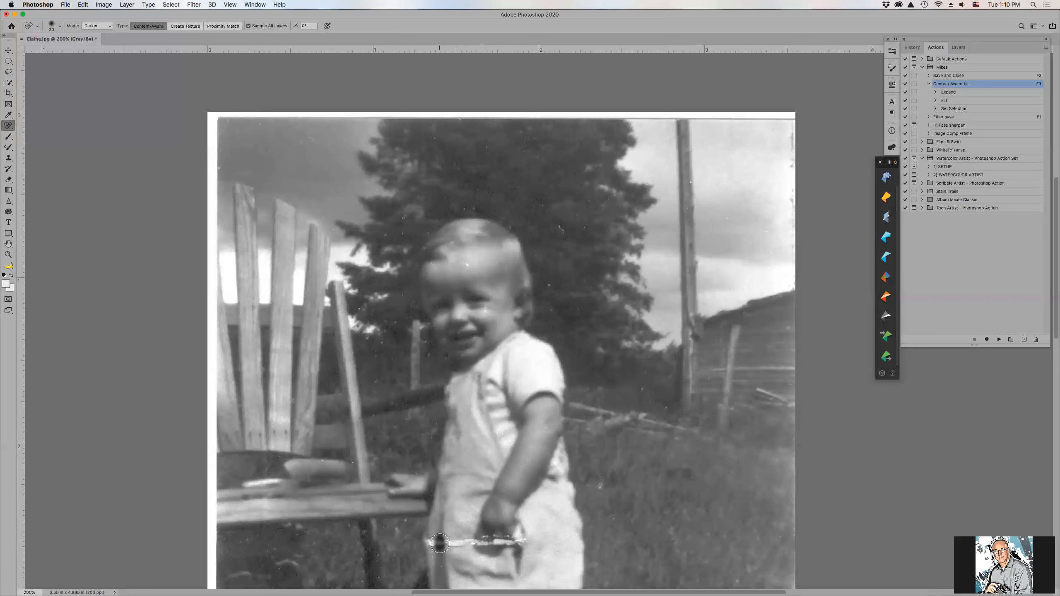
drag(451, 543, 469, 541)
click(429, 541)
drag(480, 543, 454, 546)
drag(522, 538, 523, 544)
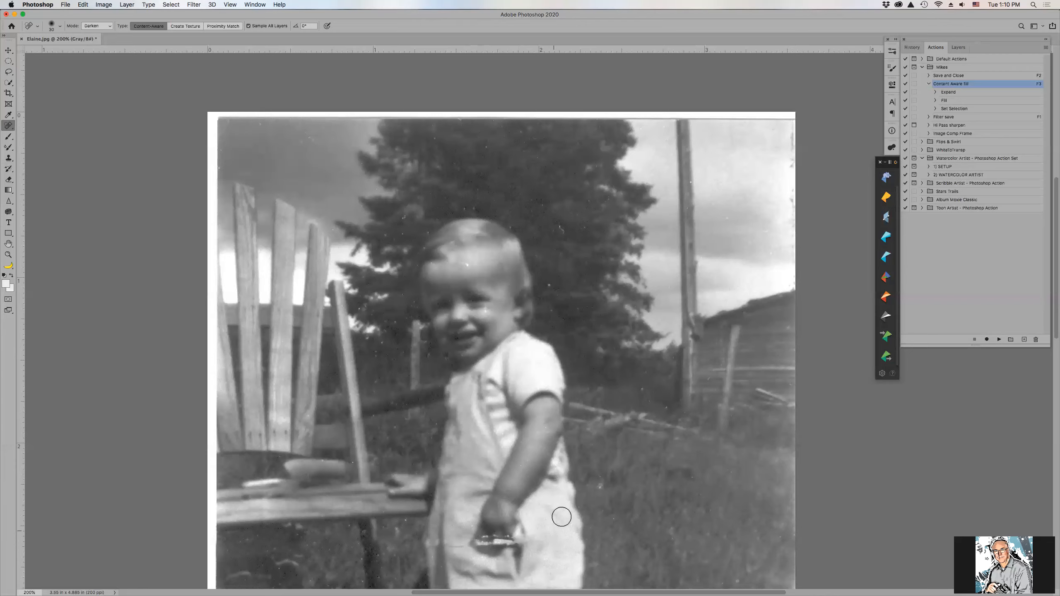
drag(598, 489, 599, 490)
click(479, 542)
click(485, 544)
Step: Clone dark tone from below the child's hand over the lower edge of the white crease with the Clone Stamp at 600% zoom
key(z)
click(498, 532)
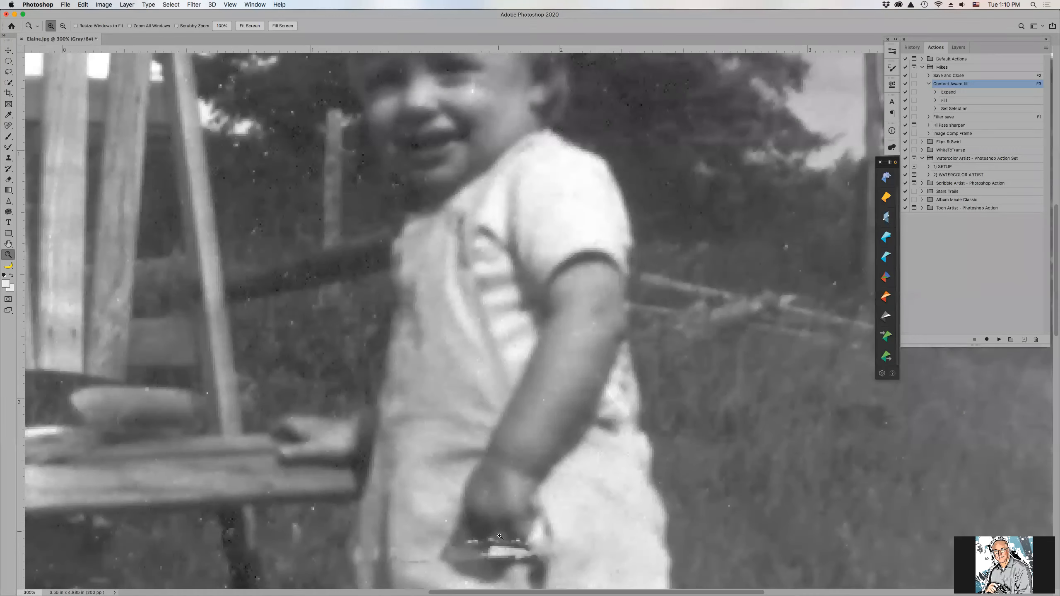
drag(498, 531, 497, 350)
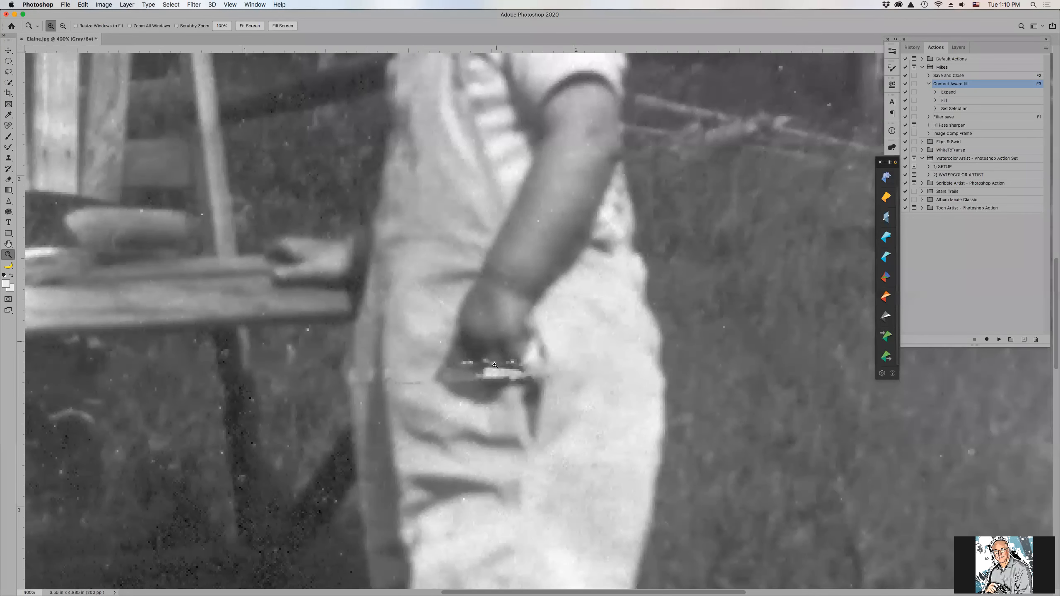
click(495, 369)
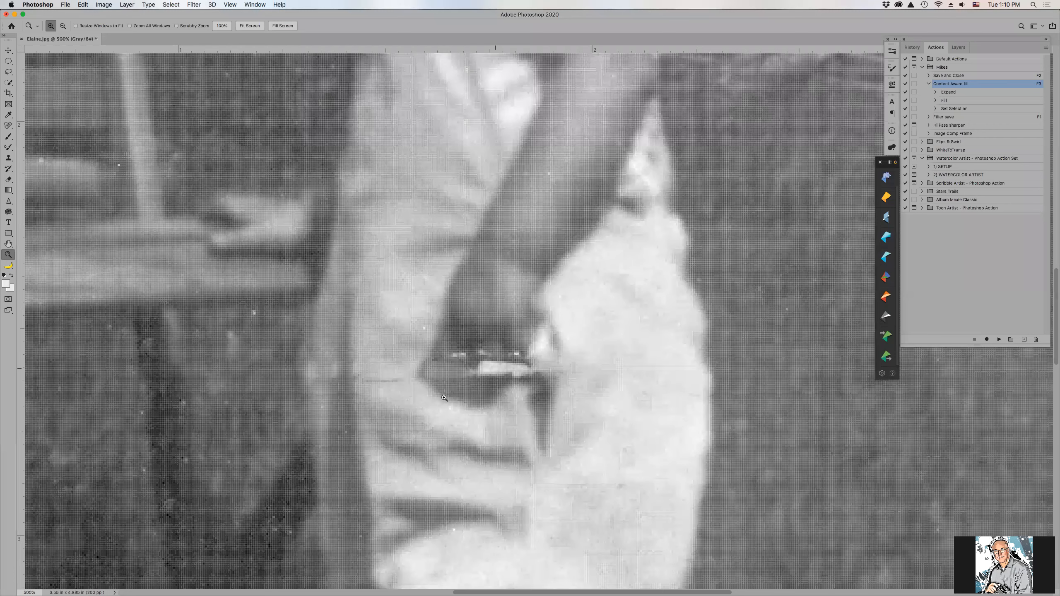
click(458, 414)
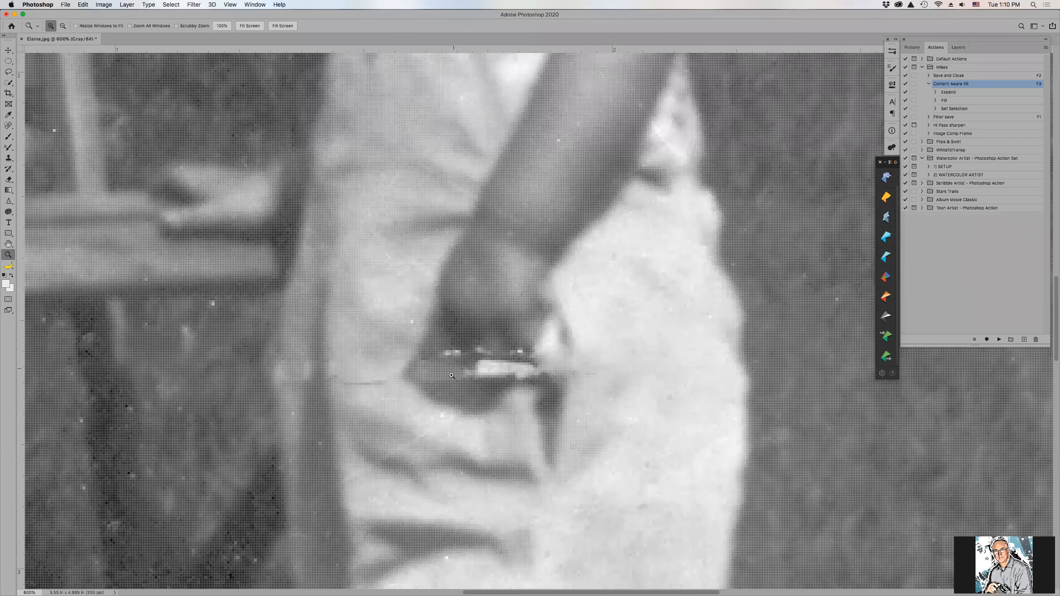
key(s)
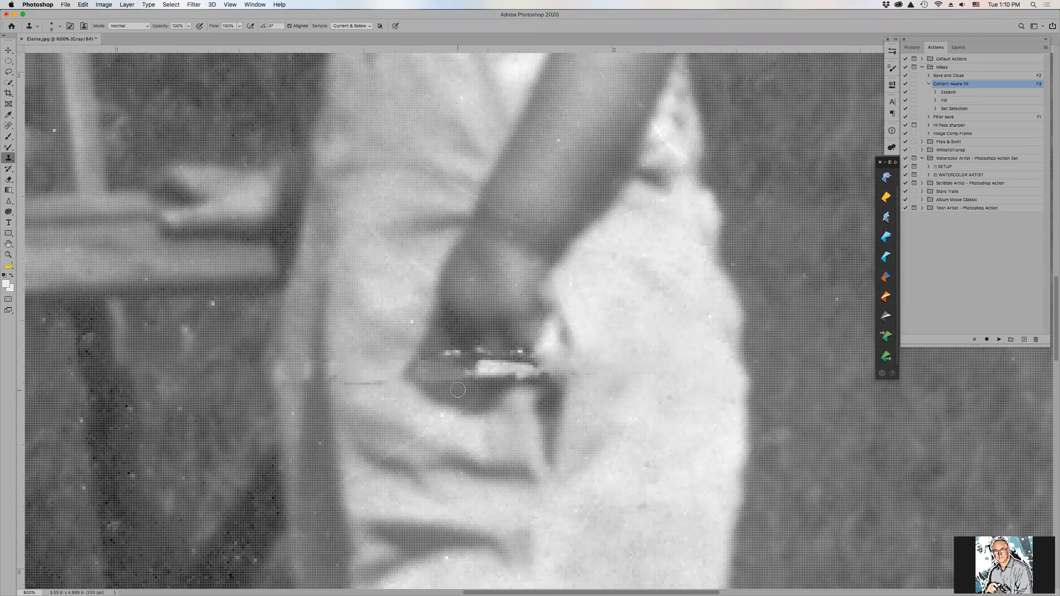
alt+click(461, 390)
mouse_move(447, 379)
mouse_down()
mouse_move(430, 380)
mouse_move(454, 378)
mouse_move(431, 369)
mouse_move(457, 362)
mouse_move(477, 399)
mouse_move(484, 378)
mouse_move(514, 378)
mouse_move(531, 361)
mouse_move(557, 374)
mouse_up()
alt+click(466, 390)
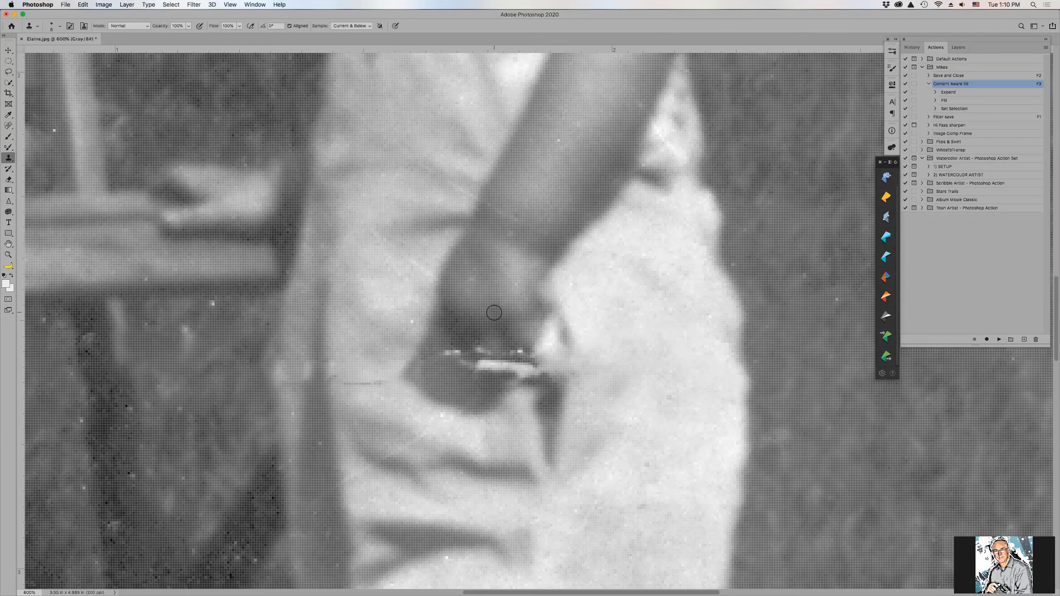
Step: Smear away the remaining white crease on the child's hand with the Mixer Brush and reshape the fingers against the overalls
key(b)
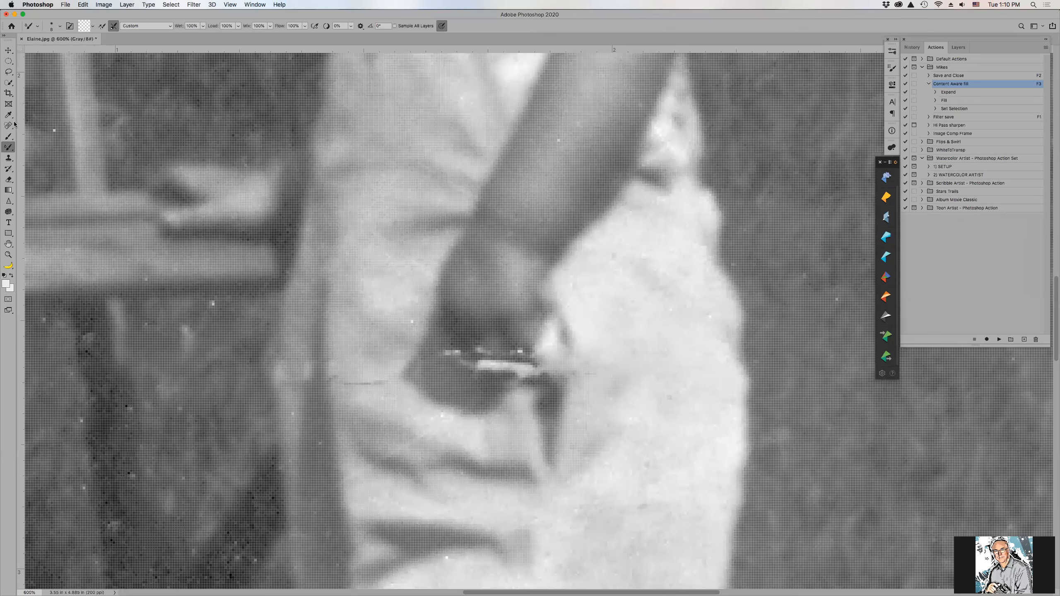
click(9, 149)
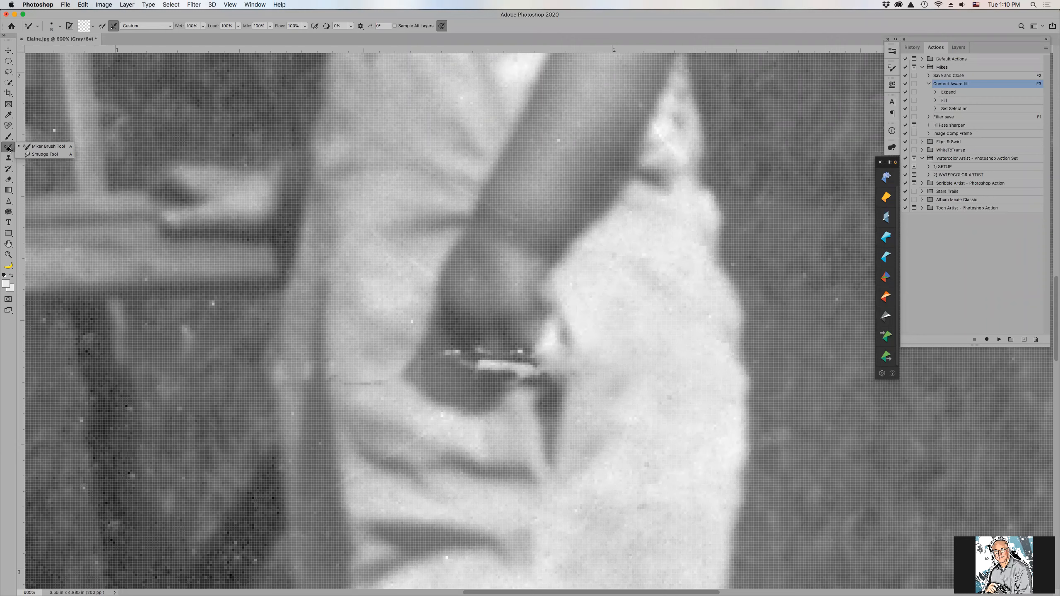
click(9, 148)
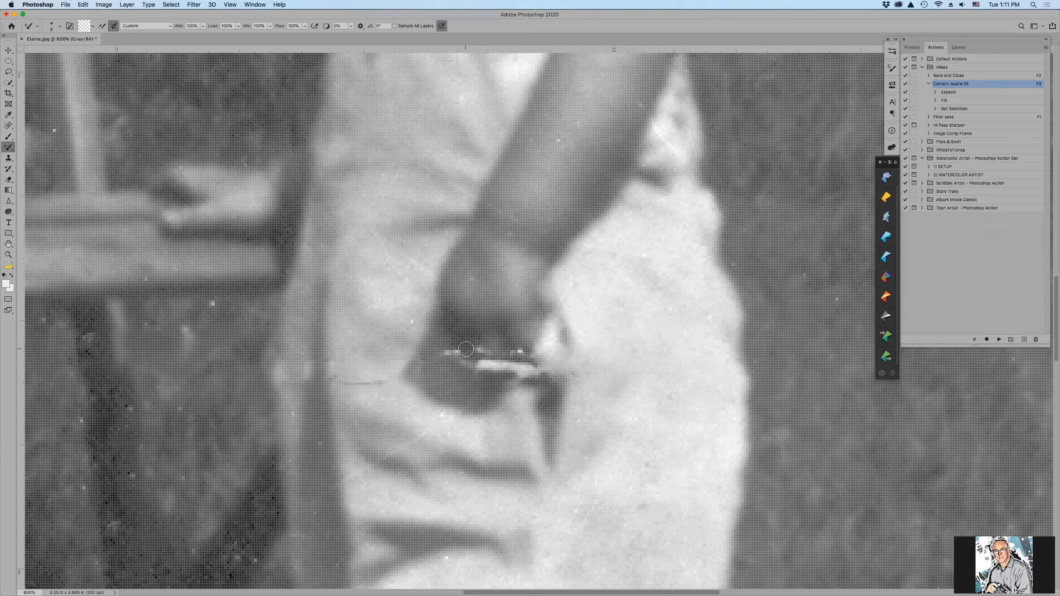
mouse_move(462, 352)
mouse_down()
mouse_move(505, 350)
mouse_move(505, 330)
mouse_move(520, 367)
mouse_move(496, 333)
mouse_move(506, 362)
mouse_move(495, 343)
mouse_move(486, 357)
mouse_move(479, 349)
mouse_move(484, 361)
mouse_move(494, 355)
mouse_move(495, 371)
mouse_move(505, 361)
mouse_move(500, 372)
mouse_move(481, 366)
mouse_move(526, 360)
mouse_move(539, 346)
mouse_move(526, 365)
mouse_up()
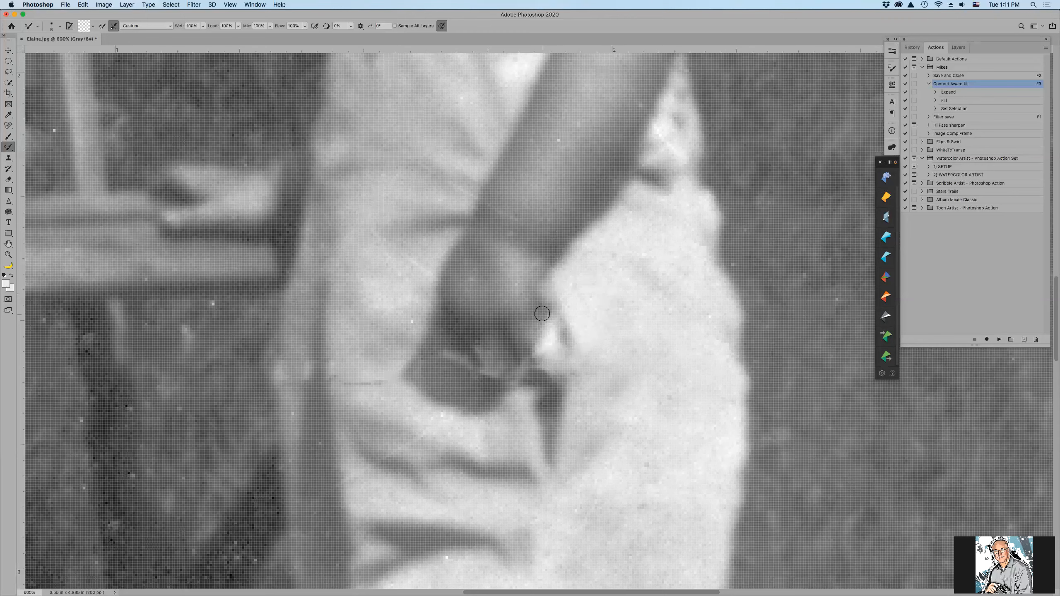
drag(540, 309, 555, 345)
drag(544, 308, 558, 339)
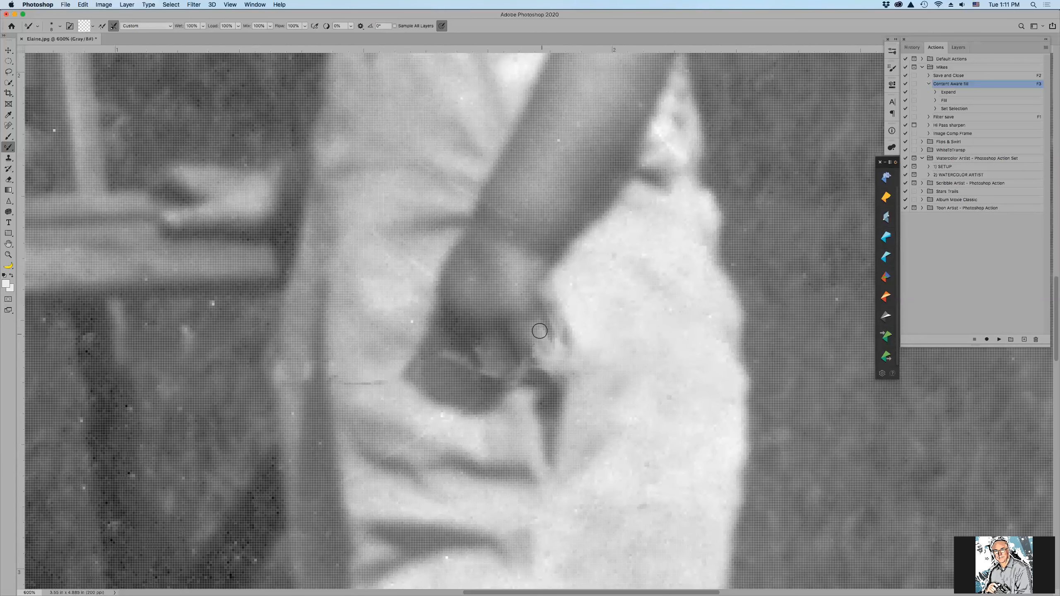
mouse_move(533, 352)
mouse_down()
mouse_move(556, 360)
mouse_move(553, 348)
mouse_move(540, 355)
mouse_move(554, 339)
mouse_move(561, 483)
mouse_up()
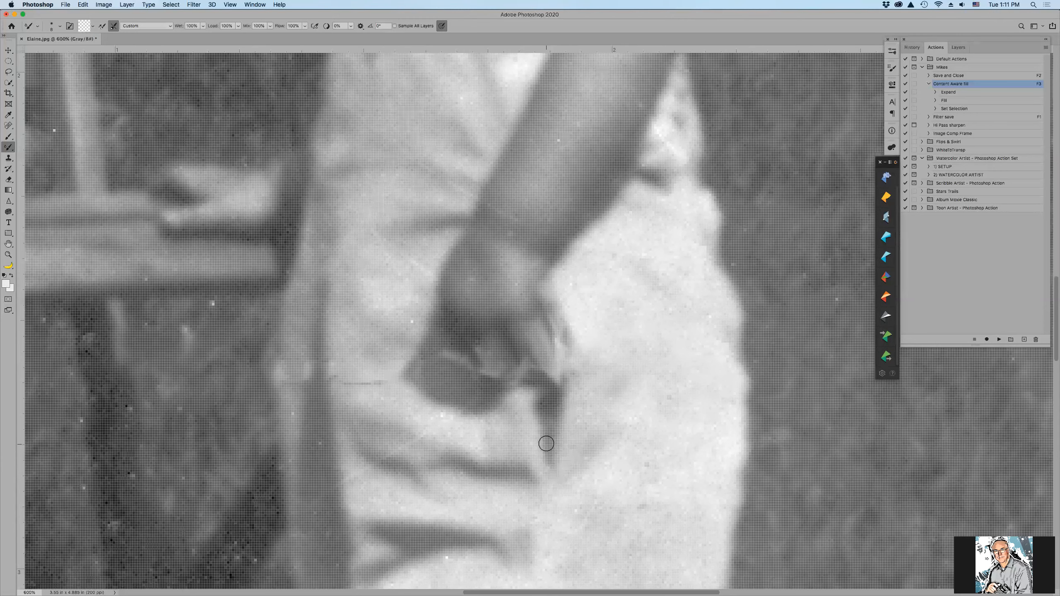
Step: Check the repair on the whole photo, and blend the dark fold below the fingertips into the overalls with the Mixer Brush at 500% zoom
key(super+0)
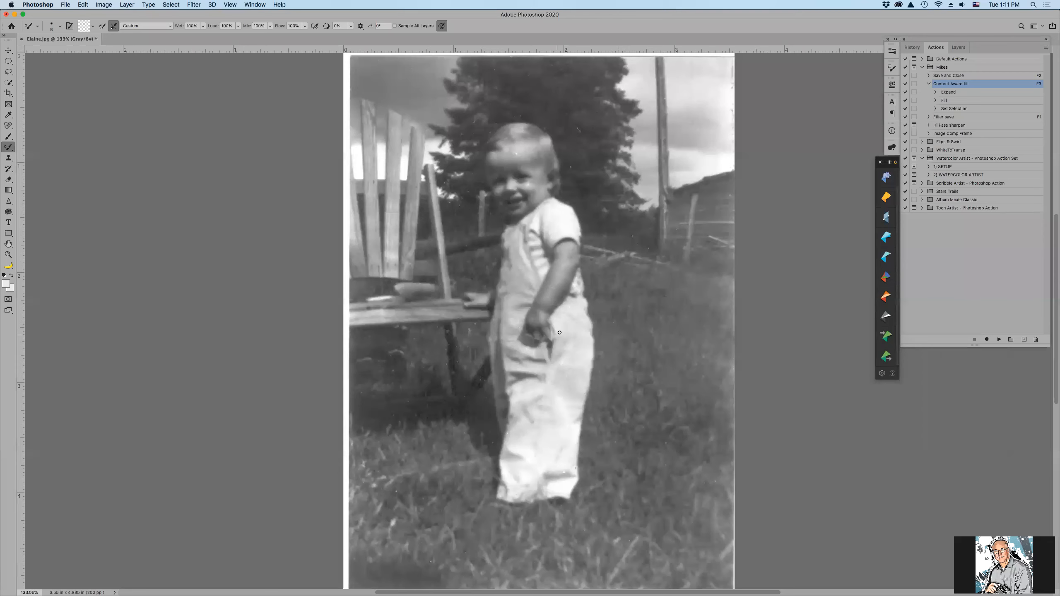
key(z)
drag(520, 316, 592, 334)
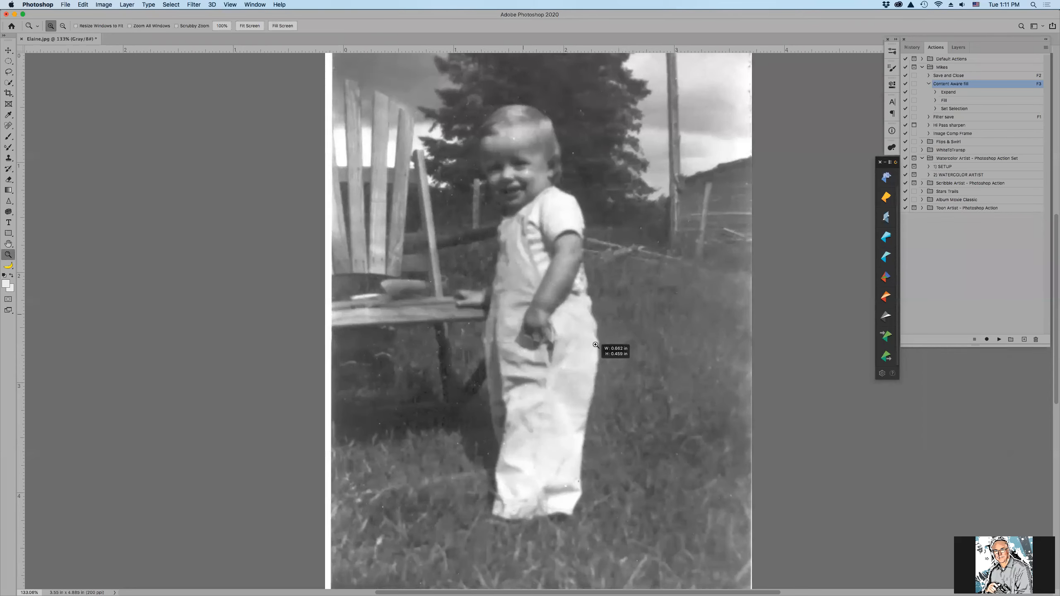
key(super+minus)
key(super+minus)
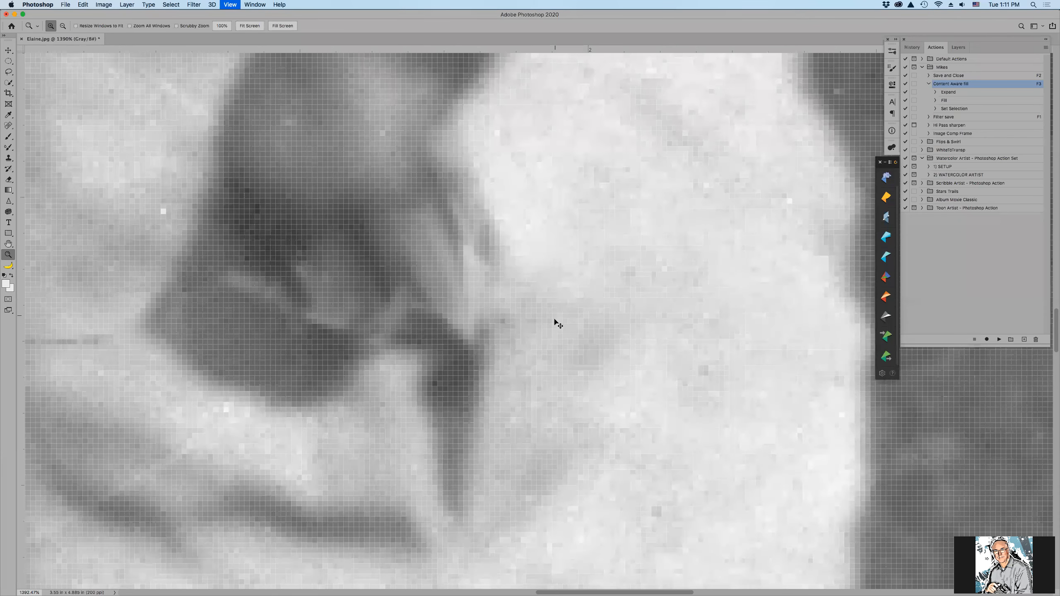
key(super+minus)
key(super+minus)
key(super+minus)
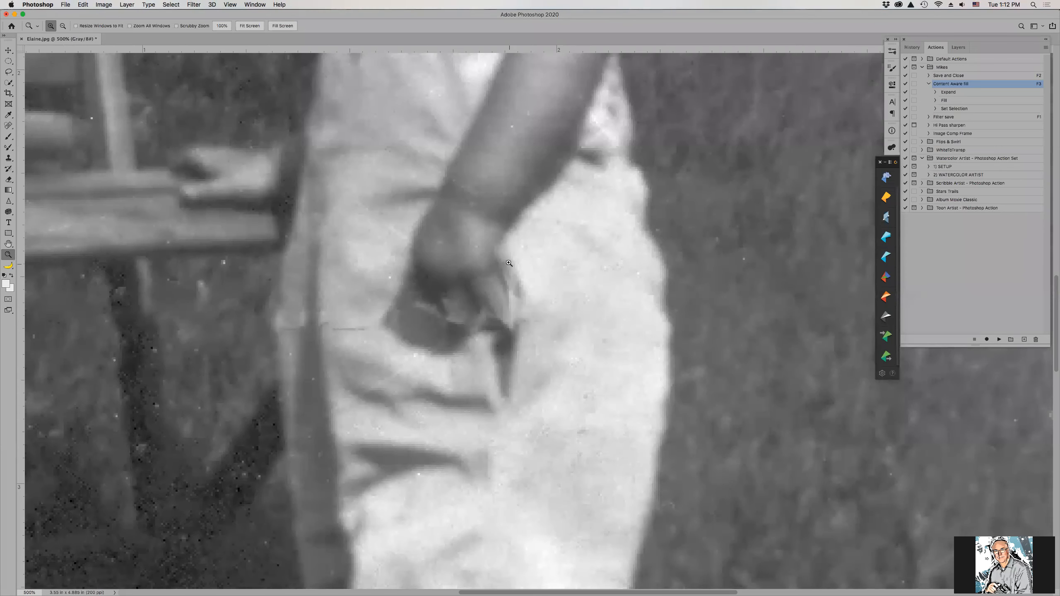
key(b)
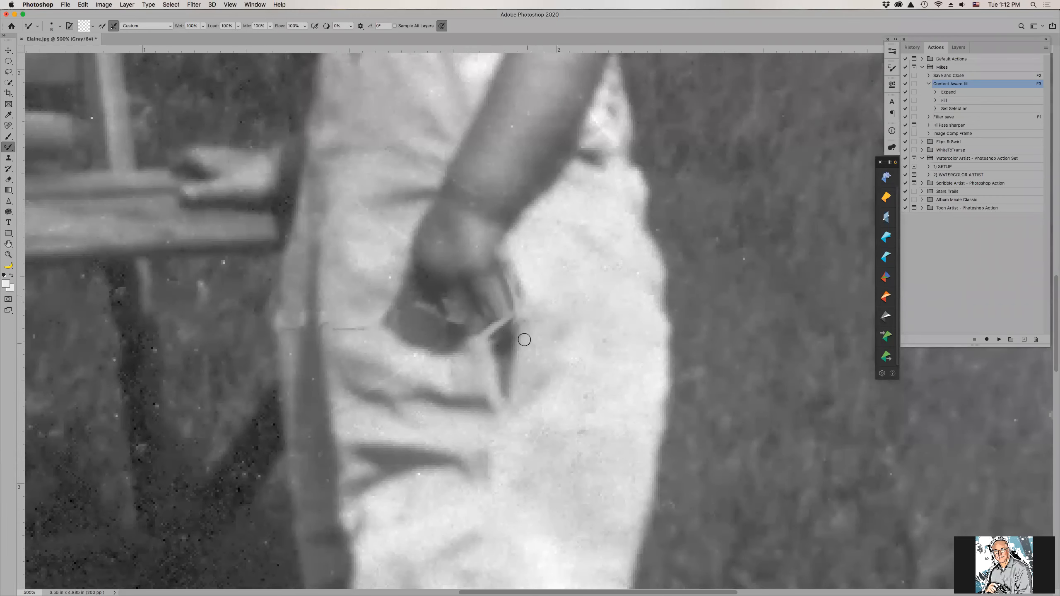
mouse_move(517, 335)
mouse_down()
mouse_move(500, 351)
mouse_move(485, 352)
mouse_move(502, 357)
mouse_move(501, 391)
mouse_move(512, 382)
mouse_move(514, 396)
mouse_move(507, 349)
mouse_up()
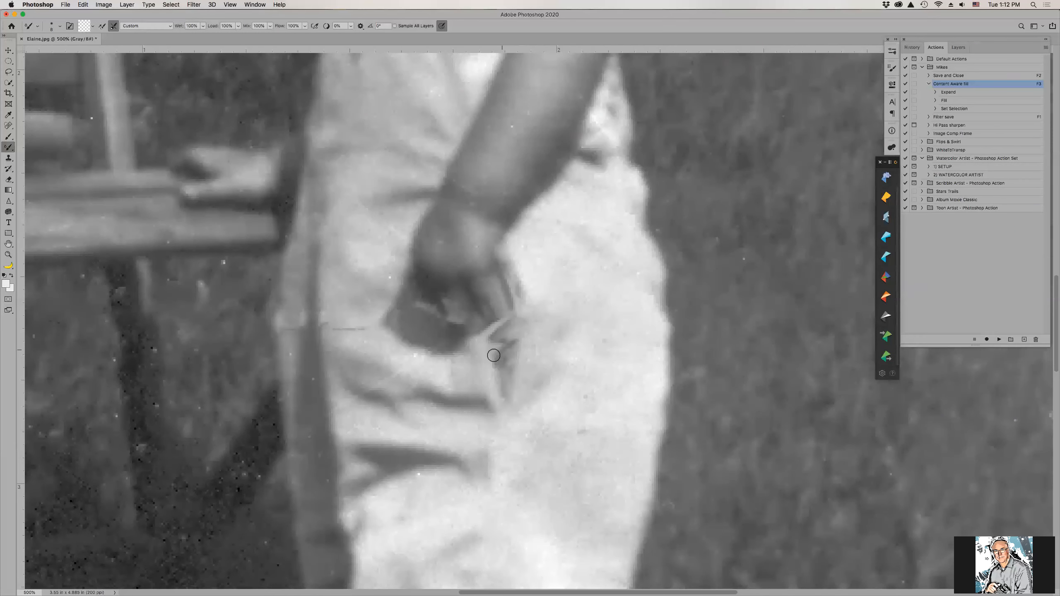
Step: Clone overalls fabric over the crease below the child's fingertips and smooth the outer finger edge with the Mixer Brush
key(s)
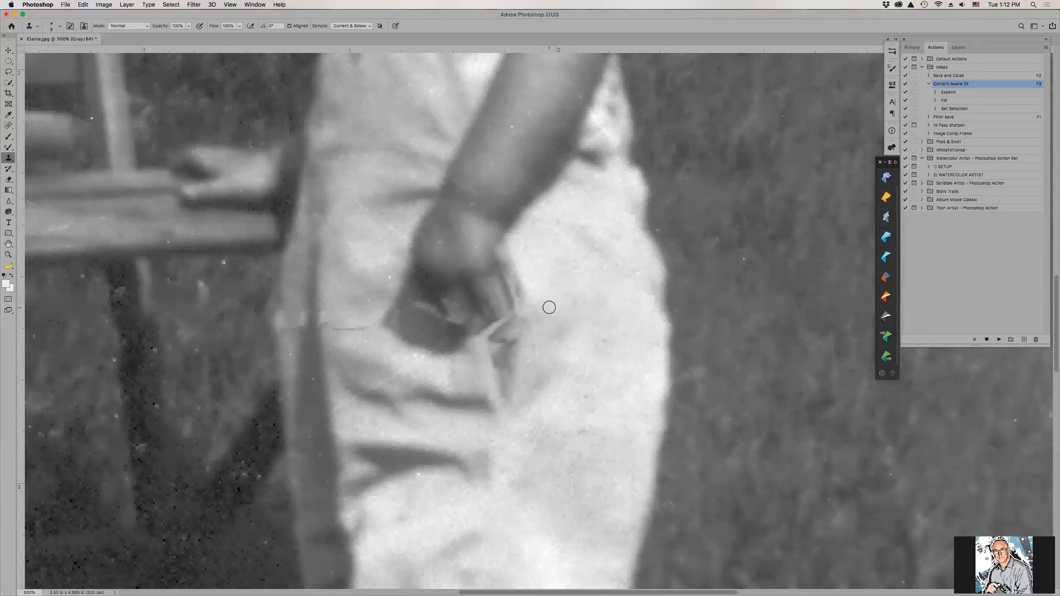
alt+click(531, 350)
mouse_move(512, 347)
mouse_down()
mouse_move(497, 353)
mouse_move(516, 369)
mouse_move(504, 386)
mouse_move(511, 349)
mouse_move(498, 339)
mouse_move(514, 329)
mouse_move(509, 320)
mouse_move(492, 362)
mouse_up()
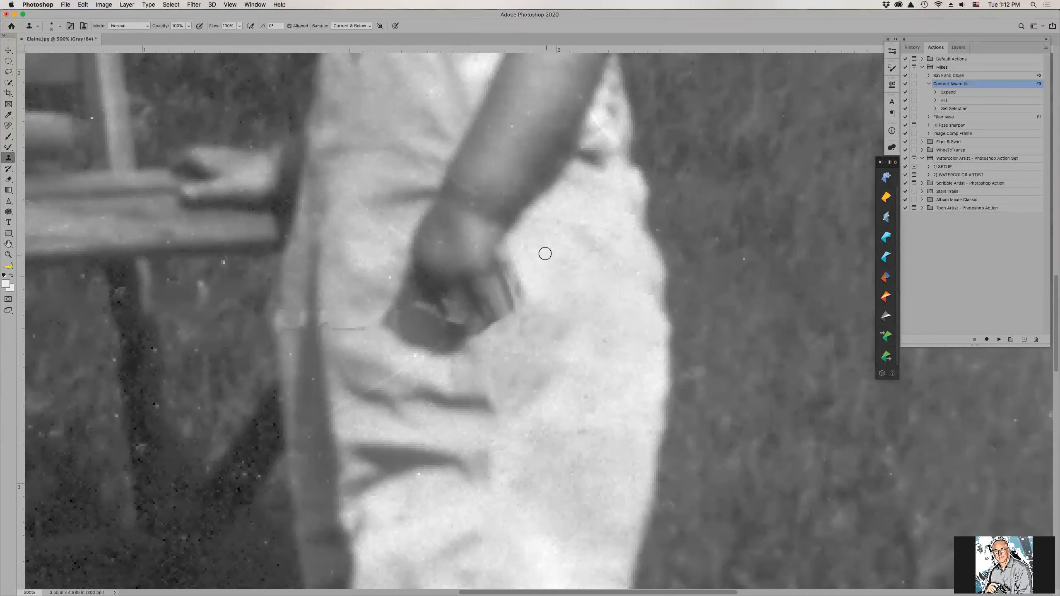
key(b)
drag(500, 253, 517, 286)
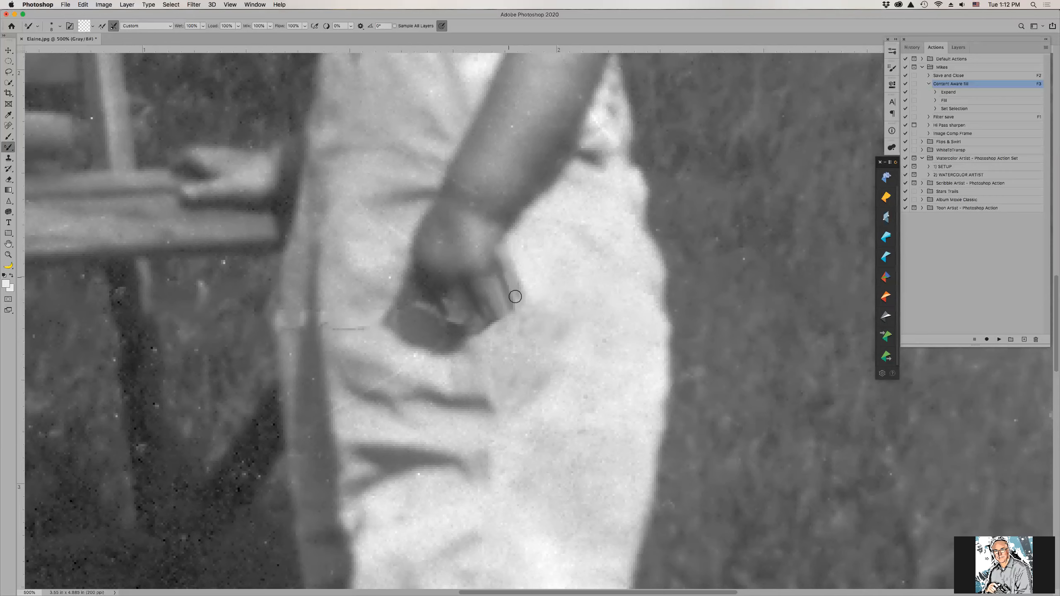
Step: Heal the light specks and scratch on the child's bare arm with a smaller Spot Healing Brush in Darken mode
drag(463, 181, 476, 371)
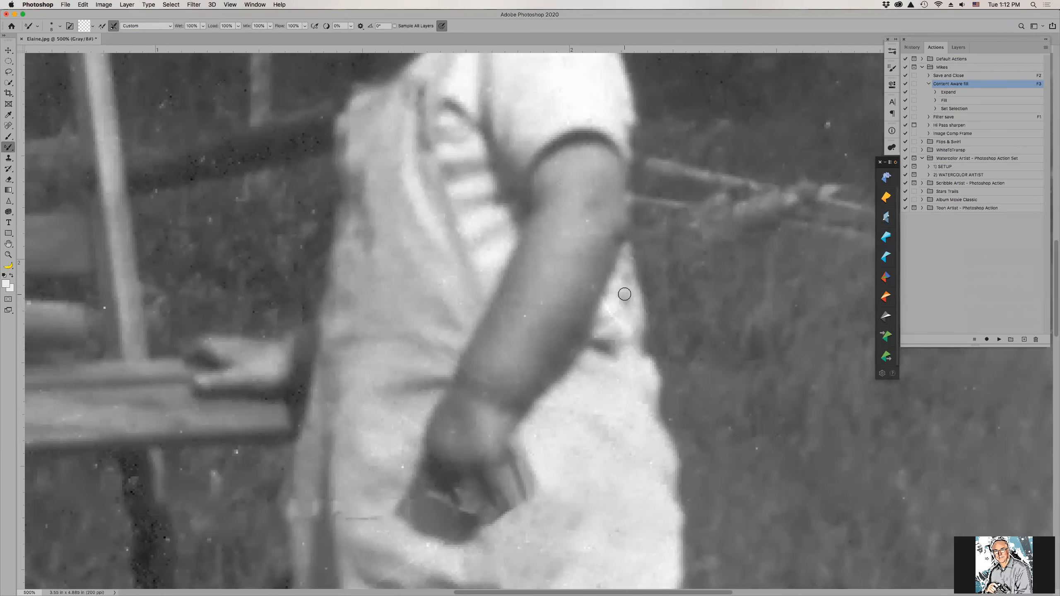
key(j)
key(bracketleft)
key(bracketleft)
key(bracketleft)
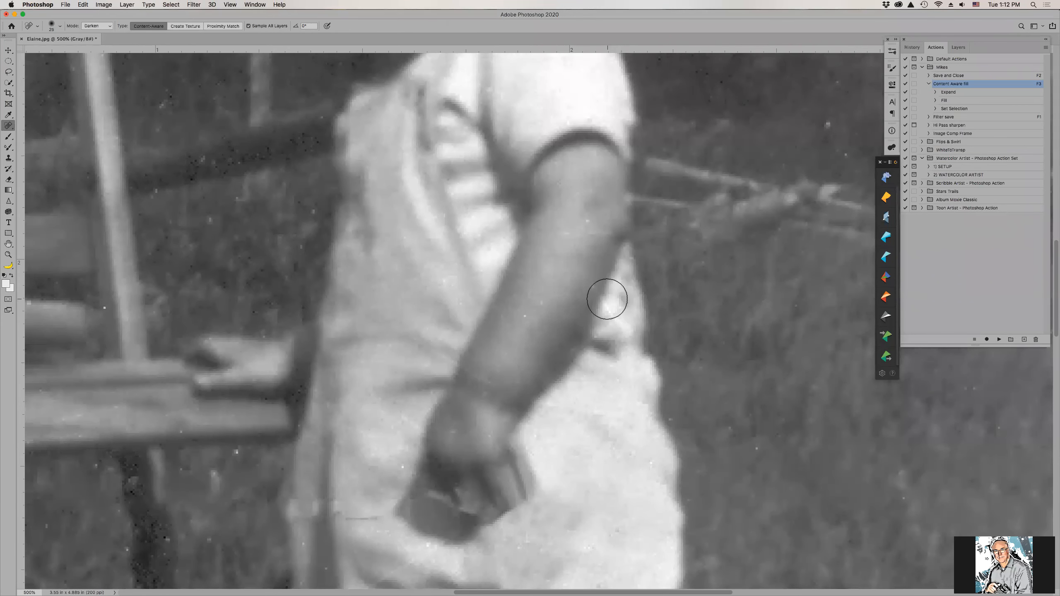
drag(602, 300, 592, 290)
click(586, 193)
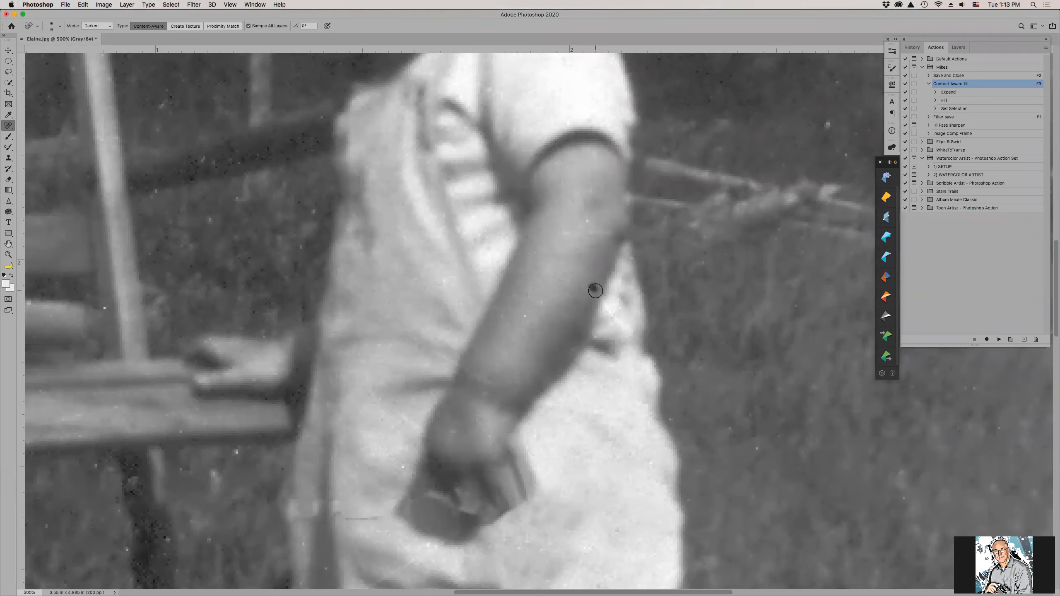
Step: Heal the spots on the overalls behind the elbow, the fold near the wrist and the specks on the forearm
click(607, 308)
click(629, 332)
click(605, 331)
drag(453, 358, 431, 355)
click(524, 319)
click(538, 304)
Step: Heal the white specks on the child's forehead and hair and the light squiggle and dots in the tree around the head
drag(552, 155, 708, 384)
drag(622, 155, 655, 285)
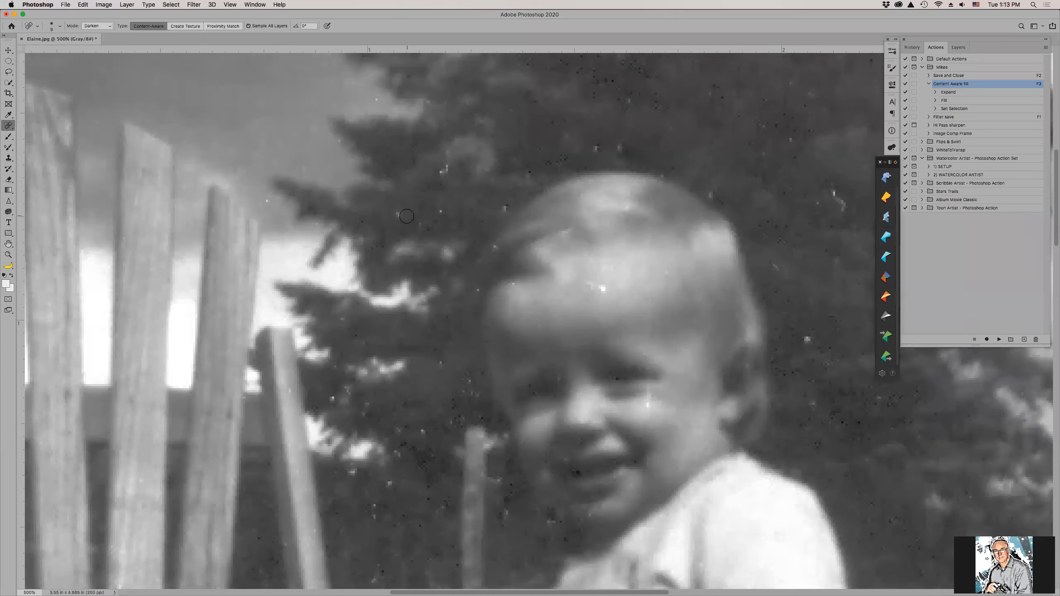
click(604, 288)
click(594, 284)
drag(832, 192, 847, 209)
click(839, 196)
click(710, 195)
click(790, 138)
click(621, 148)
click(595, 149)
click(562, 234)
Step: Set the Spot Healing Brush to Lighten mode and heal the dark spots in the tree above and behind the head
click(97, 26)
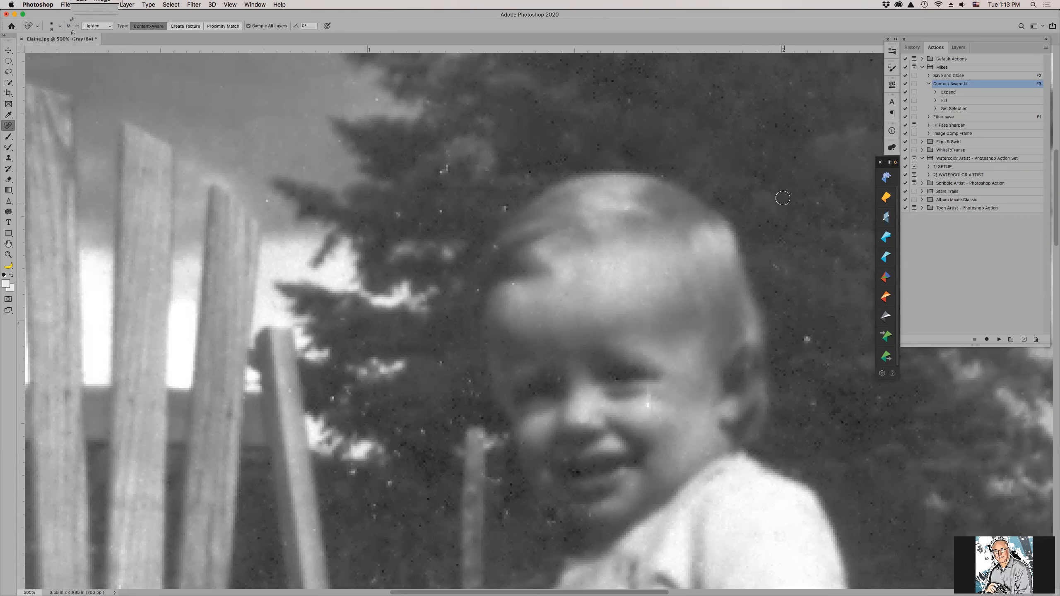
drag(796, 157, 791, 164)
drag(787, 116, 792, 116)
click(776, 129)
click(718, 195)
drag(776, 224, 796, 234)
click(748, 228)
Step: Set the Spot Healing Brush to Normal mode and heal the marks in the tree and along the front hairline
click(106, 27)
click(94, 6)
click(398, 214)
click(443, 169)
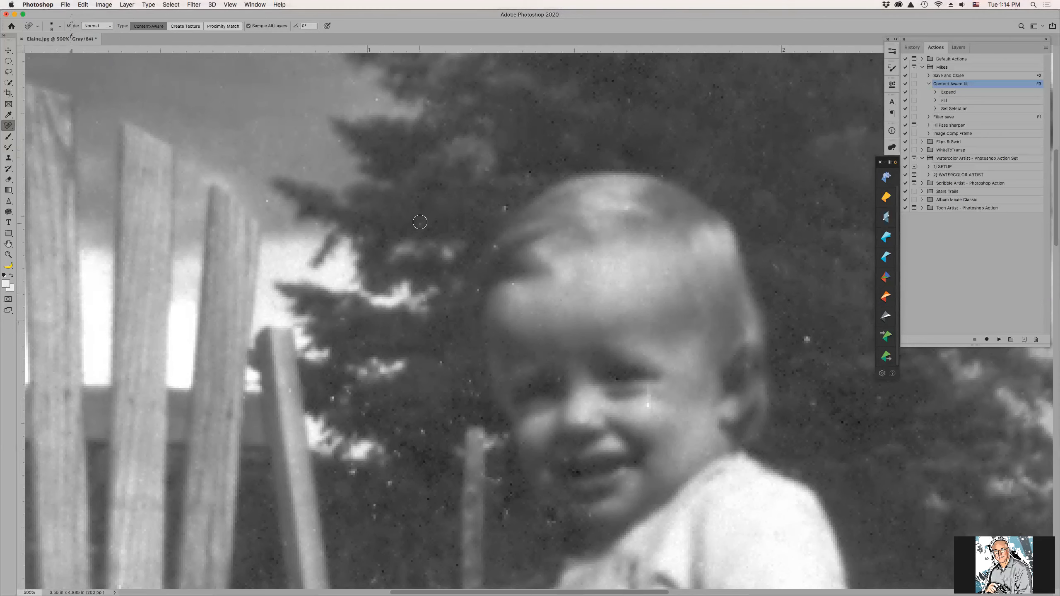
click(505, 209)
click(496, 248)
click(513, 284)
click(479, 290)
drag(639, 400, 653, 405)
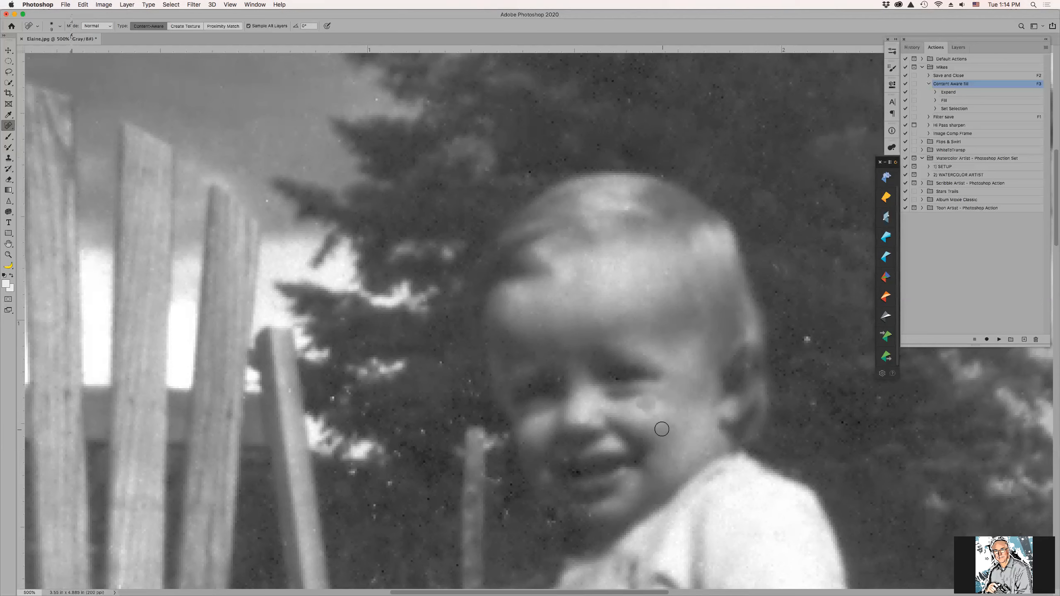
key(super+z)
key(super+z)
Step: Heal the white mark below the child's eye with a smaller brush, plus the remaining light specks in the tree on both sides
key(bracketleft)
key(bracketleft)
click(648, 403)
mouse_move(649, 400)
mouse_down()
mouse_move(647, 390)
mouse_move(650, 409)
mouse_up()
click(807, 340)
click(342, 320)
click(441, 363)
click(470, 381)
click(332, 399)
Step: Duplicate the Background layer, then set the copy to Multiply blending at 40% opacity
key(super+1)
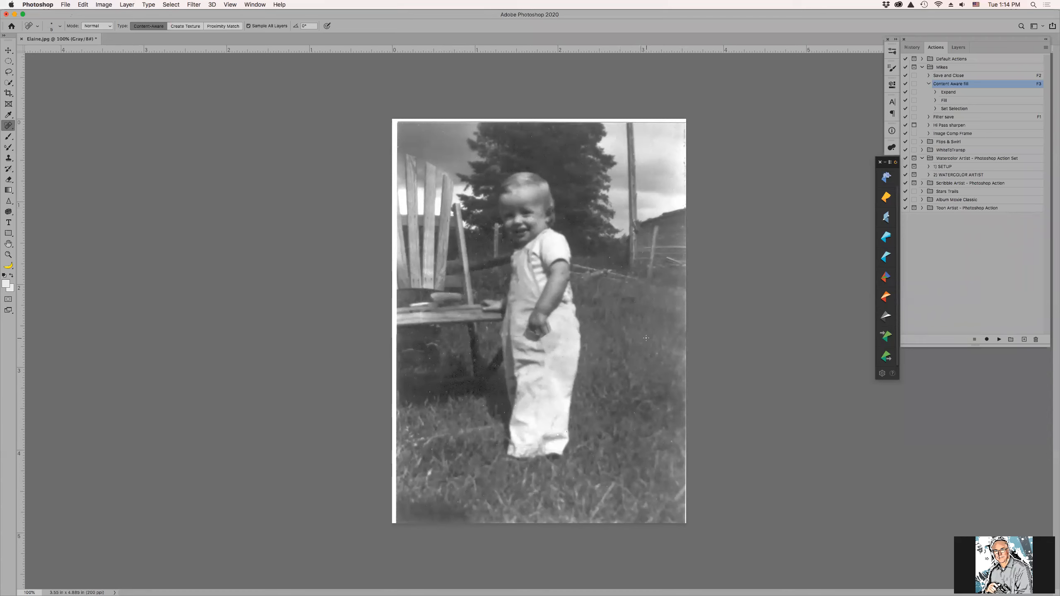
click(960, 49)
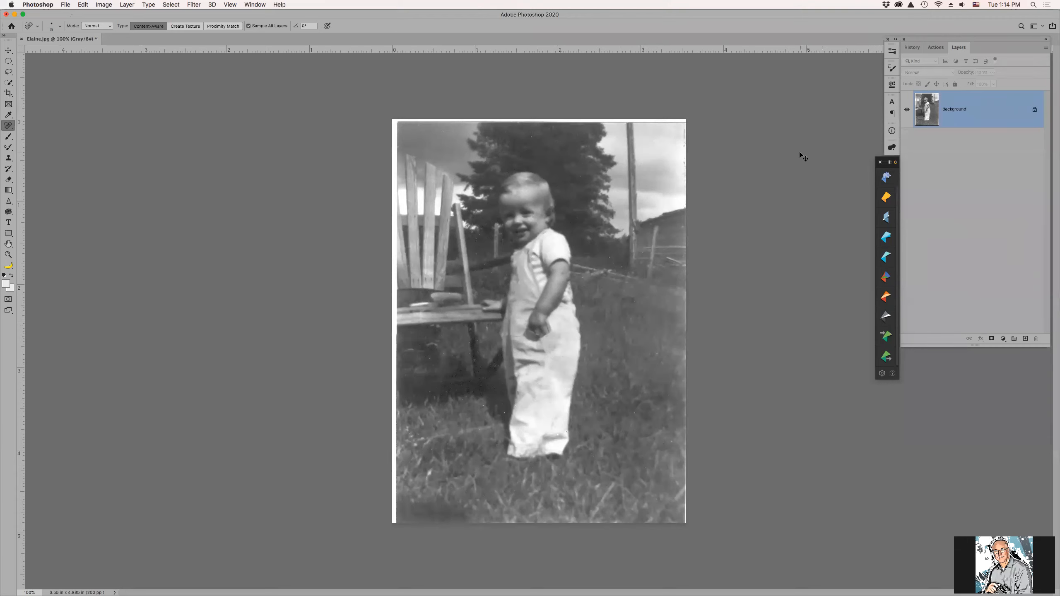
key(super+j)
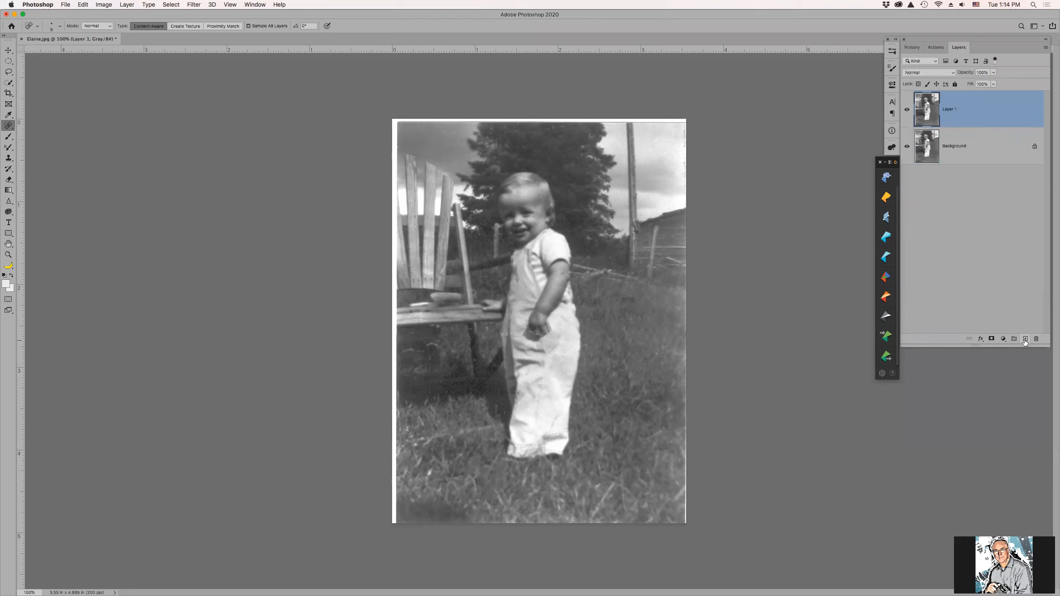
click(948, 72)
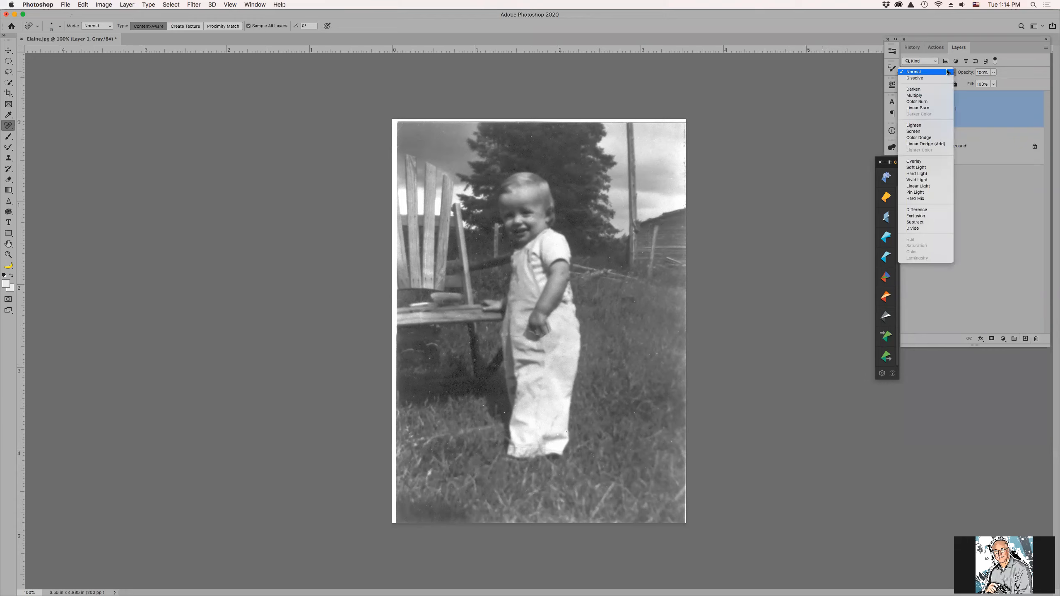
click(916, 95)
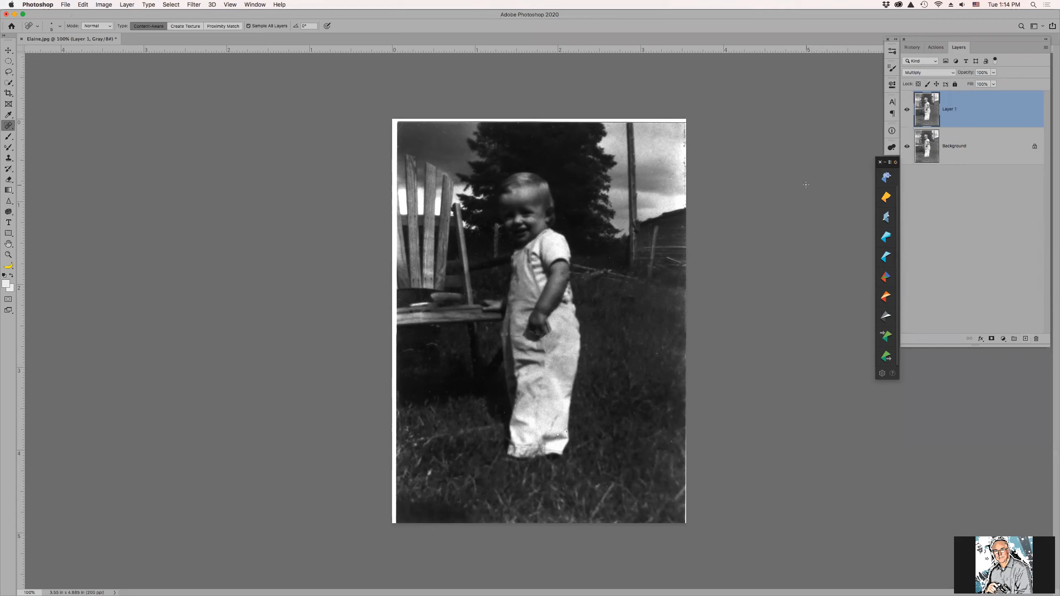
key(4)
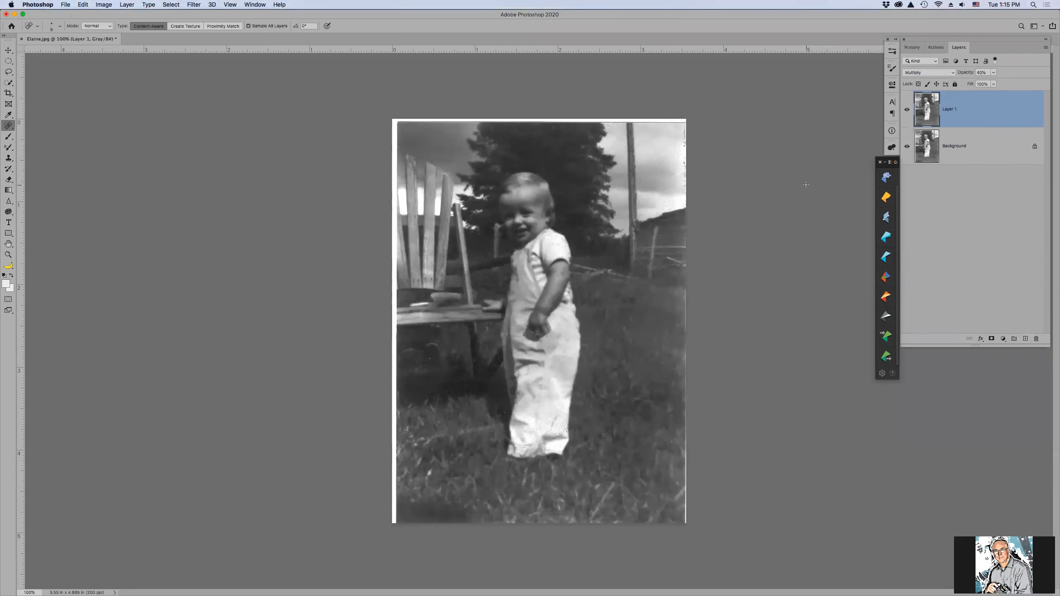
Step: Compare the photo with and without the Multiply layer, and delete that layer
click(907, 110)
click(908, 110)
click(907, 110)
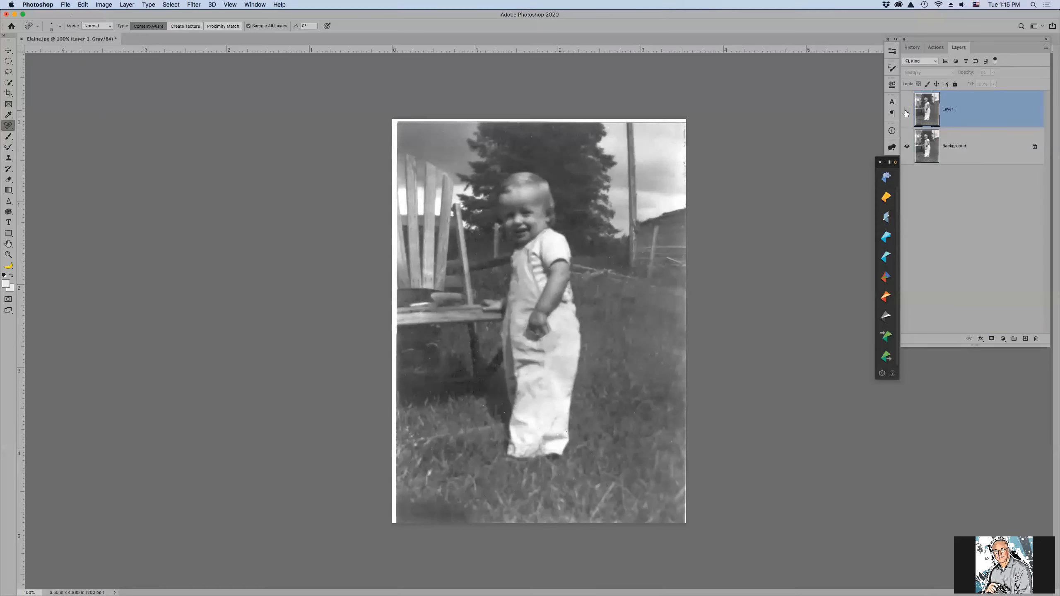
click(908, 110)
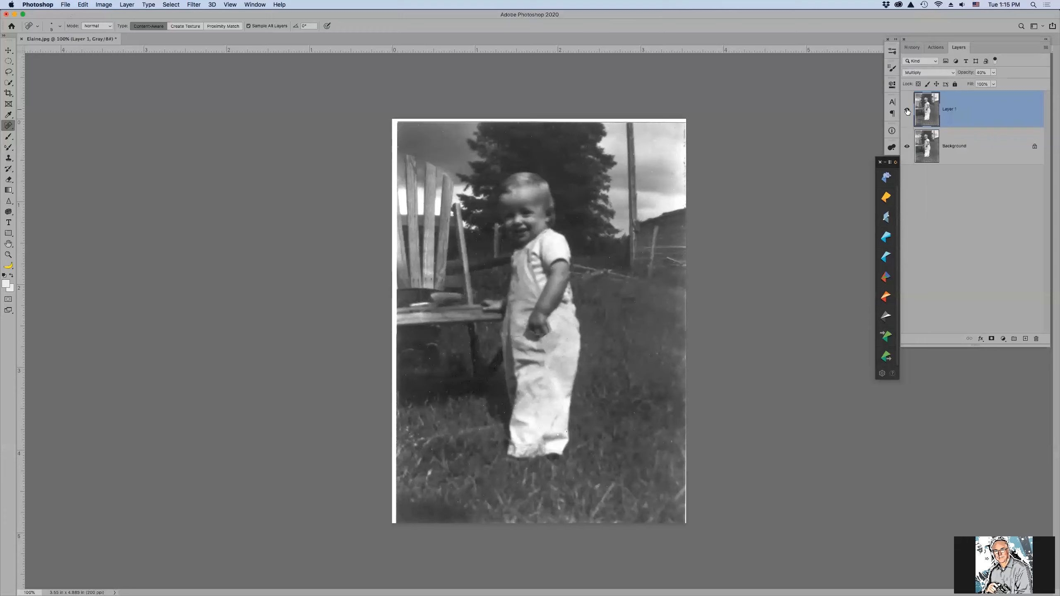
click(908, 110)
click(908, 110)
click(907, 110)
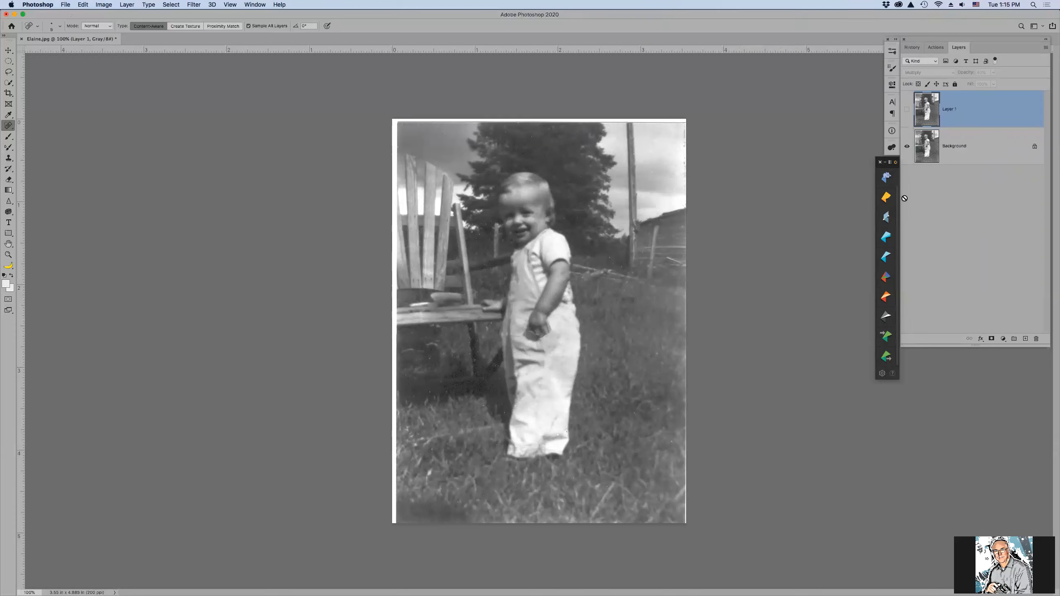
drag(985, 114, 1036, 339)
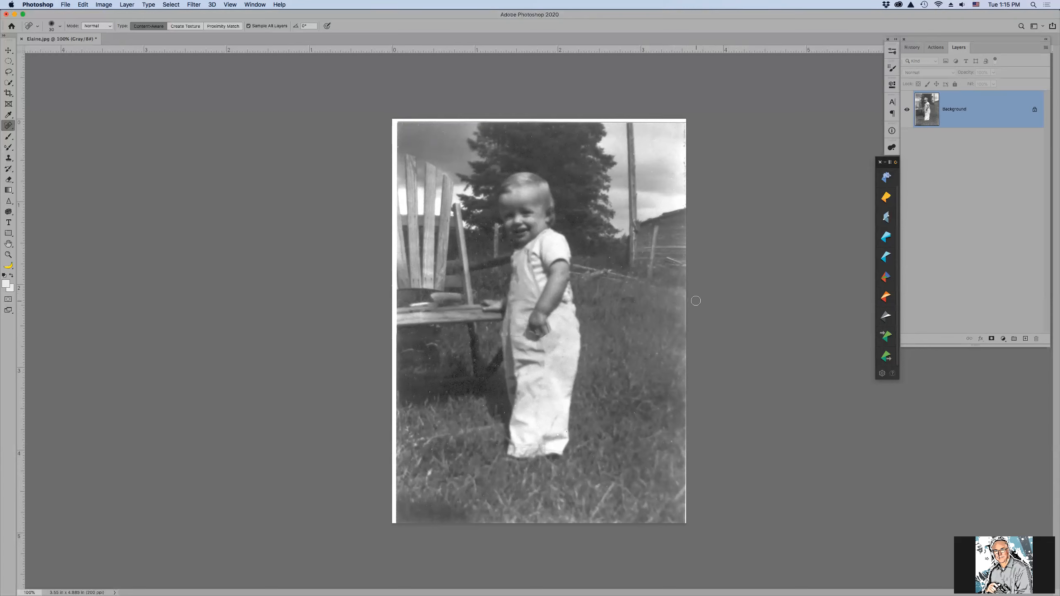
Step: Heal the thin white strip along the photo's right edge with a larger Spot Healing Brush
key(bracketright)
drag(684, 290, 689, 295)
shift+click(687, 293)
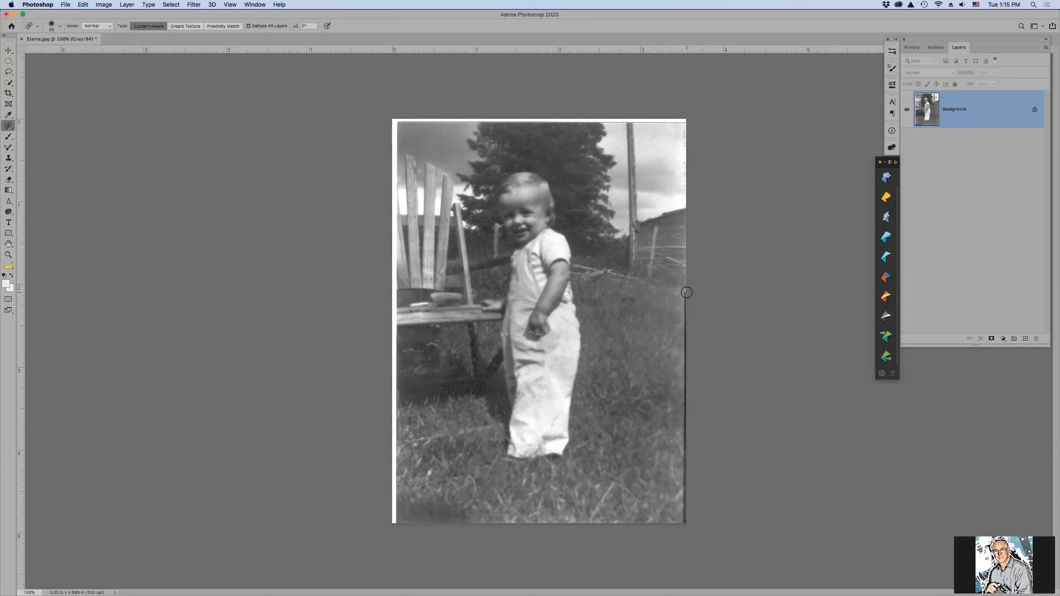
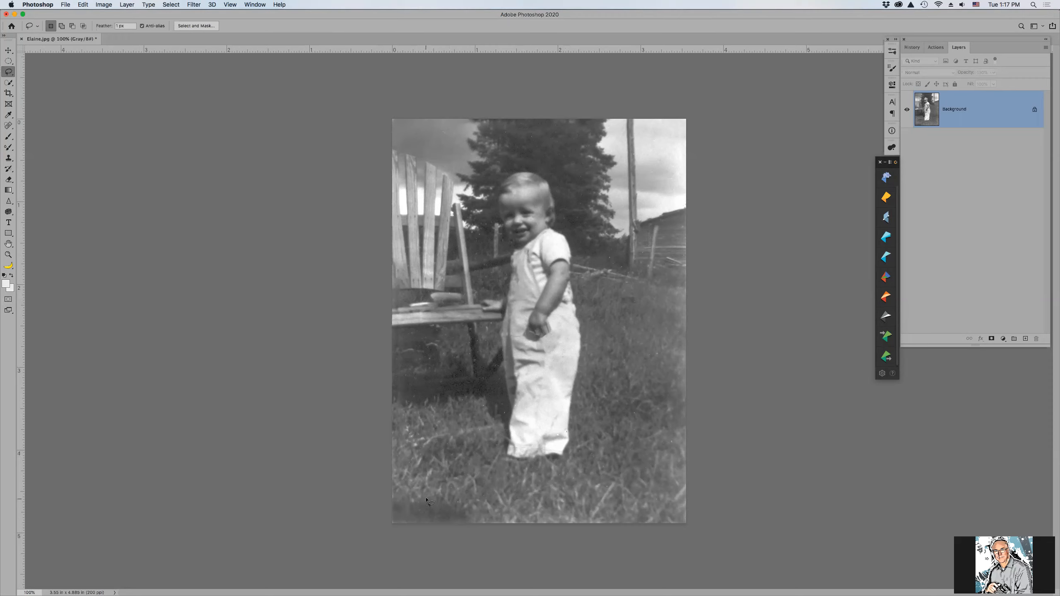
Step: Lasso the dark patch in the lower-left grass and the grass along the right edge, filling each with Content-Aware
mouse_move(385, 516)
mouse_down()
mouse_move(407, 539)
mouse_move(473, 537)
mouse_move(478, 523)
mouse_move(454, 495)
mouse_move(418, 486)
mouse_up()
key(shift+F5)
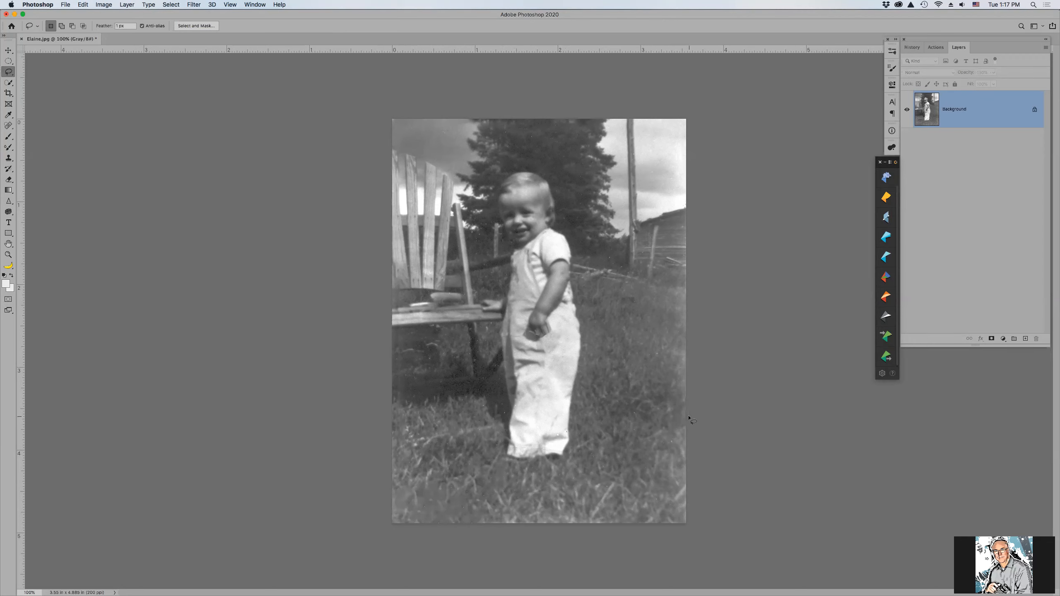
mouse_move(667, 288)
mouse_down()
mouse_move(693, 303)
mouse_move(700, 385)
mouse_move(692, 547)
mouse_move(666, 458)
mouse_move(668, 287)
mouse_up()
key(shift+BackSpace)
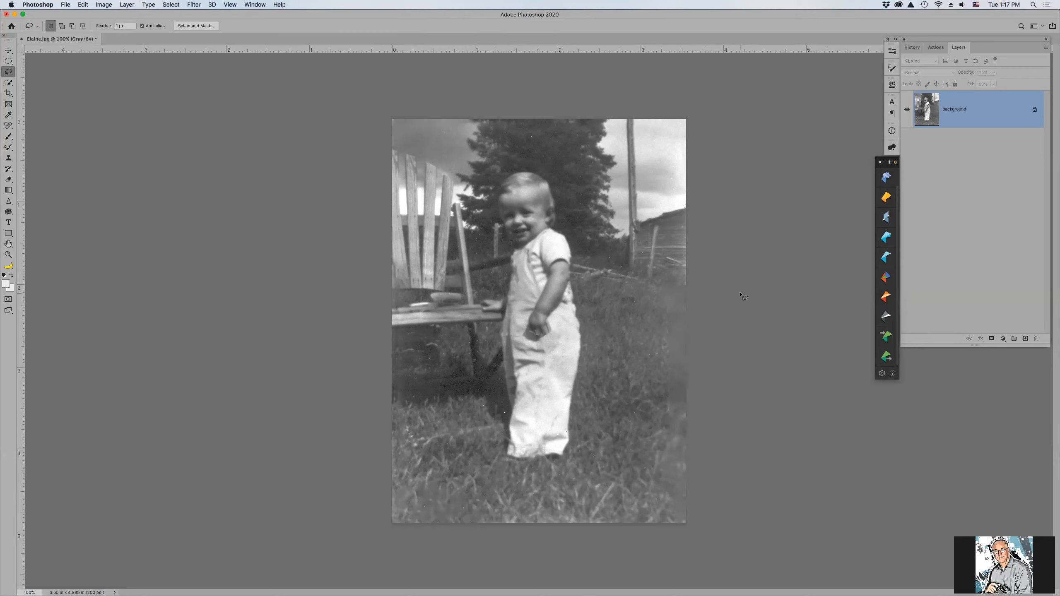
Step: Save the current restored state as a new history snapshot
click(912, 47)
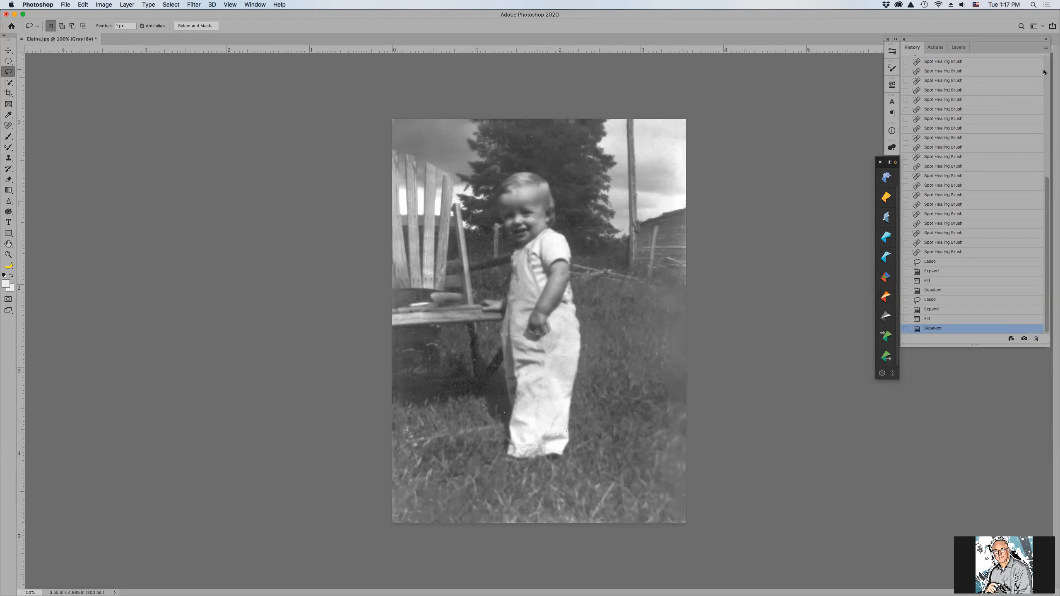
click(907, 330)
click(1022, 337)
Step: Compare the original photo with Snapshot 2 in the history, and examine the repaired arm, hand and chair up close
click(1047, 60)
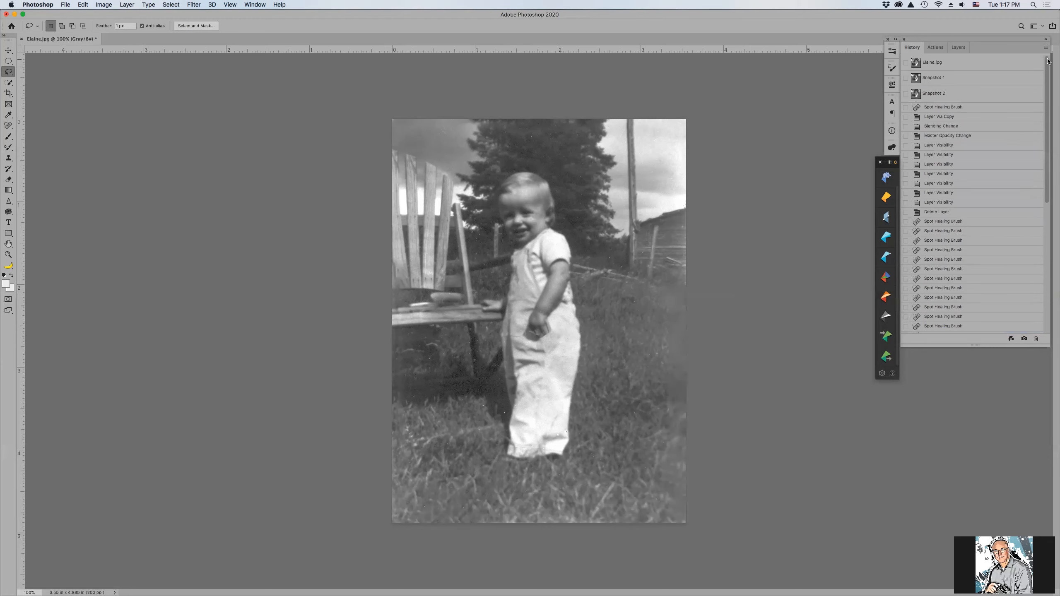
click(941, 63)
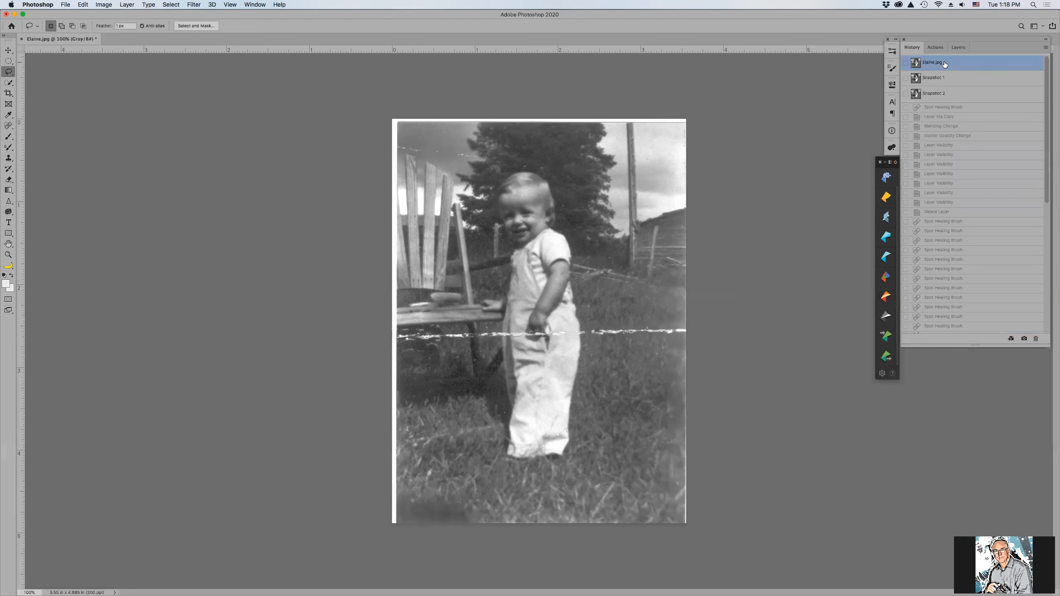
click(948, 95)
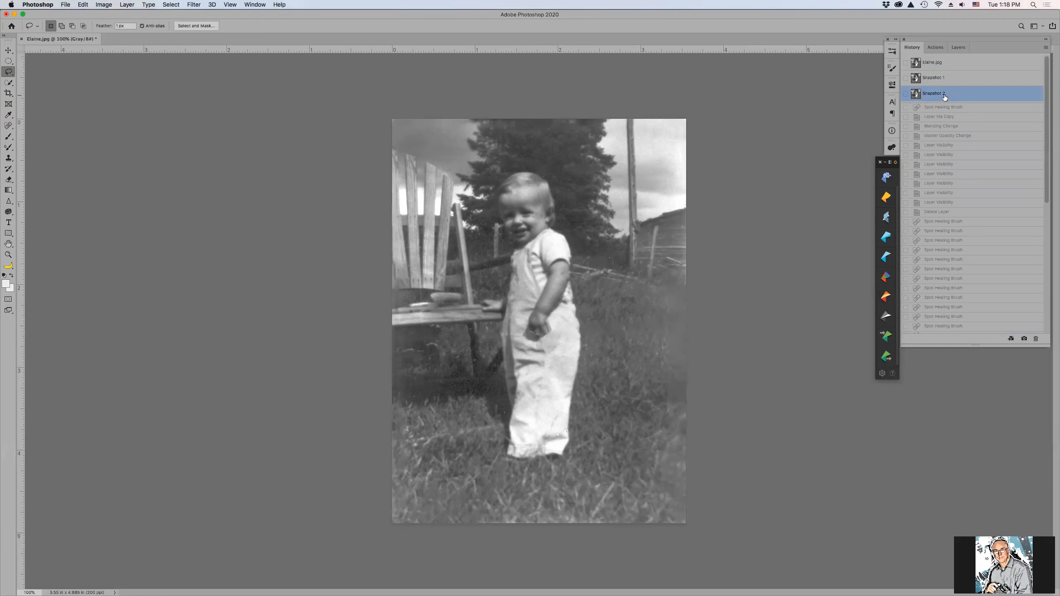
click(942, 63)
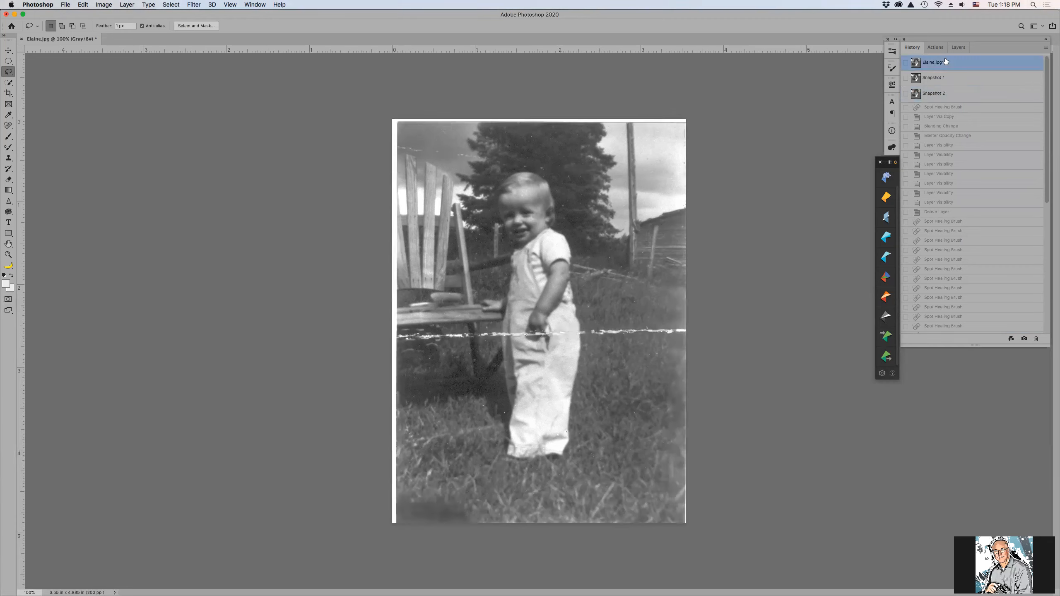
click(935, 94)
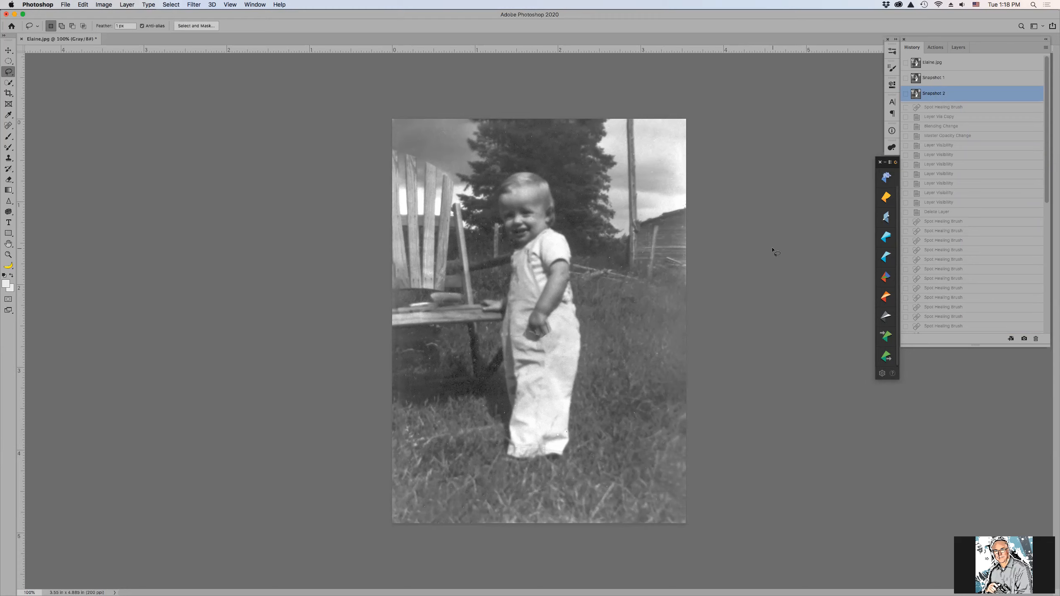
key(z)
drag(443, 198, 568, 319)
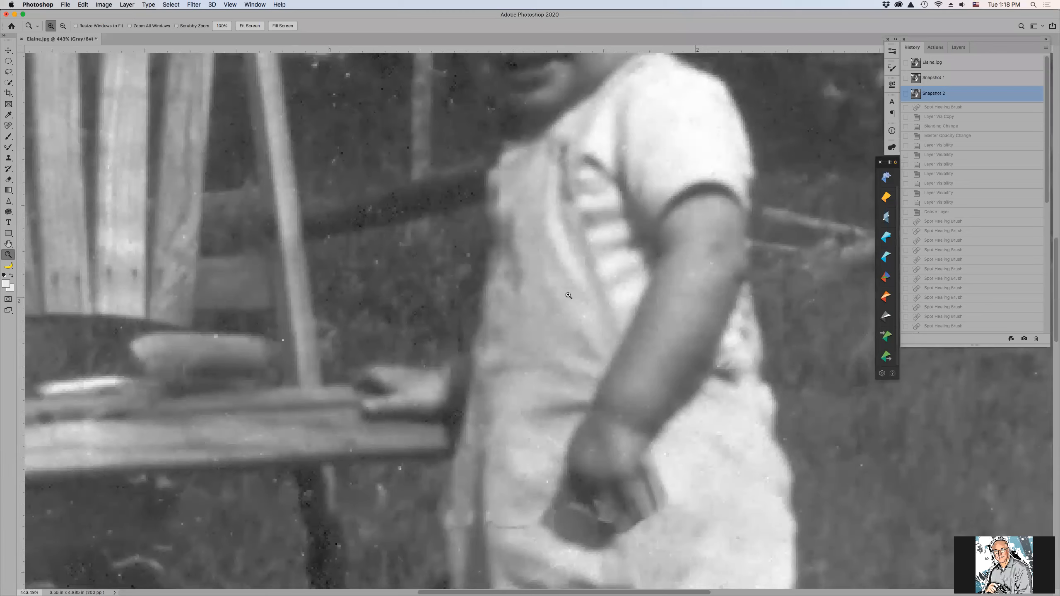
click(959, 47)
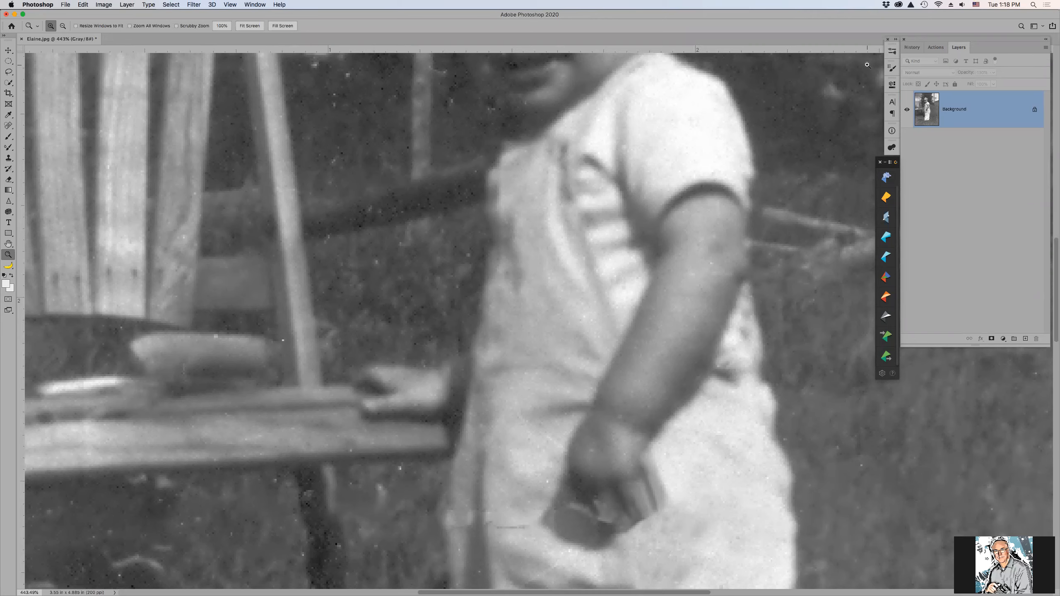
key(super+1)
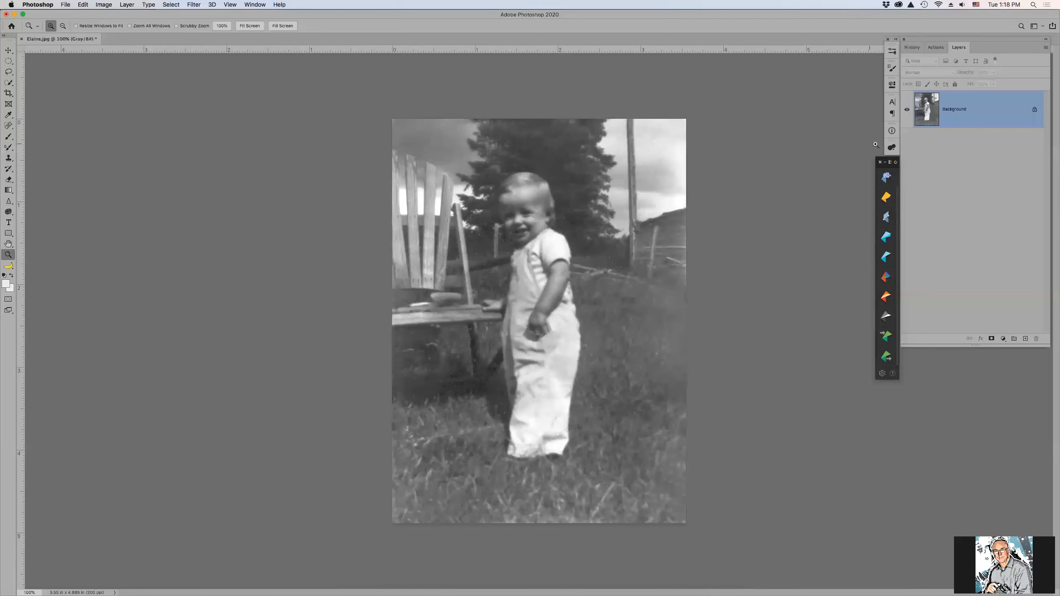
Step: Open the color-mixing palette, place it beside the photo away from the layer list, and activate the Brush tool
click(893, 148)
mouse_move(731, 146)
mouse_down()
mouse_move(191, 159)
mouse_move(33, 67)
mouse_move(43, 63)
mouse_up()
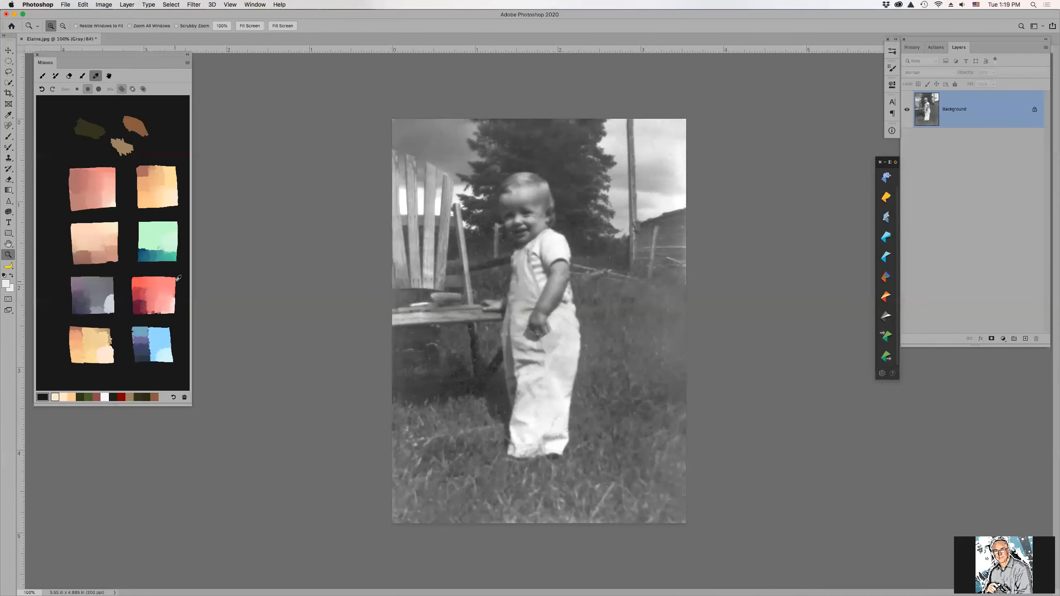
key(b)
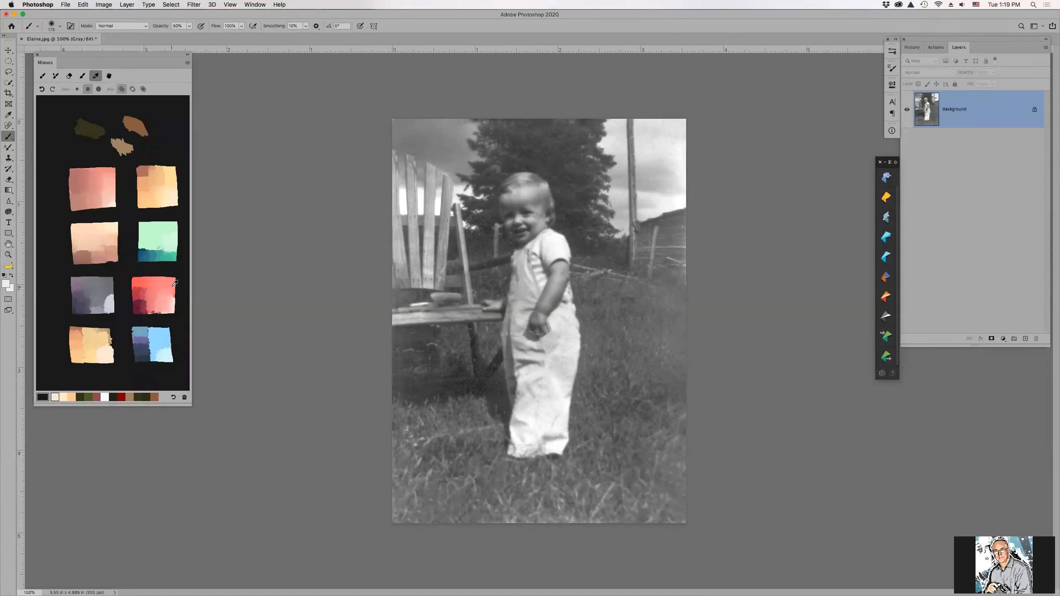
Step: Sample light blue from the blue patch of the mixing palette and dab it into the patch's dark corner
click(157, 339)
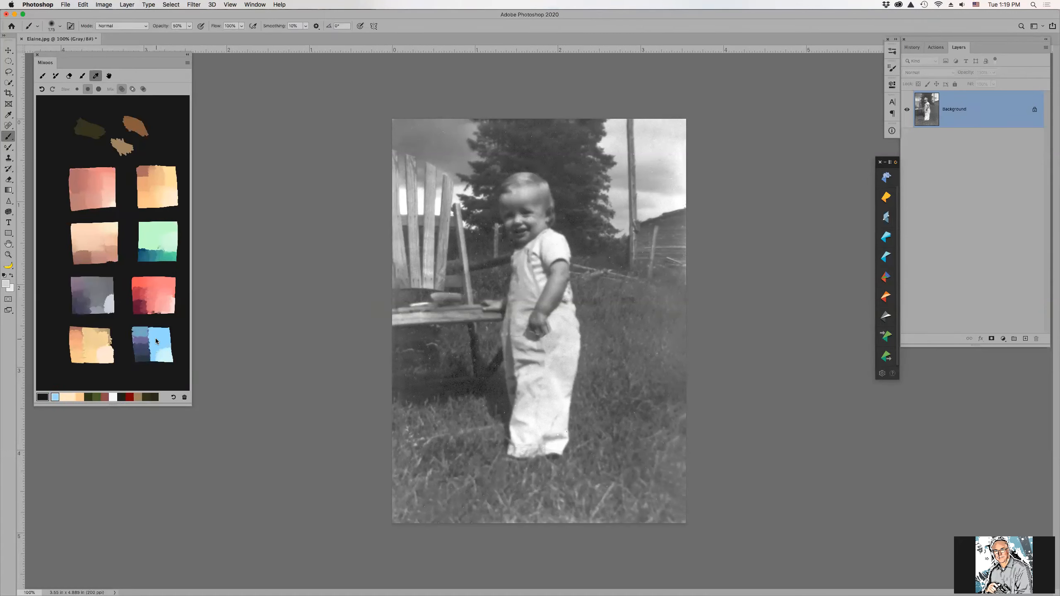
click(158, 335)
click(55, 397)
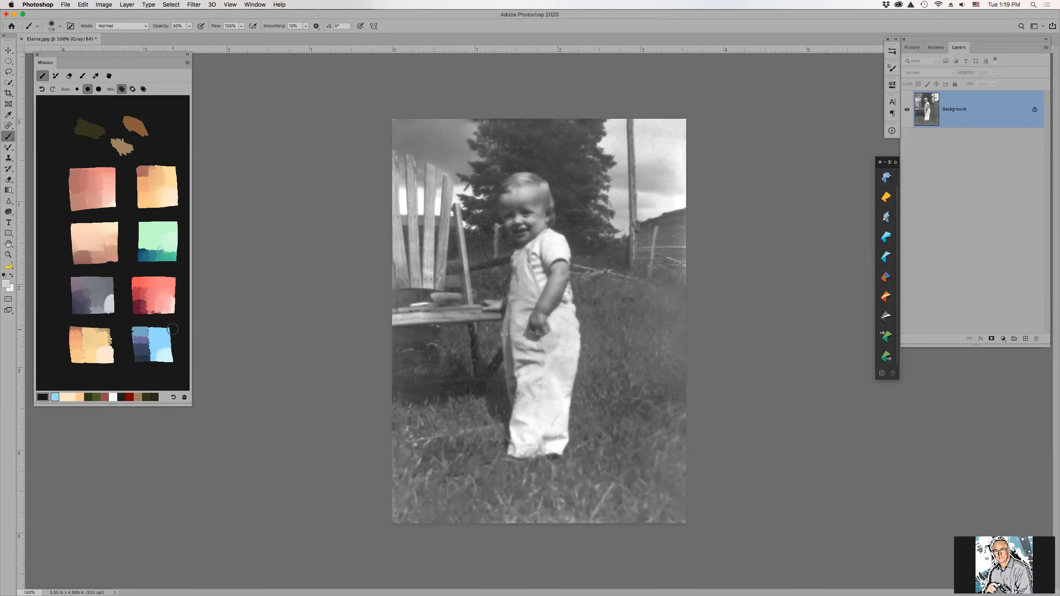
click(142, 332)
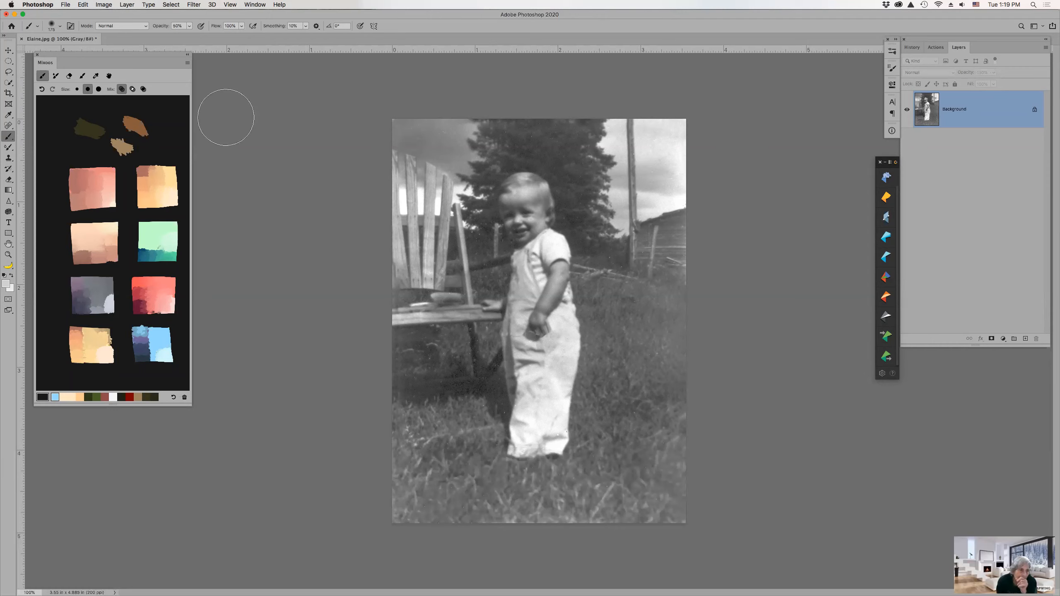
Step: Resample the light blue from the palette's blue patch and try to brush it onto the overalls' legs
click(95, 77)
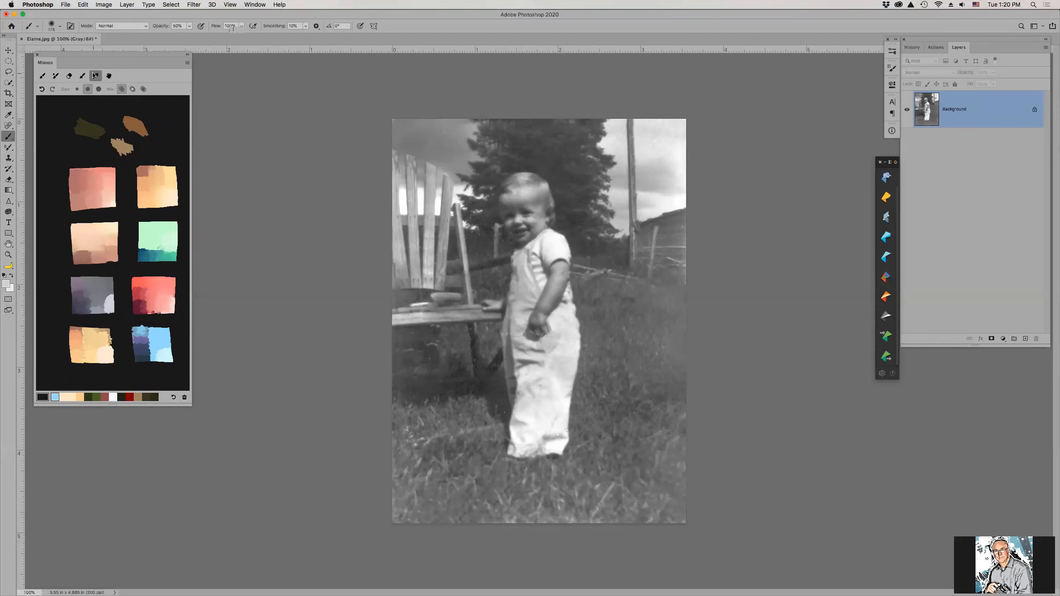
click(159, 341)
drag(546, 390, 523, 422)
click(160, 341)
click(161, 339)
Step: Convert the photo from grayscale to RGB Color mode and duplicate the Background layer
click(98, 4)
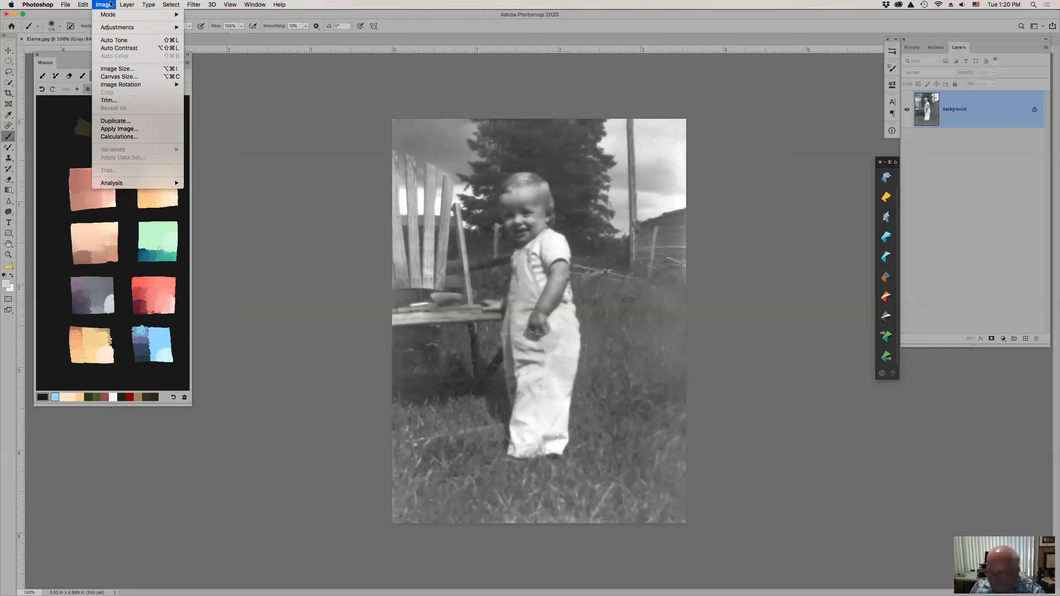
mouse_move(109, 14)
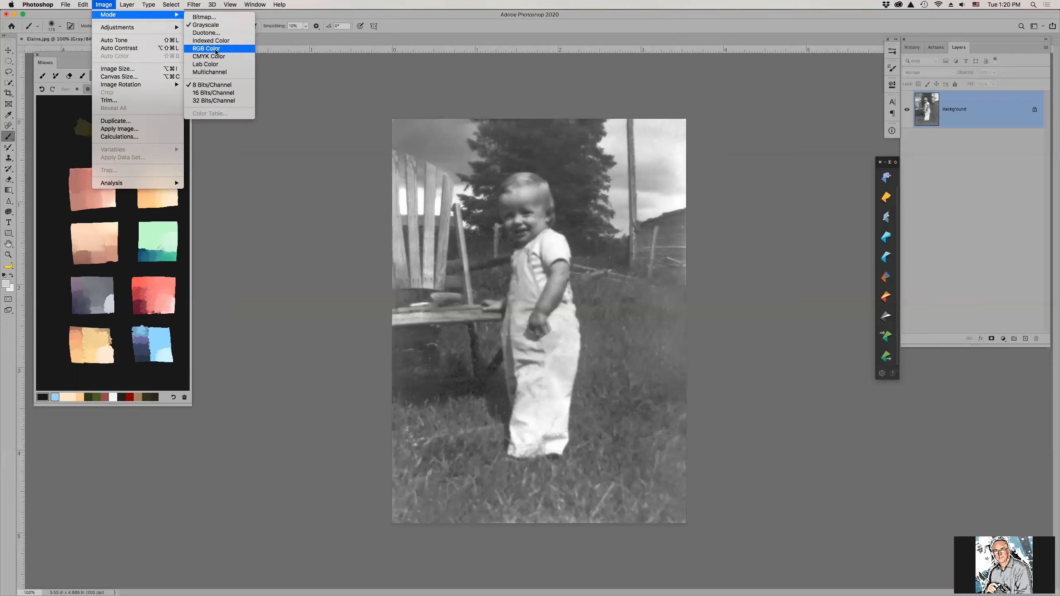
click(206, 48)
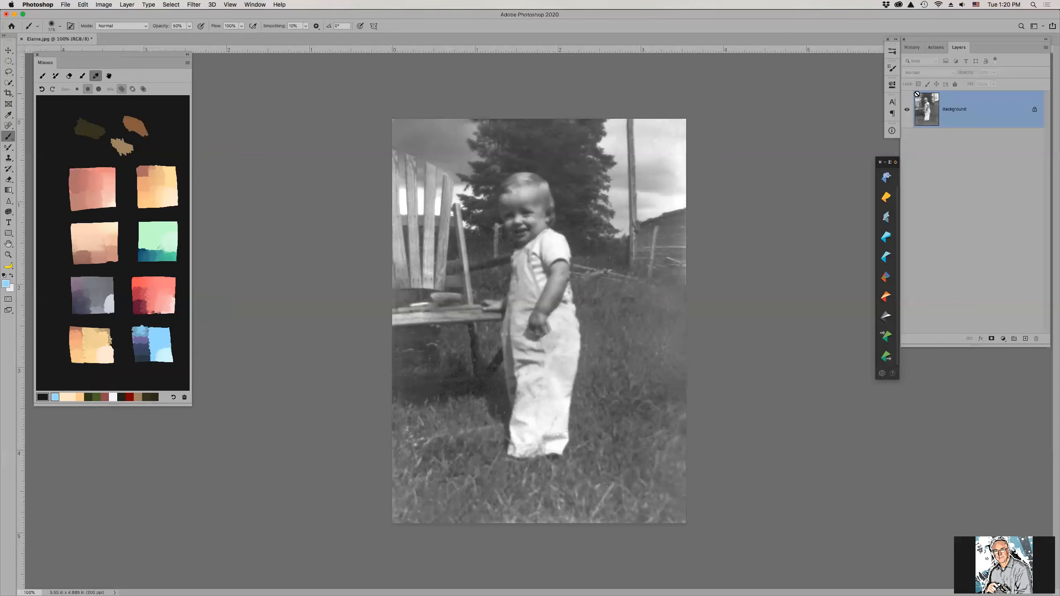
drag(920, 101, 943, 108)
key(ctrl+j)
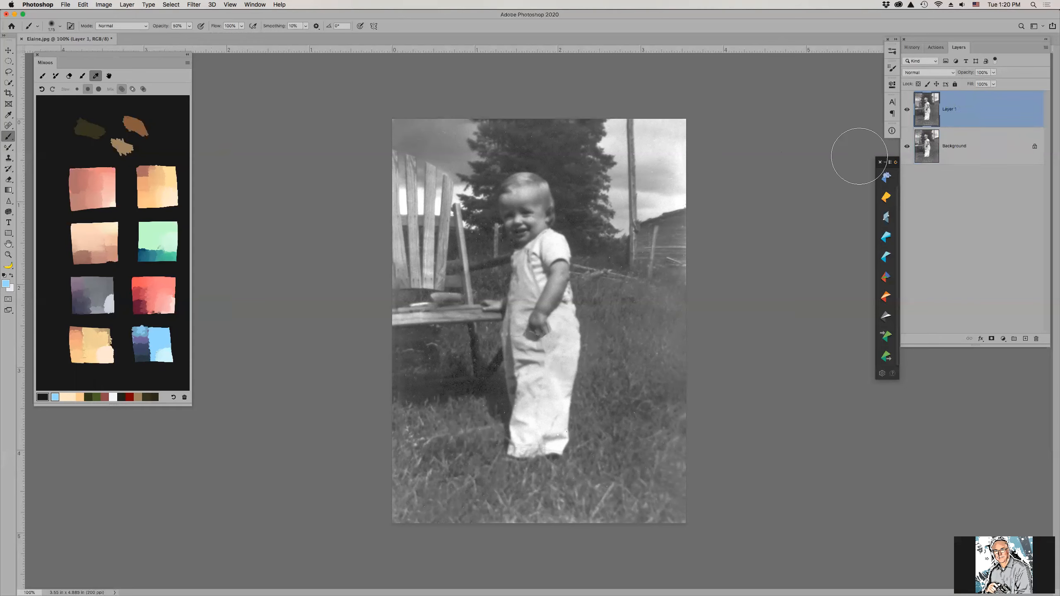
Step: Paint the legs of the overalls light blue on Layer 1 with a much smaller brush
key(bracketleft)
key(bracketleft)
key(bracketleft)
key(bracketleft)
key(bracketleft)
key(bracketleft)
key(bracketleft)
key(bracketleft)
mouse_move(564, 350)
mouse_down()
mouse_move(560, 394)
mouse_move(568, 308)
mouse_move(559, 419)
mouse_move(551, 435)
mouse_move(518, 450)
mouse_move(530, 379)
mouse_move(556, 438)
mouse_up()
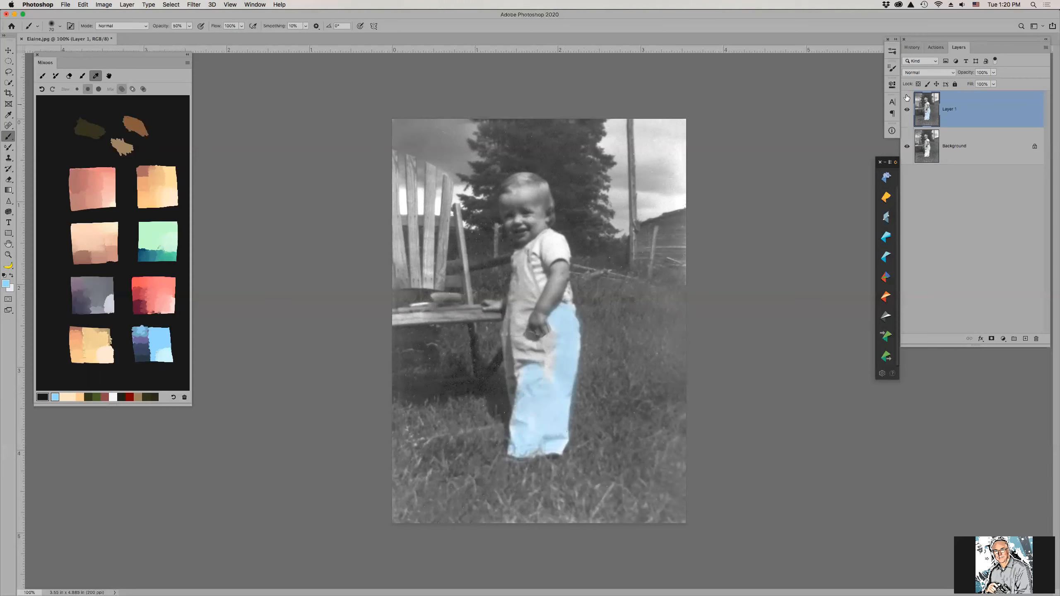
Step: Set the blending mode of Layer 1 to Color
click(937, 76)
click(939, 75)
click(939, 75)
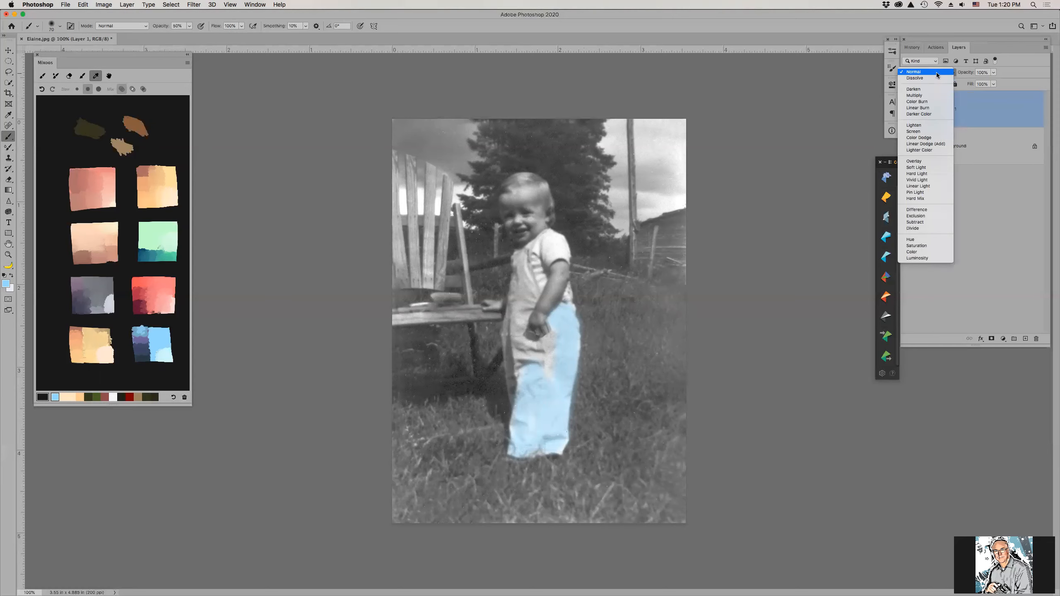
click(921, 252)
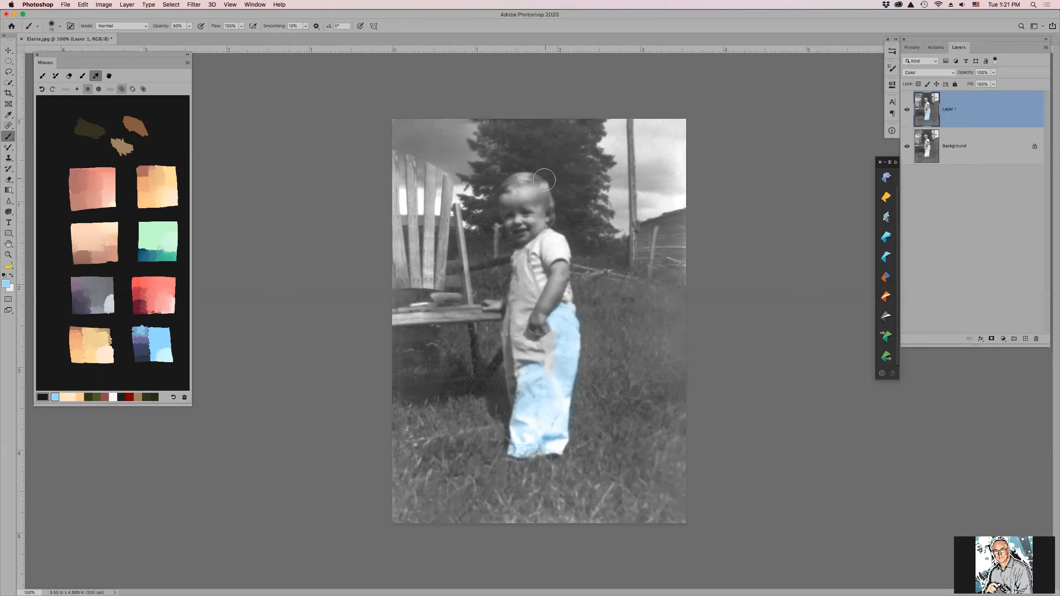
Step: Paint the bib and the rest of the overalls light blue with a slightly smaller brush
key(bracketleft)
key(bracketleft)
key(bracketleft)
mouse_move(522, 261)
mouse_down()
mouse_move(533, 299)
mouse_move(522, 321)
mouse_move(516, 276)
mouse_move(524, 295)
mouse_move(508, 337)
mouse_move(507, 324)
mouse_move(517, 407)
mouse_move(517, 326)
mouse_move(520, 347)
mouse_move(553, 336)
mouse_move(551, 376)
mouse_up()
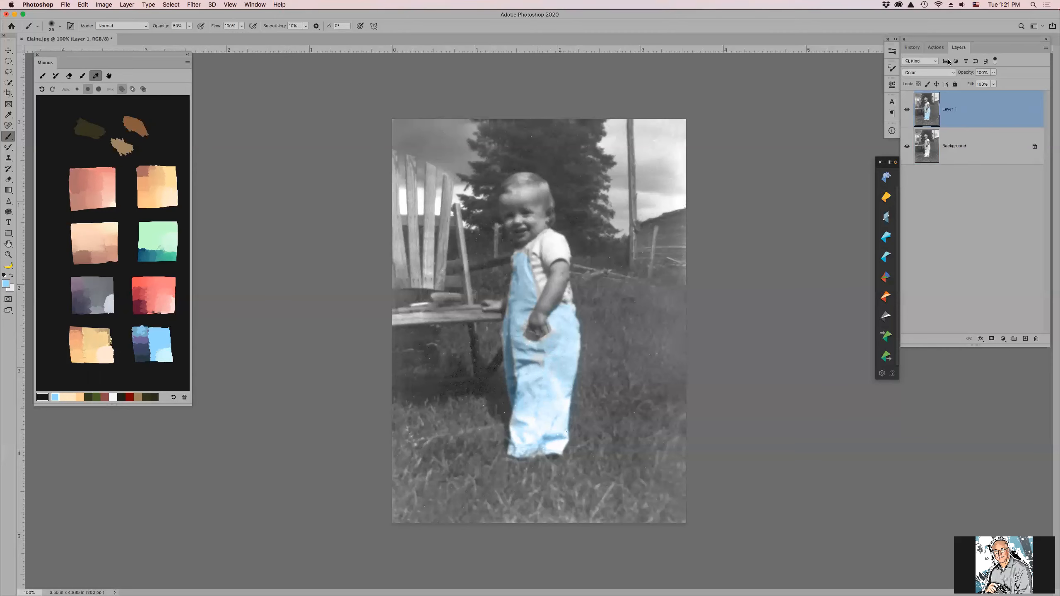
Step: Revert the photo to the Layer Via Copy history state and set Layer 1's blending mode to Color
click(912, 48)
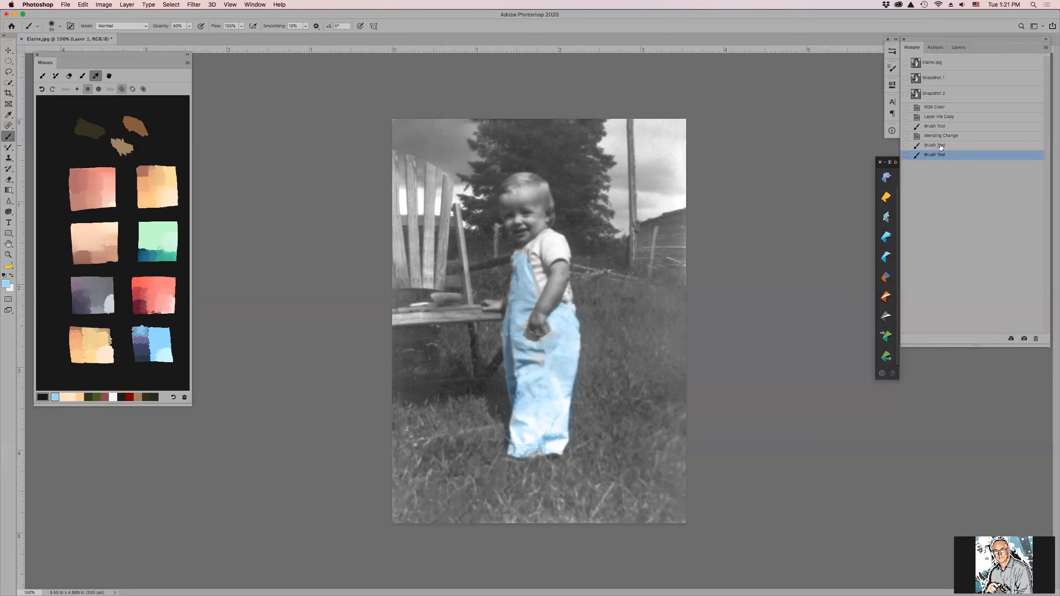
click(942, 119)
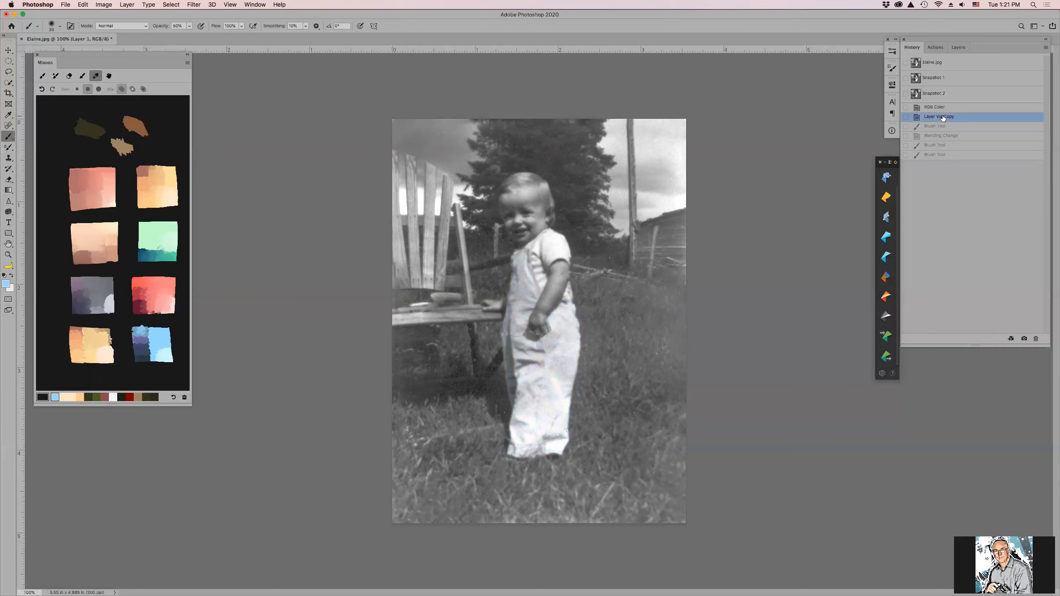
click(962, 48)
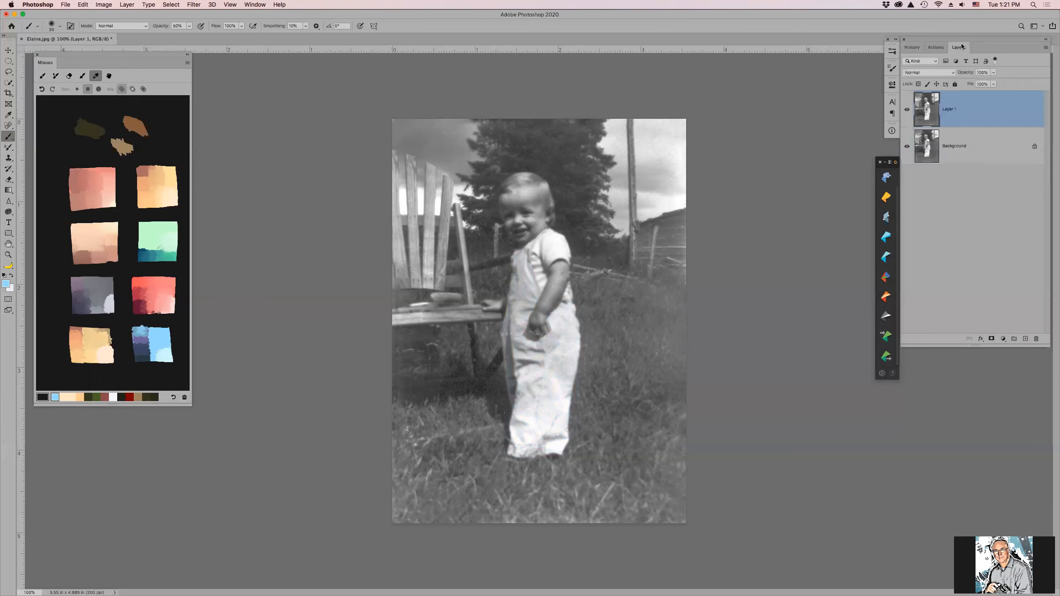
click(940, 73)
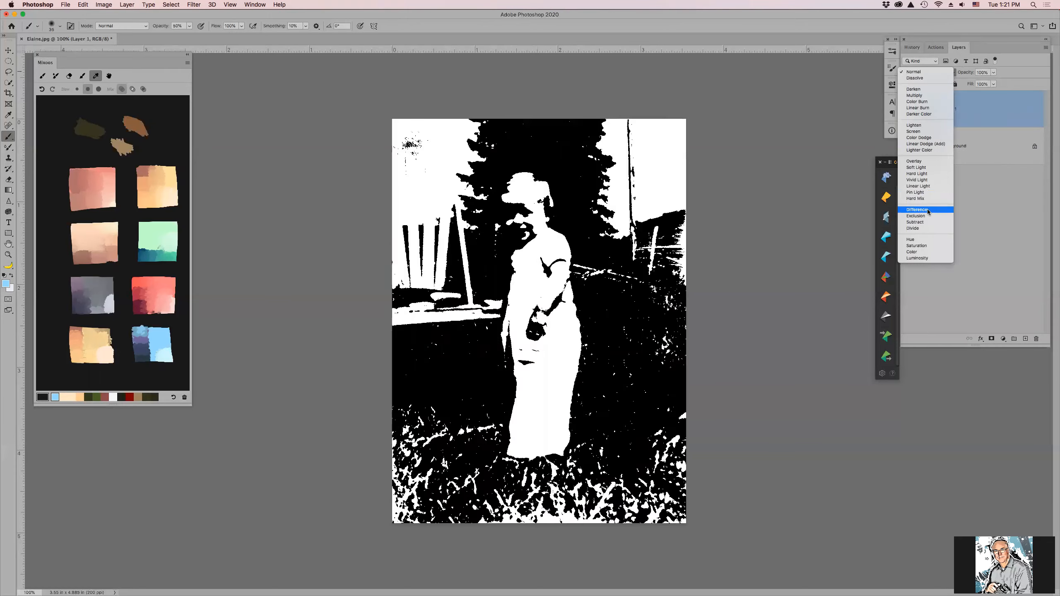
click(914, 253)
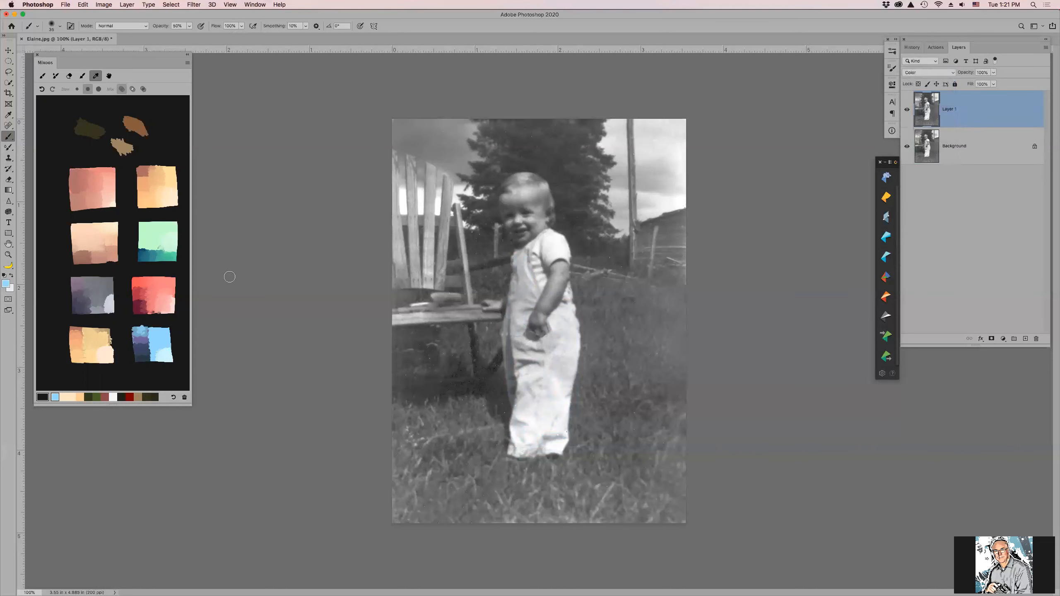
Step: Sample a medium blue from the mixing palette and choose a more saturated version of it as the foreground color
click(135, 330)
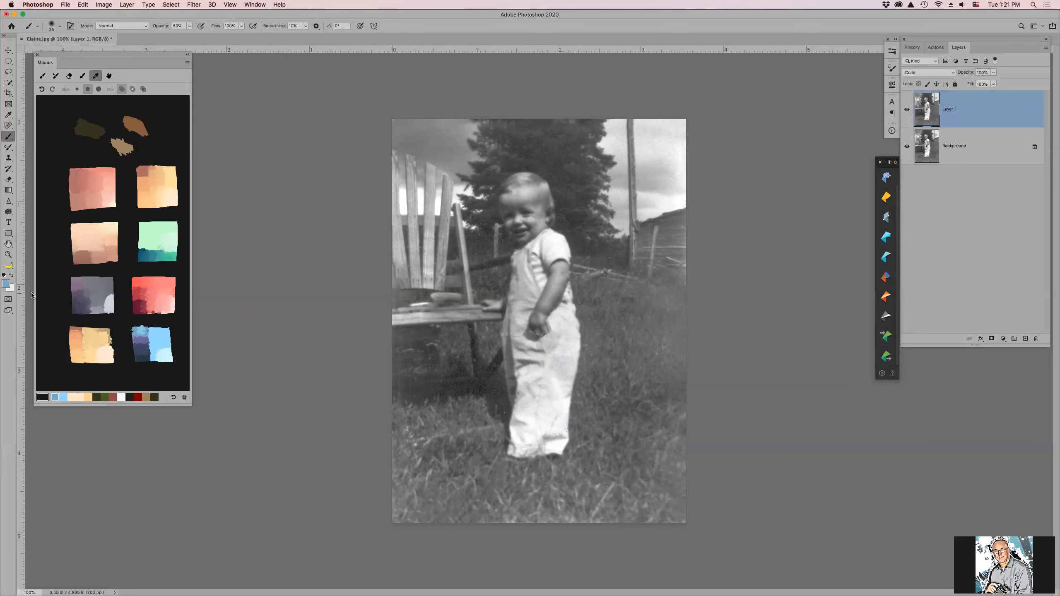
click(8, 286)
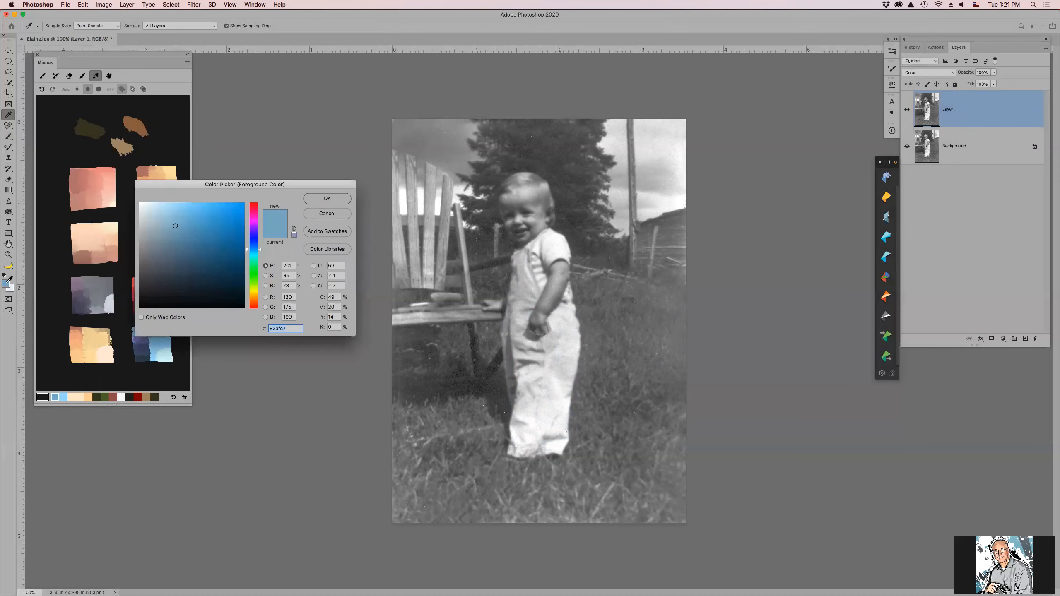
click(216, 226)
click(327, 199)
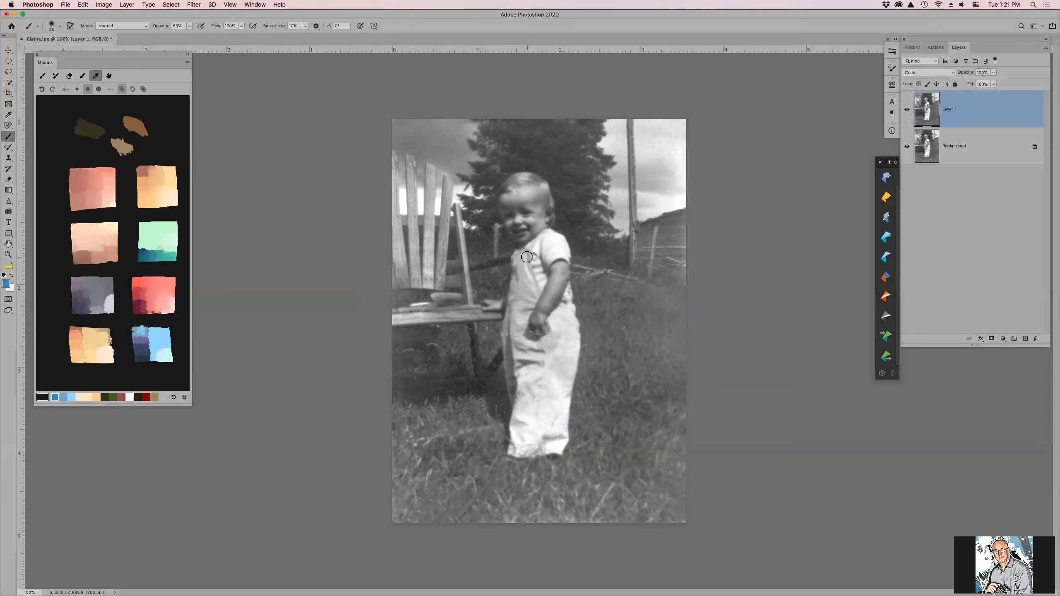
Step: Paint the overalls' bib and legs blue, raising the brush opacity to 100% for the lower legs
mouse_move(524, 255)
mouse_down()
mouse_move(532, 295)
mouse_move(519, 301)
mouse_move(517, 269)
mouse_move(513, 305)
mouse_move(527, 299)
mouse_move(516, 261)
mouse_move(515, 322)
mouse_move(512, 311)
mouse_move(531, 298)
mouse_up()
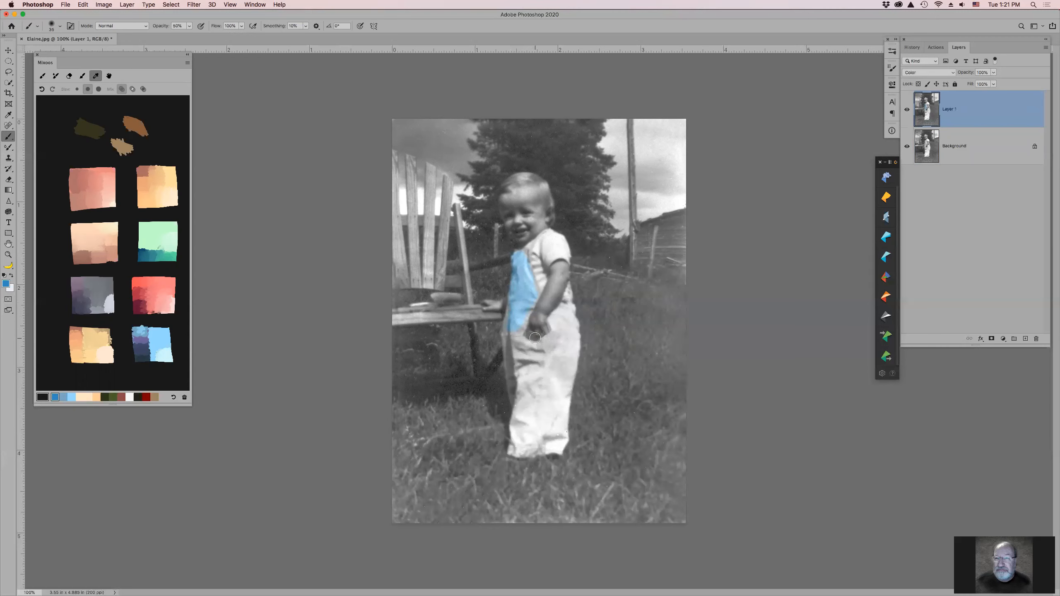
mouse_move(555, 318)
mouse_down()
mouse_move(573, 355)
mouse_move(558, 320)
mouse_move(566, 314)
mouse_move(559, 449)
mouse_move(512, 449)
mouse_move(526, 392)
mouse_move(510, 333)
mouse_move(517, 407)
mouse_up()
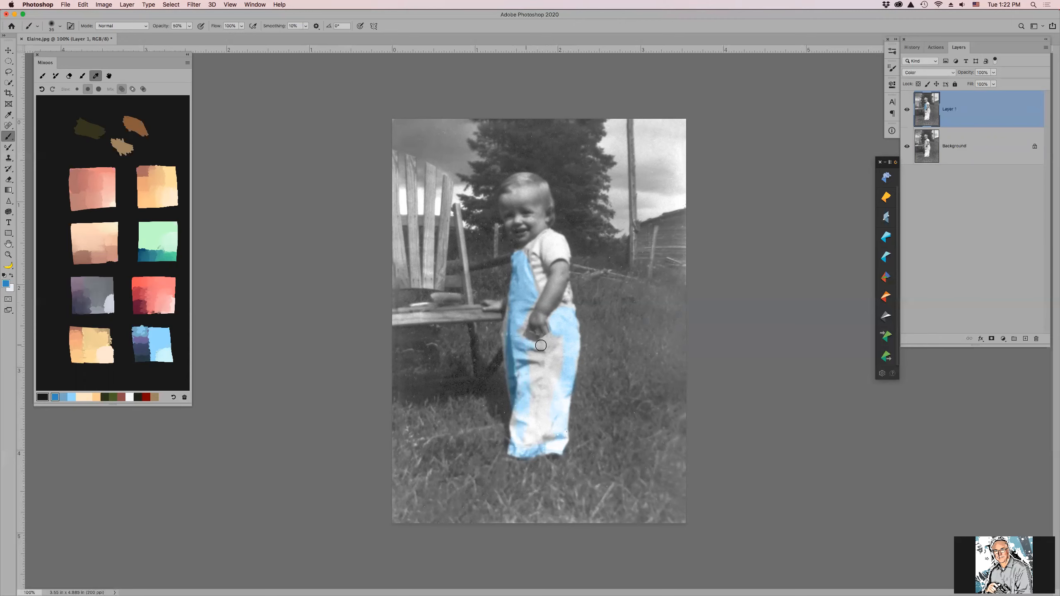
mouse_move(545, 339)
mouse_down()
mouse_move(558, 367)
mouse_move(548, 393)
mouse_move(559, 392)
mouse_move(532, 402)
mouse_move(537, 429)
mouse_move(529, 358)
mouse_move(541, 364)
mouse_move(516, 336)
mouse_move(525, 318)
mouse_move(528, 336)
mouse_move(534, 314)
mouse_move(555, 318)
mouse_up()
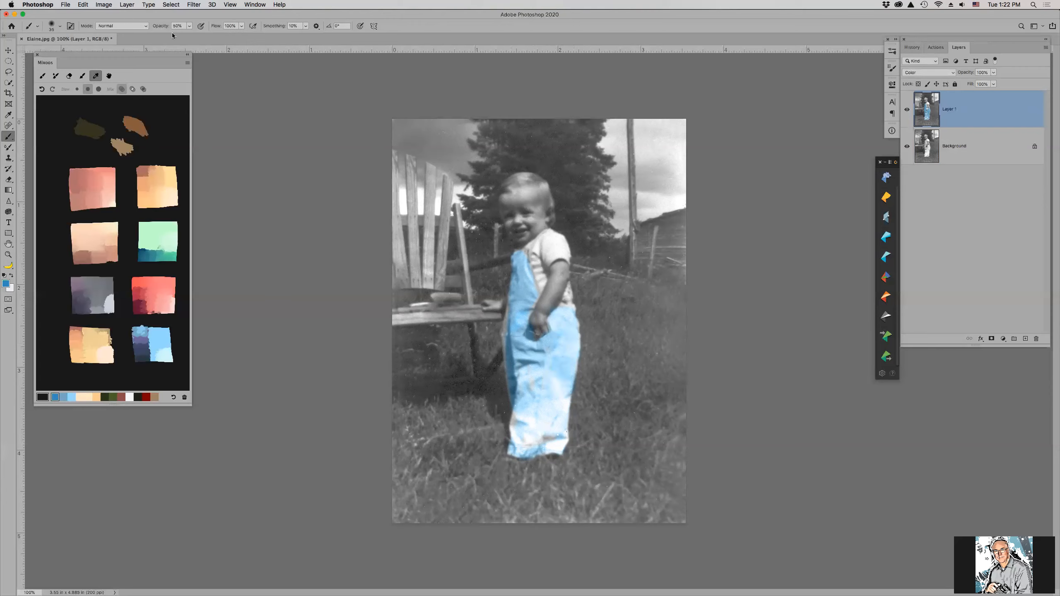
key(0)
mouse_move(526, 439)
mouse_down()
mouse_move(537, 425)
mouse_move(530, 446)
mouse_move(555, 435)
mouse_up()
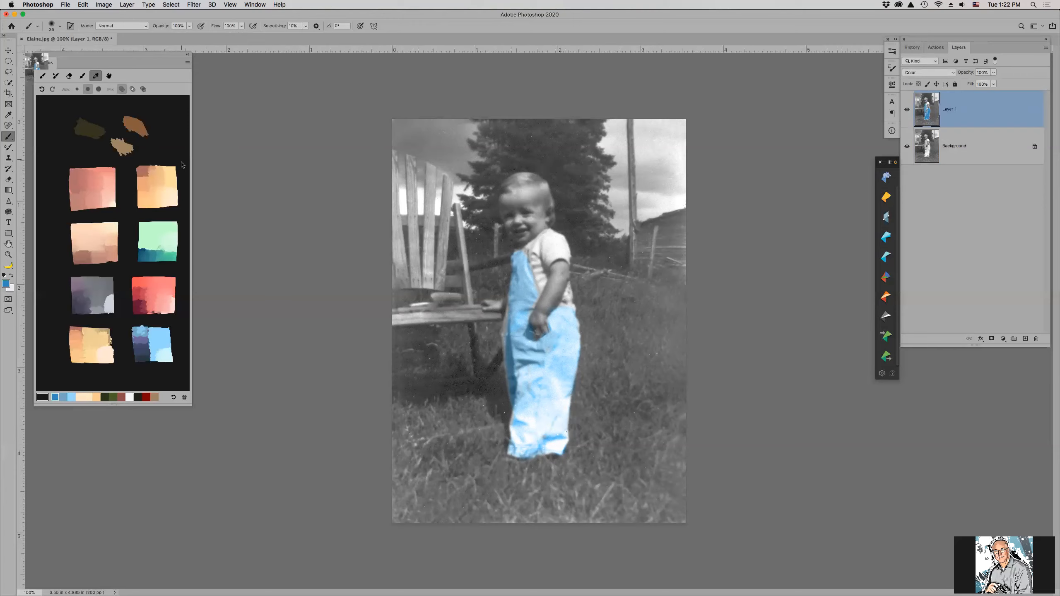
Step: Sample a pale yellow from the palette's yellow-orange patch and paint the child's T-shirt with it
click(169, 196)
click(170, 181)
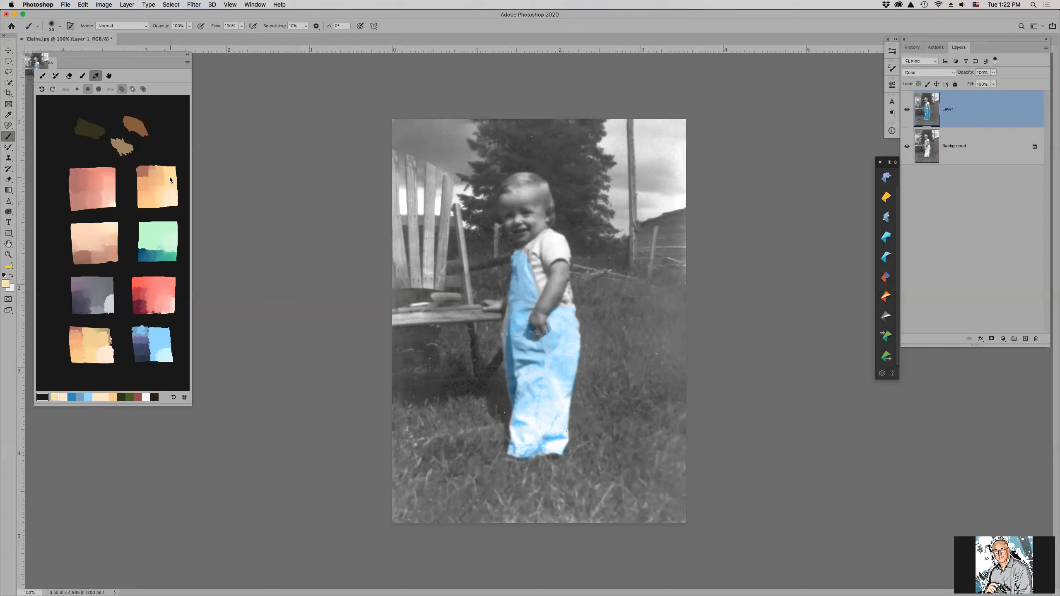
mouse_move(547, 249)
mouse_down()
mouse_move(544, 239)
mouse_move(534, 247)
mouse_move(552, 236)
mouse_move(559, 245)
mouse_move(536, 266)
mouse_move(567, 309)
mouse_up()
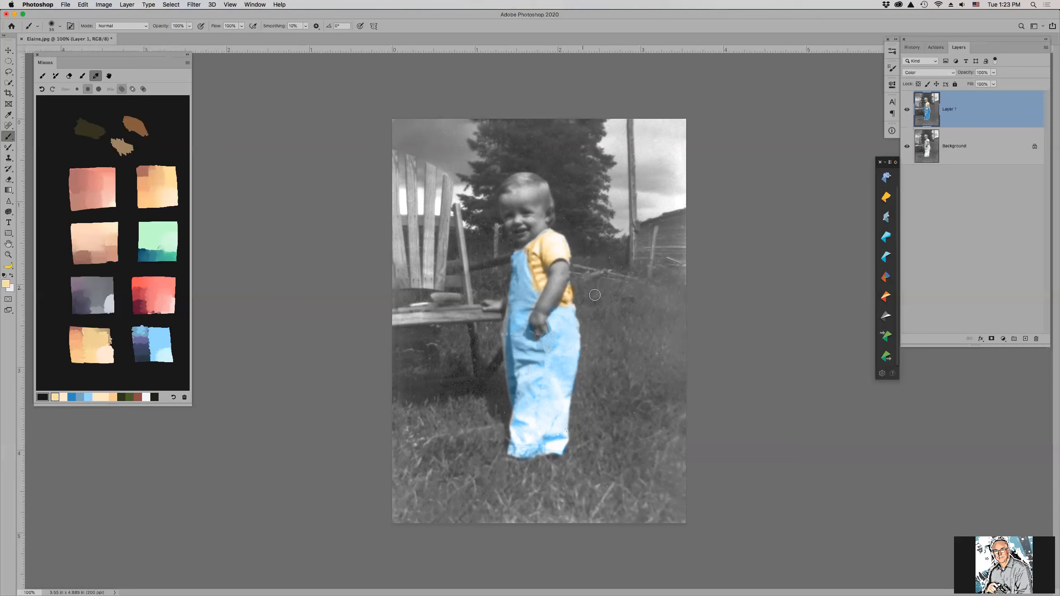
Step: Sample a peach tone from the yellow-orange patch, test it on the face with Layer 1 at 50% opacity, and undo the test
click(157, 177)
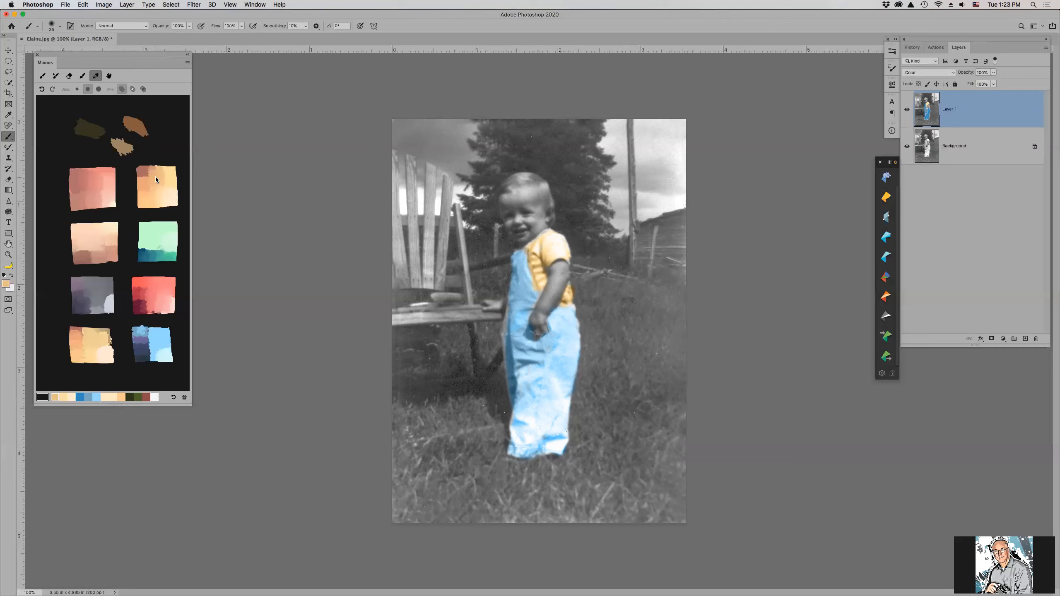
mouse_move(522, 190)
mouse_down()
mouse_move(532, 191)
mouse_move(533, 222)
mouse_move(518, 229)
mouse_move(510, 210)
mouse_move(534, 231)
mouse_move(540, 221)
mouse_move(529, 240)
mouse_move(539, 204)
mouse_move(498, 203)
mouse_up()
drag(968, 74, 956, 74)
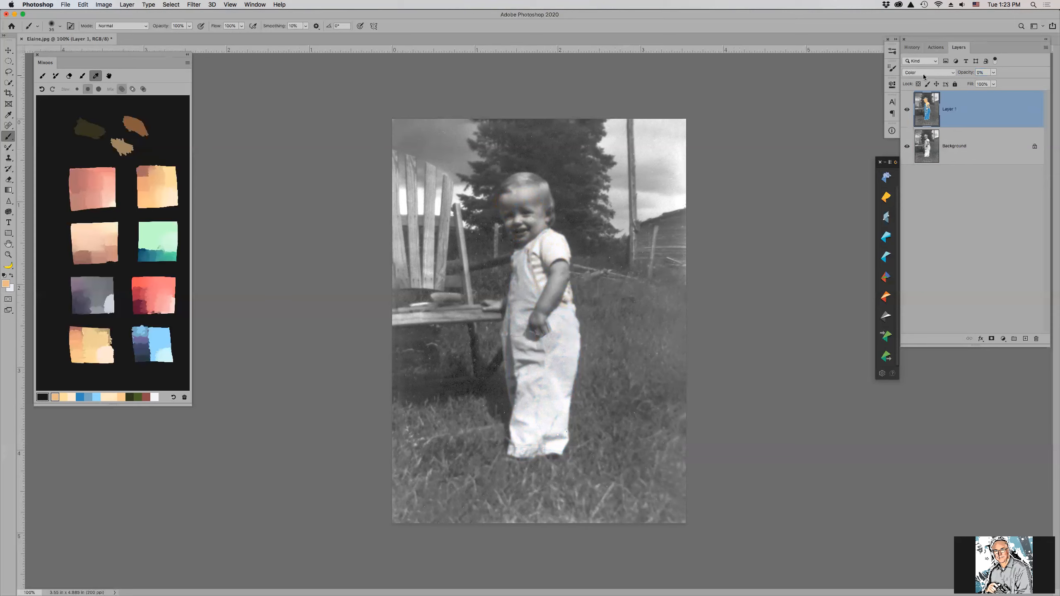
drag(965, 75, 972, 74)
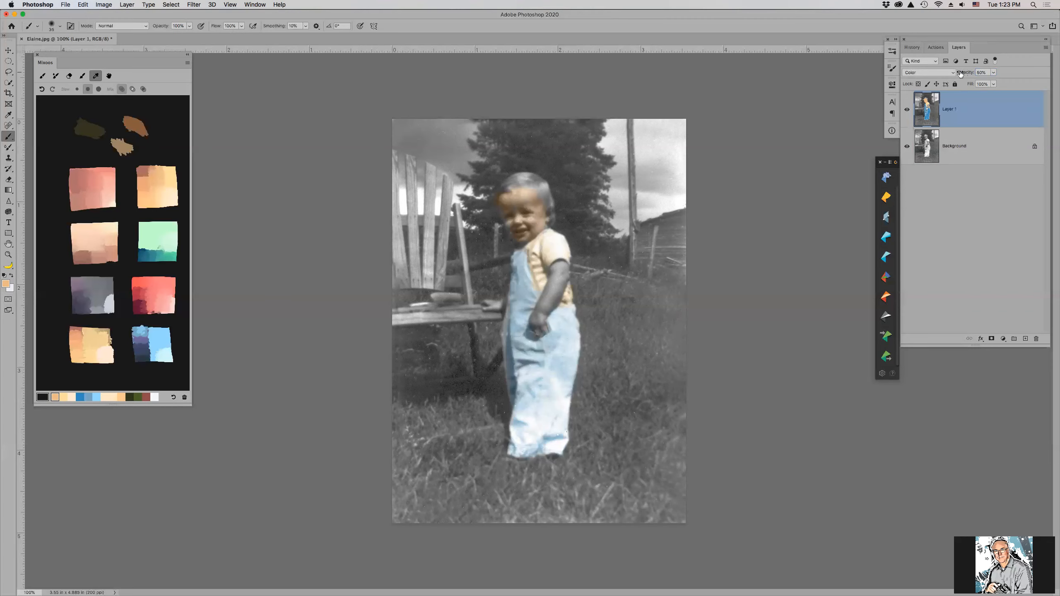
key(super+z)
key(super+z)
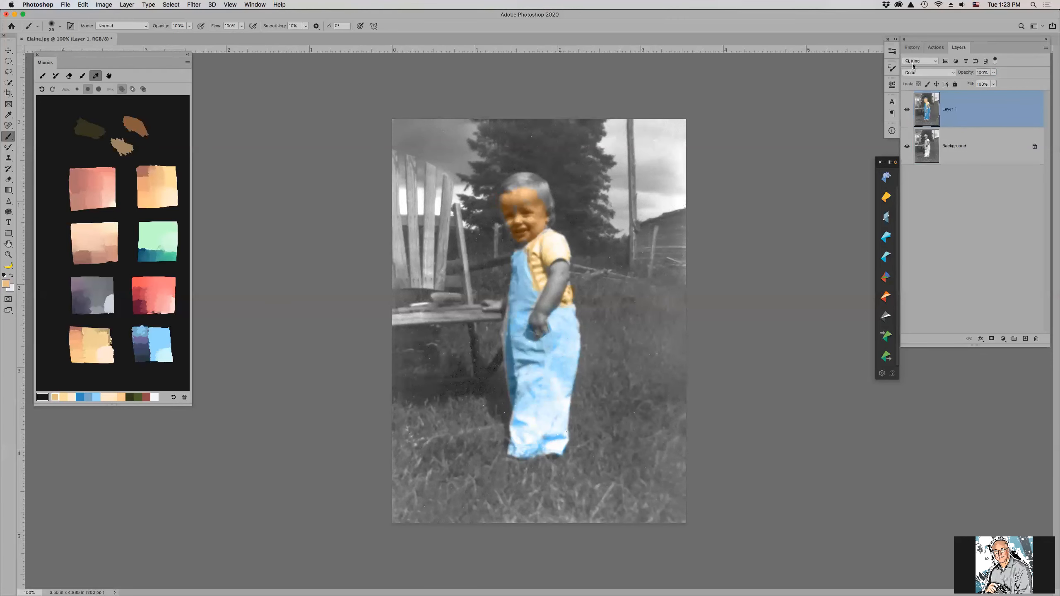
Step: Add a new layer above Layer 1 and name it Face
click(1026, 339)
double_click(954, 108)
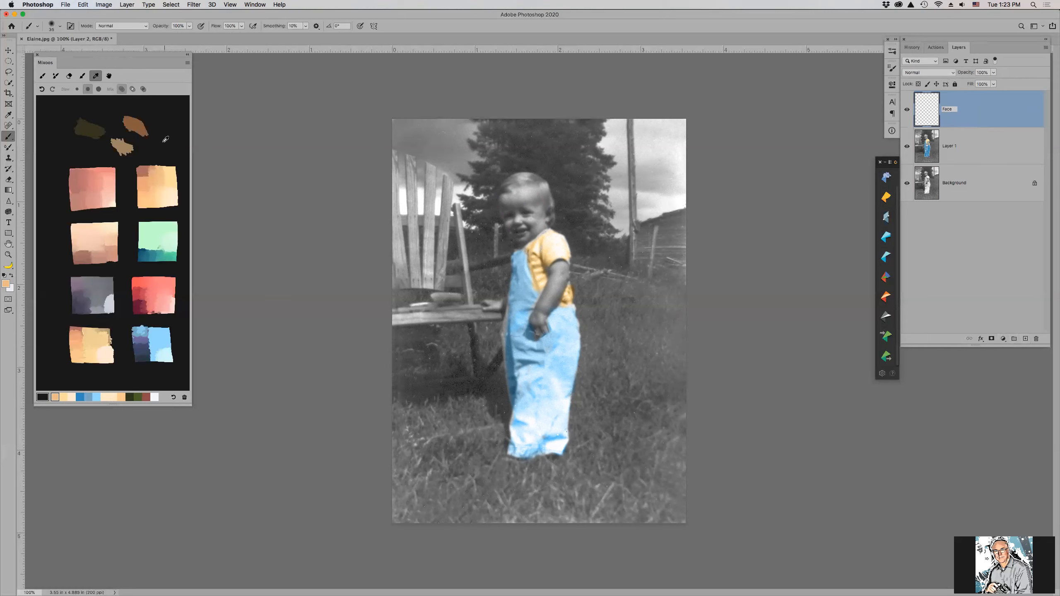
key(Return)
Step: Paint the child's face peach on the Face layer, and set the layer to Color blending at 48% opacity
mouse_move(525, 193)
mouse_down()
mouse_move(510, 195)
mouse_move(532, 206)
mouse_move(522, 220)
mouse_move(511, 208)
mouse_move(507, 227)
mouse_move(522, 240)
mouse_move(520, 215)
mouse_move(537, 224)
mouse_move(548, 213)
mouse_move(532, 230)
mouse_move(526, 200)
mouse_move(512, 209)
mouse_move(514, 243)
mouse_move(527, 241)
mouse_up()
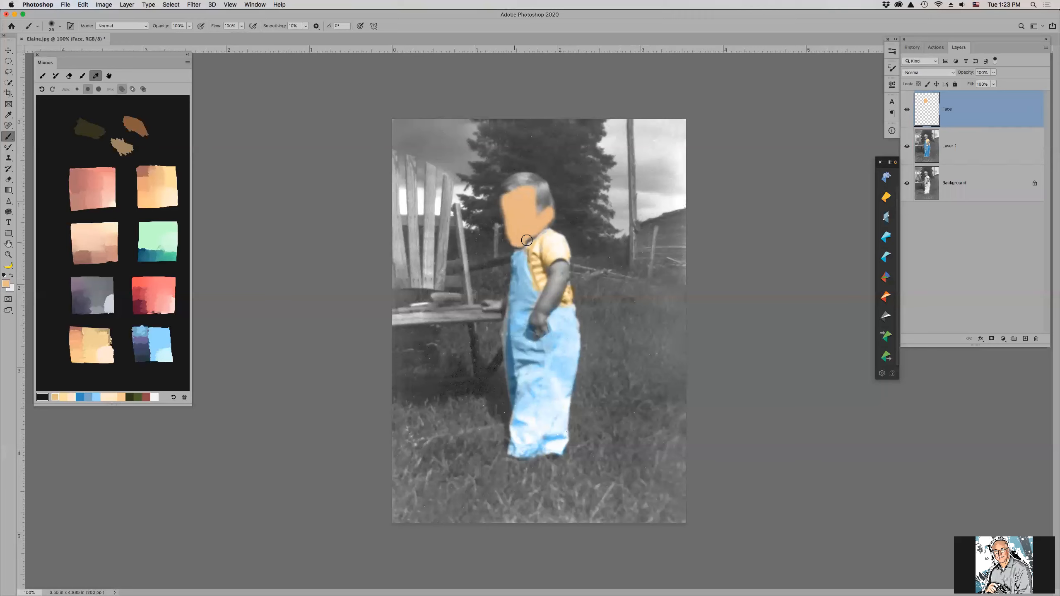
click(912, 75)
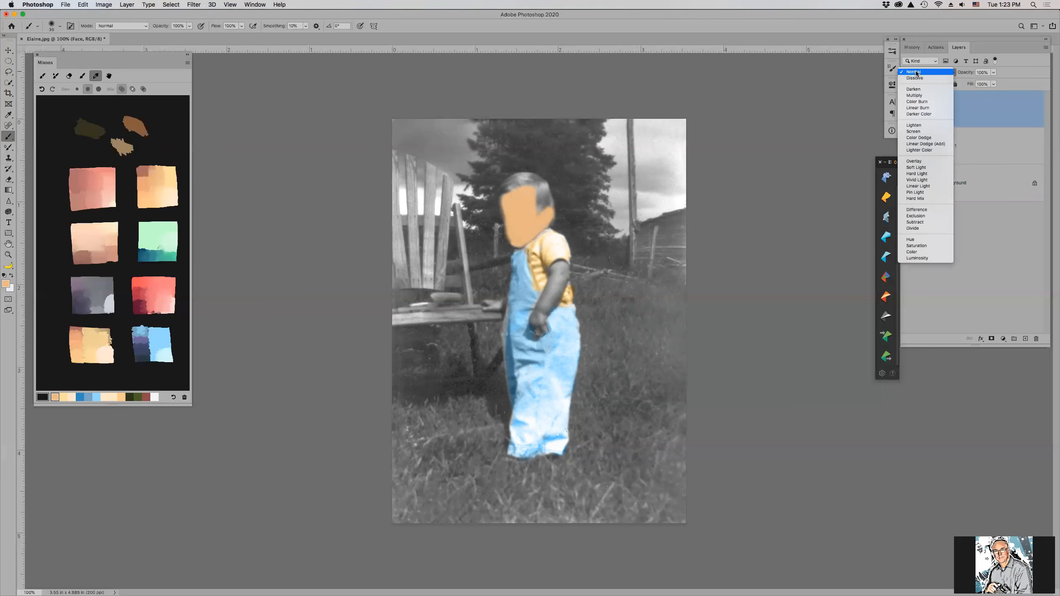
click(927, 252)
drag(974, 74, 961, 72)
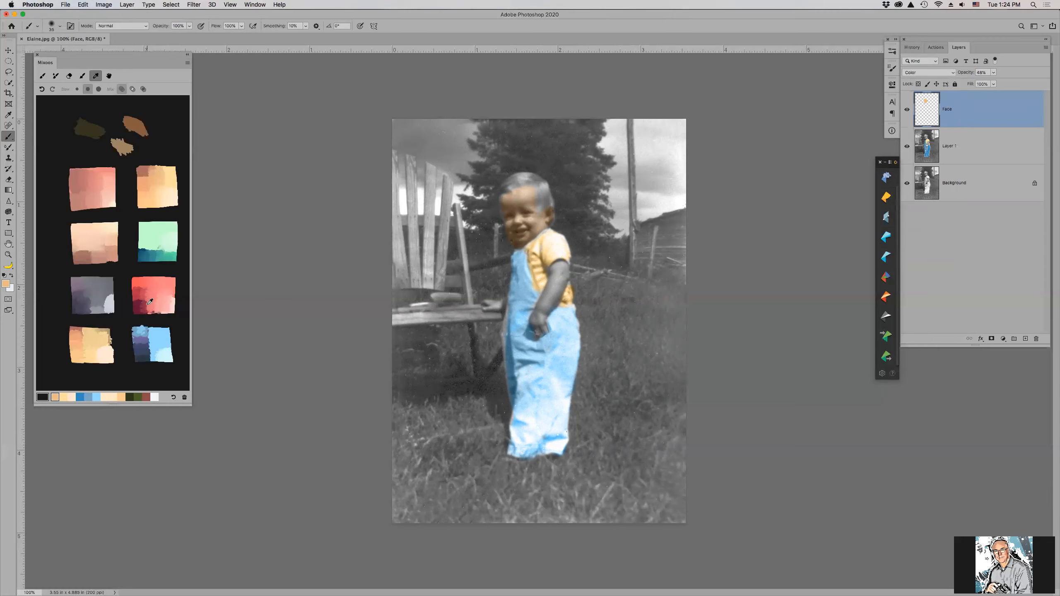
Step: Mix and sample a reddish tone in the palette's yellow-orange patch, try it on the child's hair, and undo the stroke
click(106, 400)
click(95, 77)
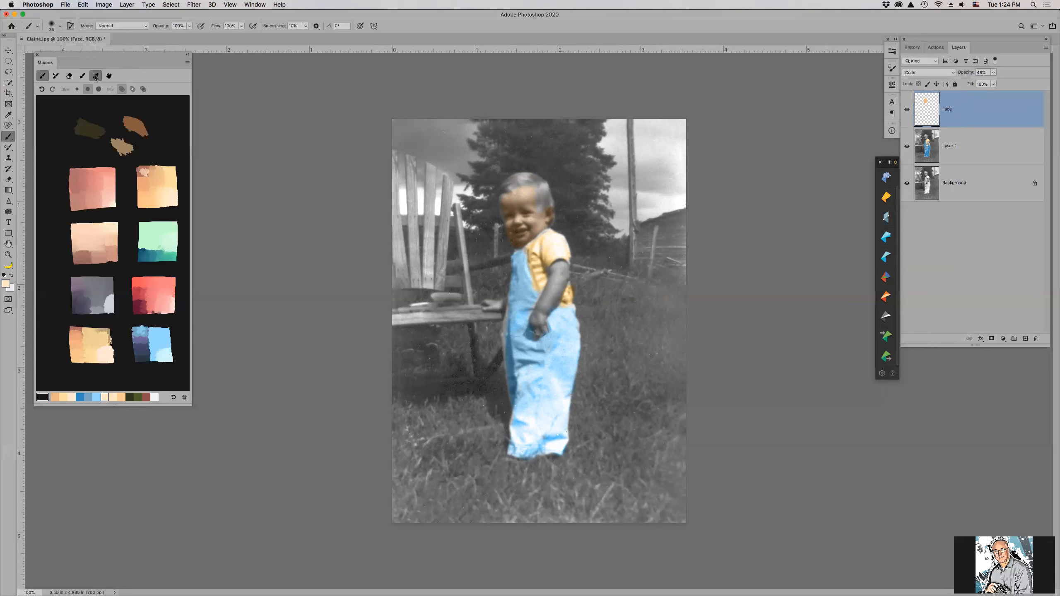
click(143, 169)
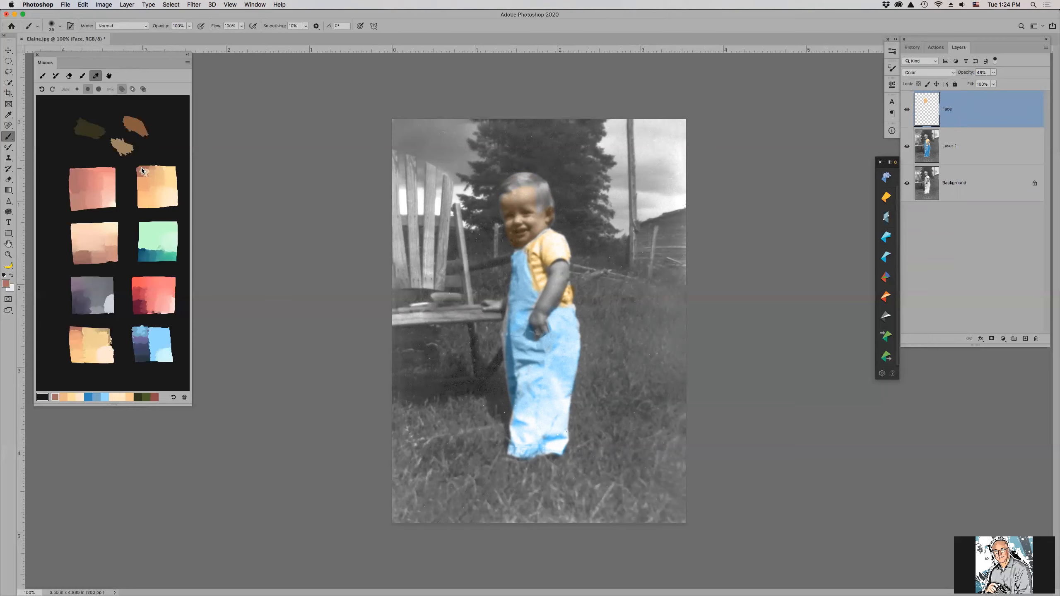
click(42, 76)
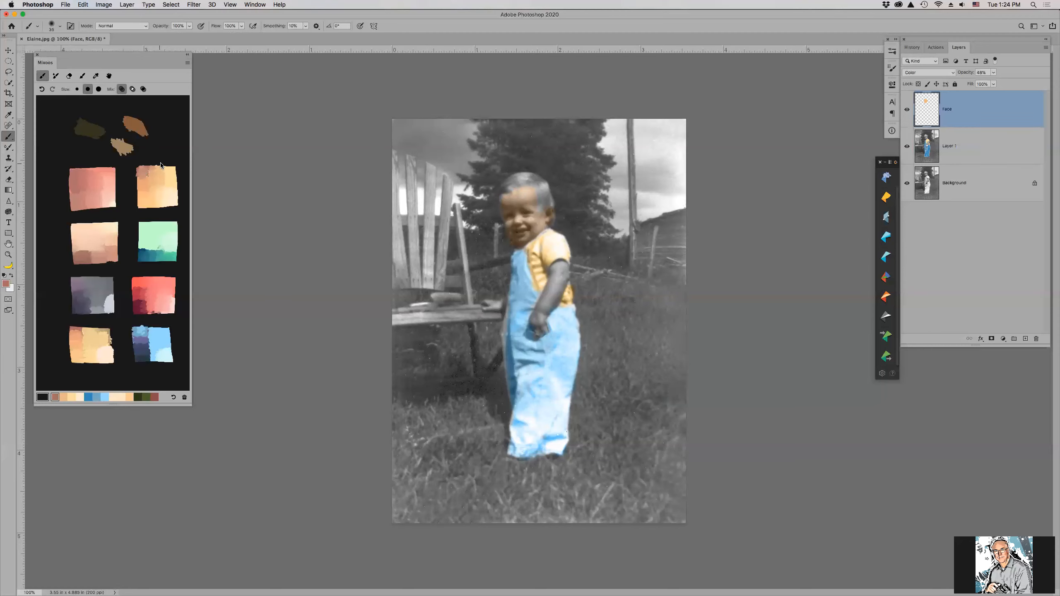
click(96, 76)
mouse_move(524, 181)
mouse_down()
mouse_move(540, 201)
mouse_move(532, 177)
mouse_move(540, 181)
mouse_move(520, 176)
mouse_up()
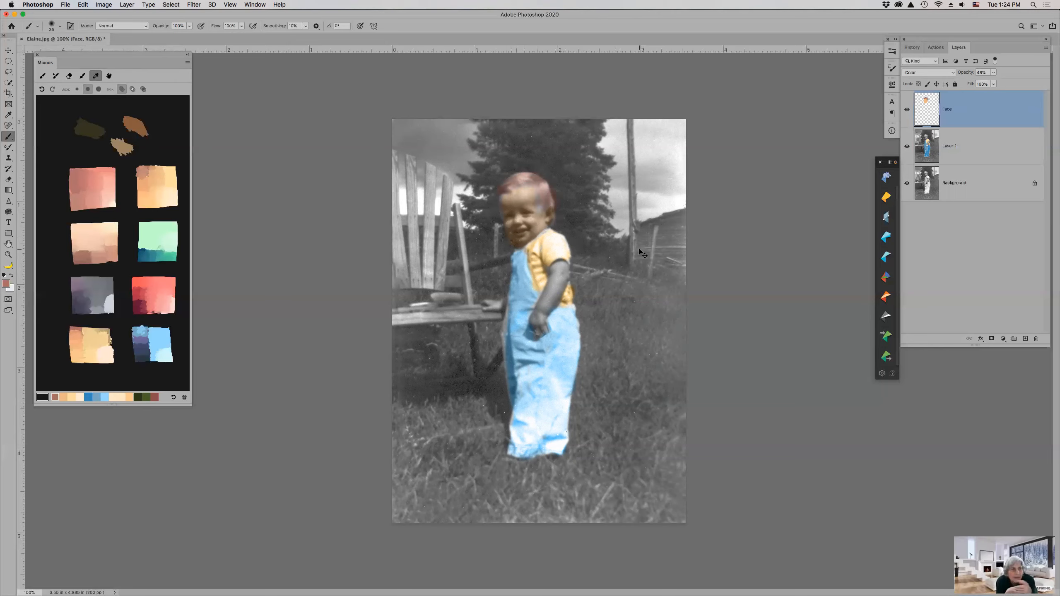
key(super+z)
Step: Widen the mixing palette and paint a reddish dab in its empty area beside the brown dab
drag(191, 405, 224, 407)
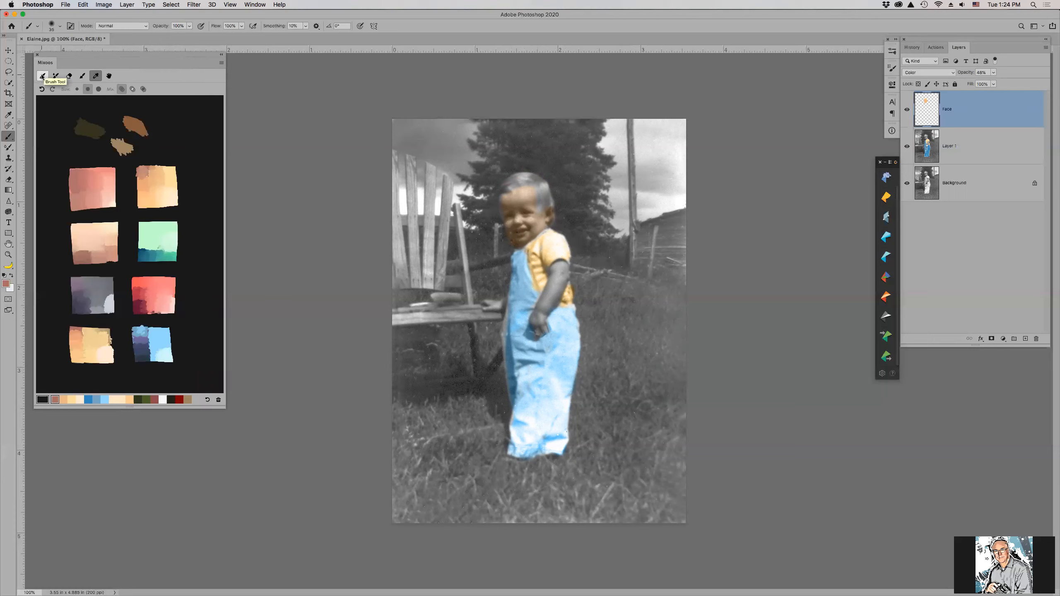
click(43, 77)
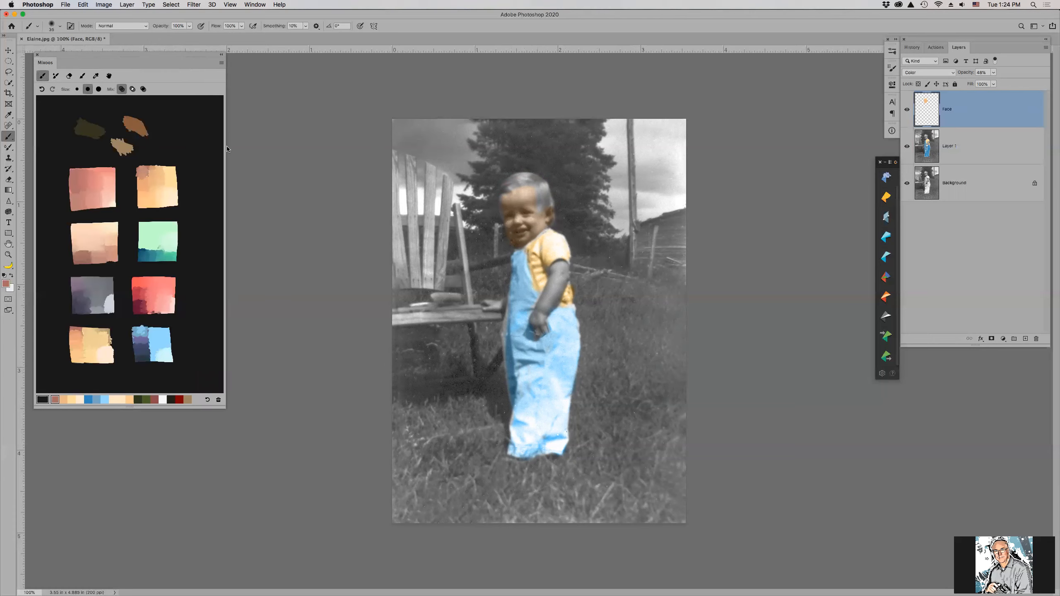
click(181, 126)
drag(183, 131, 177, 135)
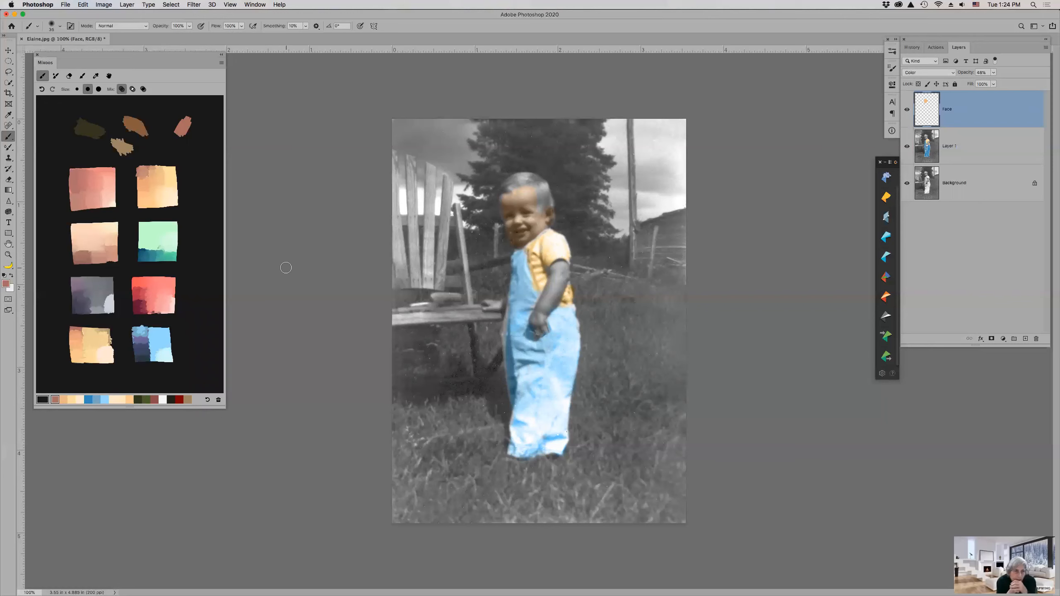
Step: Sample a pale yellow from the palette's lower yellow patch and paint the child's hair blond on the Face layer
click(95, 76)
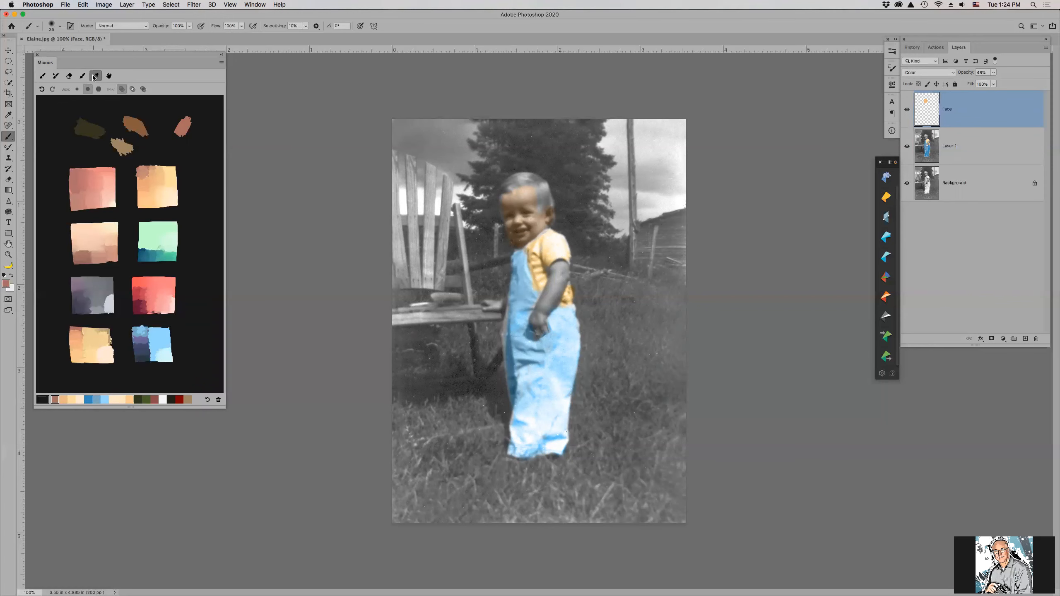
click(94, 355)
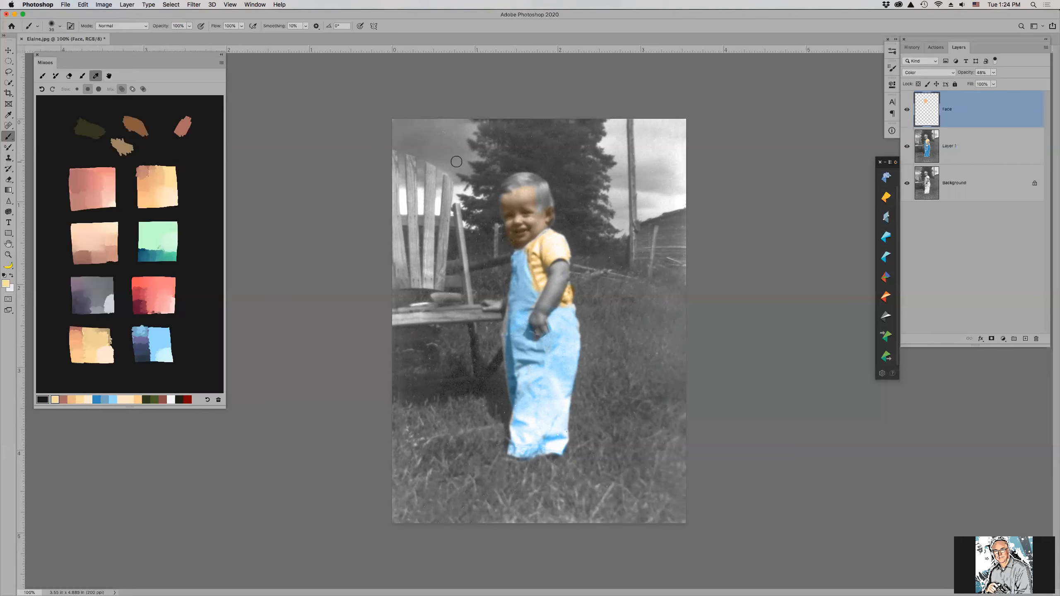
mouse_move(509, 183)
mouse_down()
mouse_move(550, 204)
mouse_move(528, 175)
mouse_move(499, 189)
mouse_move(547, 176)
mouse_up()
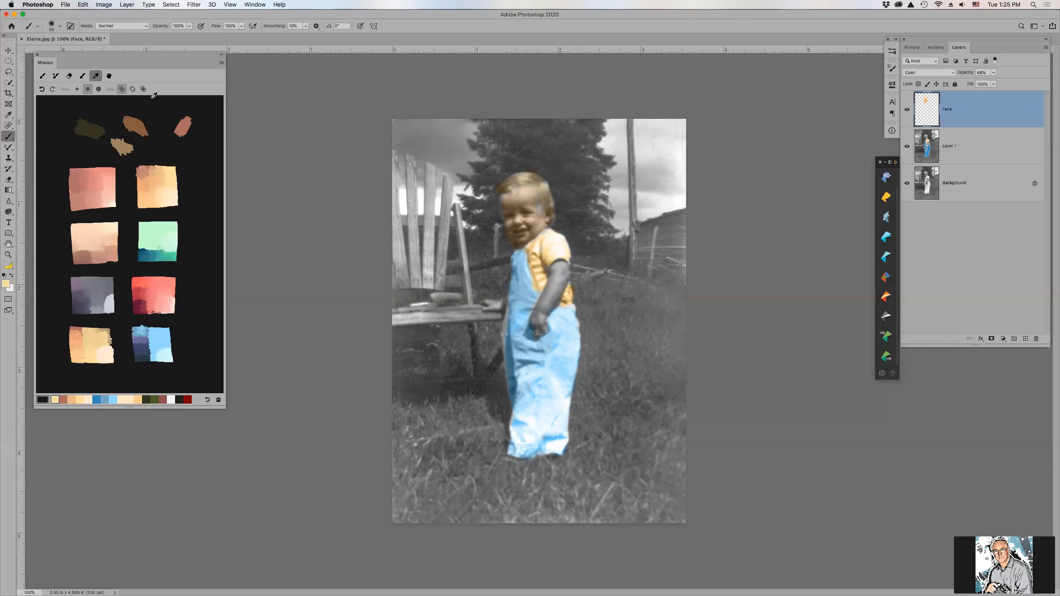
Step: Cover the reddish dab with the palette's dark background color, and lower the Face layer's opacity to 40%
click(205, 151)
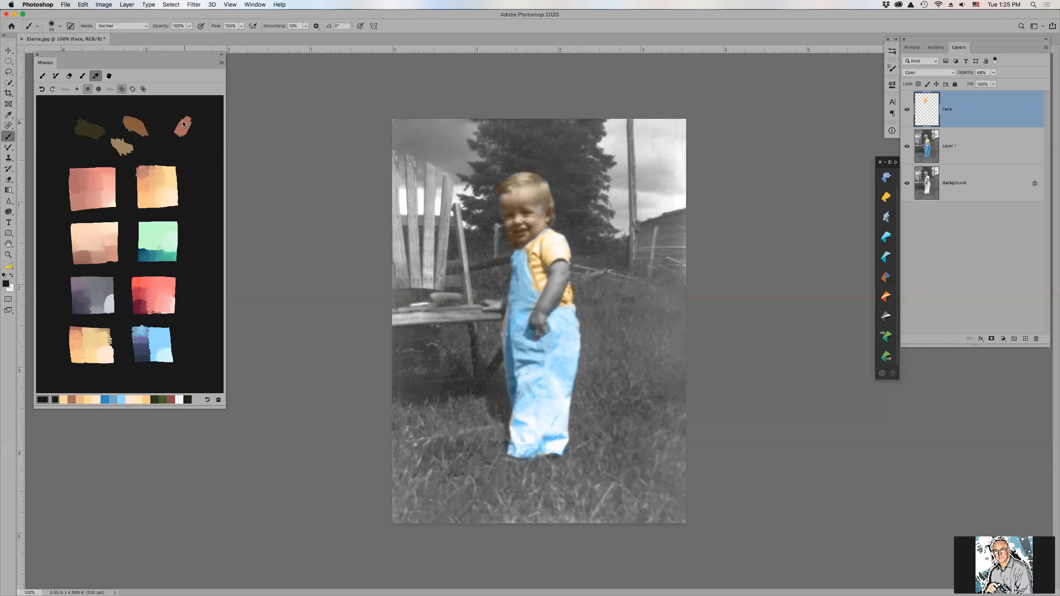
click(42, 76)
mouse_move(190, 126)
mouse_down()
mouse_move(176, 126)
mouse_move(194, 131)
mouse_up()
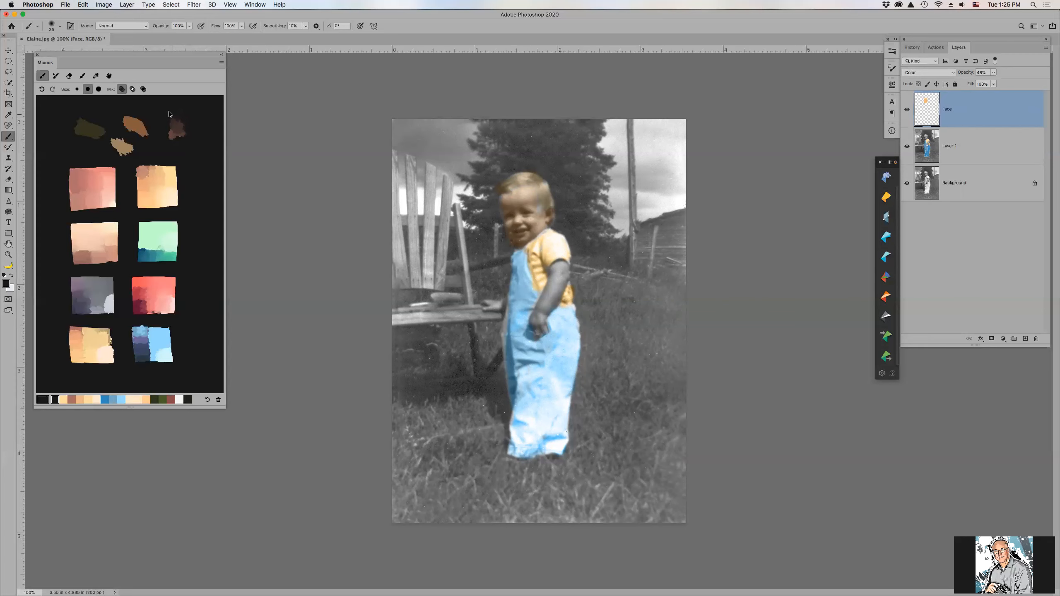
drag(176, 126, 180, 134)
drag(968, 74, 957, 76)
Step: Sample a teal green from the palette, set the brush to 200 px and 50% opacity, test it on the grass, and undo the stroke
click(95, 76)
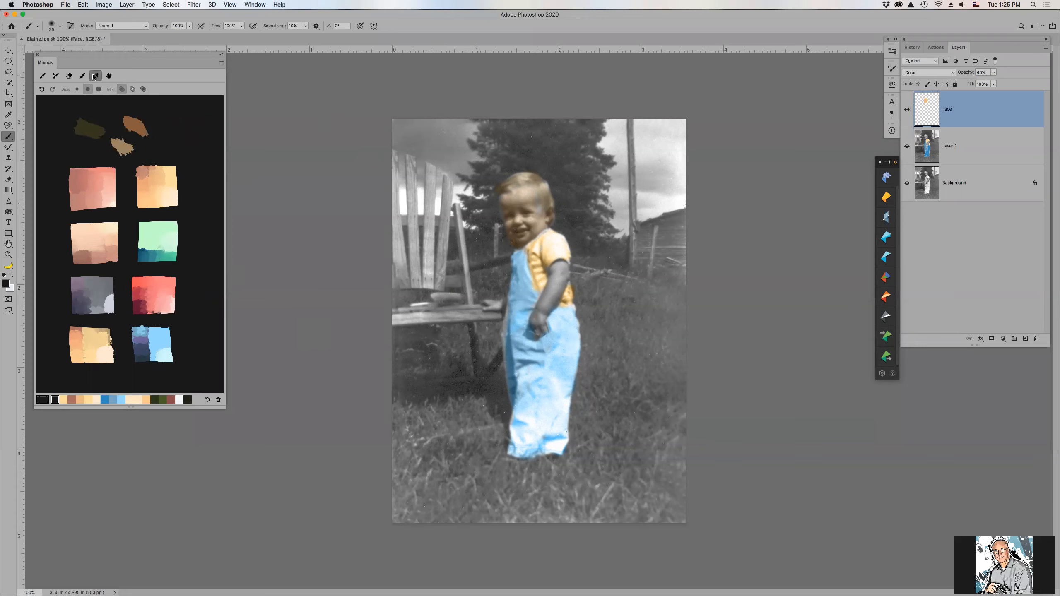
click(167, 255)
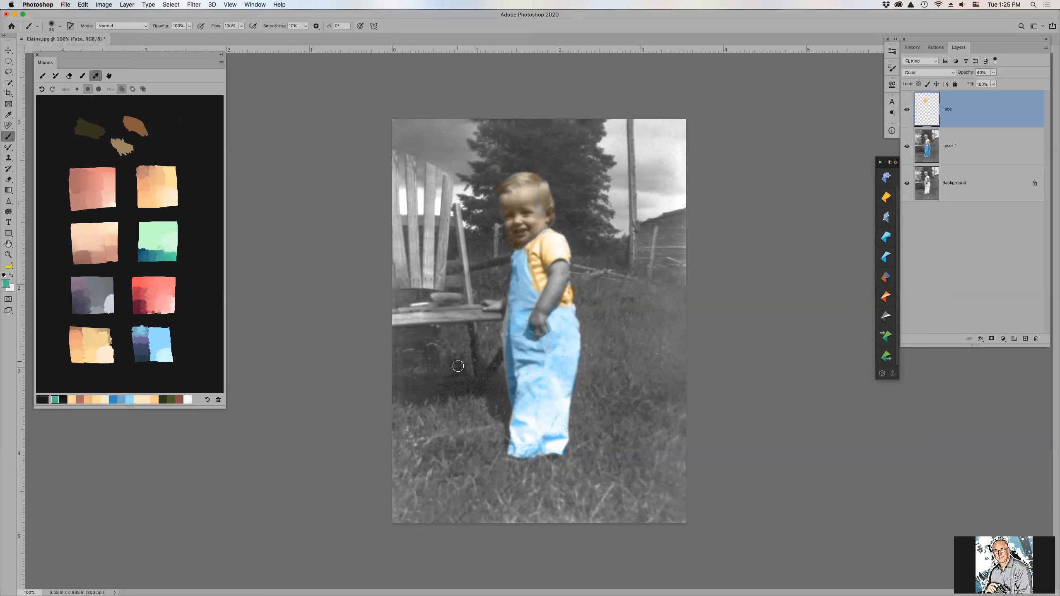
key(bracketright)
key(bracketright)
key(bracketright)
key(bracketright)
key(bracketright)
key(bracketright)
key(bracketright)
key(bracketright)
key(bracketright)
key(bracketright)
key(bracketright)
key(5)
drag(611, 296, 594, 314)
key(super+z)
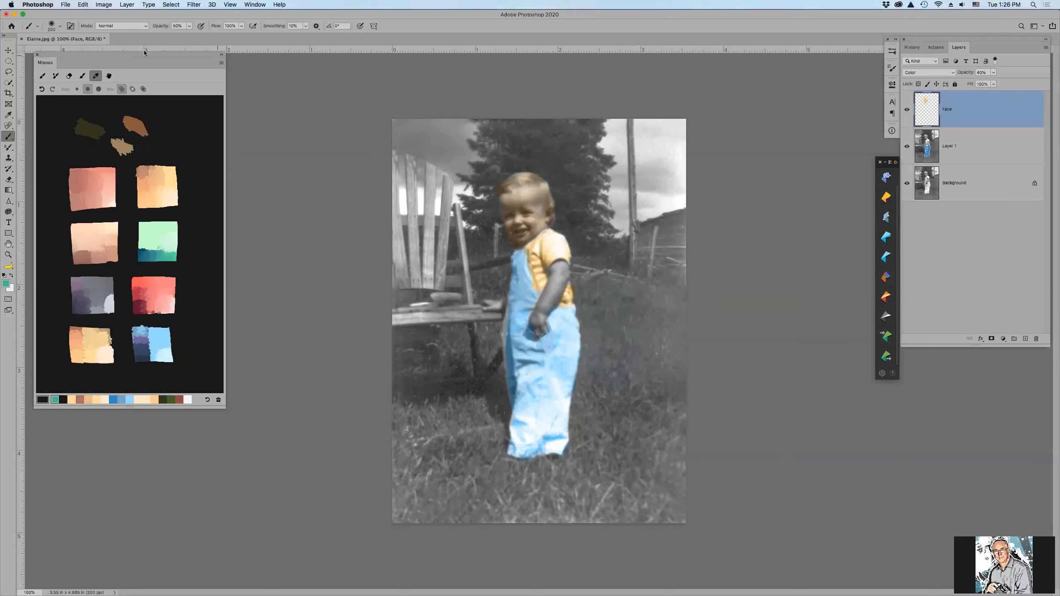
Step: Sample a darker teal, shift its hue to green at about 137° in the Color Picker, and paint the grass with it
click(154, 252)
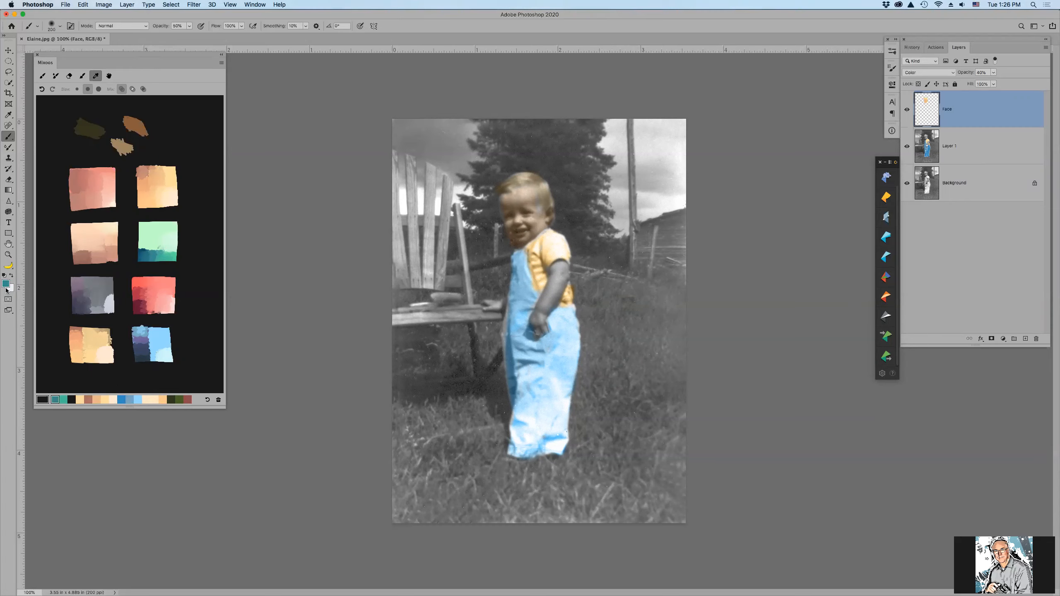
click(6, 286)
click(260, 256)
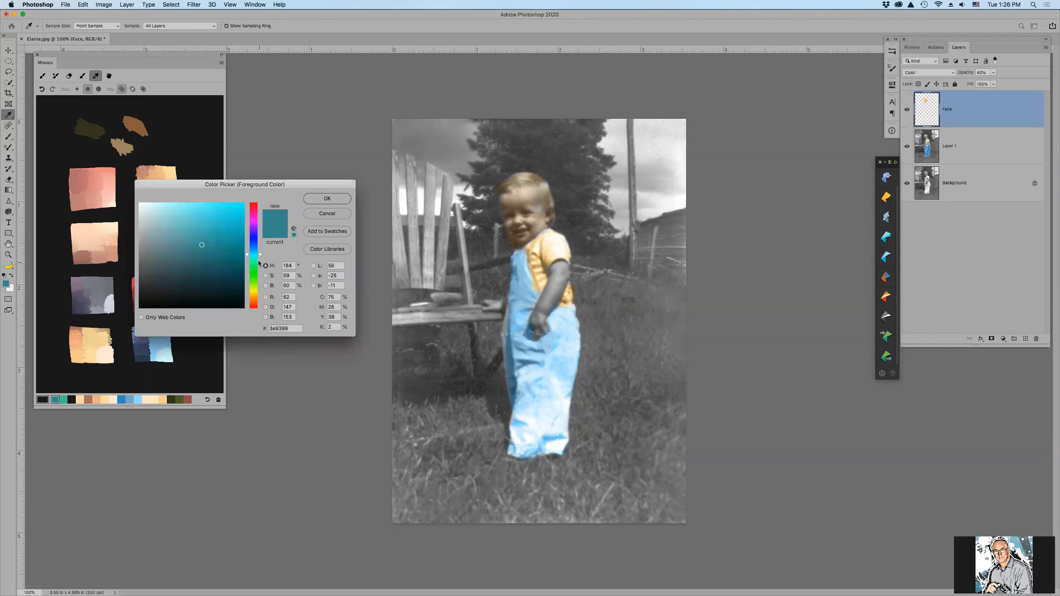
click(261, 268)
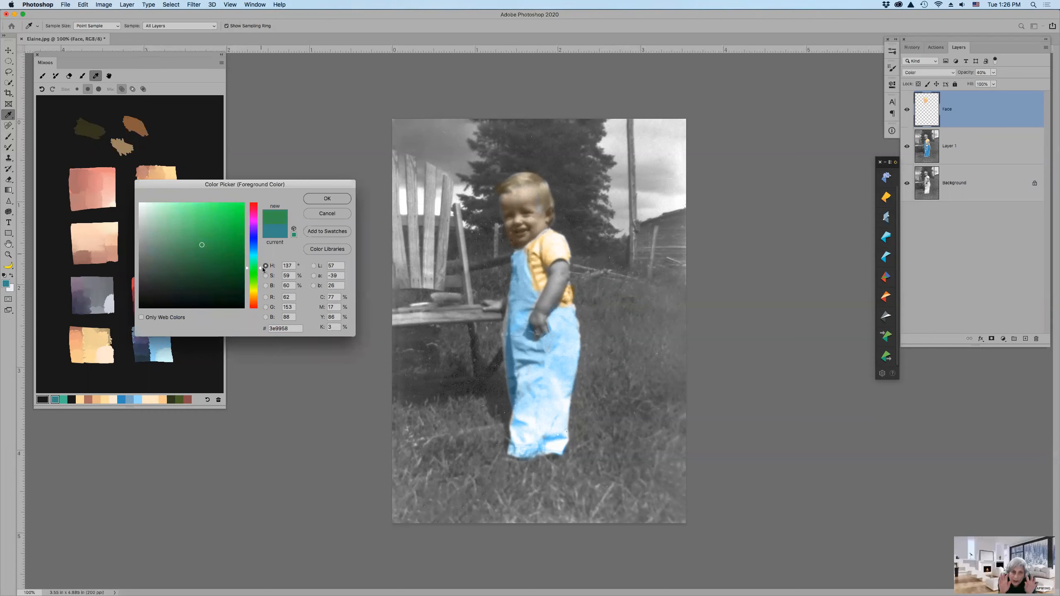
click(263, 269)
click(325, 198)
mouse_move(458, 354)
mouse_down()
mouse_move(433, 374)
mouse_move(436, 450)
mouse_up()
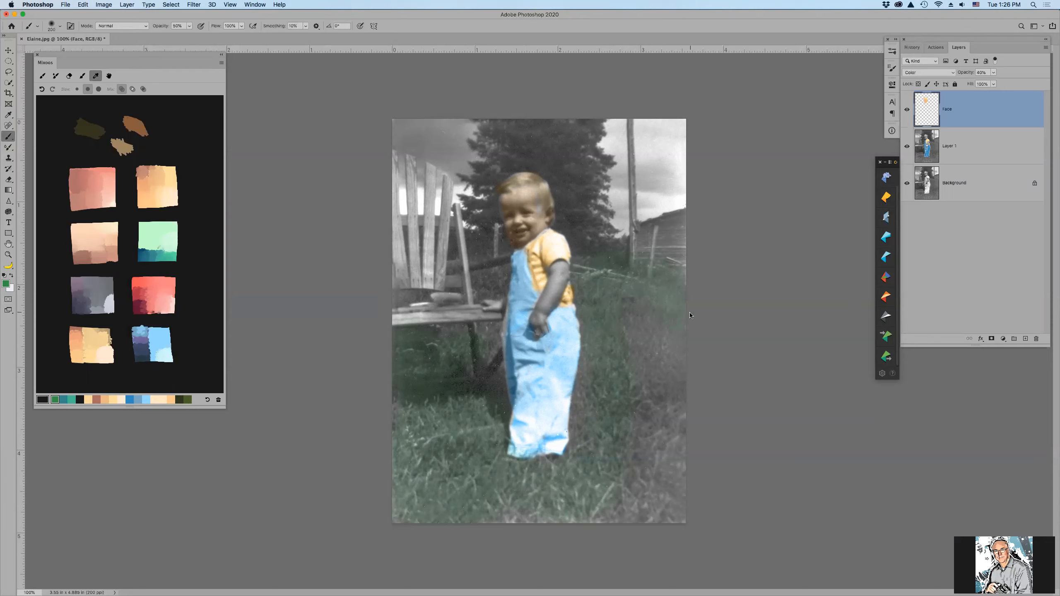
drag(597, 498, 608, 373)
Step: Sample the palette's brown dab, add a new layer above Face, and paint the chair's backrest brown with a smaller brush
click(129, 117)
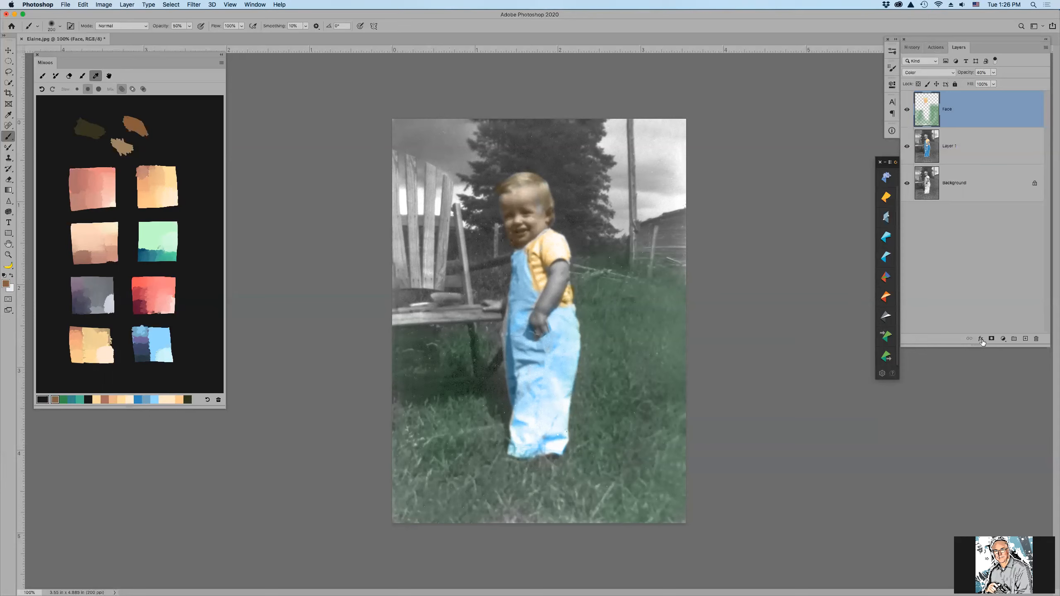
click(1026, 338)
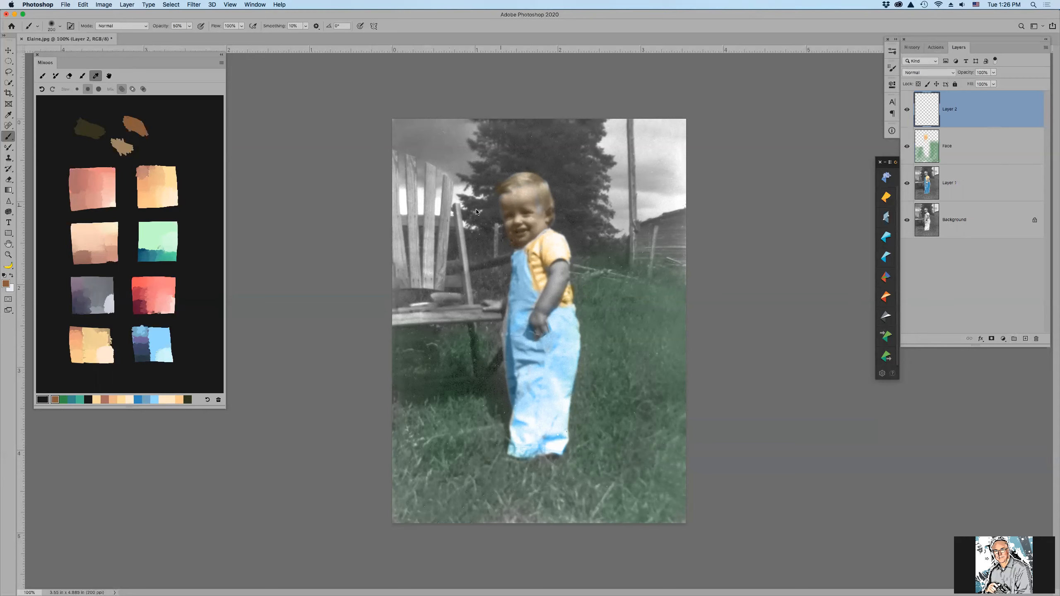
key(bracketleft)
key(bracketleft)
key(bracketleft)
key(bracketleft)
key(bracketleft)
key(bracketleft)
key(bracketleft)
key(bracketleft)
mouse_move(392, 156)
mouse_down()
mouse_move(400, 277)
mouse_move(390, 187)
mouse_move(404, 167)
mouse_move(414, 238)
mouse_move(410, 158)
mouse_move(422, 287)
mouse_move(405, 230)
mouse_move(406, 282)
mouse_move(434, 277)
mouse_move(440, 171)
mouse_move(437, 289)
mouse_move(417, 174)
mouse_move(428, 169)
mouse_move(394, 160)
mouse_move(437, 191)
mouse_move(424, 209)
mouse_move(435, 247)
mouse_up()
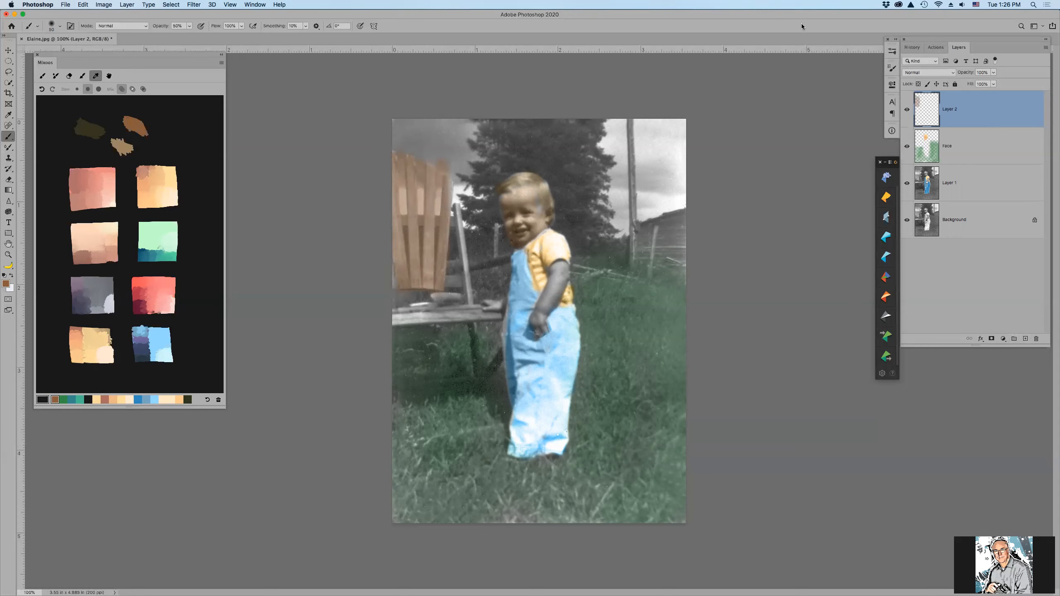
Step: Add a mask to Layer 2, hide the brown above and between the chair's slats at full brush opacity, and restore the outermost slat
click(993, 339)
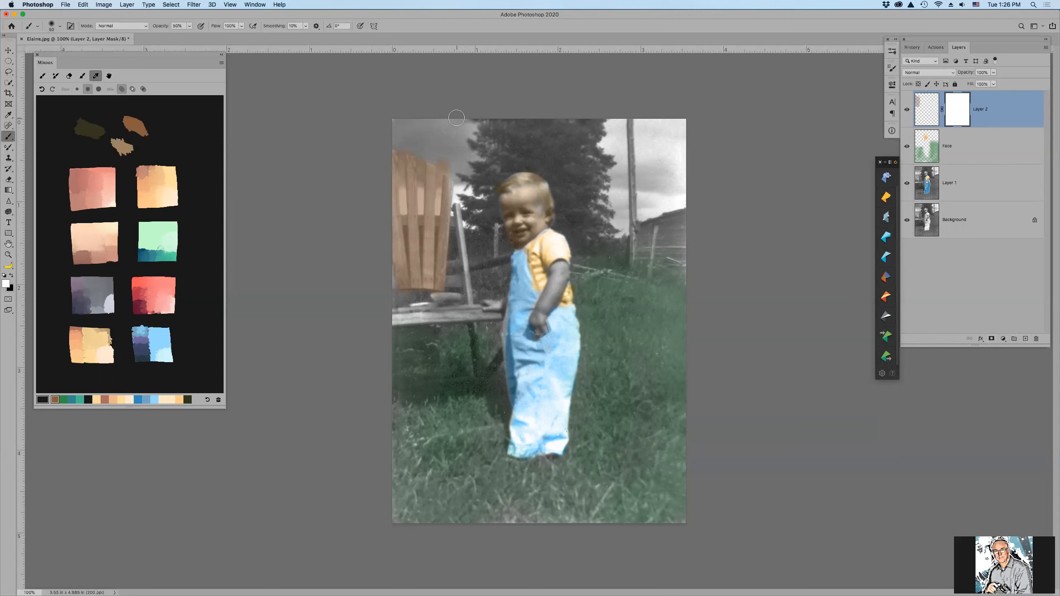
key(x)
drag(442, 163, 439, 152)
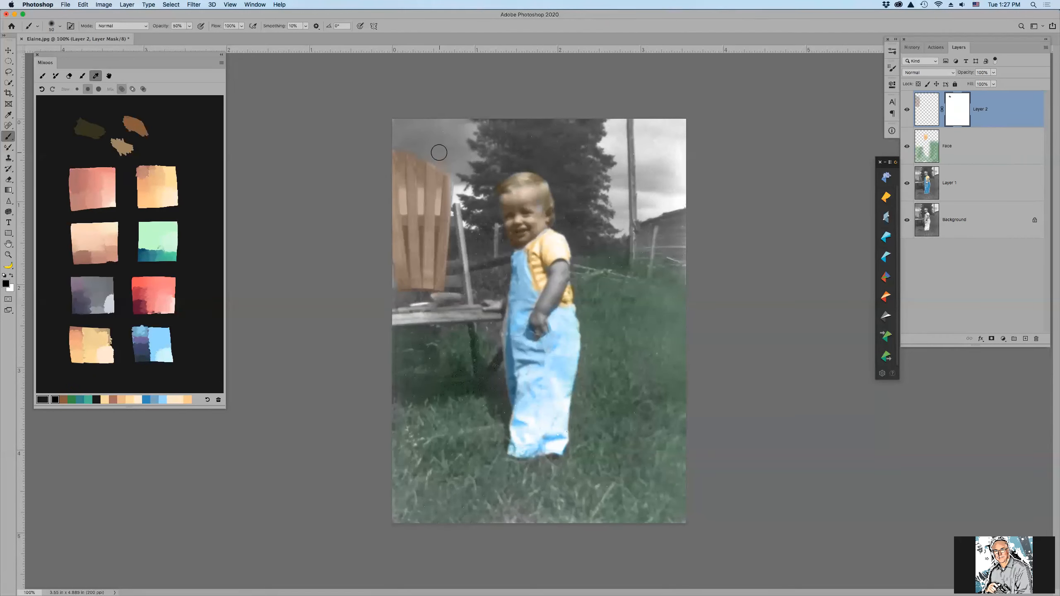
key(0)
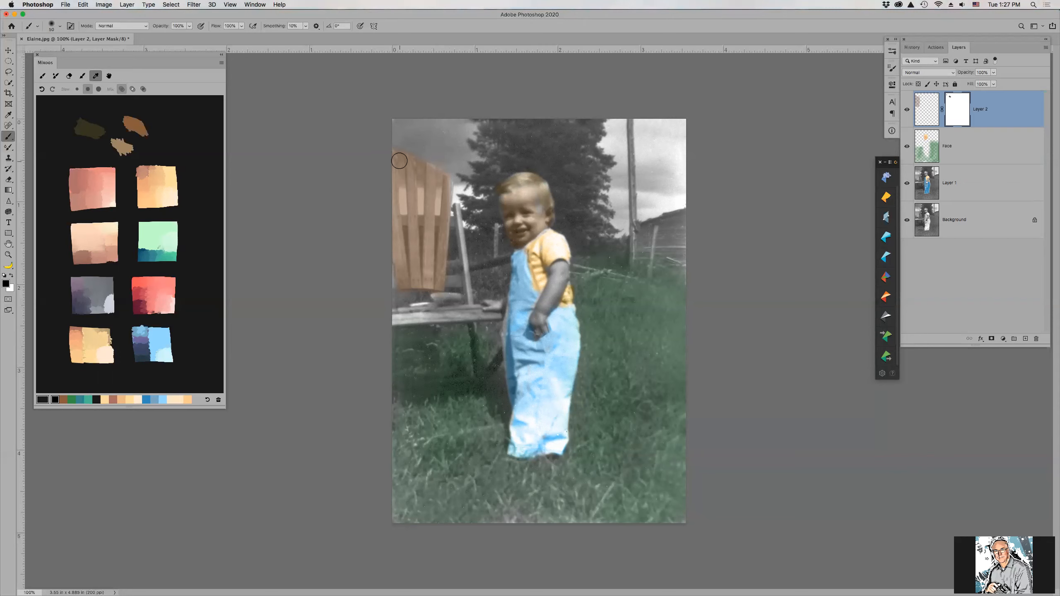
key(bracketleft)
key(bracketleft)
key(bracketleft)
mouse_move(401, 180)
mouse_down()
mouse_move(398, 151)
mouse_move(413, 232)
mouse_up()
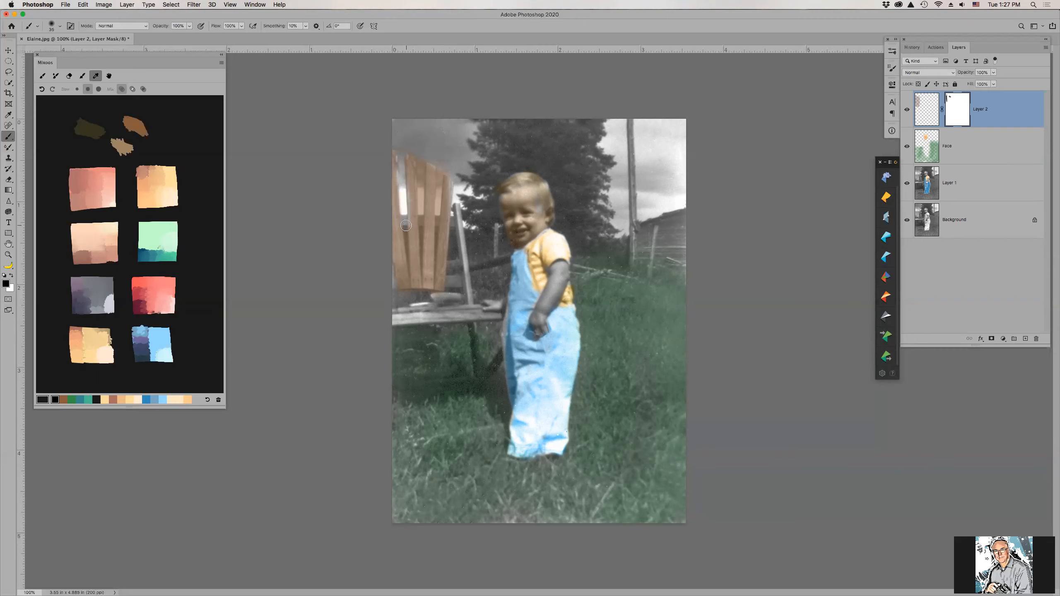
mouse_move(417, 156)
mouse_down()
mouse_move(421, 234)
mouse_move(443, 167)
mouse_move(435, 251)
mouse_up()
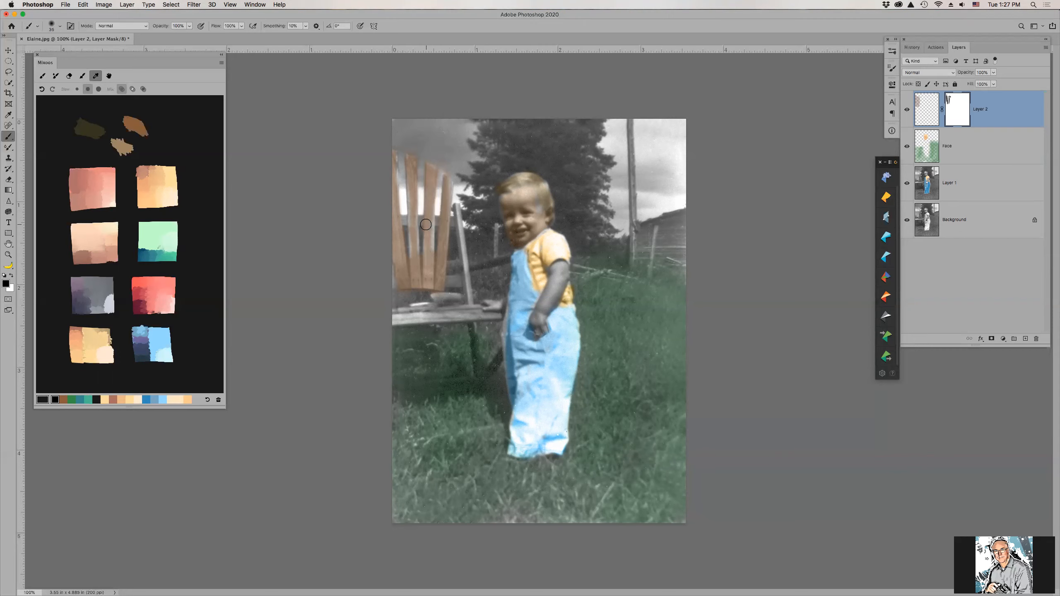
key(x)
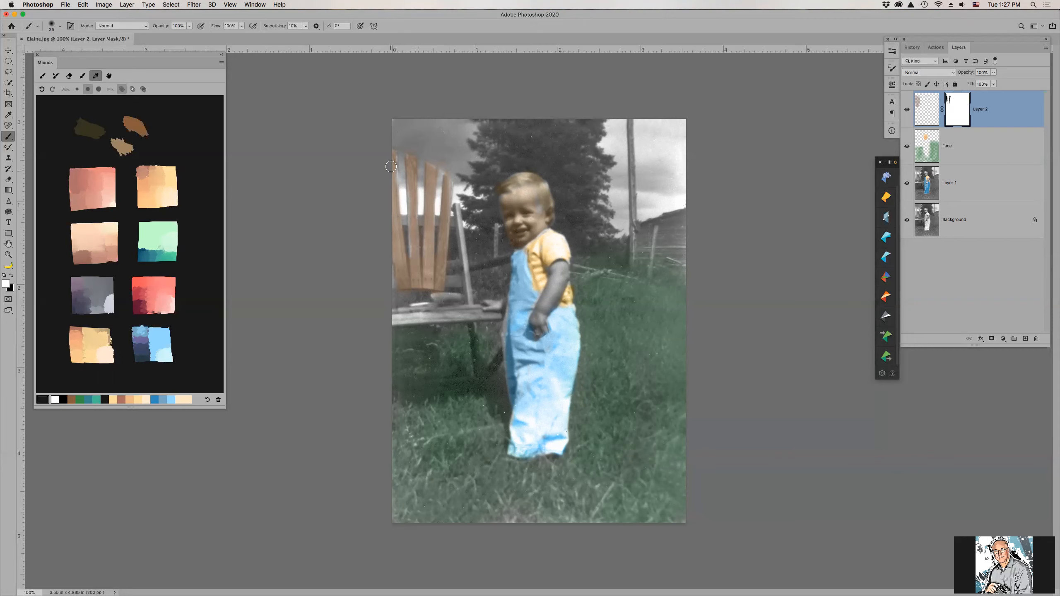
drag(391, 159, 397, 216)
Step: Set Layer 2 to Color blending, trying brown strokes on the chair's seat and undoing them
click(922, 110)
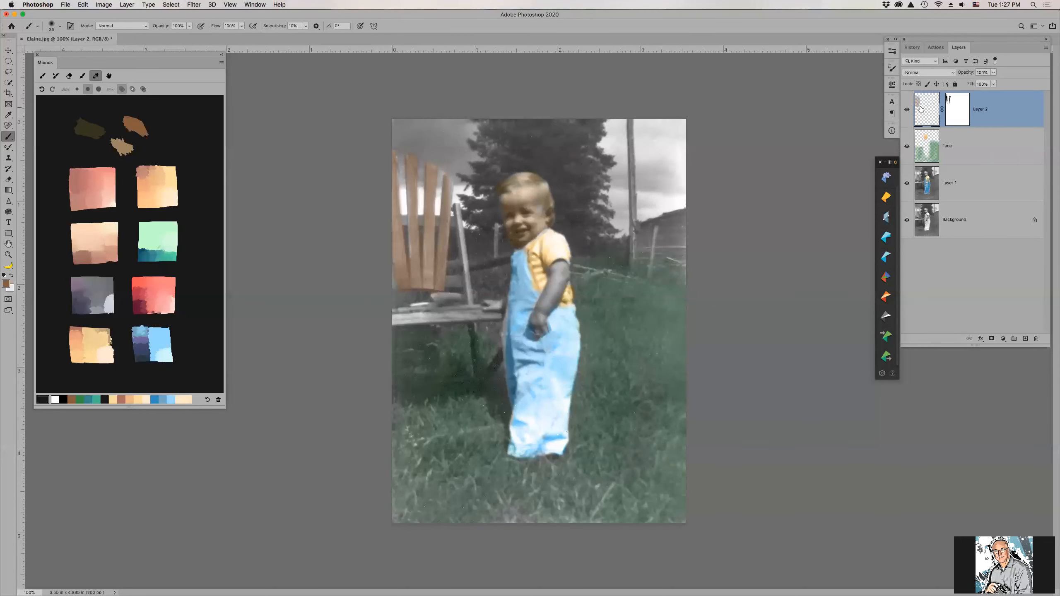
drag(464, 311, 391, 320)
key(super+z)
click(937, 73)
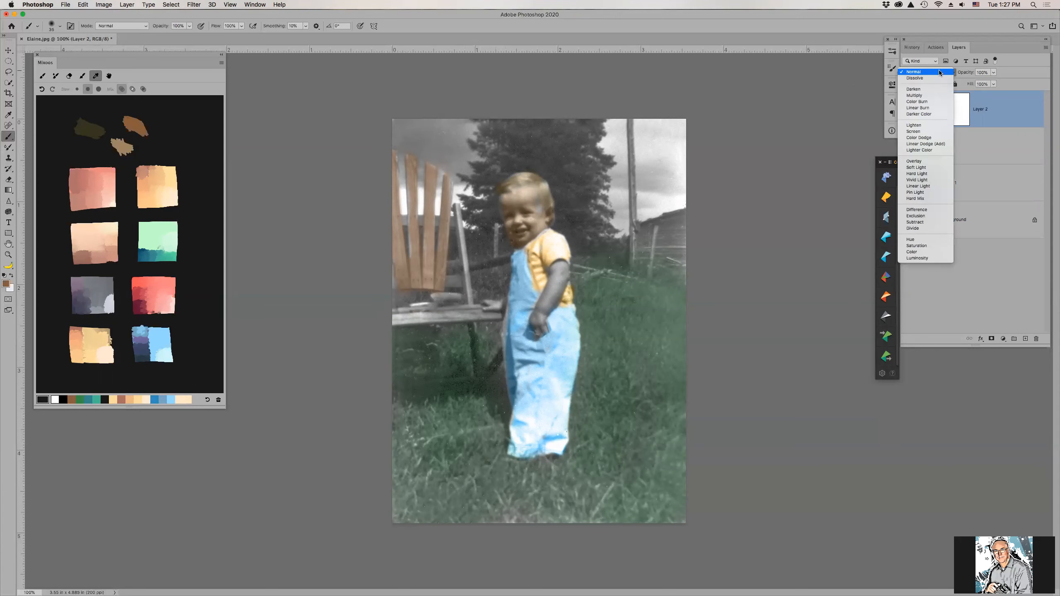
click(913, 253)
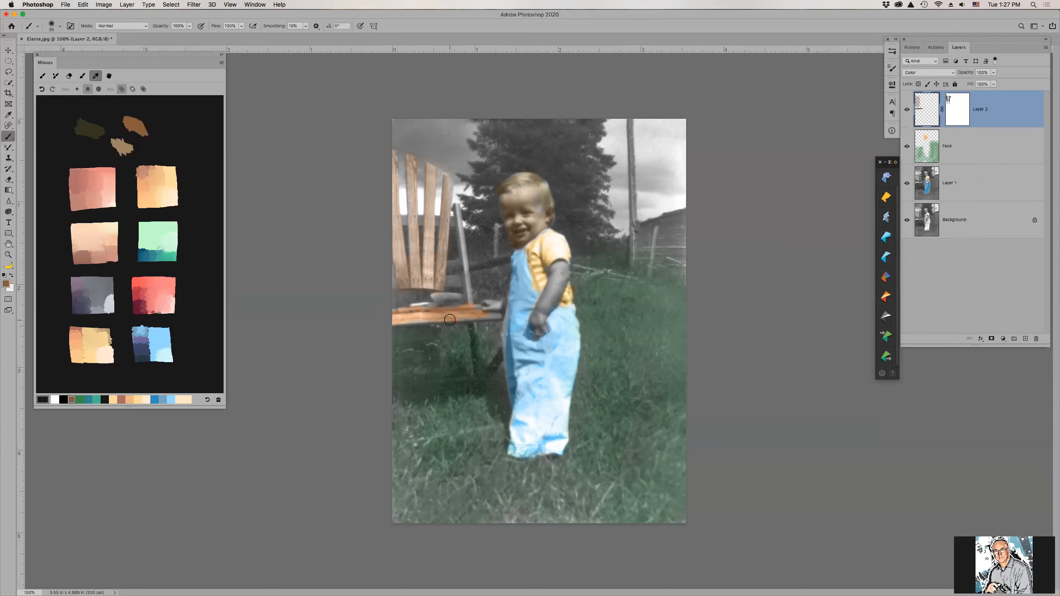
key(super+z)
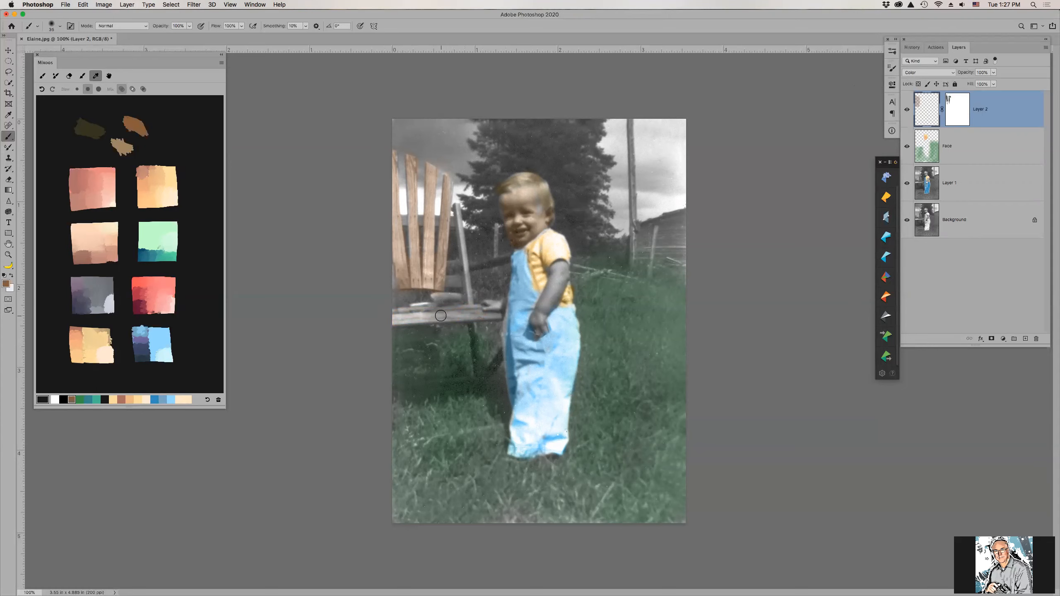
Step: Paint the chair's seat, armrest and upright, the tall pole, and the fence post brown on Layer 2
mouse_move(460, 310)
mouse_down()
mouse_move(397, 320)
mouse_move(467, 311)
mouse_up()
drag(457, 206, 466, 301)
drag(631, 121, 633, 269)
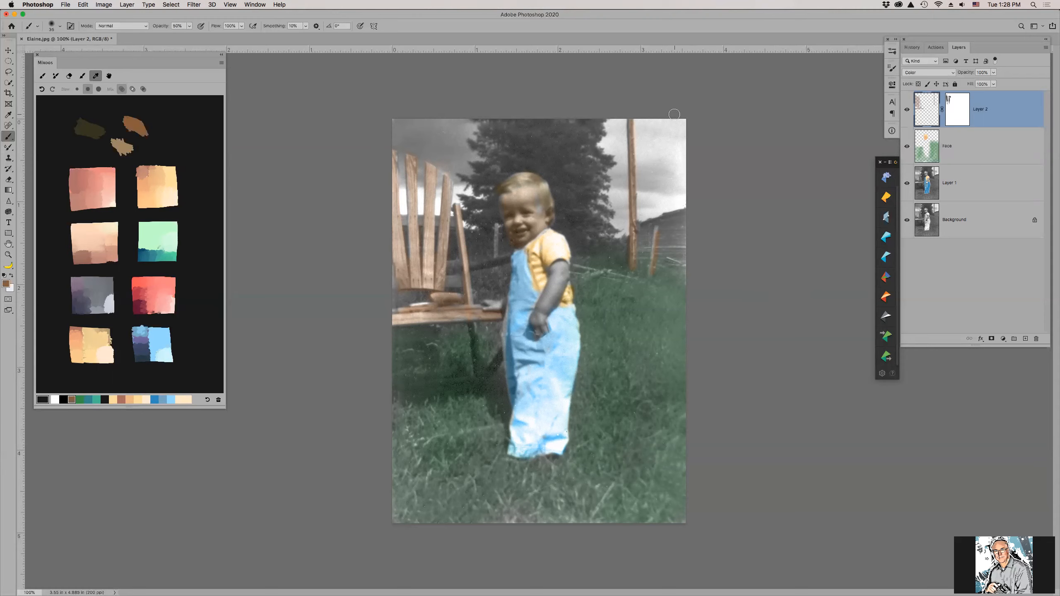
Step: Close the photo document without saving the changes
key(super+w)
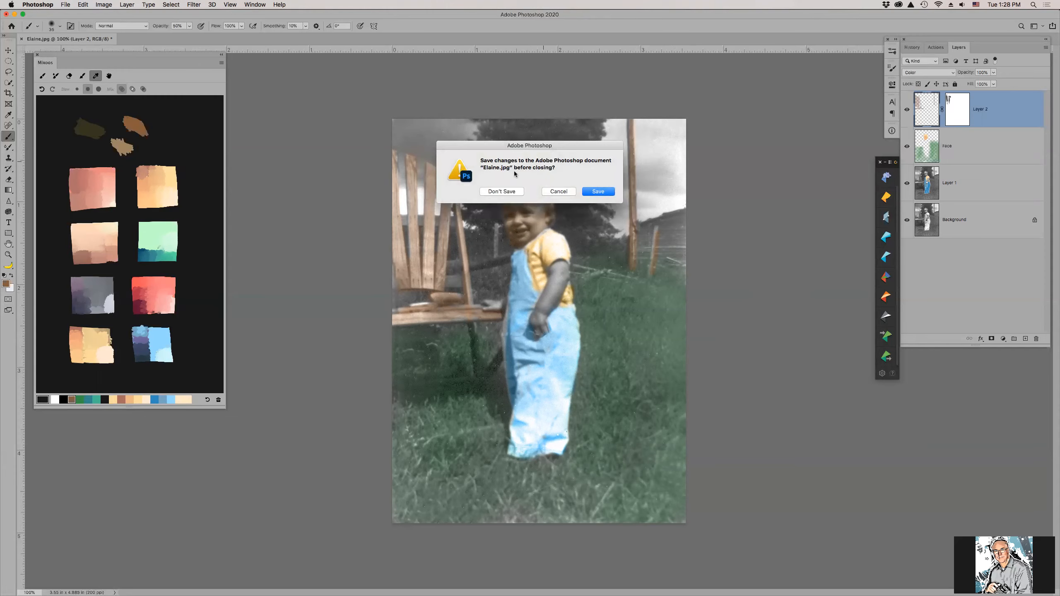
click(502, 192)
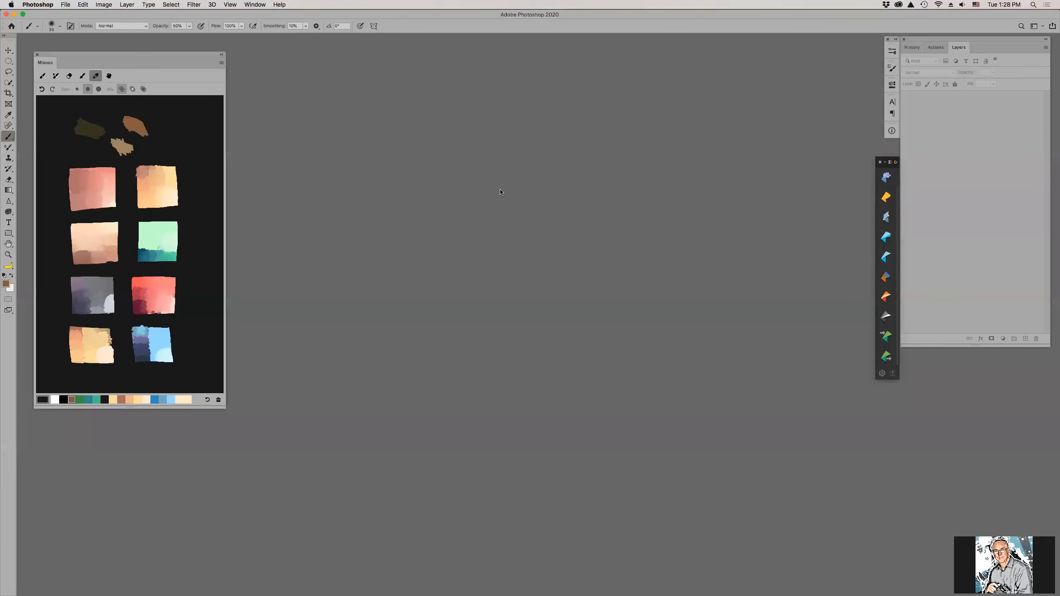
Step: Switch to Bridge, find img044.jpg of the toddler in the blue jacket, and open it in Photoshop
key(super+Tab)
key(super+Tab)
key(super+Tab)
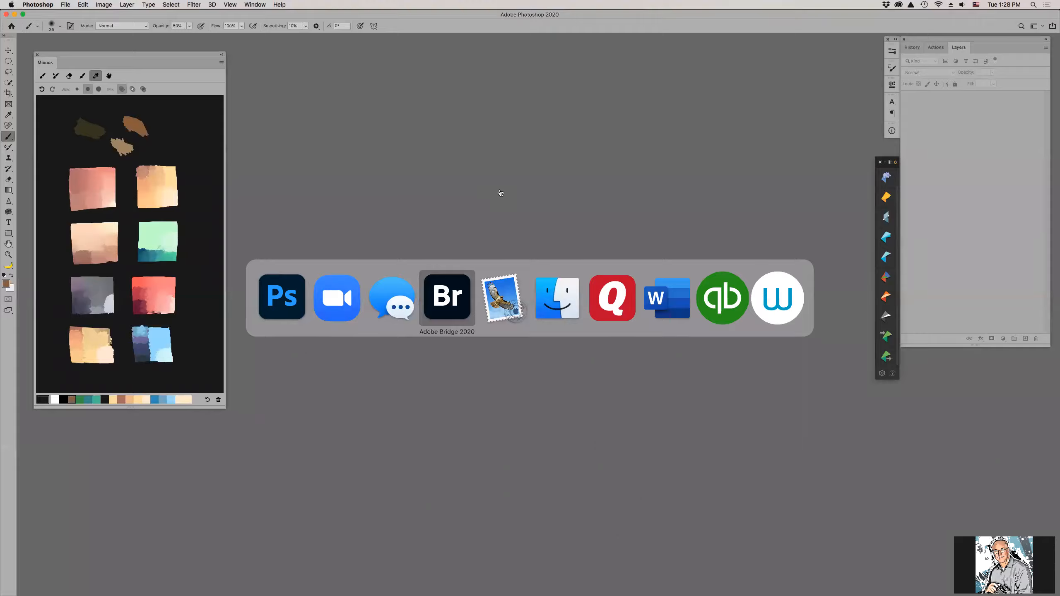
scroll(924, 349, down, 5)
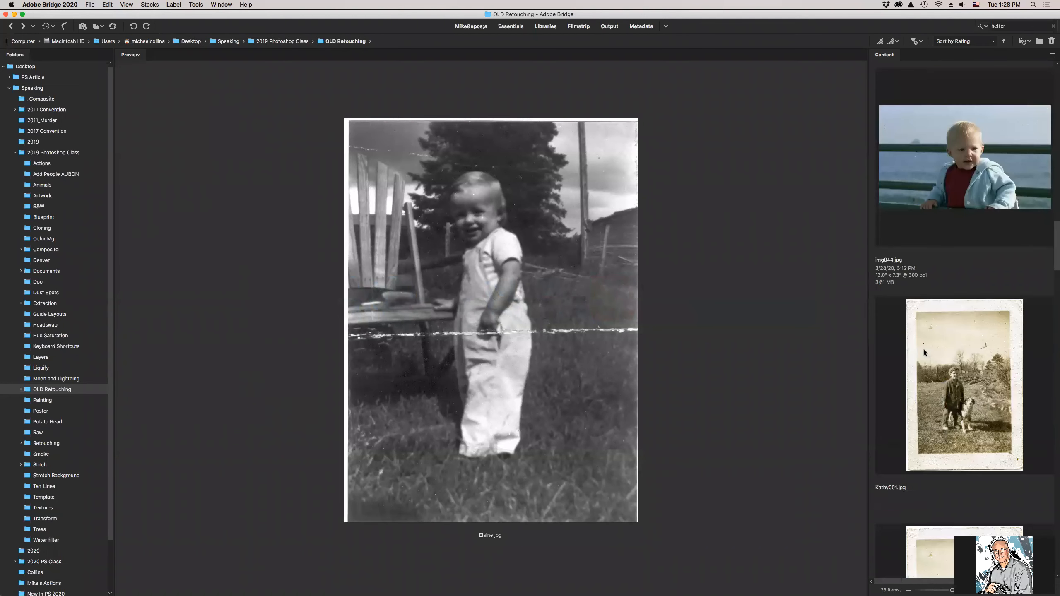
click(967, 188)
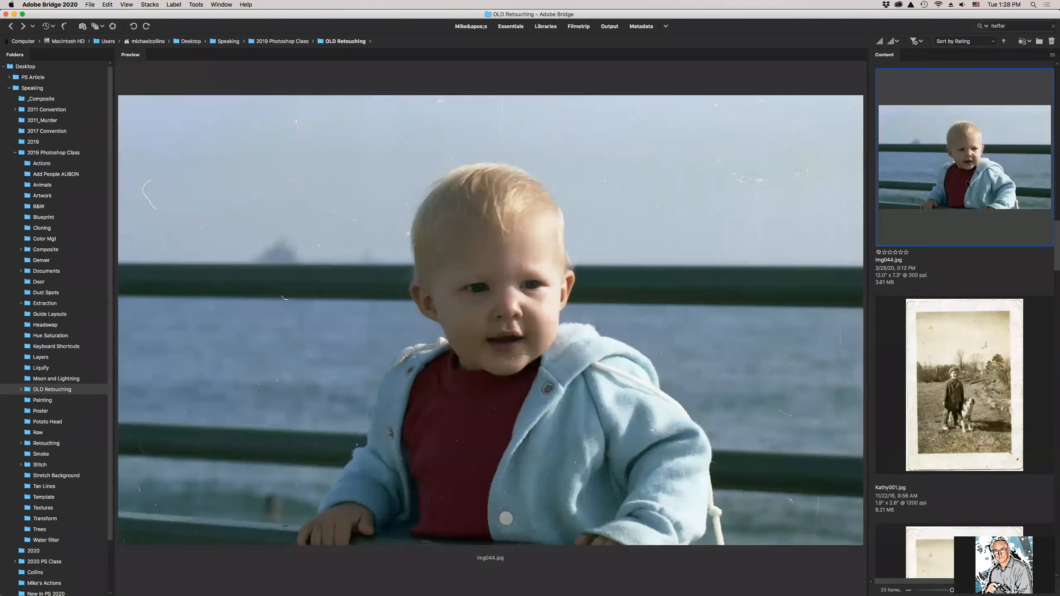
double_click(967, 183)
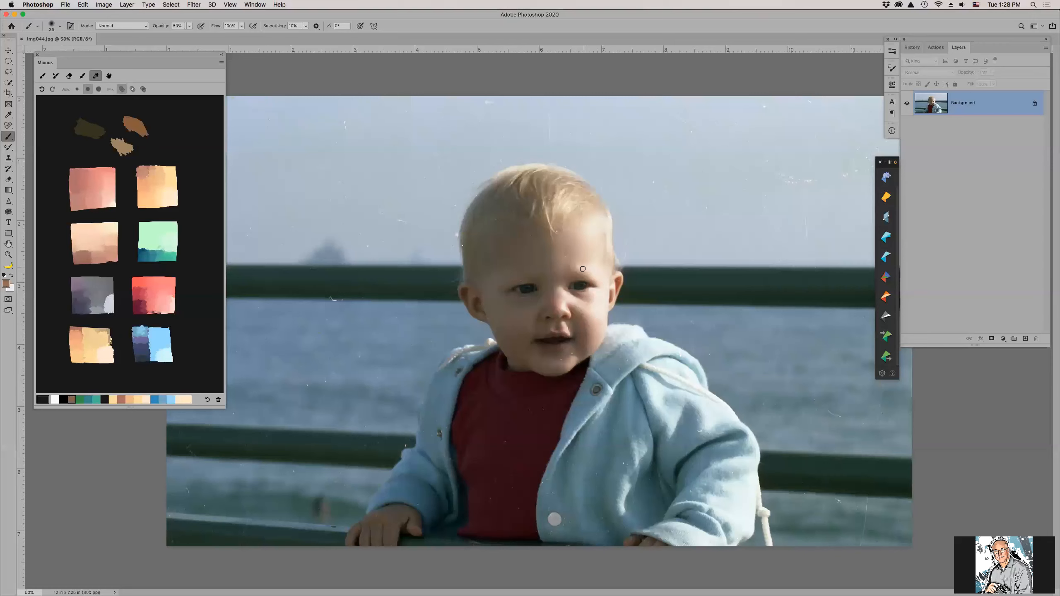
Step: Remove the white specks on the child's chin, jacket hood, ear and upper lip with the Spot Healing Brush
key(z)
mouse_move(541, 263)
mouse_down()
mouse_move(562, 300)
mouse_move(498, 97)
mouse_up()
key(j)
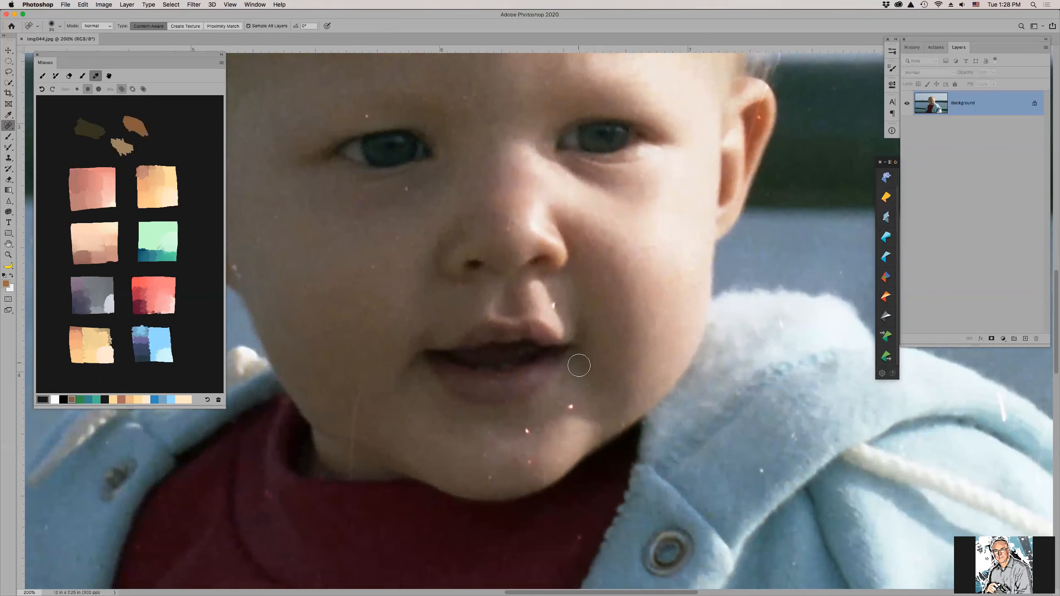
click(571, 410)
click(527, 431)
click(531, 463)
mouse_move(480, 429)
mouse_down()
mouse_move(548, 481)
mouse_move(510, 457)
mouse_move(529, 458)
mouse_up()
click(762, 471)
click(758, 116)
click(553, 303)
Step: Heal the scratch running down the jaw to the neck and the specks on the cheeks, nose and brow
drag(360, 383, 353, 472)
click(408, 186)
click(509, 230)
click(242, 275)
click(367, 116)
Step: Heal the specks across the child's forehead and along the front hairline
key(space)
drag(464, 217, 608, 456)
click(688, 259)
click(701, 151)
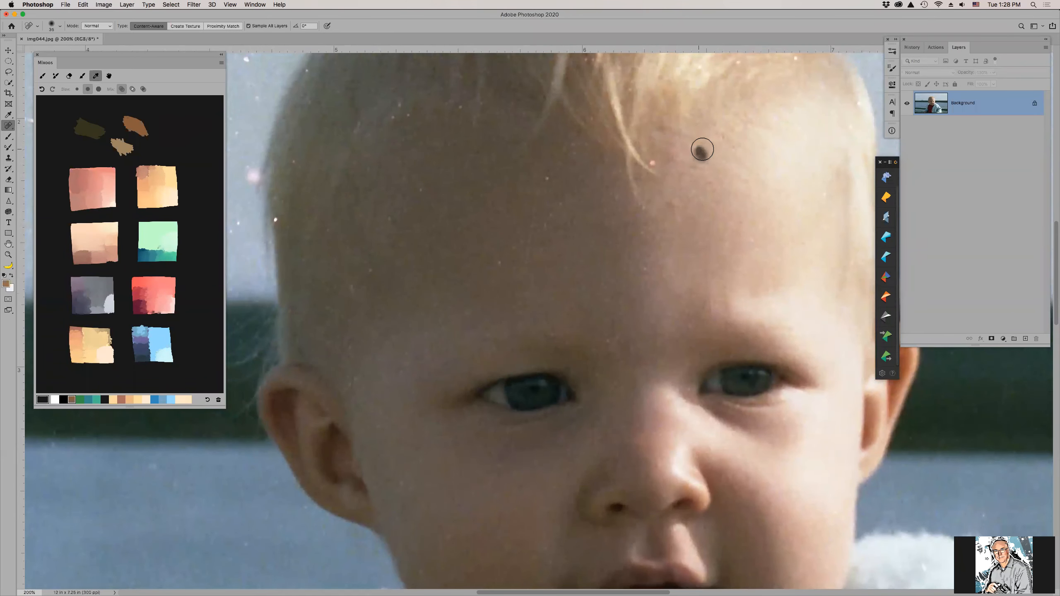
click(659, 161)
click(737, 63)
click(555, 169)
click(570, 148)
click(535, 239)
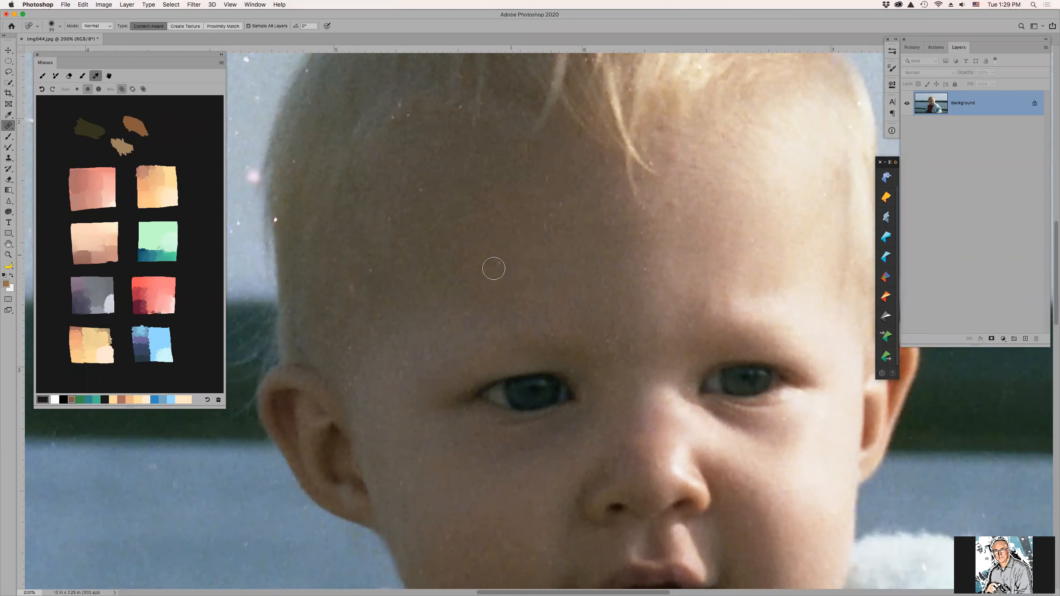
Step: Heal the remaining specks on the child's temple, the side hair and the edge of the head
click(343, 294)
click(393, 116)
click(460, 107)
click(276, 220)
click(294, 159)
Step: Heal the spots and the long scratch in the sky beside the shadowed side of the child's head
drag(407, 268, 600, 227)
click(462, 153)
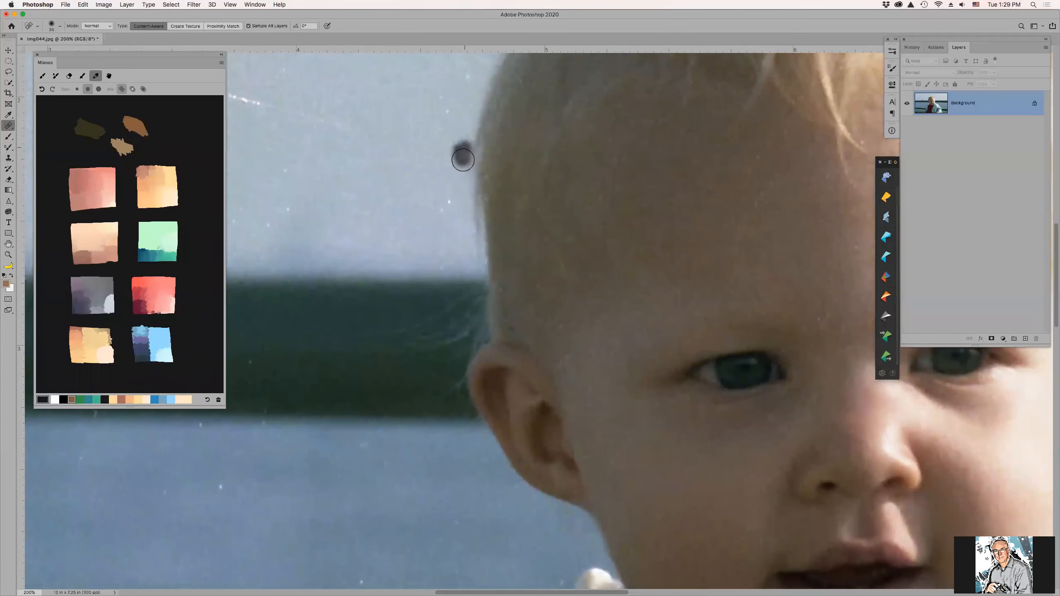
drag(465, 161, 466, 180)
click(449, 202)
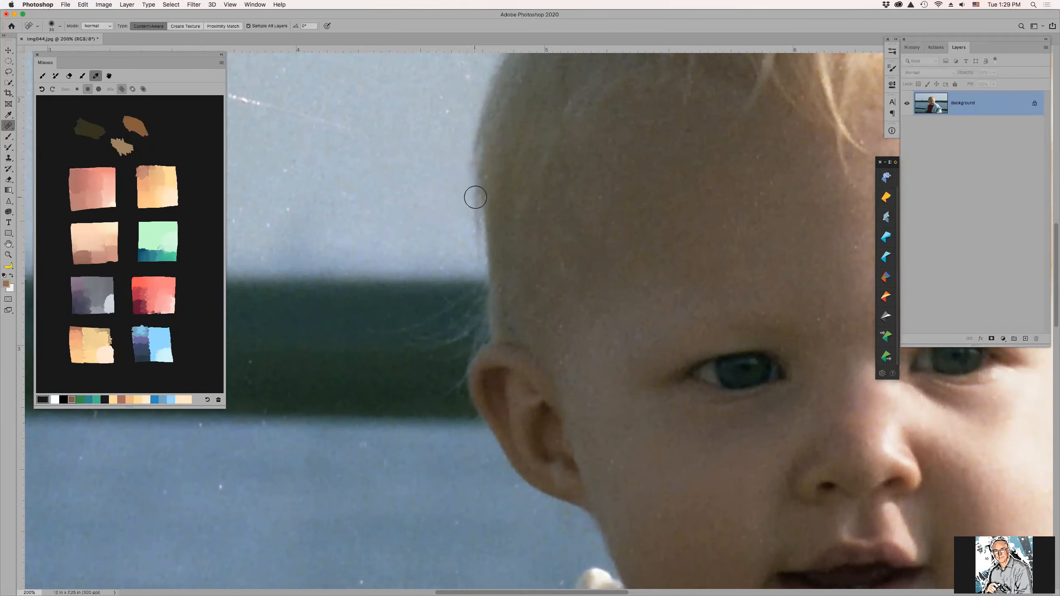
drag(347, 132, 481, 219)
mouse_move(363, 185)
mouse_down()
mouse_move(483, 211)
mouse_move(468, 208)
mouse_up()
drag(280, 142, 303, 155)
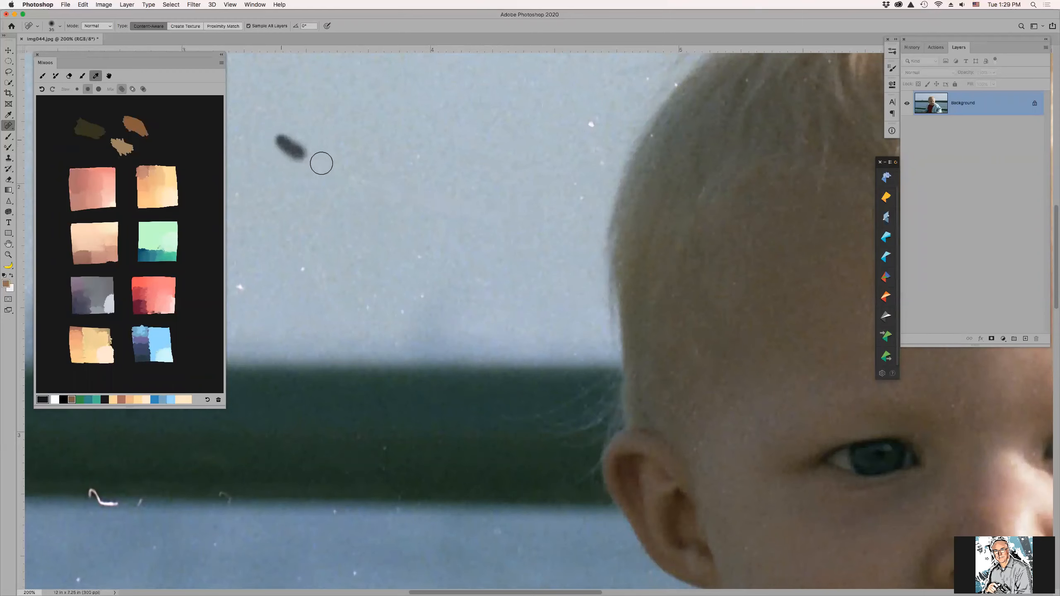
drag(359, 184, 411, 214)
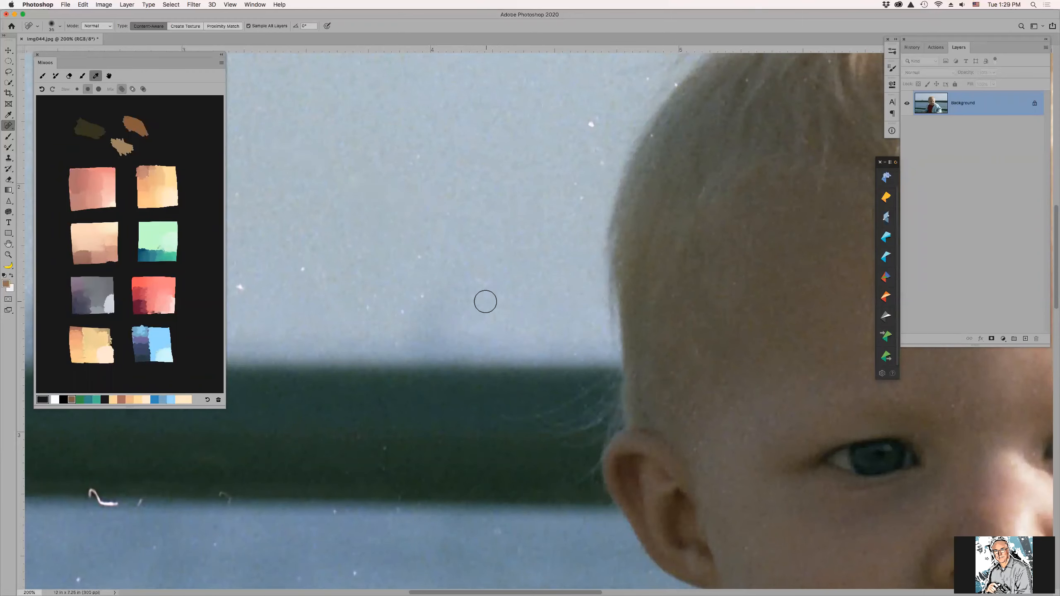
Step: At 100% zoom, lasso the scratched areas in the sky's upper-right corner and fill them to remove the damage
key(super+minus)
key(super+minus)
key(super+minus)
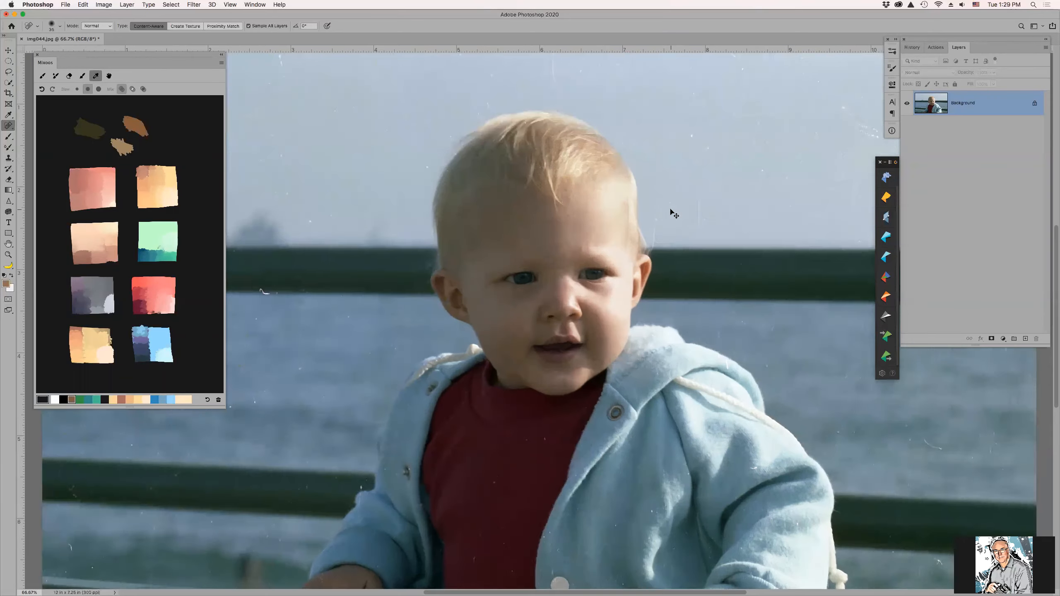
key(super+1)
drag(775, 145, 236, 443)
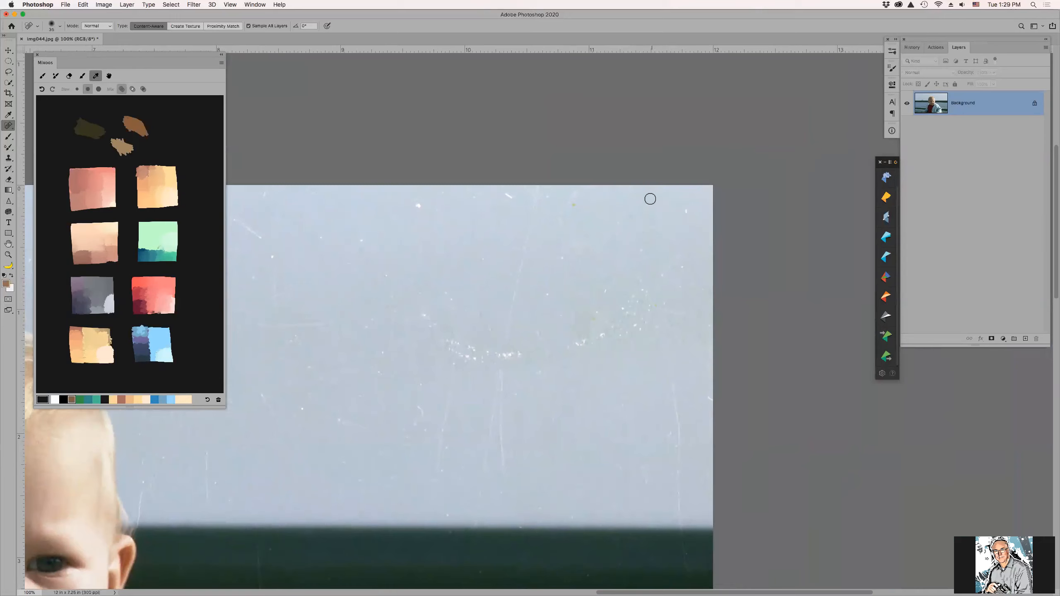
key(l)
mouse_move(389, 186)
mouse_down()
mouse_move(438, 388)
mouse_move(649, 403)
mouse_move(587, 147)
mouse_move(686, 225)
mouse_up()
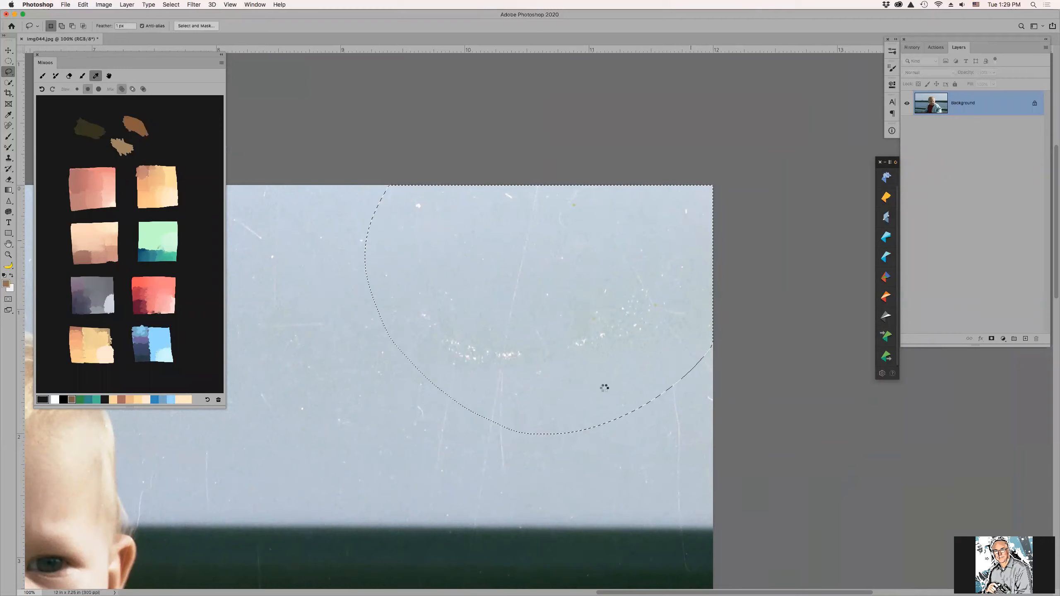
mouse_move(518, 317)
mouse_down()
mouse_move(562, 339)
mouse_move(516, 323)
mouse_move(526, 303)
mouse_up()
mouse_move(582, 212)
mouse_down()
mouse_move(604, 255)
mouse_move(569, 210)
mouse_up()
mouse_move(426, 240)
mouse_down()
mouse_move(395, 193)
mouse_move(445, 218)
mouse_up()
key(shift+BackSpace)
Step: Lasso and fill the scratches in the sky nearer the child's head and just above the railing
mouse_move(234, 229)
mouse_down()
mouse_move(286, 238)
mouse_move(257, 236)
mouse_move(268, 227)
mouse_move(293, 299)
mouse_move(253, 196)
mouse_up()
key(shift+BackSpace)
key(shift+BackSpace)
mouse_move(276, 319)
mouse_down()
mouse_move(339, 332)
mouse_move(276, 312)
mouse_up()
mouse_move(442, 435)
mouse_down()
mouse_move(426, 421)
mouse_move(439, 438)
mouse_move(500, 406)
mouse_move(501, 456)
mouse_up()
key(shift+BackSpace)
mouse_move(488, 417)
mouse_down()
mouse_move(472, 504)
mouse_move(488, 509)
mouse_move(489, 419)
mouse_up()
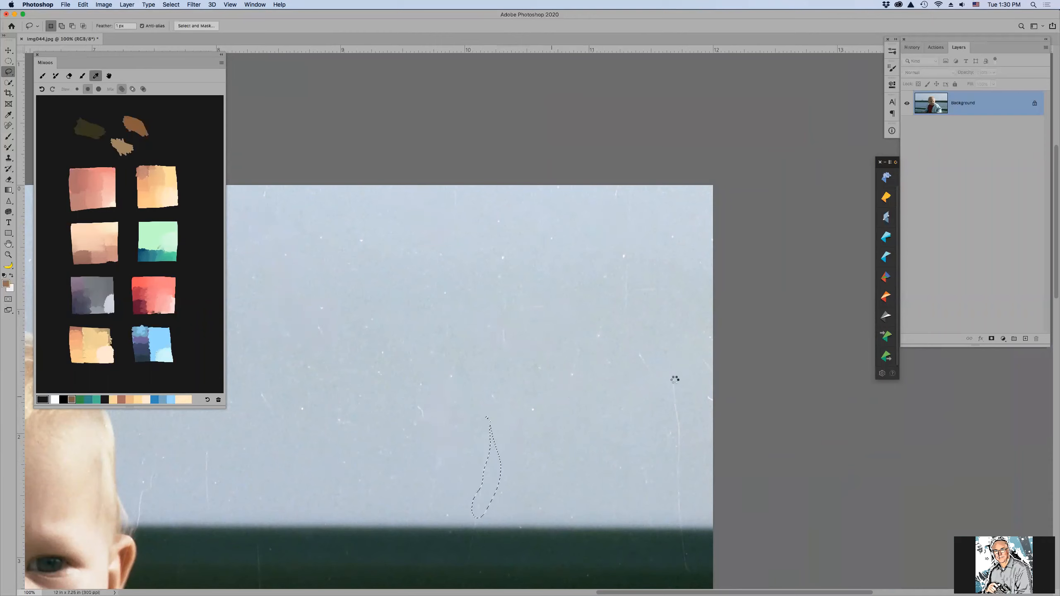
Step: Lasso and fill the scratches and specks along the photo's right edge and the sky next to it
mouse_move(670, 397)
mouse_down()
mouse_move(678, 513)
mouse_move(695, 475)
mouse_move(688, 375)
mouse_up()
key(shift+BackSpace)
drag(713, 413, 709, 388)
mouse_move(621, 246)
mouse_down()
mouse_move(628, 269)
mouse_move(621, 247)
mouse_up()
mouse_move(625, 204)
mouse_down()
mouse_move(616, 265)
mouse_move(642, 313)
mouse_move(623, 201)
mouse_up()
key(shift+BackSpace)
mouse_move(598, 326)
mouse_down()
mouse_move(560, 360)
mouse_move(530, 424)
mouse_move(596, 325)
mouse_up()
key(shift+BackSpace)
mouse_move(702, 354)
mouse_down()
mouse_move(712, 376)
mouse_move(704, 354)
mouse_up()
key(shift+BackSpace)
Step: Lasso and fill the leftover specks near the sky's upper edge and in the middle of the sky
mouse_move(562, 225)
mouse_down()
mouse_move(547, 250)
mouse_move(559, 224)
mouse_up()
mouse_move(494, 212)
mouse_down()
mouse_move(489, 237)
mouse_move(492, 213)
mouse_up()
mouse_move(612, 193)
mouse_down()
mouse_move(629, 206)
mouse_move(604, 187)
mouse_up()
key(shift+BackSpace)
mouse_move(294, 326)
mouse_down()
mouse_move(271, 436)
mouse_move(373, 390)
mouse_move(308, 298)
mouse_move(370, 293)
mouse_up()
key(shift+BackSpace)
Step: Compare the original img044.jpg state with Snapshot 1 in the history, ending on Snapshot 1
click(915, 50)
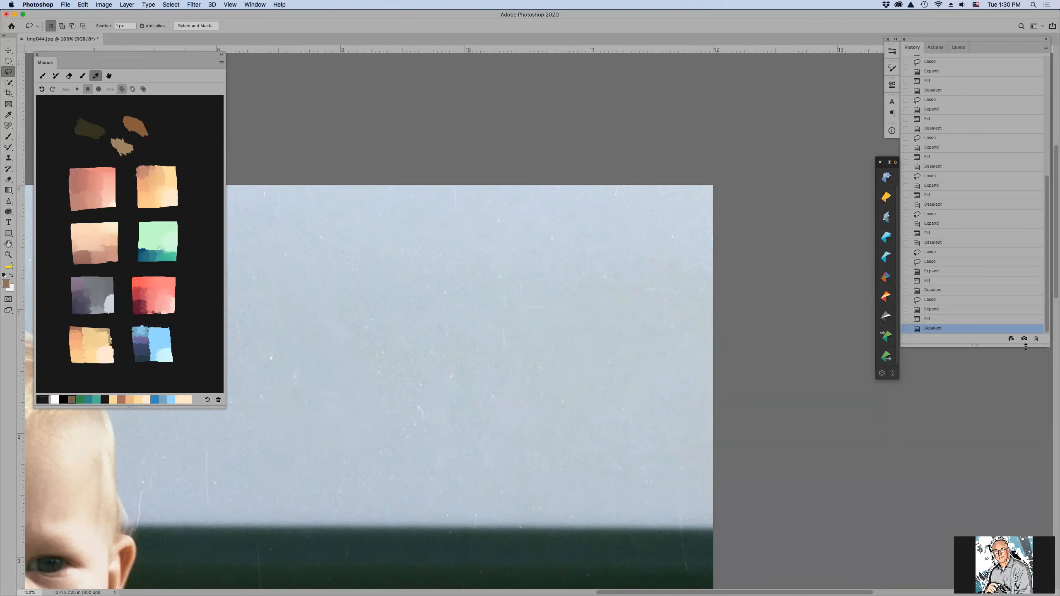
click(1047, 59)
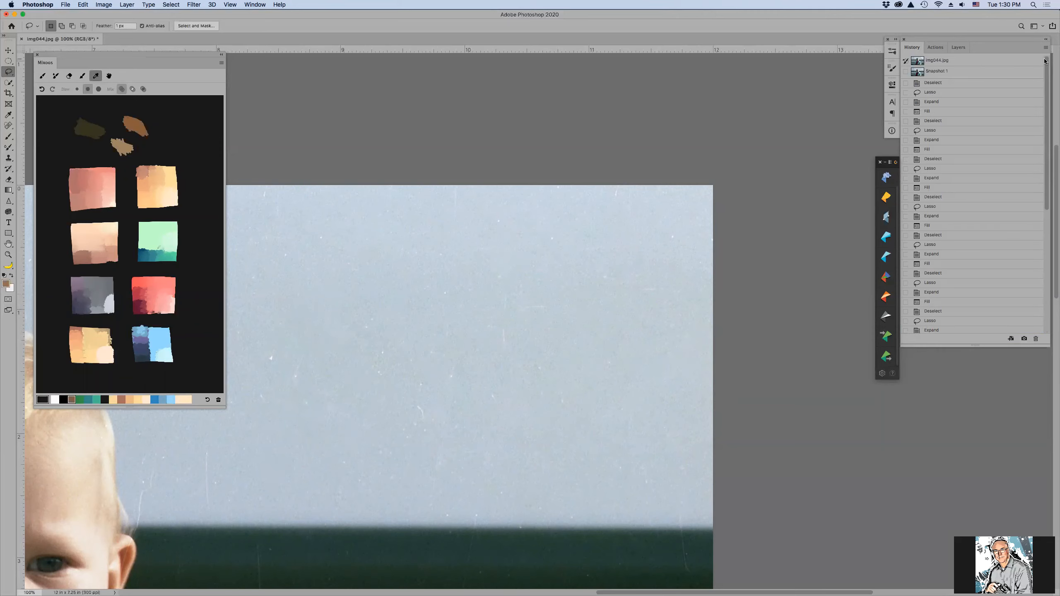
click(956, 61)
click(958, 72)
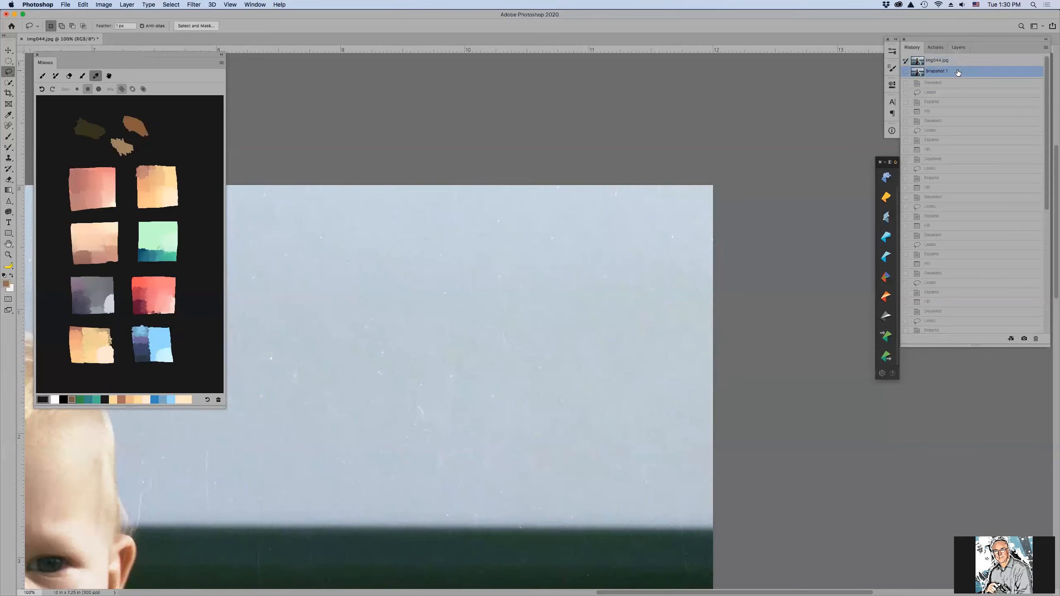
key(super+minus)
key(super+minus)
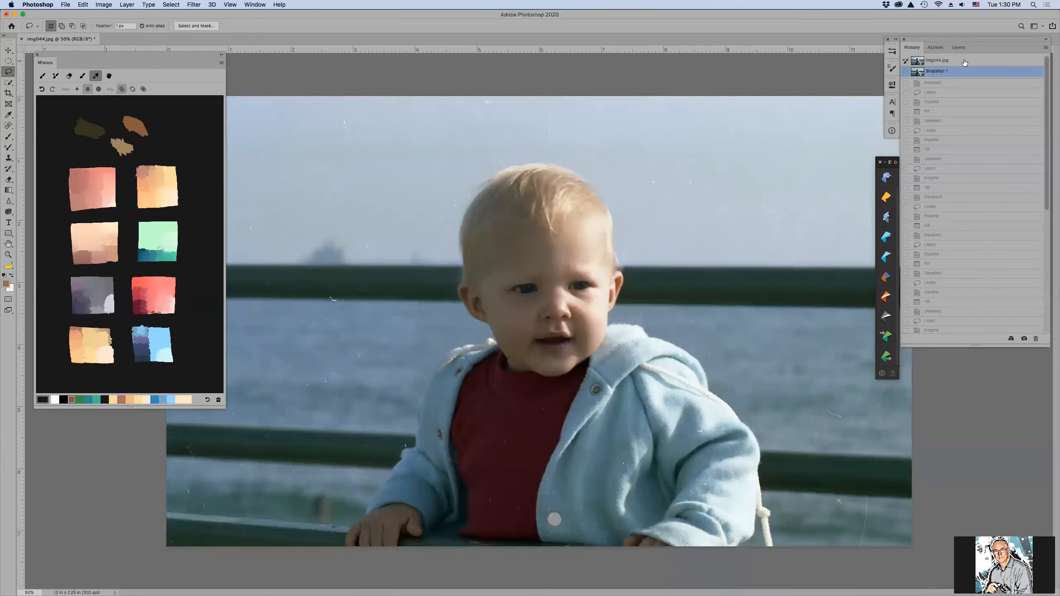
click(964, 62)
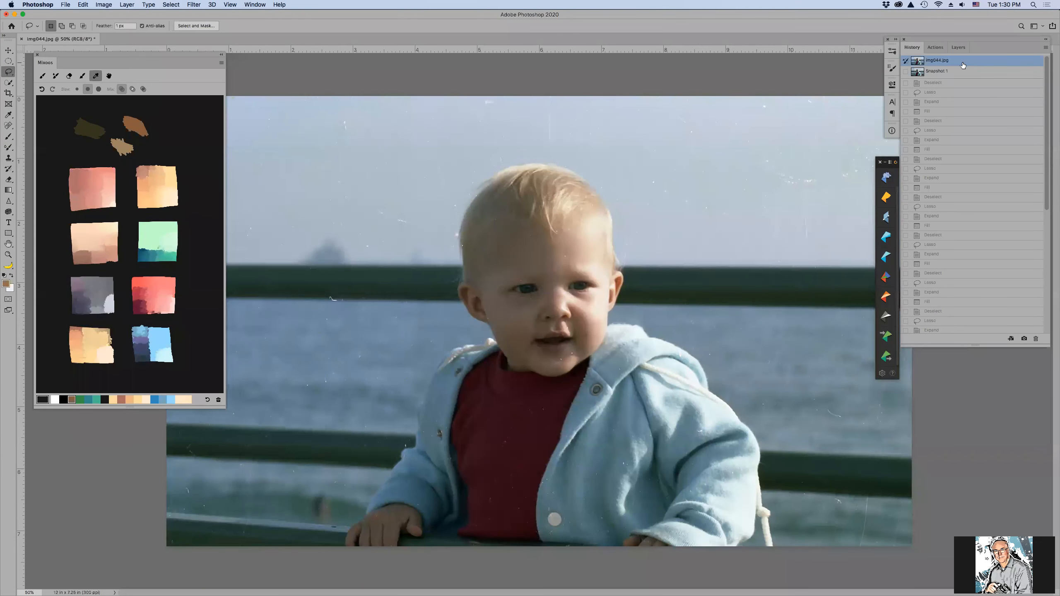
click(958, 72)
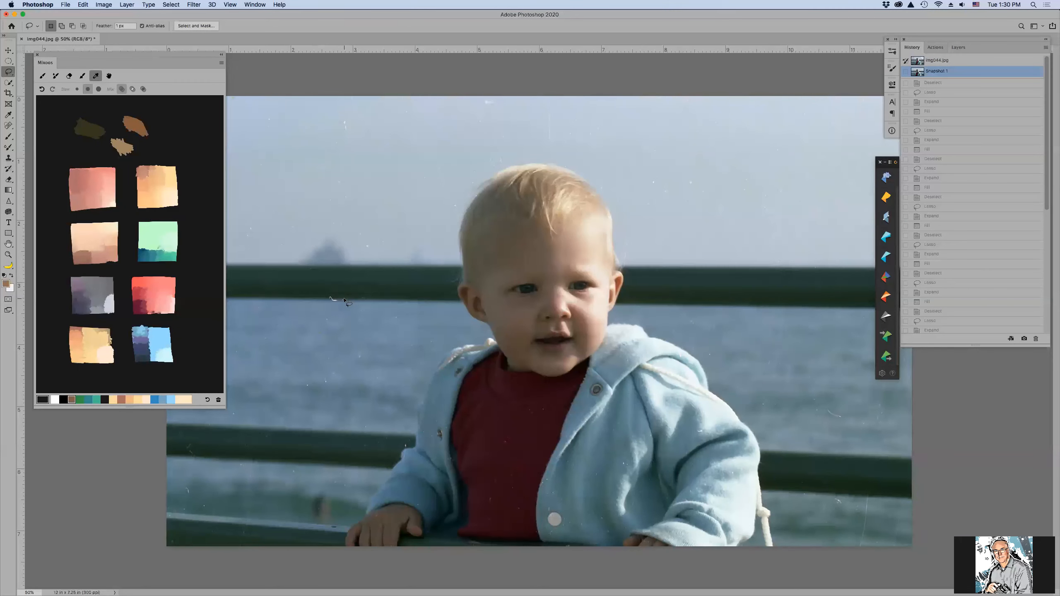
Step: Lighten both irises with an enlarged History Brush in Screen mode at 10% opacity
key(z)
drag(505, 262, 620, 318)
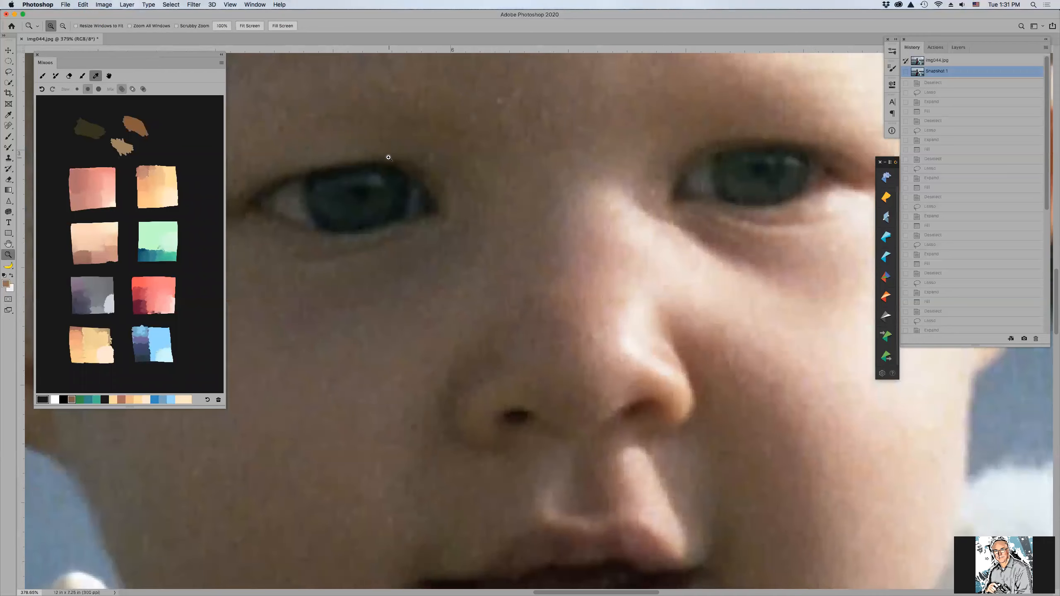
key(y)
key(bracketright)
key(bracketright)
key(bracketright)
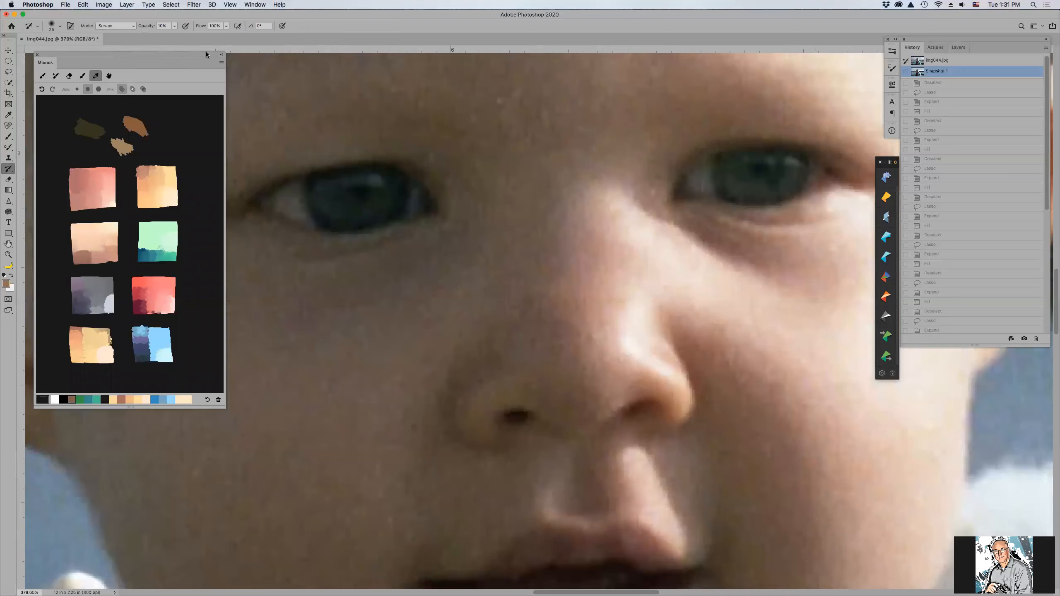
click(223, 55)
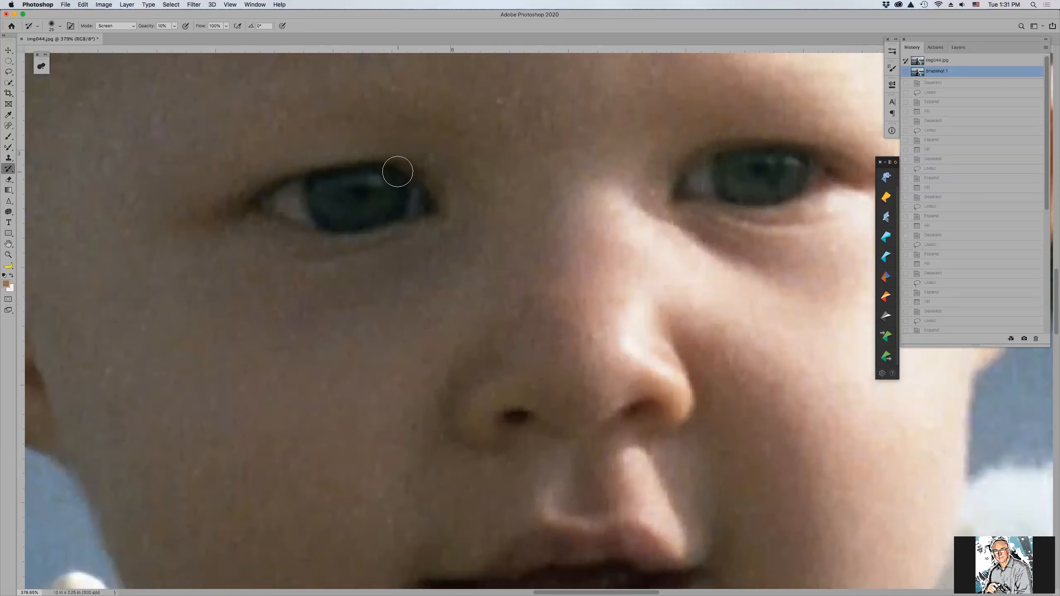
mouse_move(372, 217)
mouse_down()
mouse_move(330, 201)
mouse_move(397, 175)
mouse_move(327, 227)
mouse_up()
mouse_move(784, 170)
mouse_down()
mouse_move(765, 192)
mouse_move(726, 170)
mouse_move(738, 180)
mouse_move(788, 171)
mouse_move(781, 161)
mouse_move(779, 185)
mouse_move(741, 160)
mouse_up()
mouse_move(380, 183)
mouse_down()
mouse_move(313, 201)
mouse_move(319, 194)
mouse_up()
mouse_move(326, 187)
mouse_down()
mouse_move(406, 232)
mouse_move(372, 211)
mouse_move(357, 180)
mouse_up()
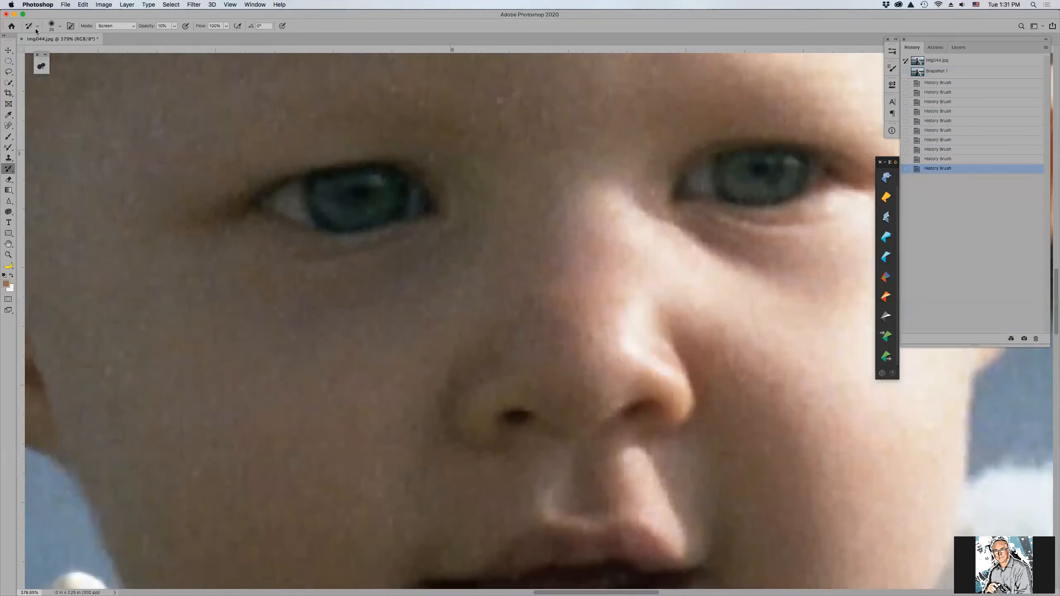
Step: Load the Eyes BLUE brush preset, reduce the brush size, and paint both irises blue
key(b)
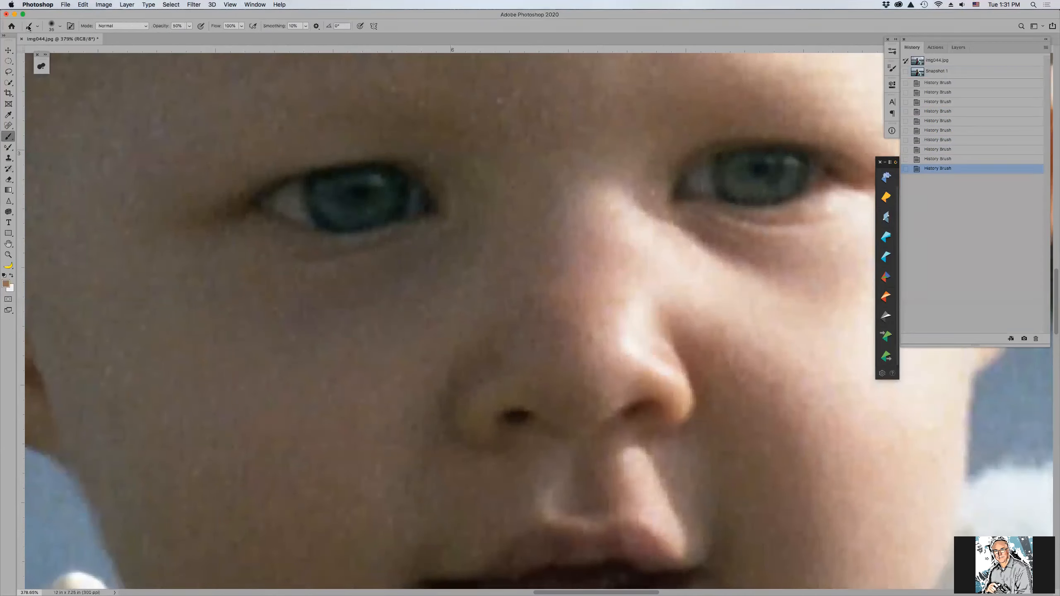
click(30, 26)
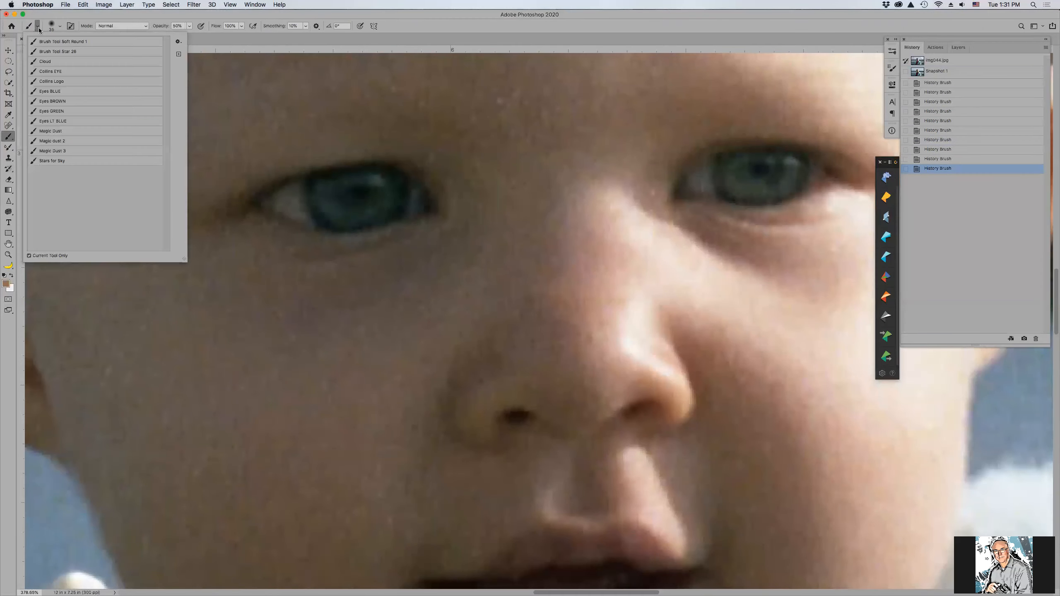
click(64, 92)
double_click(65, 93)
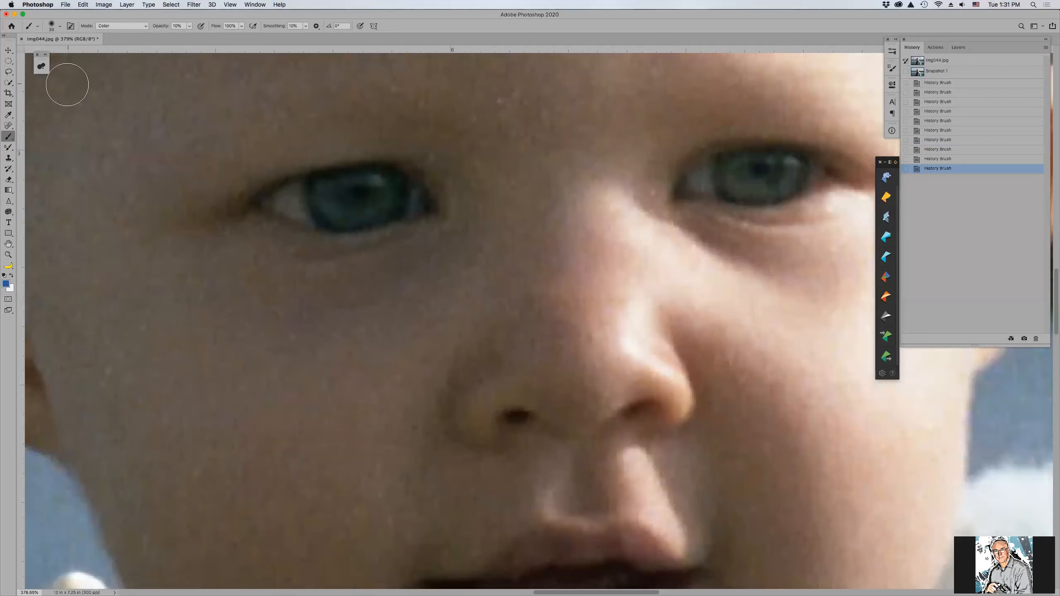
mouse_move(348, 160)
mouse_down()
mouse_move(381, 182)
mouse_move(383, 201)
mouse_move(355, 212)
mouse_move(323, 189)
mouse_move(373, 180)
mouse_move(378, 215)
mouse_move(318, 193)
mouse_up()
key(bracketleft)
key(bracketleft)
key(bracketleft)
key(bracketleft)
mouse_move(757, 169)
mouse_down()
mouse_move(727, 167)
mouse_move(769, 198)
mouse_move(789, 159)
mouse_move(788, 169)
mouse_move(730, 171)
mouse_up()
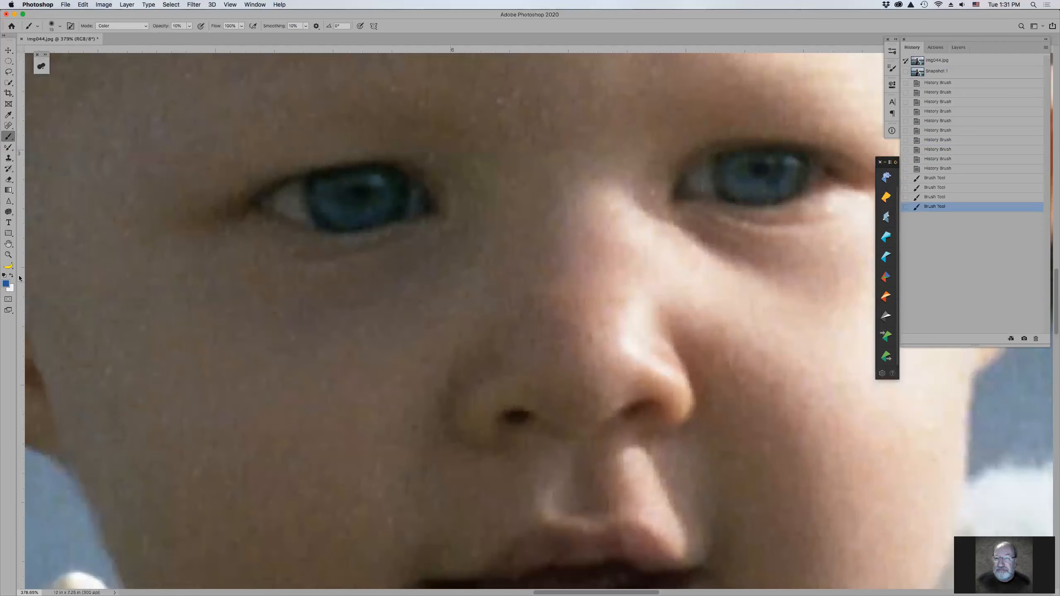
mouse_move(733, 166)
mouse_down()
mouse_move(791, 169)
mouse_move(791, 158)
mouse_move(704, 179)
mouse_up()
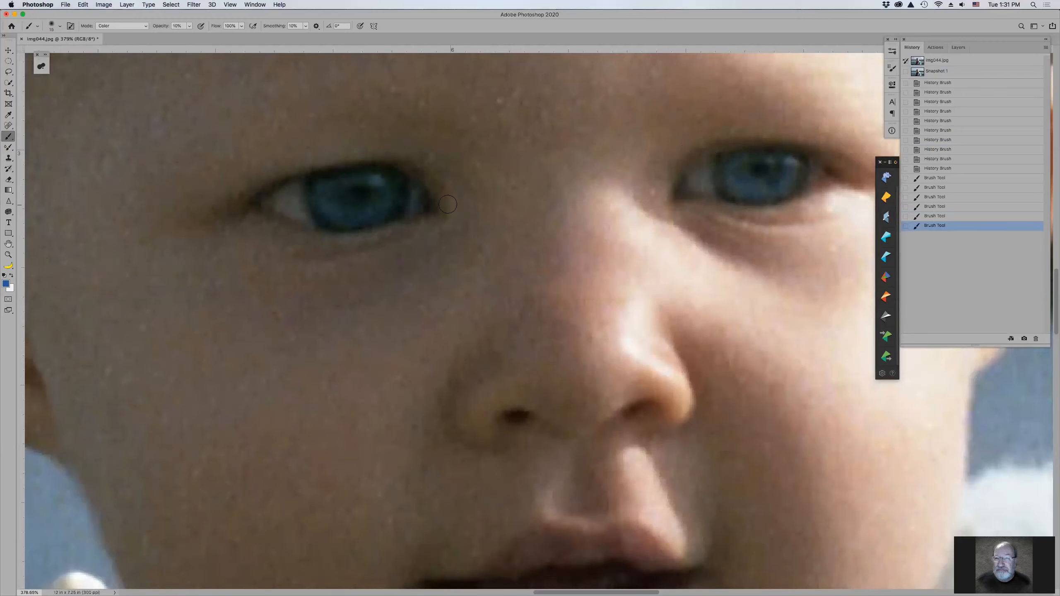
Step: Review the saved brush presets, the blue foreground color and the Include Color option for a new tool preset, without saving one
click(36, 27)
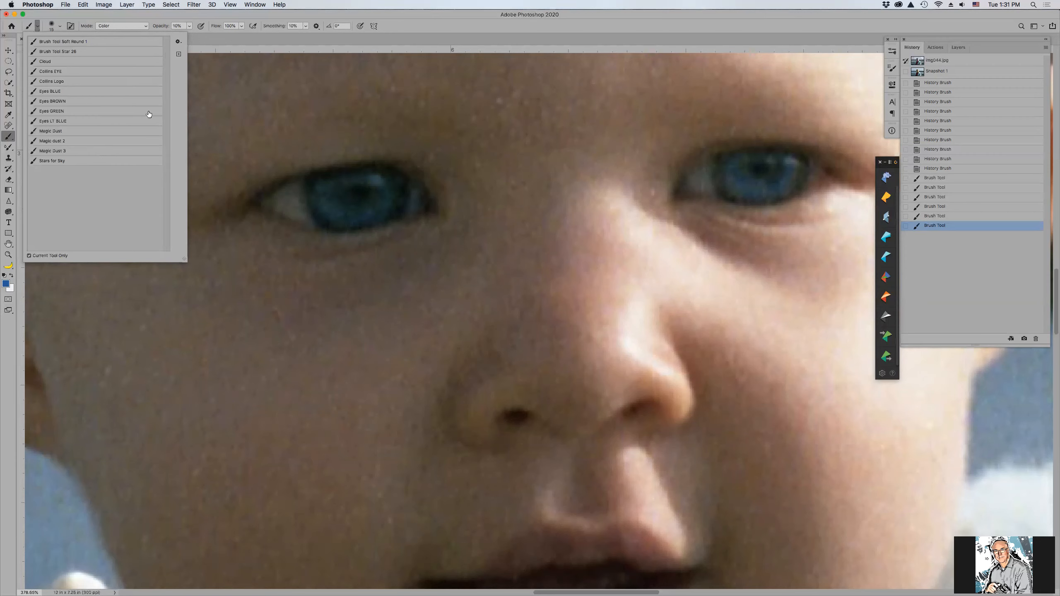
click(6, 284)
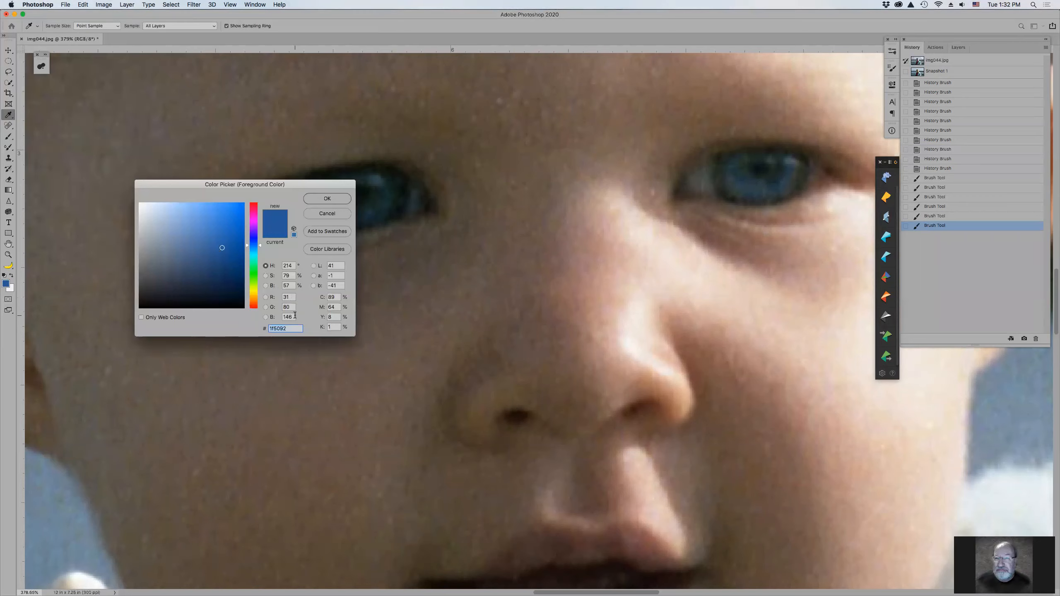
click(326, 199)
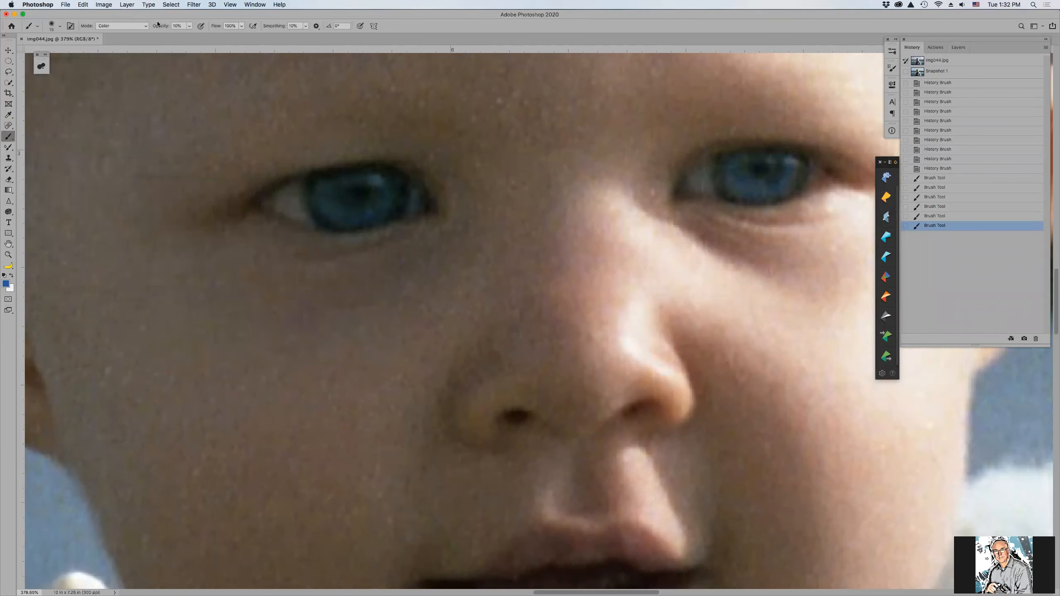
click(37, 27)
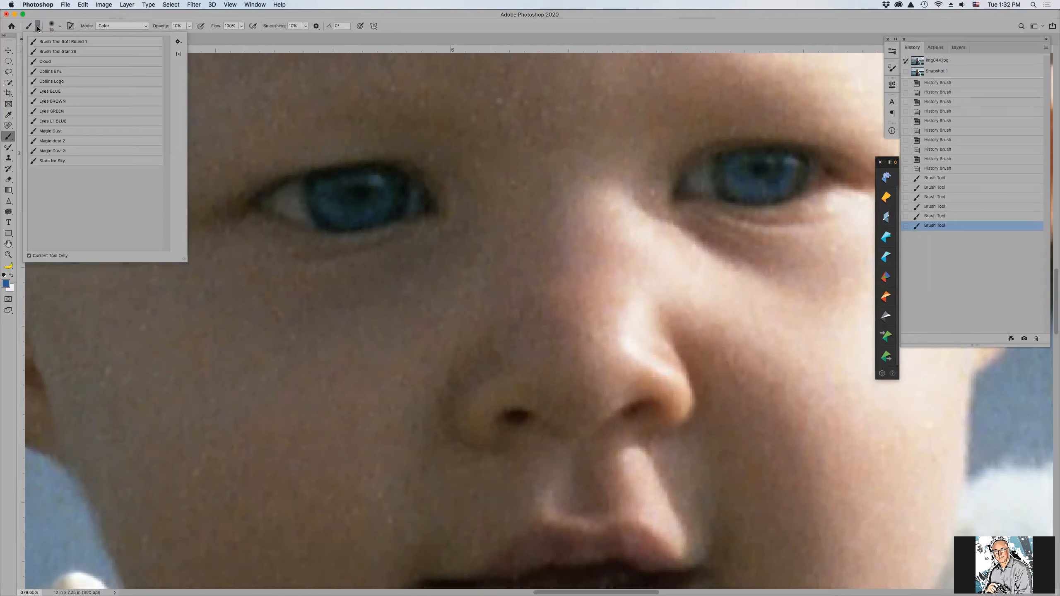
click(178, 55)
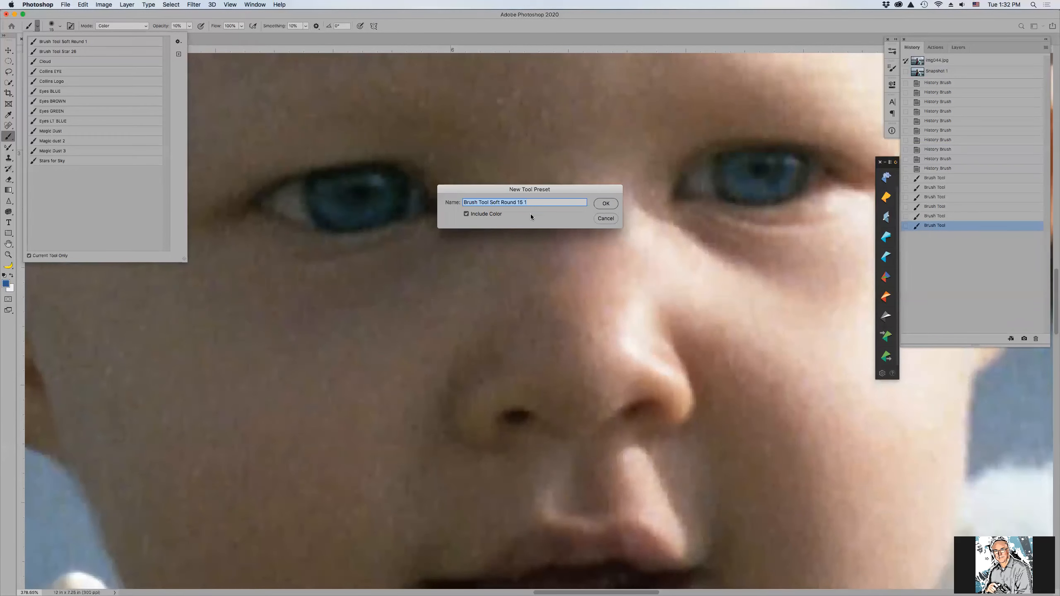
click(606, 218)
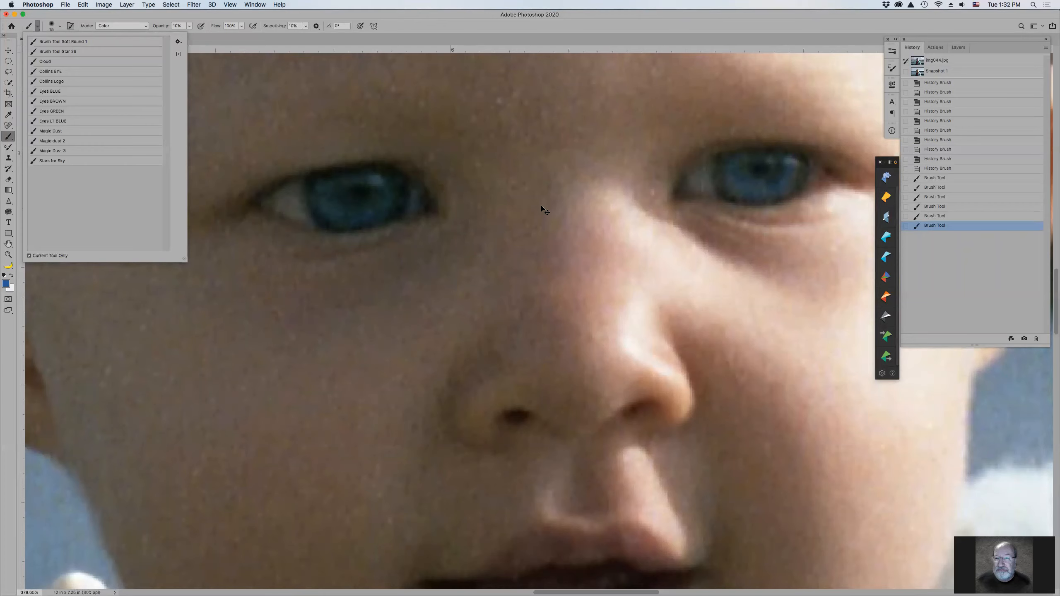
click(693, 22)
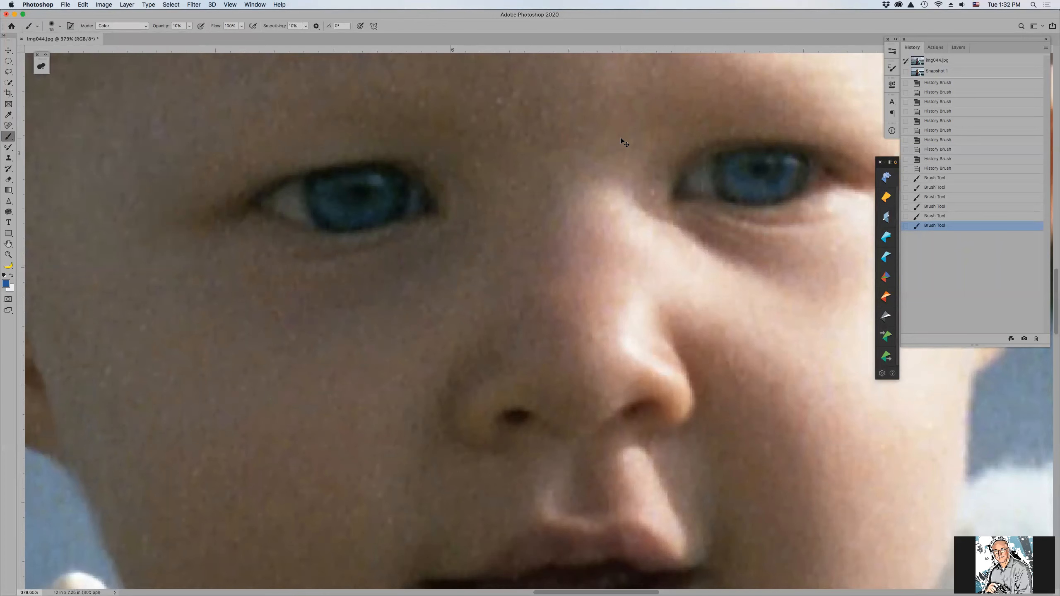
Step: Compare the first History Brush state with the latest Brush Tool state in the history, ending on the latest
scroll(622, 141, down, 10)
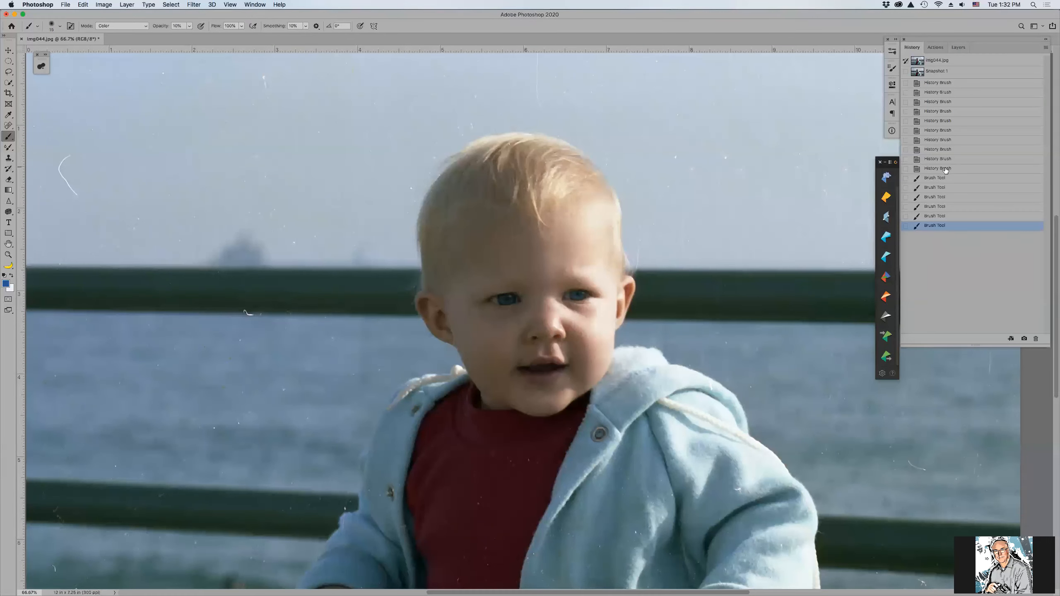
click(955, 83)
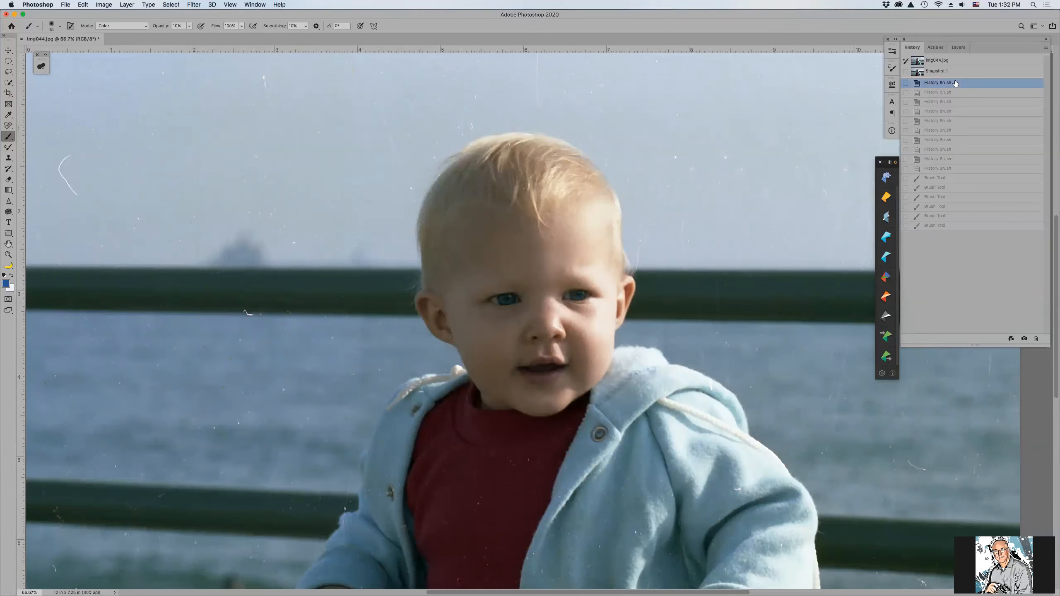
click(936, 227)
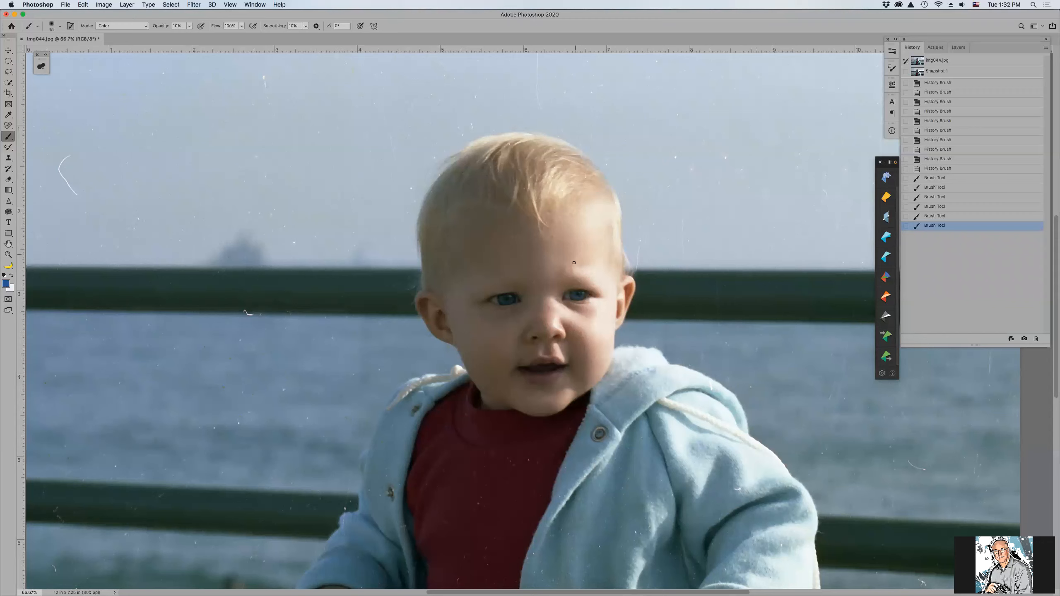
Step: Load the Brush Tool Star 26 preset for work on the child's eyes
key(z)
drag(466, 237, 644, 355)
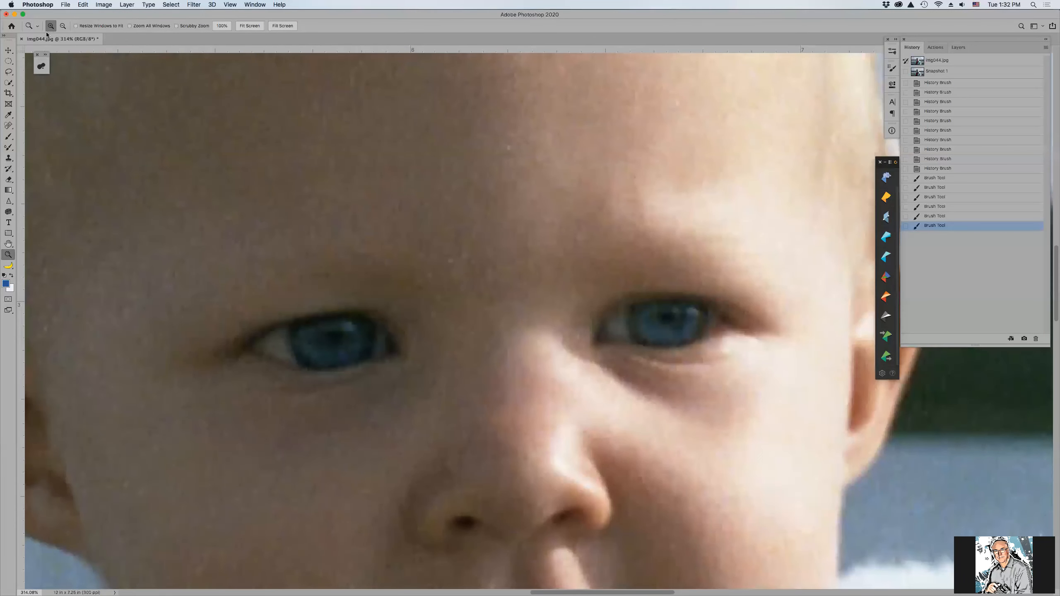
key(b)
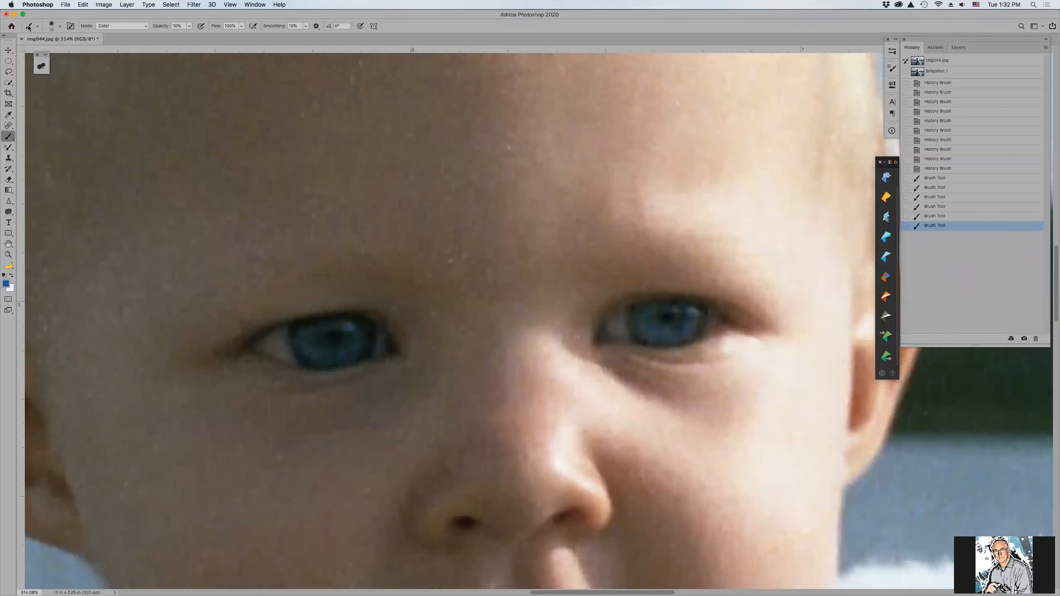
click(29, 26)
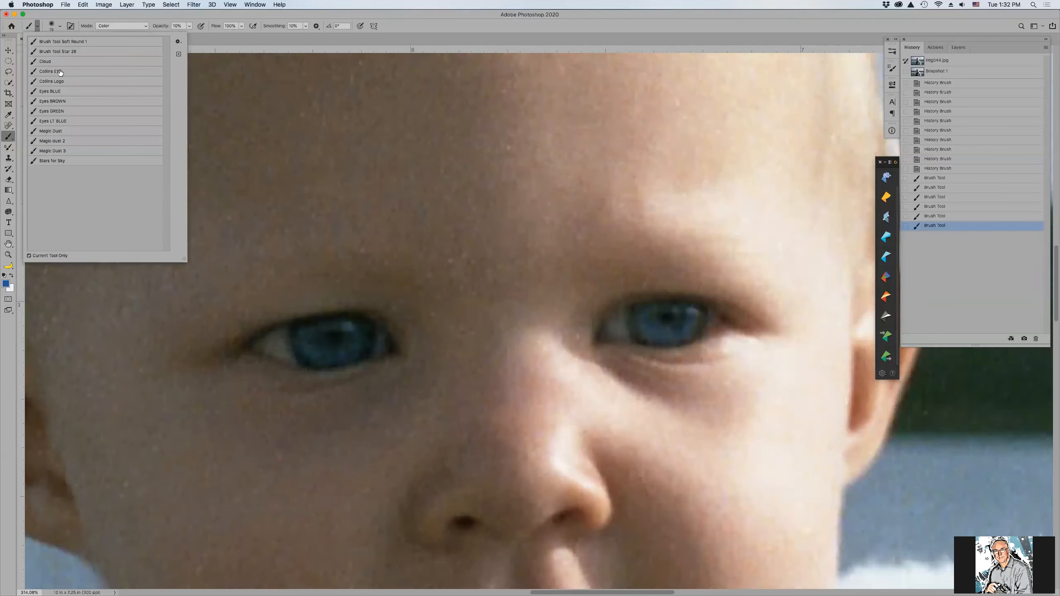
click(82, 52)
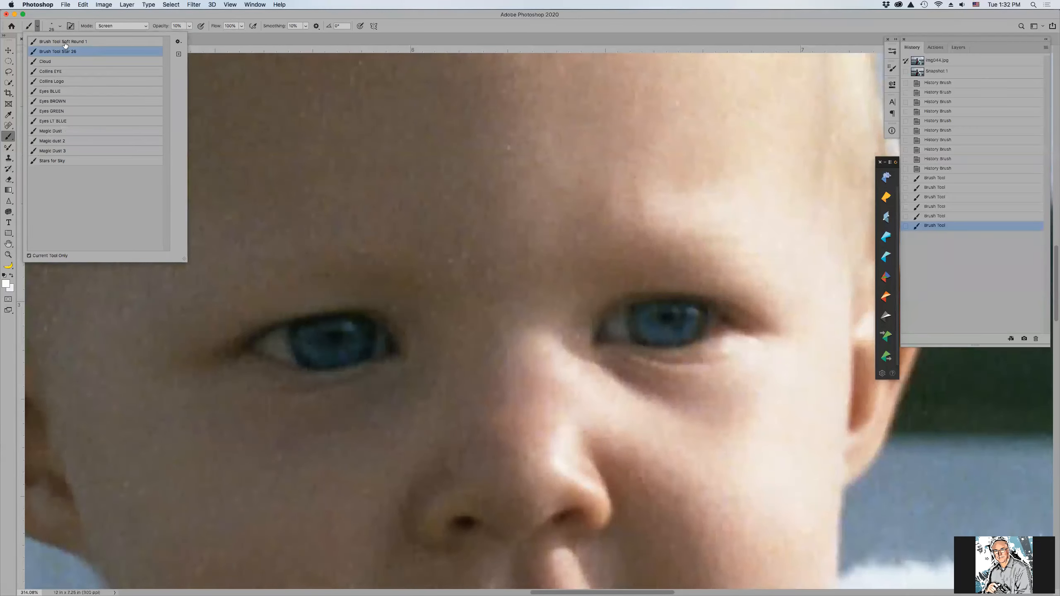
double_click(65, 54)
Step: Look through the brush library's folders, including the groups inside Legacy Brushes
click(59, 27)
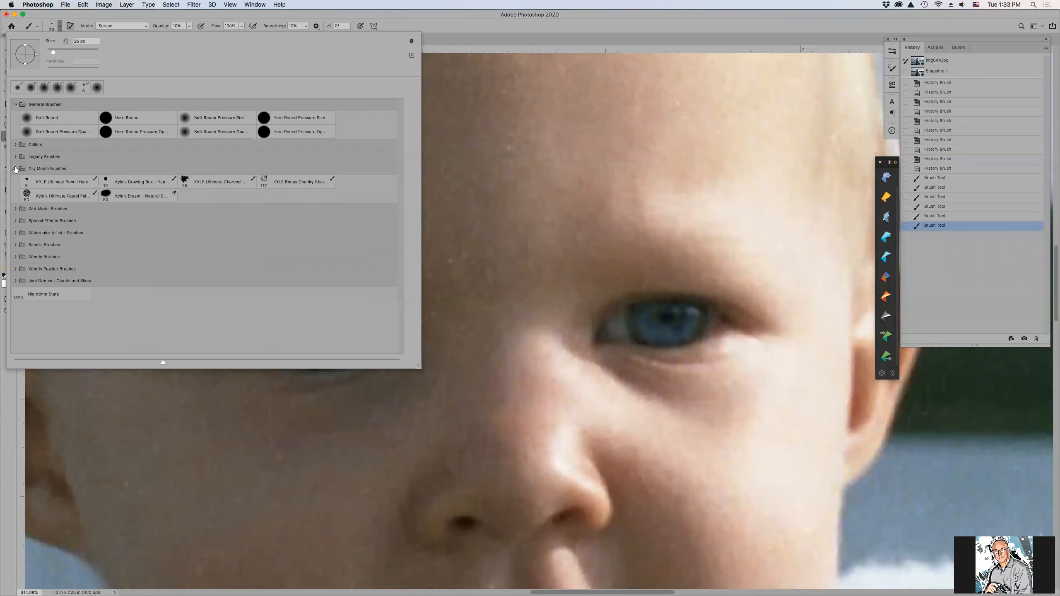
click(15, 168)
click(15, 157)
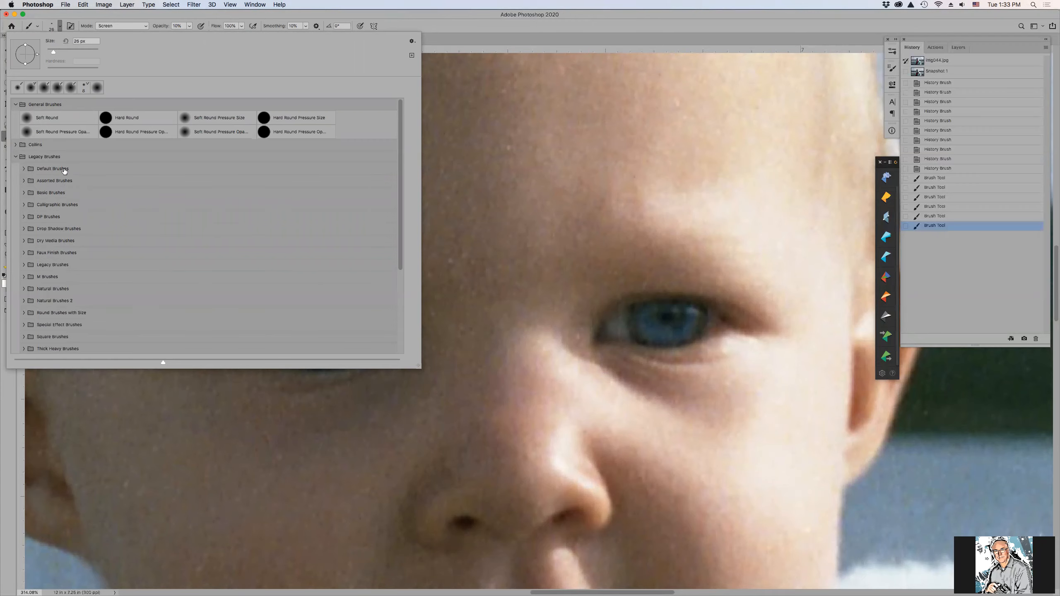
click(17, 156)
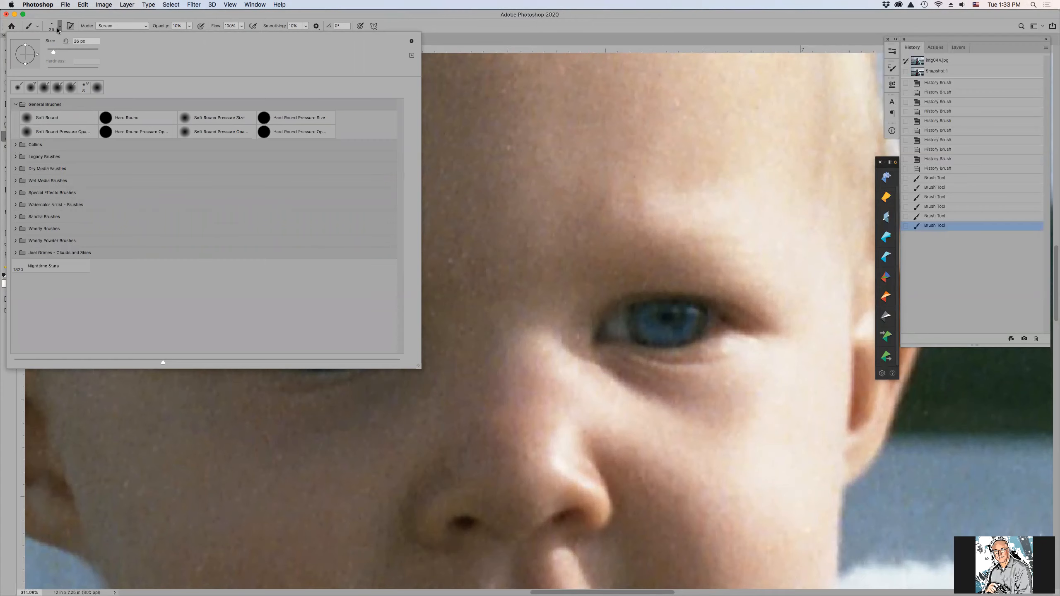
click(648, 9)
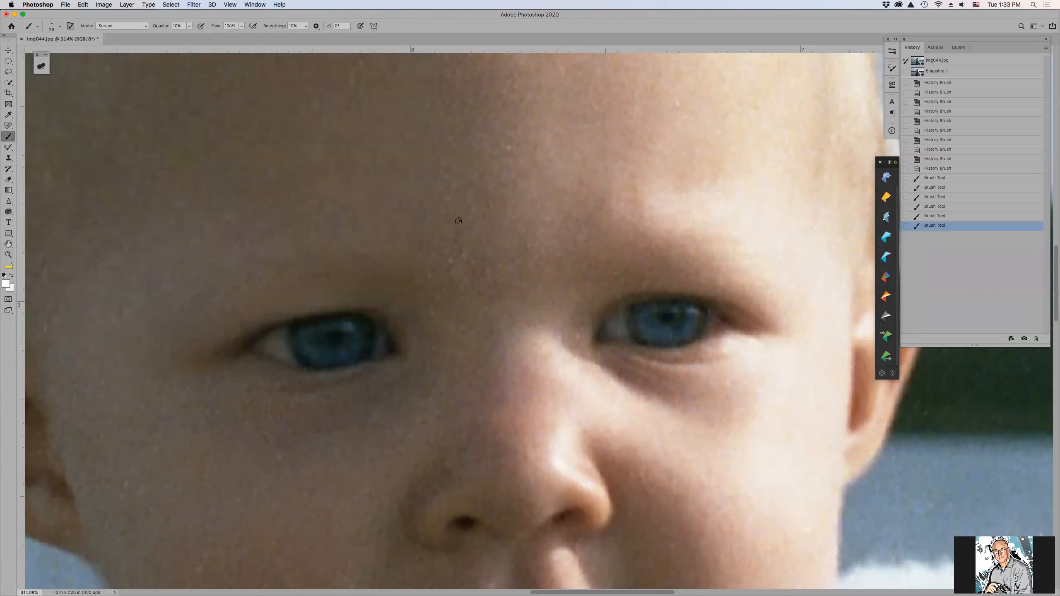
Step: Set the star brush to Normal mode at 100% opacity and enlarge it to suit the irises
click(148, 27)
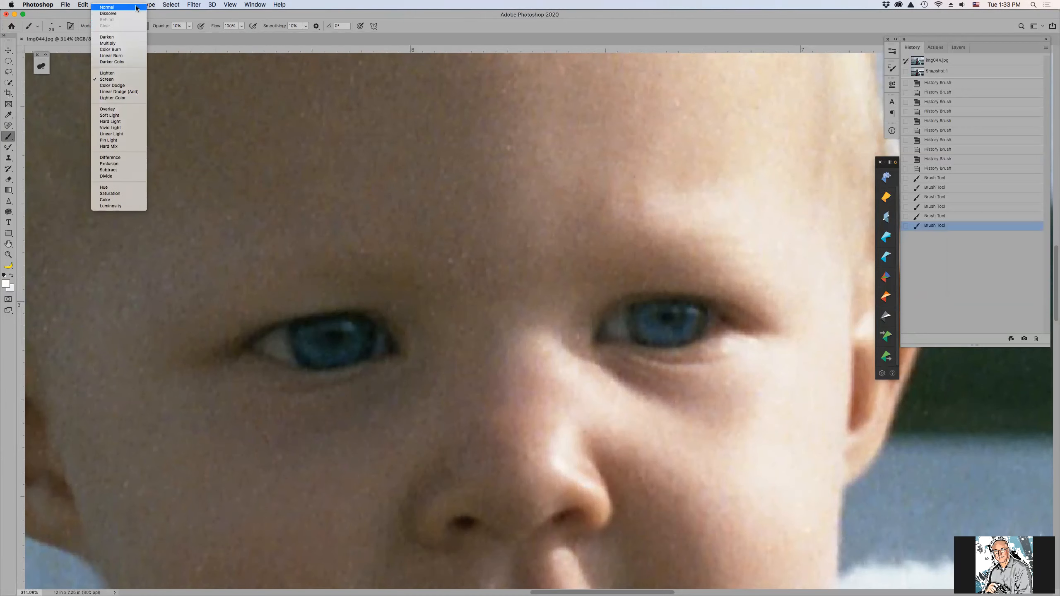
click(135, 8)
drag(157, 26, 244, 8)
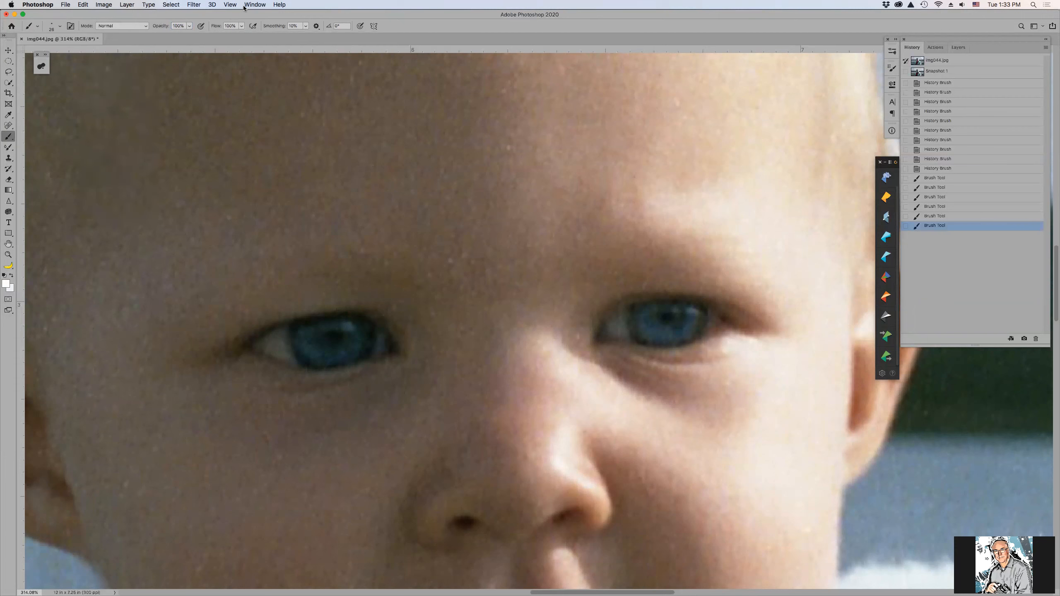
key(bracketright)
key(bracketright)
key(bracketright)
key(bracketright)
Step: Replace the oversized trial highlight with a white star catchlight beside the pupil of the eye on the image's left, using a slightly smaller brush
click(349, 329)
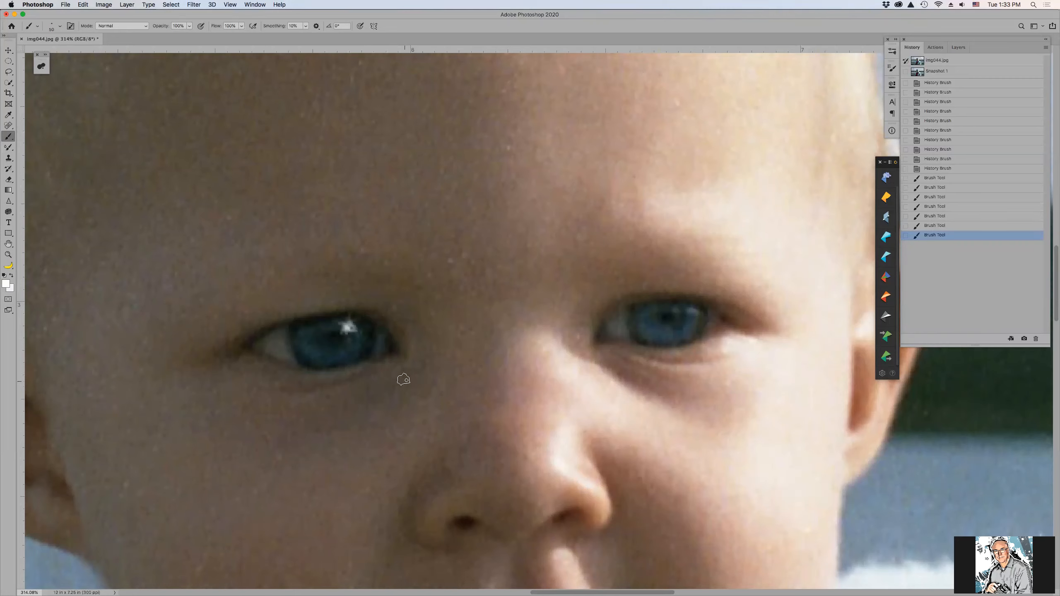
key(ctrl+z)
key(bracketleft)
click(350, 327)
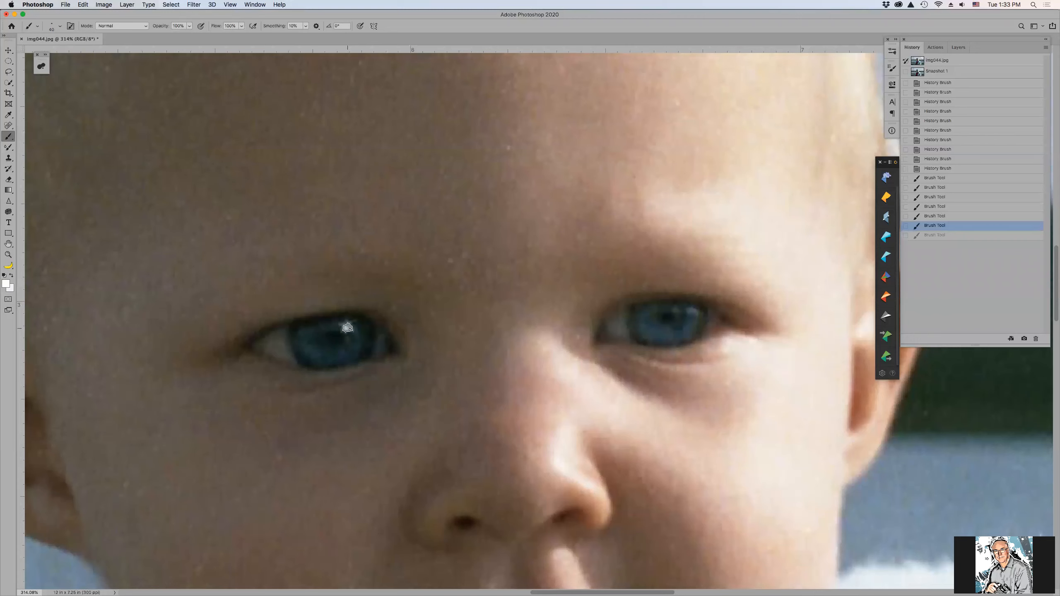
click(350, 327)
click(351, 328)
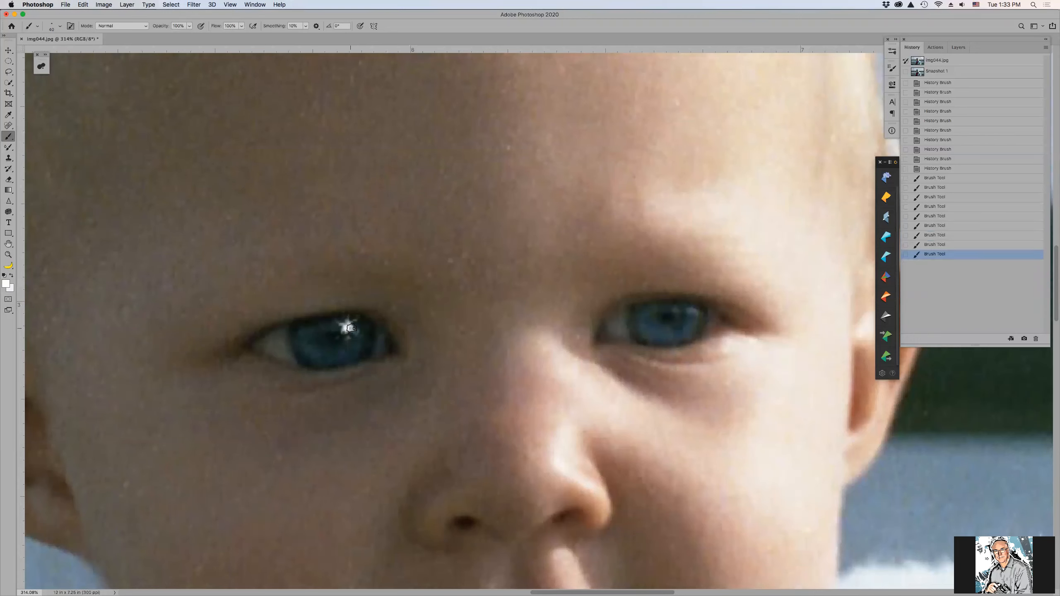
Step: Stamp a white star catchlight in the other eye, undoing the first stamps and repainting it closer to the pupil
click(690, 313)
click(690, 313)
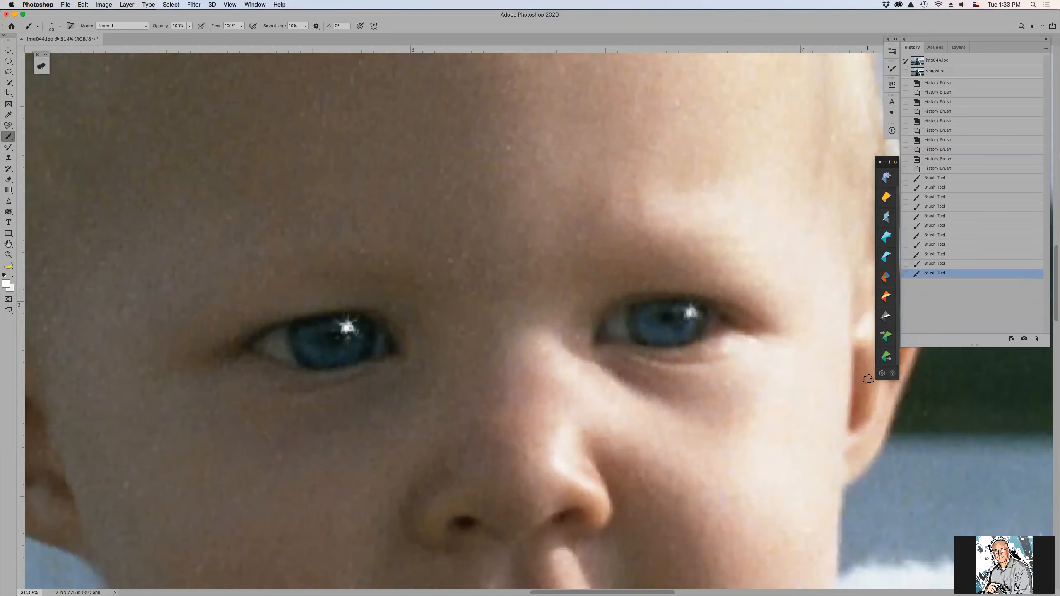
key(super+z)
key(super+z)
key(super+z)
key(super+z)
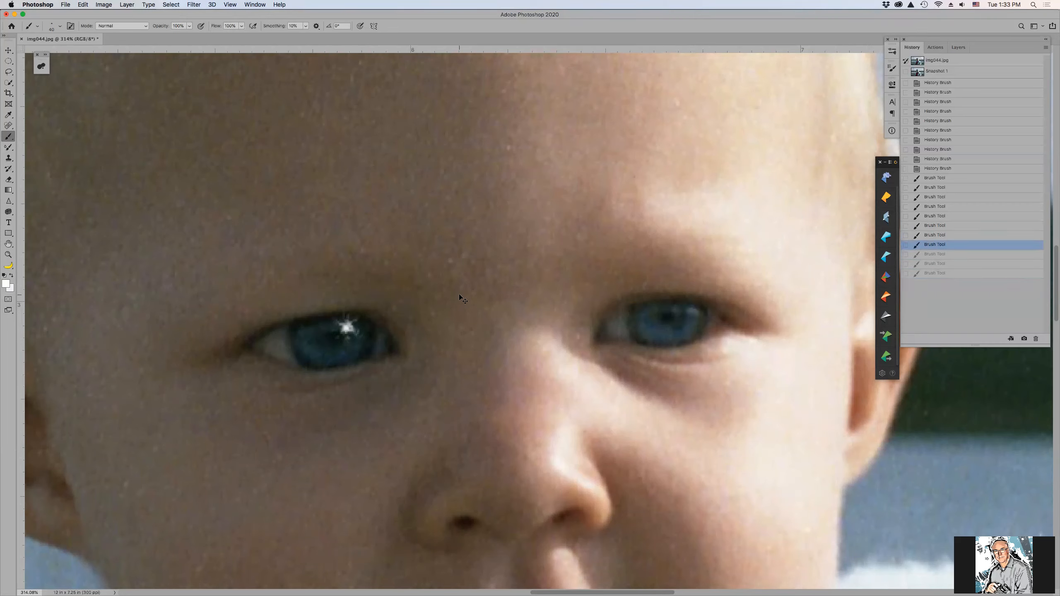
click(683, 309)
click(684, 309)
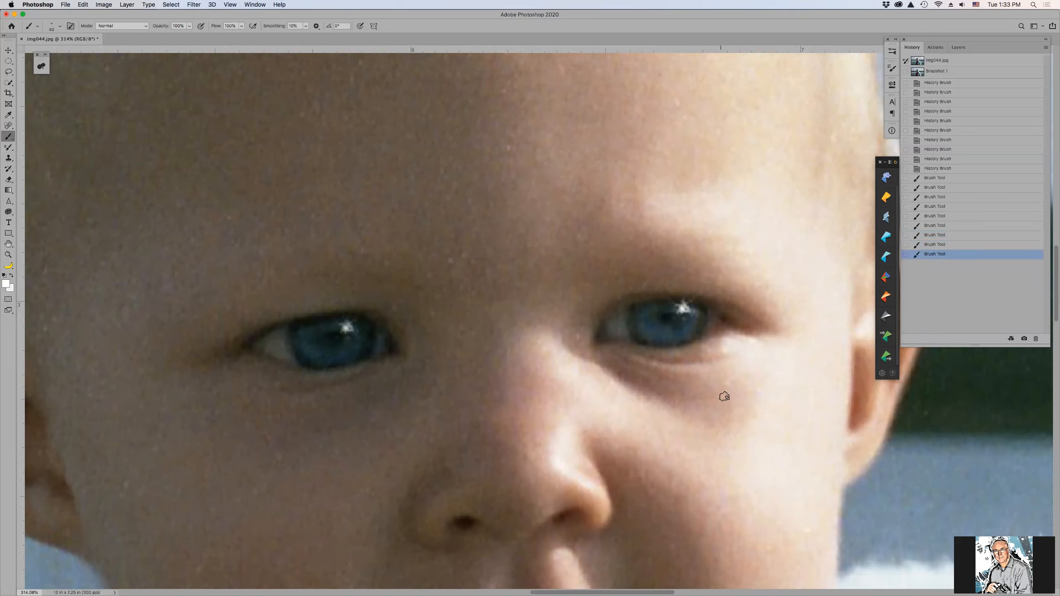
Step: Darken the center of each pupil in black with the Brush Tool Soft Round 1 preset, reduced to pupil size
click(31, 26)
click(49, 42)
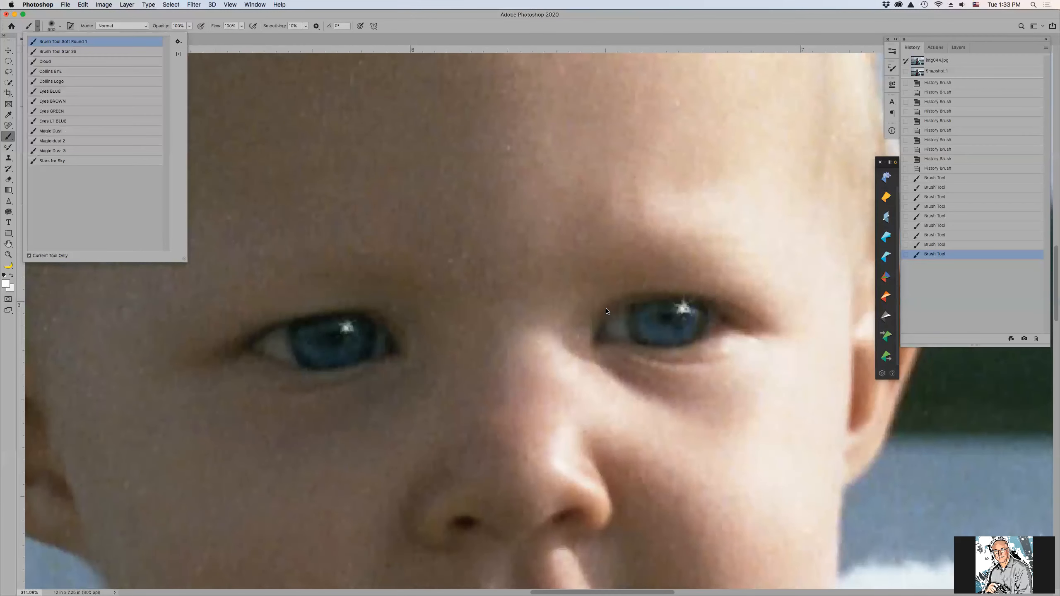
click(709, 41)
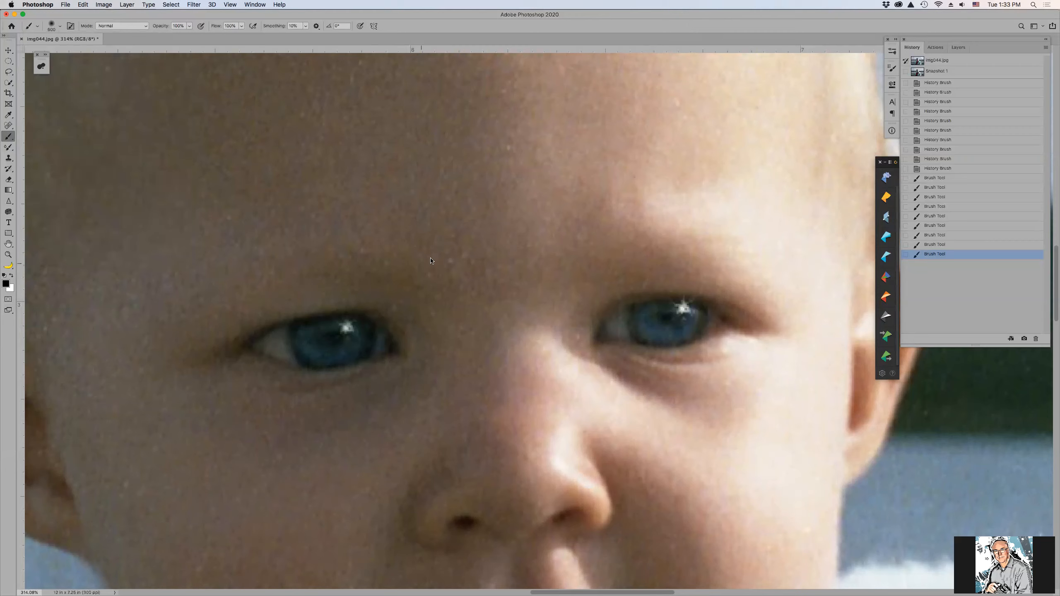
key(bracketleft)
key(bracketleft)
key(bracketleft)
key(bracketleft)
key(bracketleft)
key(bracketleft)
key(bracketleft)
key(bracketleft)
key(bracketleft)
click(336, 338)
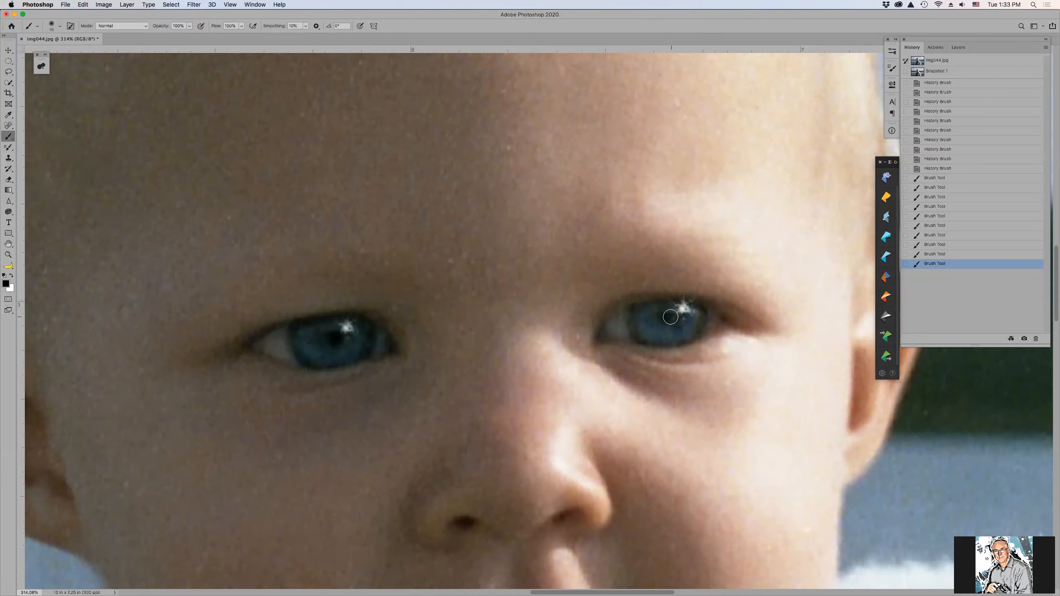
click(671, 316)
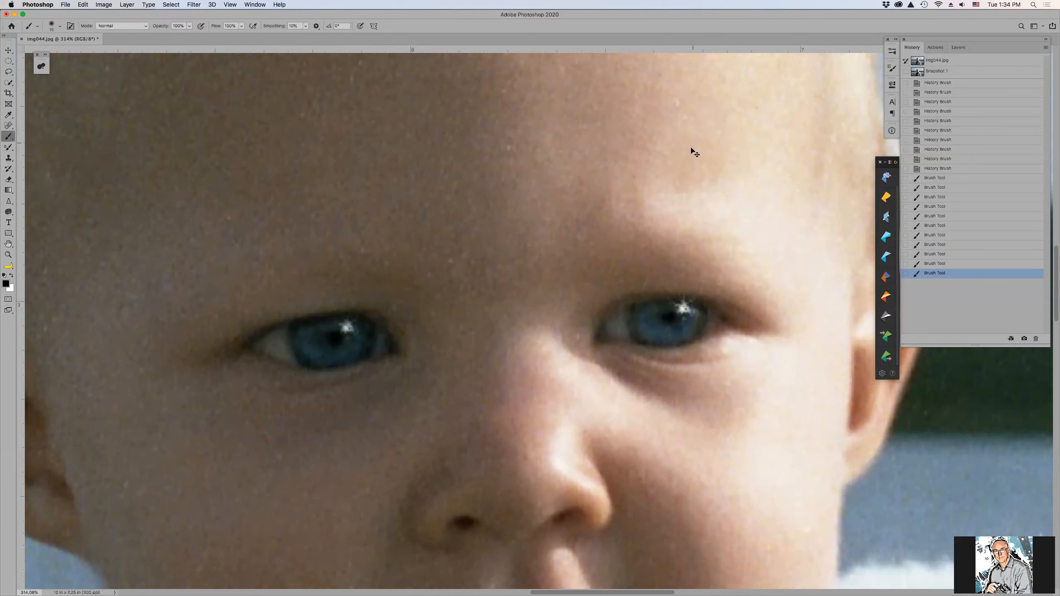
Step: Lasso and fill the curved white scratch in the sky near the photo's left edge
key(super+minus)
key(super+minus)
key(super+minus)
key(super+minus)
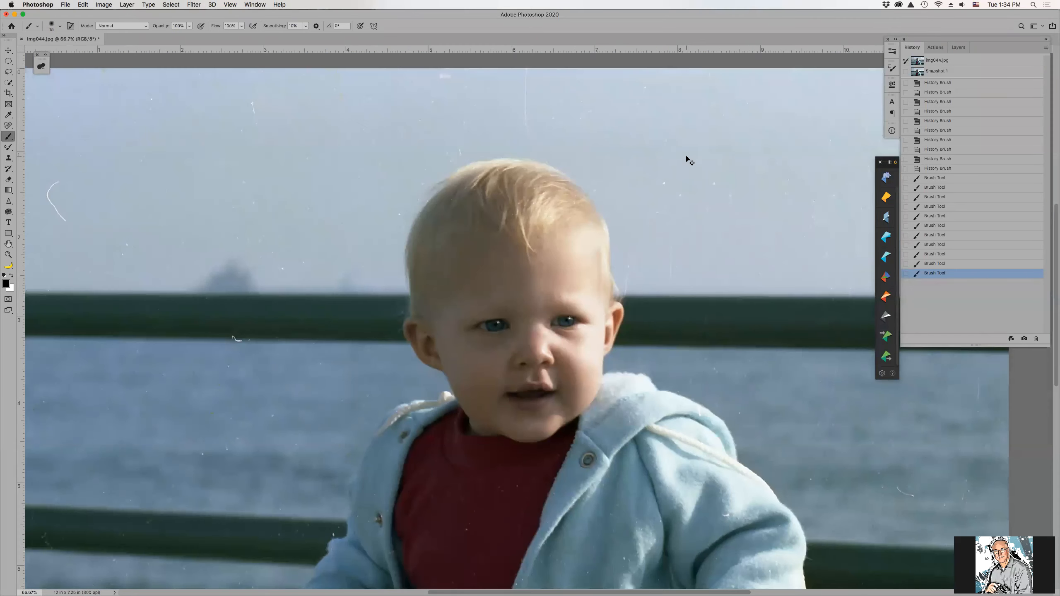
key(super+minus)
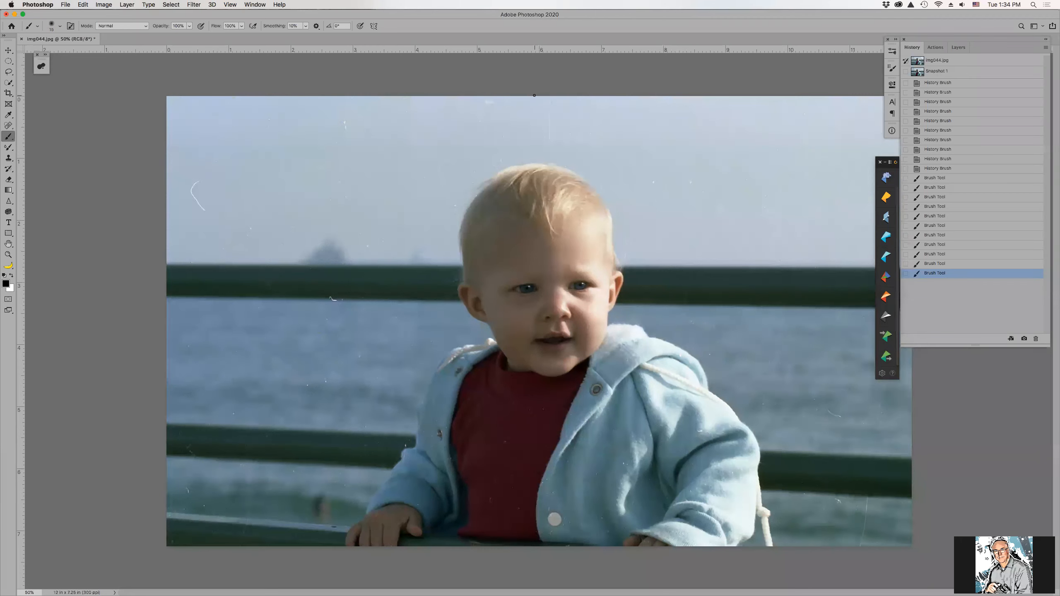
key(l)
mouse_move(195, 184)
mouse_down()
mouse_move(196, 217)
mouse_move(186, 186)
mouse_up()
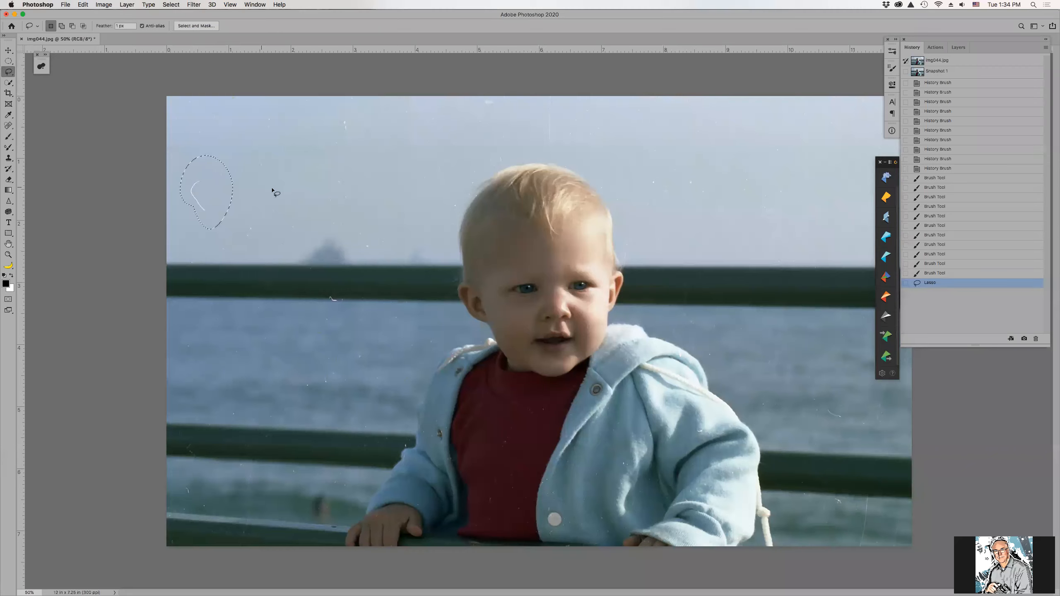
key(F2)
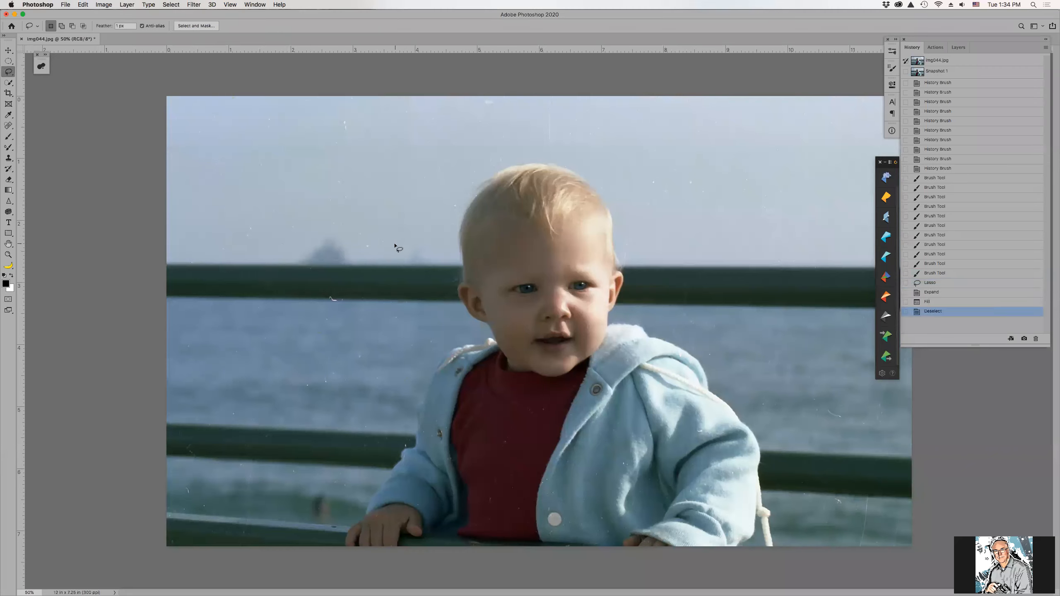
Step: Lasso and fill the white specks and faint scratches in the upper sky of img044.jpg
drag(350, 146, 370, 129)
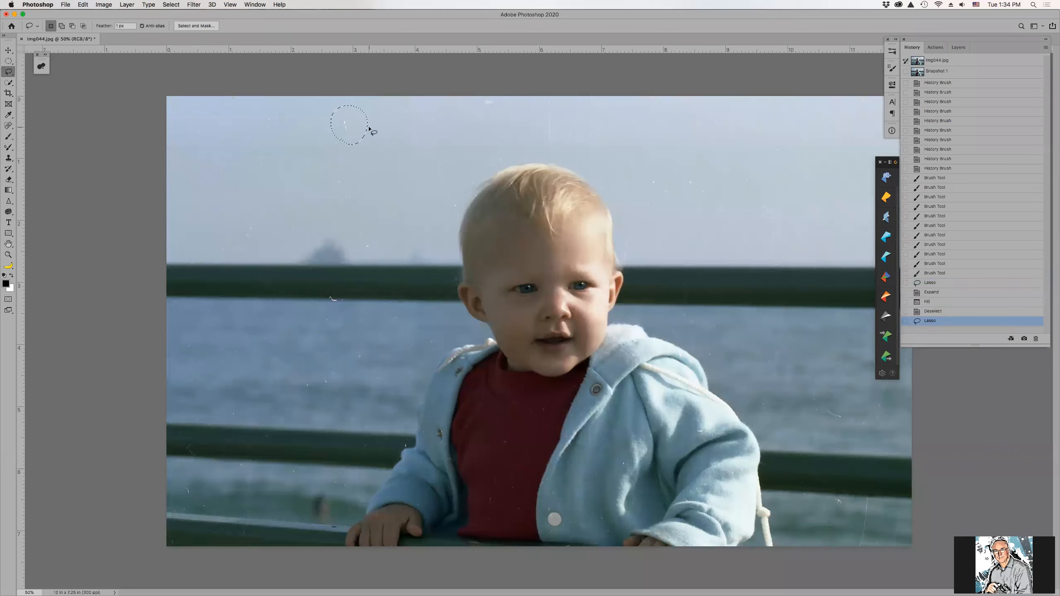
key(F2)
mouse_move(543, 109)
mouse_down()
mouse_move(576, 144)
mouse_move(544, 100)
mouse_move(473, 109)
mouse_move(503, 118)
mouse_up()
key(F2)
key(F2)
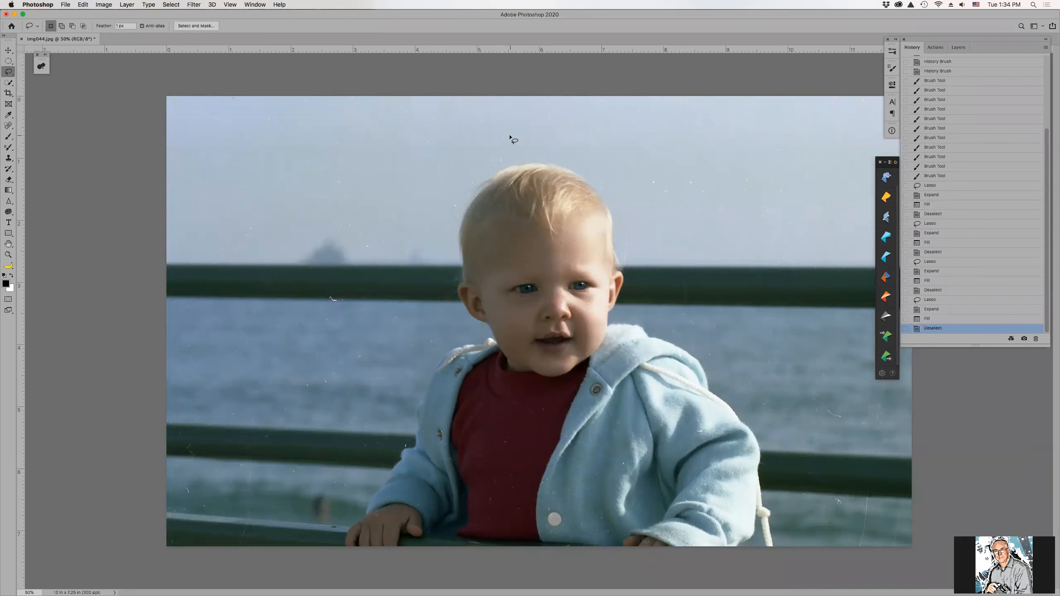
Step: Lasso and fill the white scratch under the upper railing and the specks on the water below it
mouse_move(339, 289)
mouse_down()
mouse_move(327, 303)
mouse_move(333, 293)
mouse_up()
key(F2)
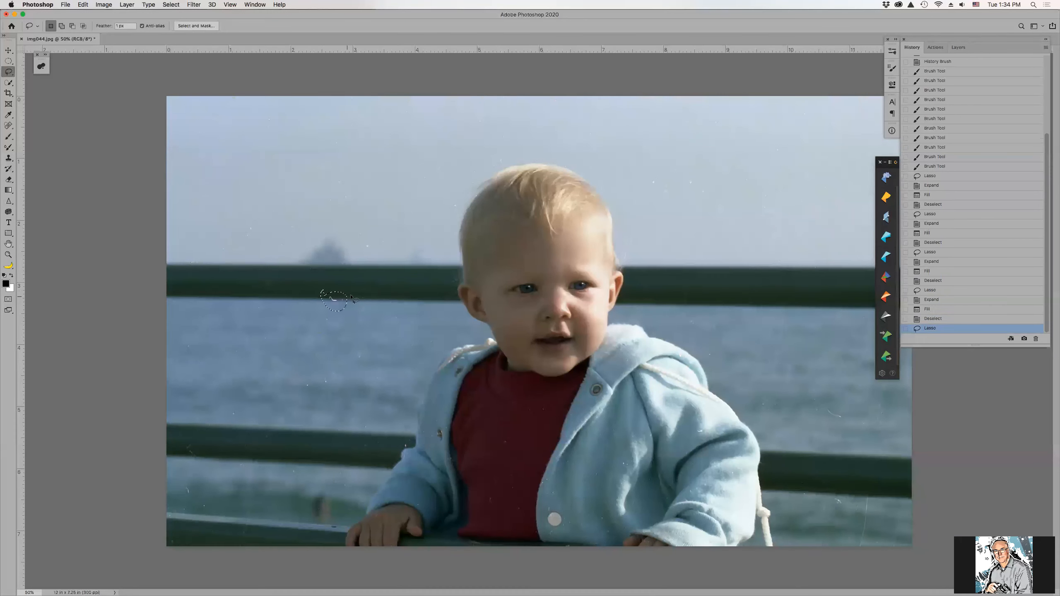
mouse_move(290, 379)
mouse_down()
mouse_move(323, 398)
mouse_move(325, 345)
mouse_up()
key(F2)
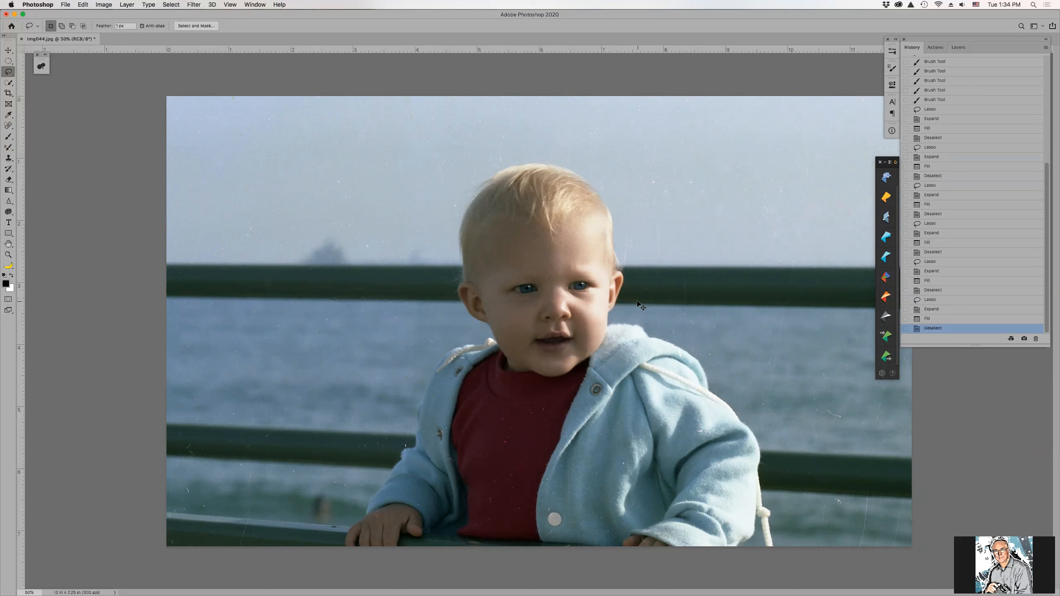
Step: Close img044.jpg without saving the changes and switch to Adobe Bridge
key(super+w)
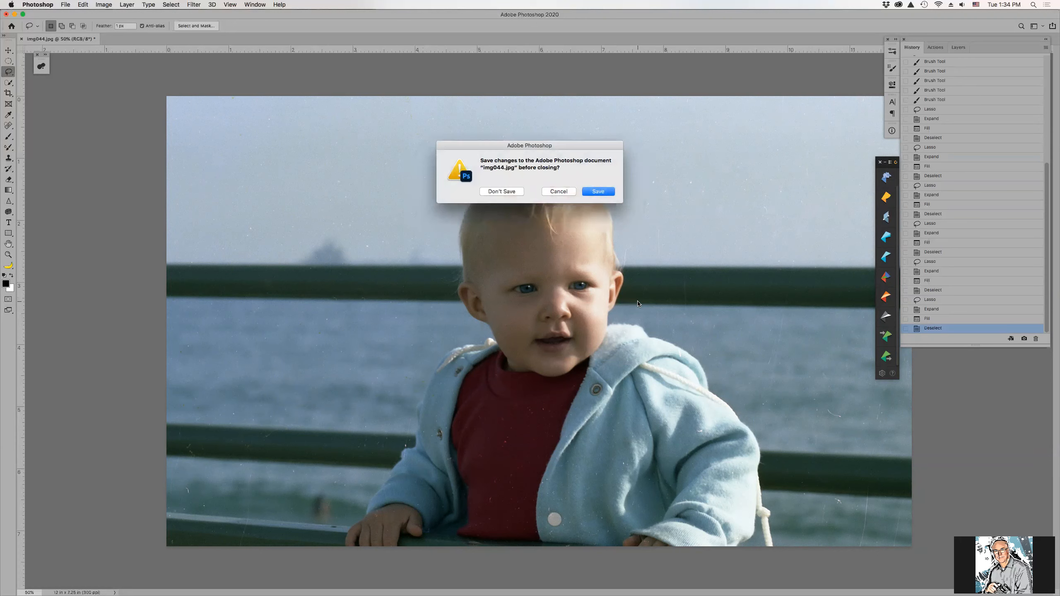
click(501, 191)
key(super+Tab)
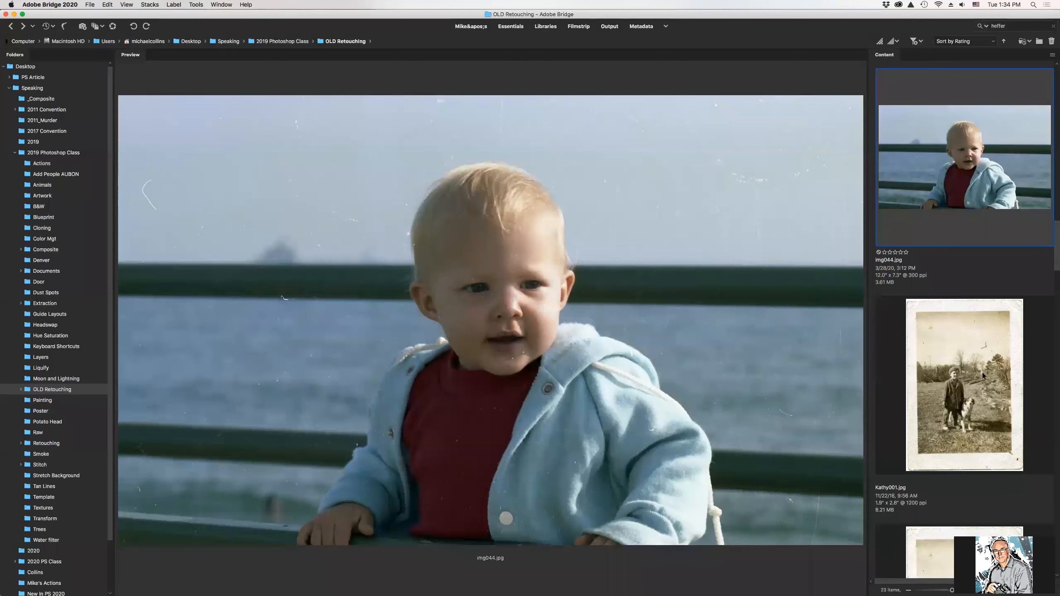
Step: Compare the boy-and-dog scans, then open the damaged Kathy001.jpg together with the restored Kathy002.psd in Photoshop
click(979, 371)
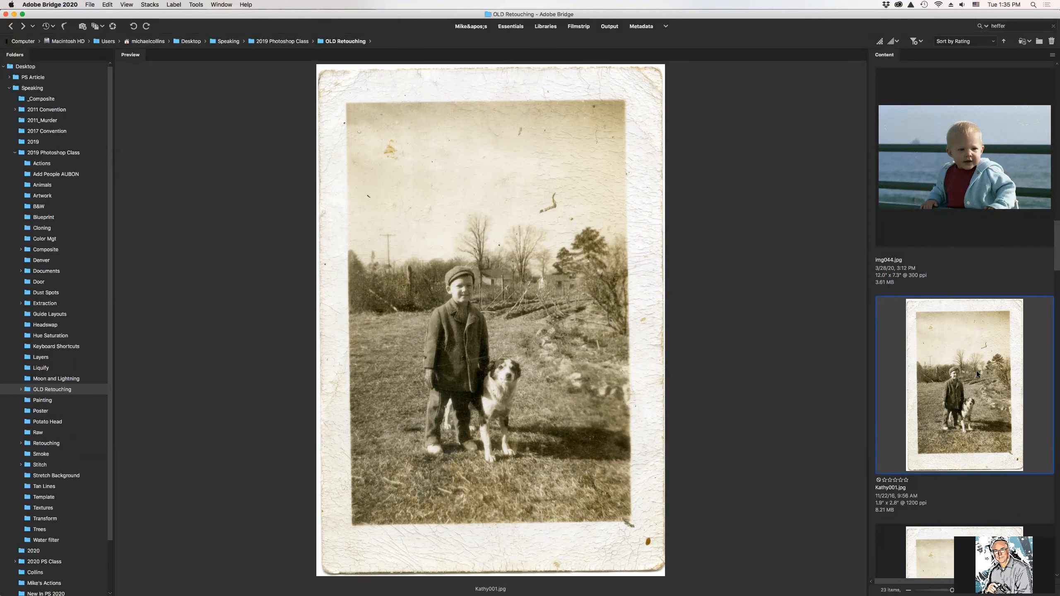
super+click(926, 529)
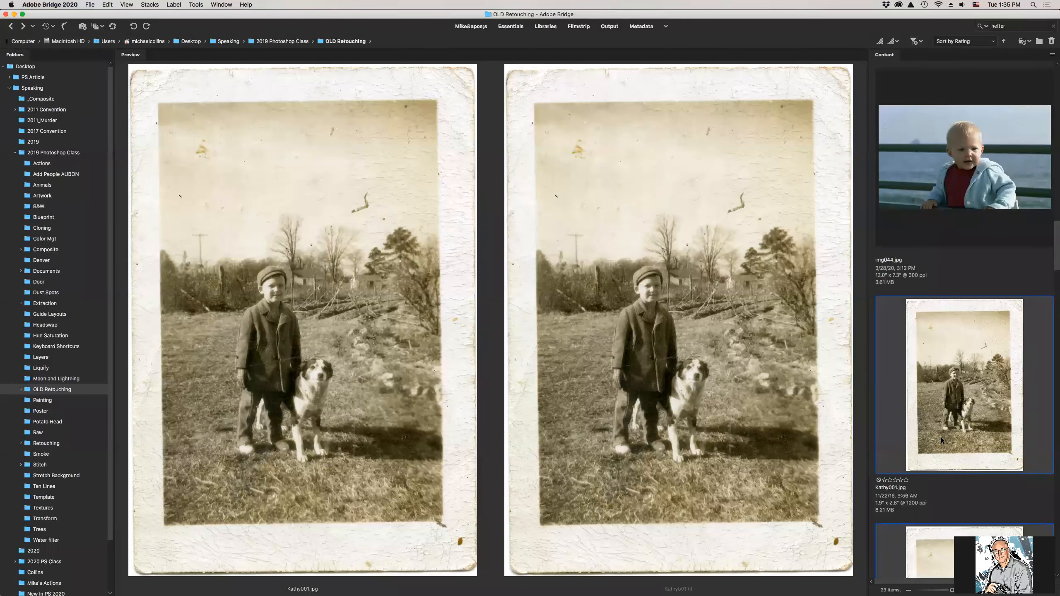
scroll(941, 438, down, 1)
click(946, 422)
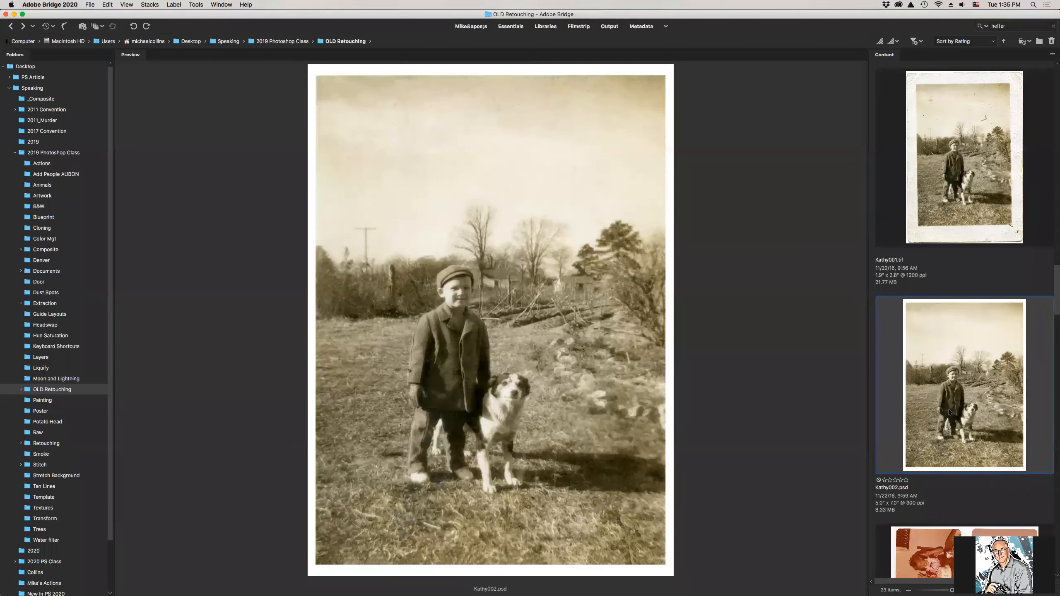
scroll(950, 411, up, 1)
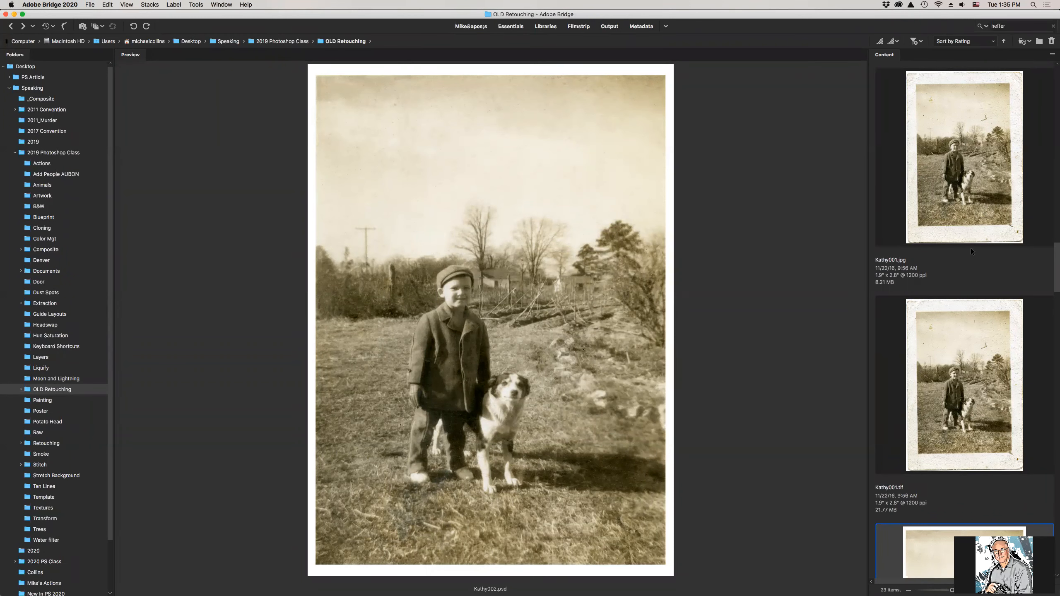
super+click(972, 208)
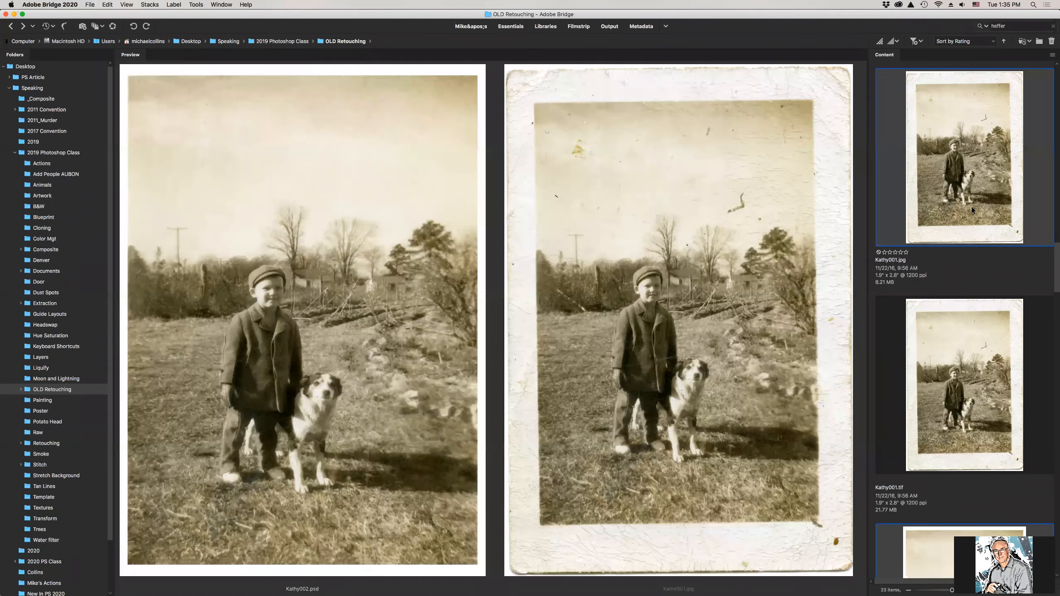
double_click(972, 207)
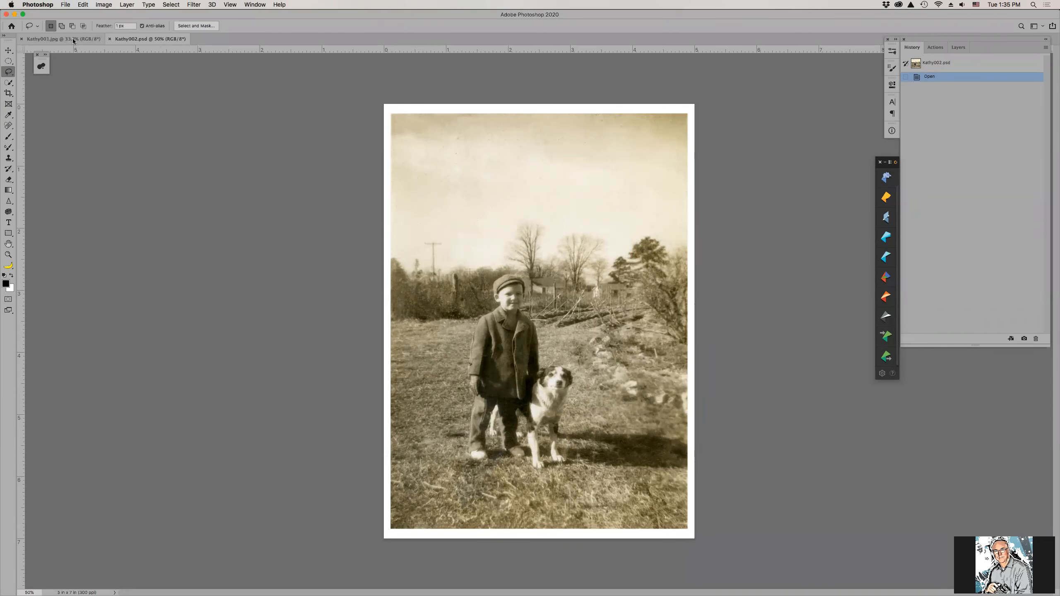
Step: Arrange Kathy001.jpg and Kathy002.psd side by side in vertical tiles
click(87, 40)
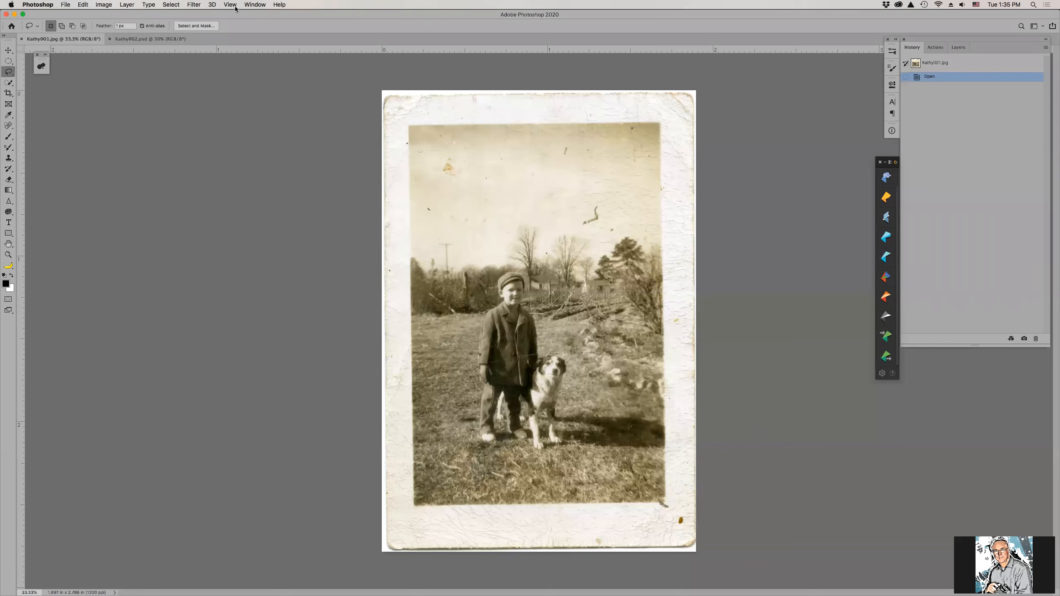
click(255, 5)
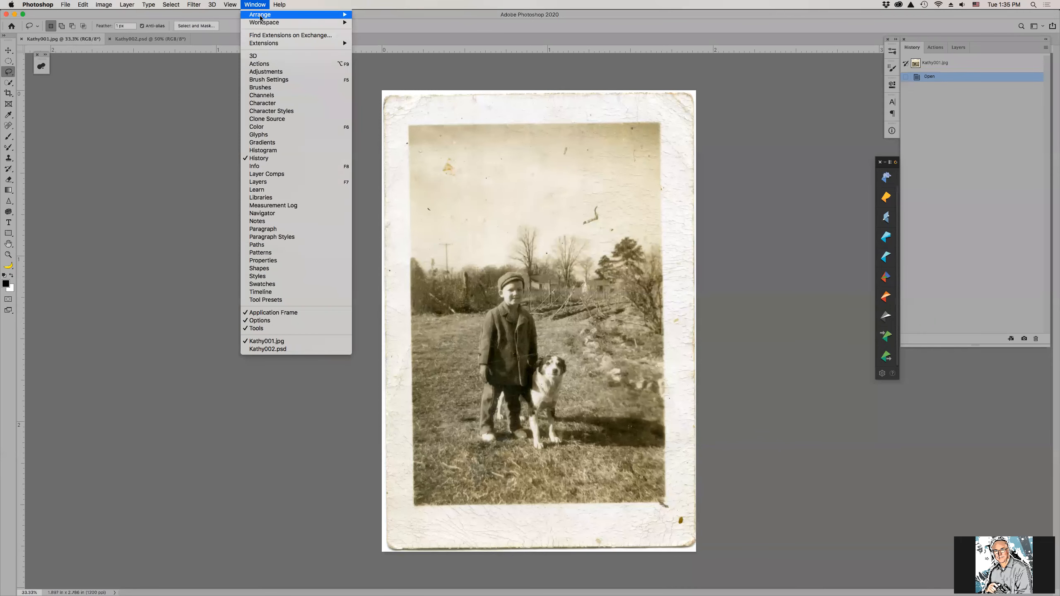
mouse_move(301, 15)
click(425, 17)
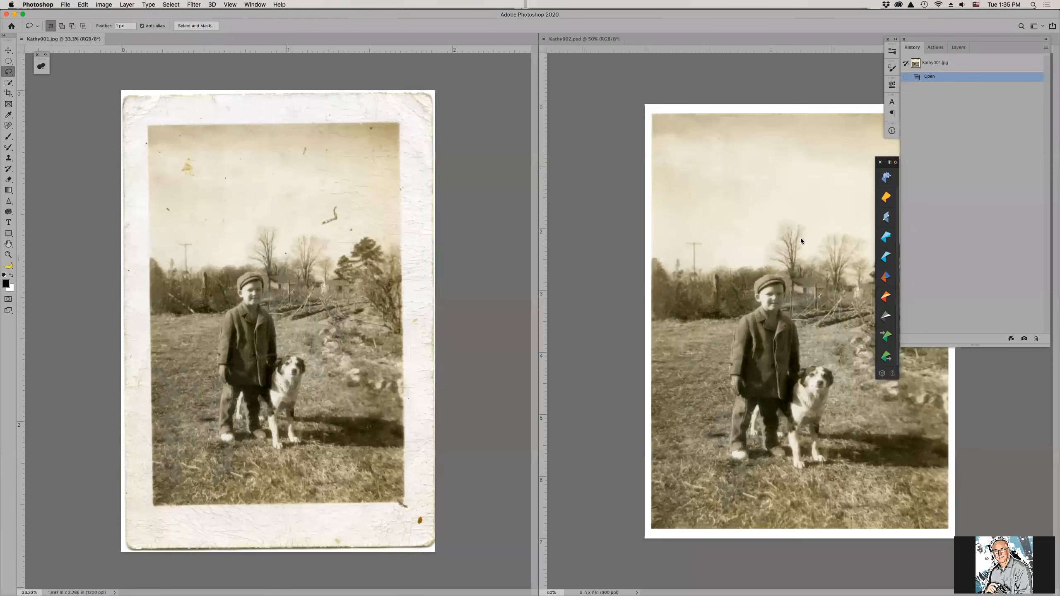
Step: Clear the panels and the floating Nik Collection selector out of the way and fit both photos to their windows
key(Tab)
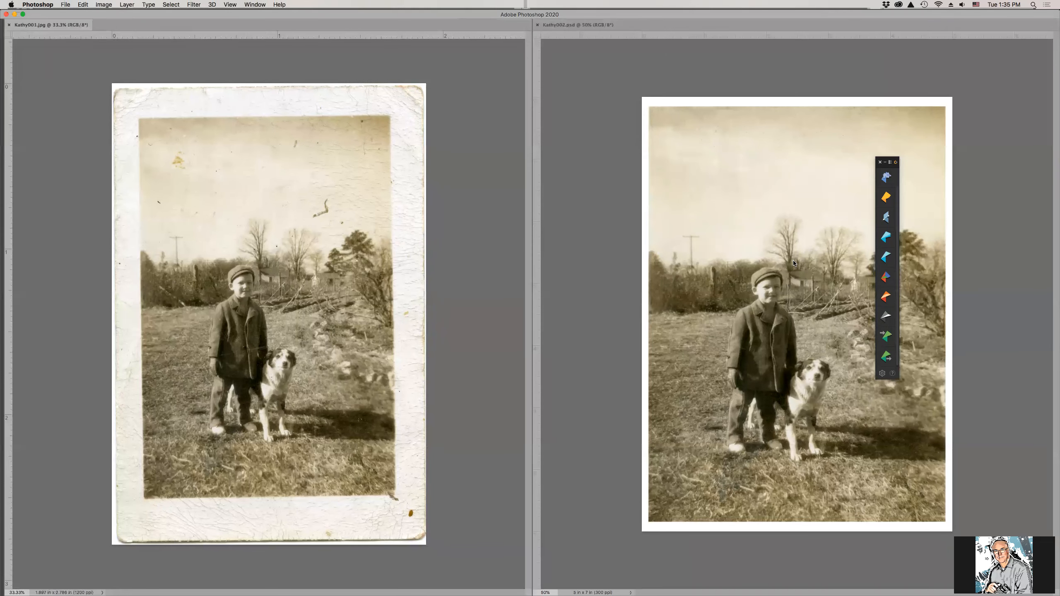
click(887, 163)
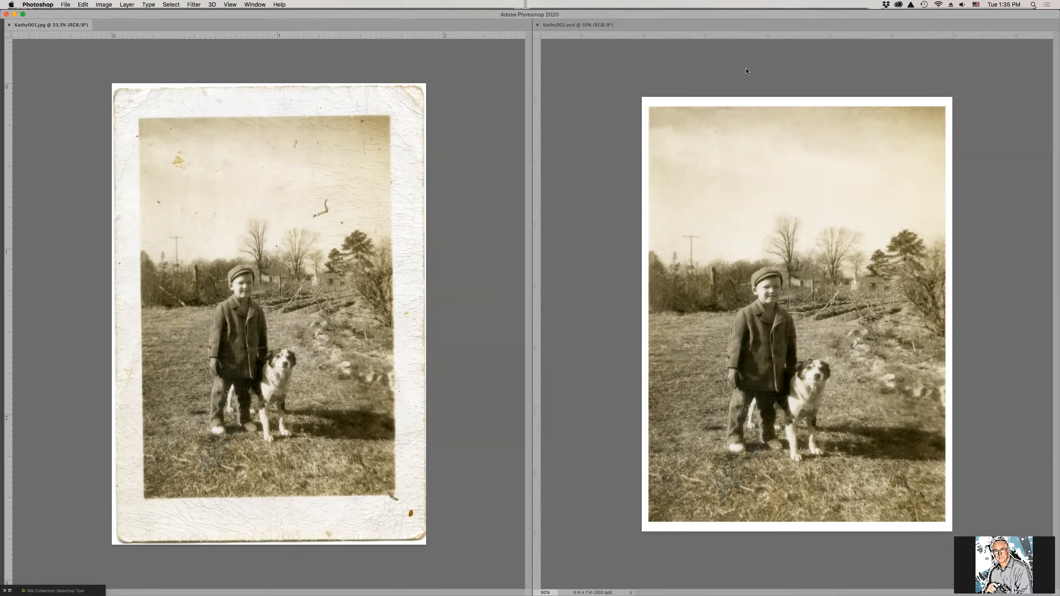
click(591, 24)
key(super+0)
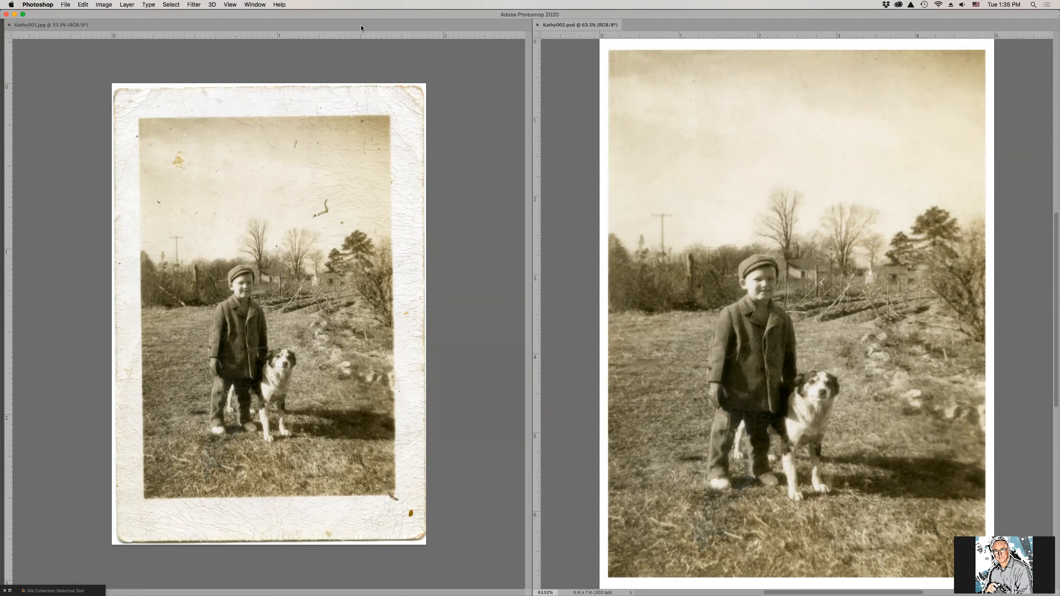
click(35, 26)
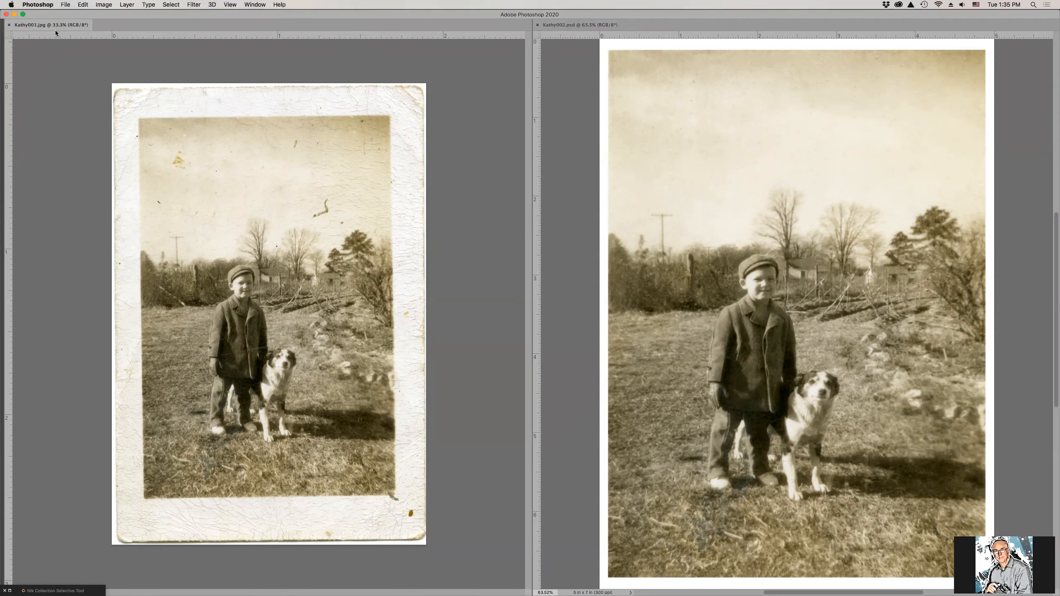
key(super+0)
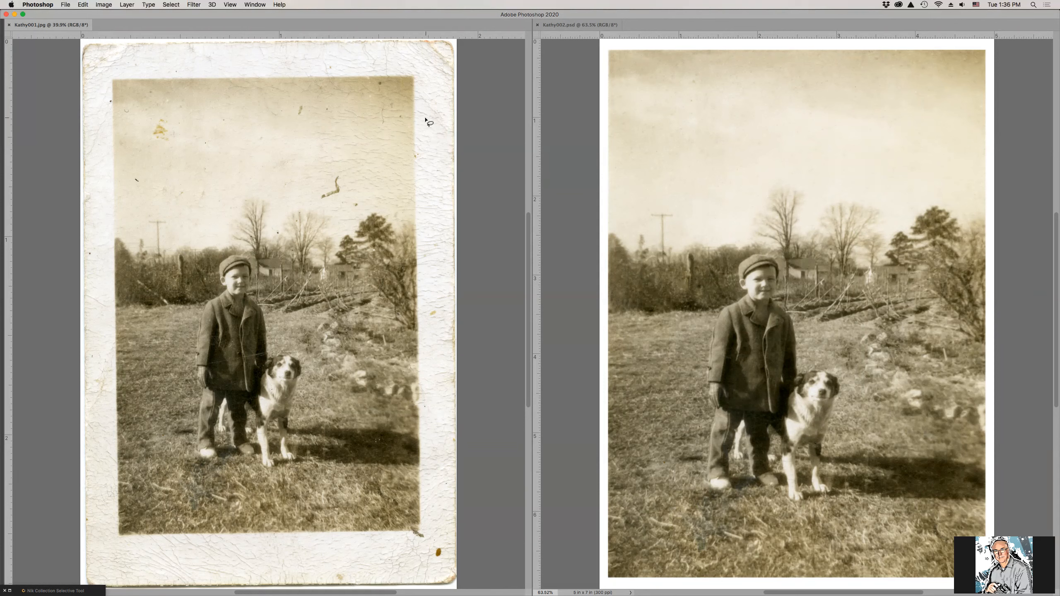
Step: Replace the cracked border of Kathy001.jpg with white by selecting the picture rectangle, inverting the selection, filling it and deselecting
key(m)
drag(112, 80, 356, 402)
key(super+d)
drag(112, 80, 417, 532)
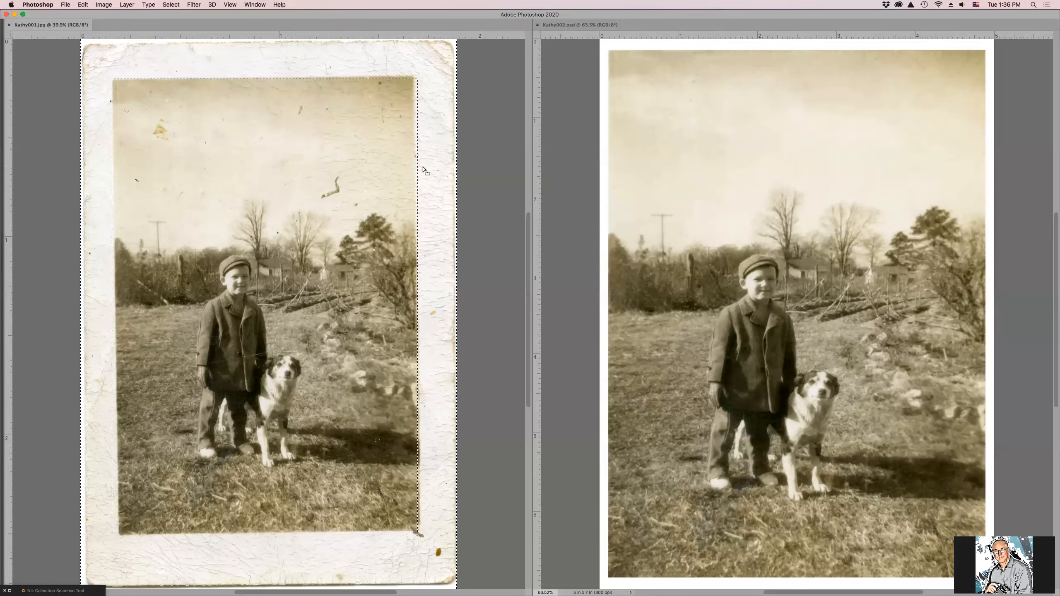
key(Tab)
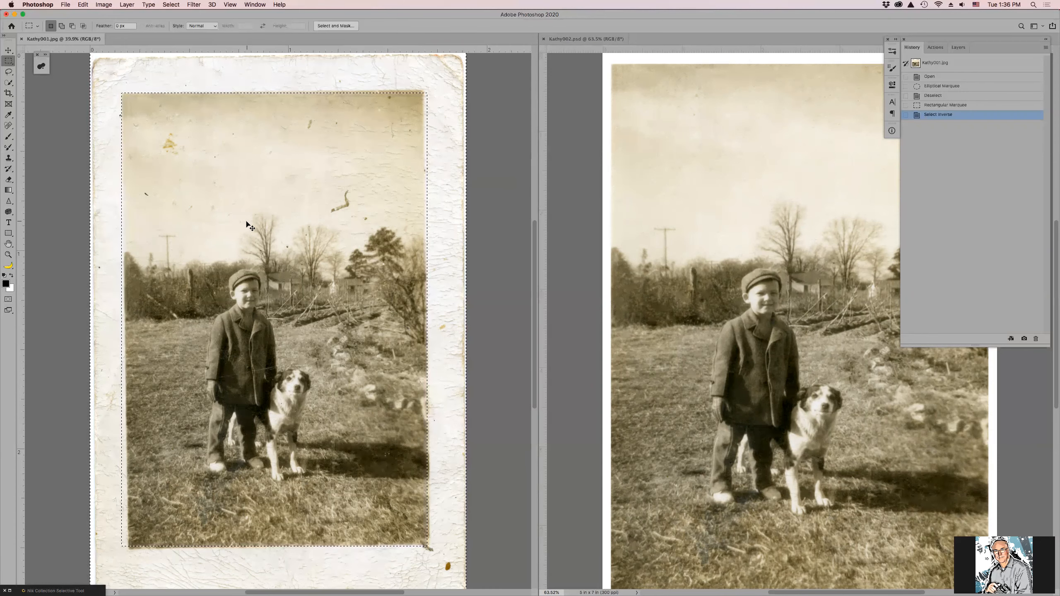
key(super+BackSpace)
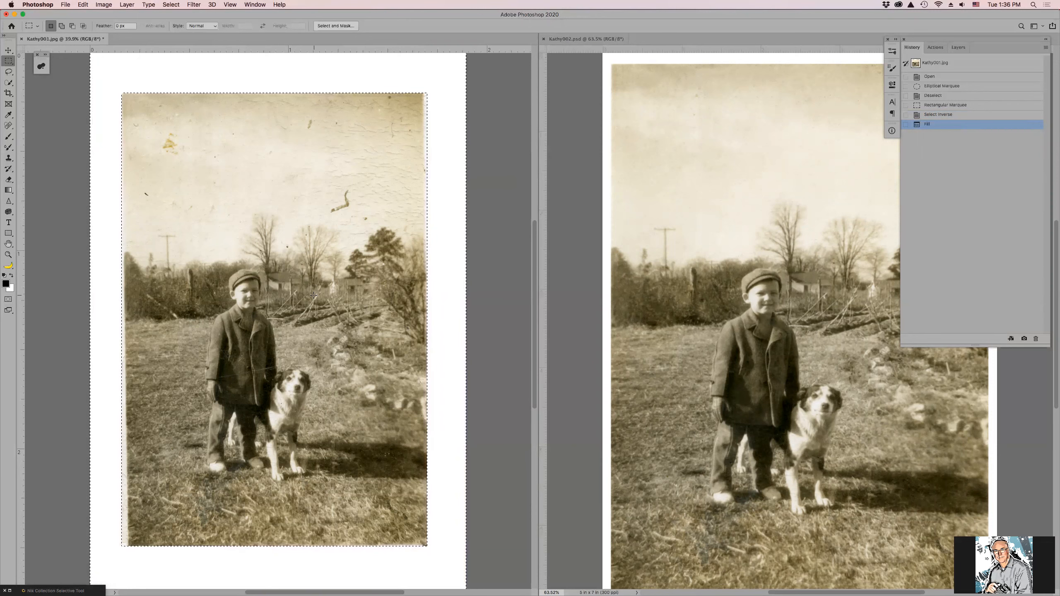
key(super+d)
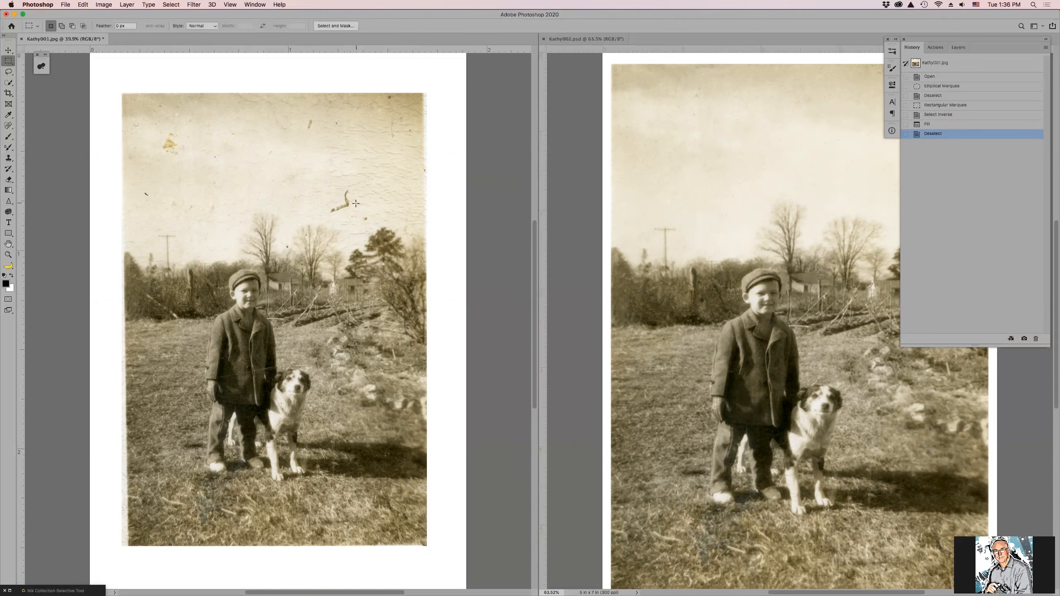
Step: Lasso and fill the dark hook-shaped mark and the yellow stain in the sky of Kathy001.jpg
key(l)
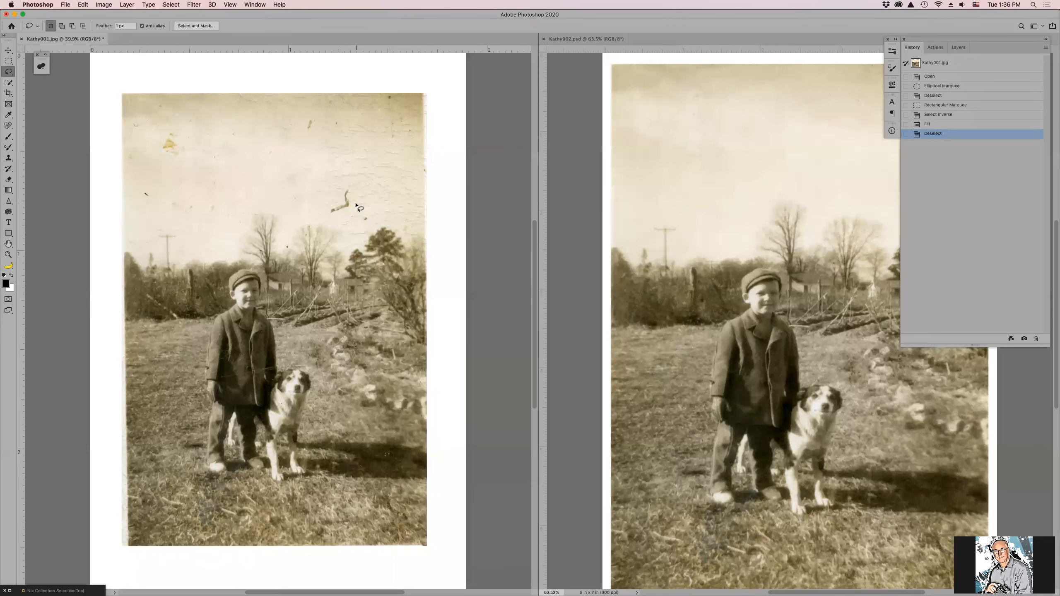
mouse_move(331, 209)
mouse_down()
mouse_move(356, 203)
mouse_move(356, 186)
mouse_move(333, 209)
mouse_up()
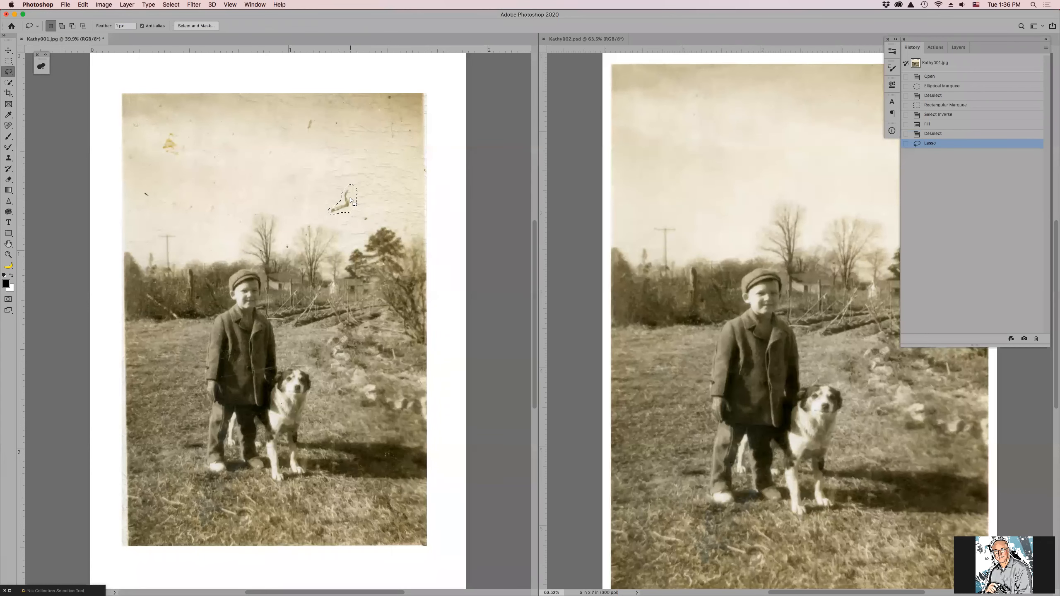
key(F2)
drag(157, 154, 191, 158)
key(F2)
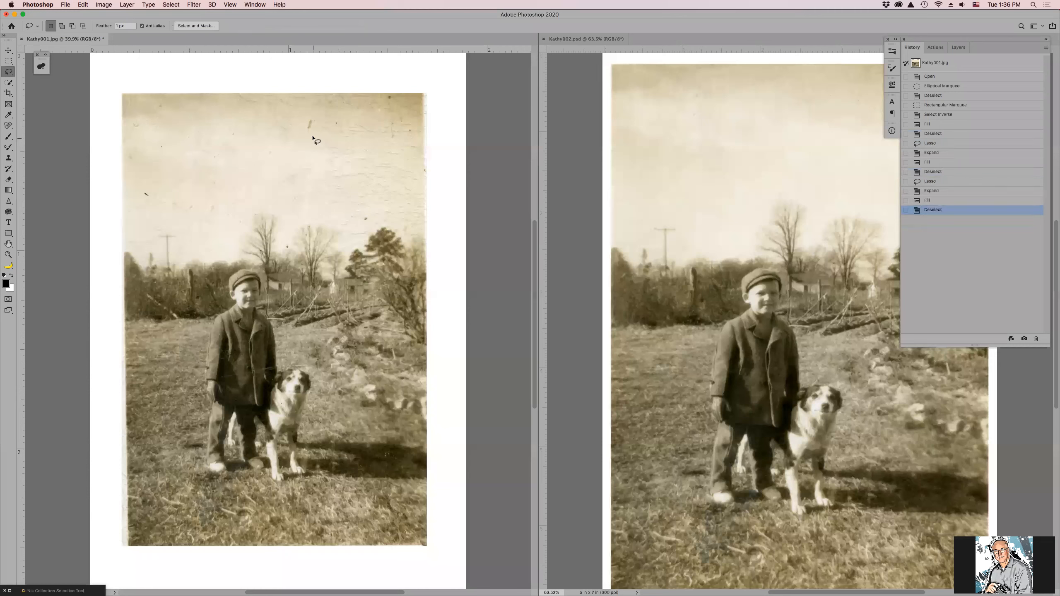
Step: Lasso and fill the small mark and cracked patches in the upper sky, plus the white scratch across the bushes
mouse_move(303, 128)
mouse_down()
mouse_move(347, 125)
mouse_move(330, 119)
mouse_move(338, 128)
mouse_up()
key(F2)
key(F2)
mouse_move(402, 121)
mouse_down()
mouse_move(338, 127)
mouse_move(409, 139)
mouse_move(421, 133)
mouse_move(398, 121)
mouse_up()
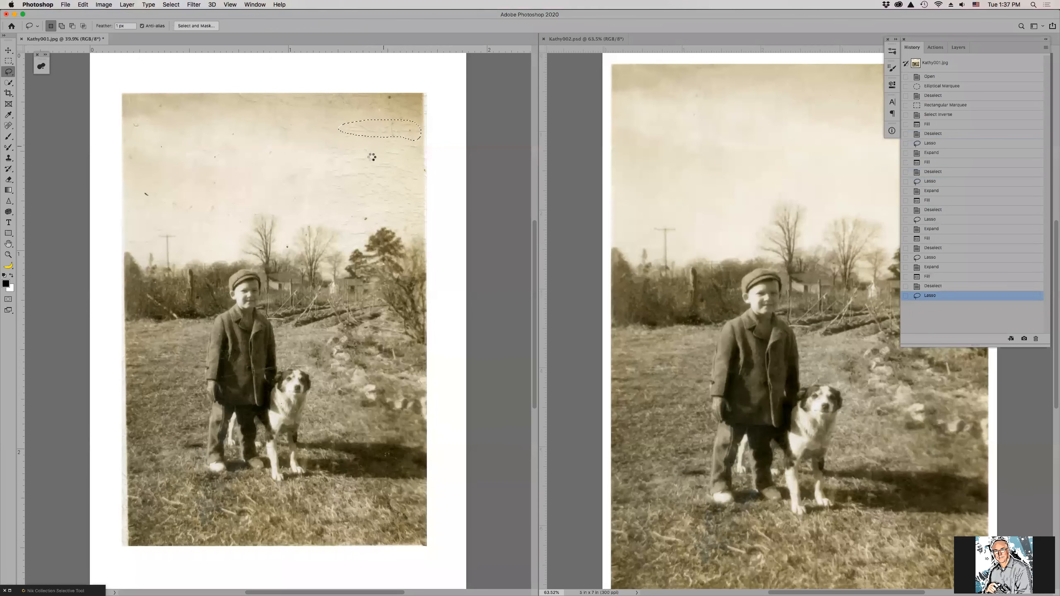
key(F2)
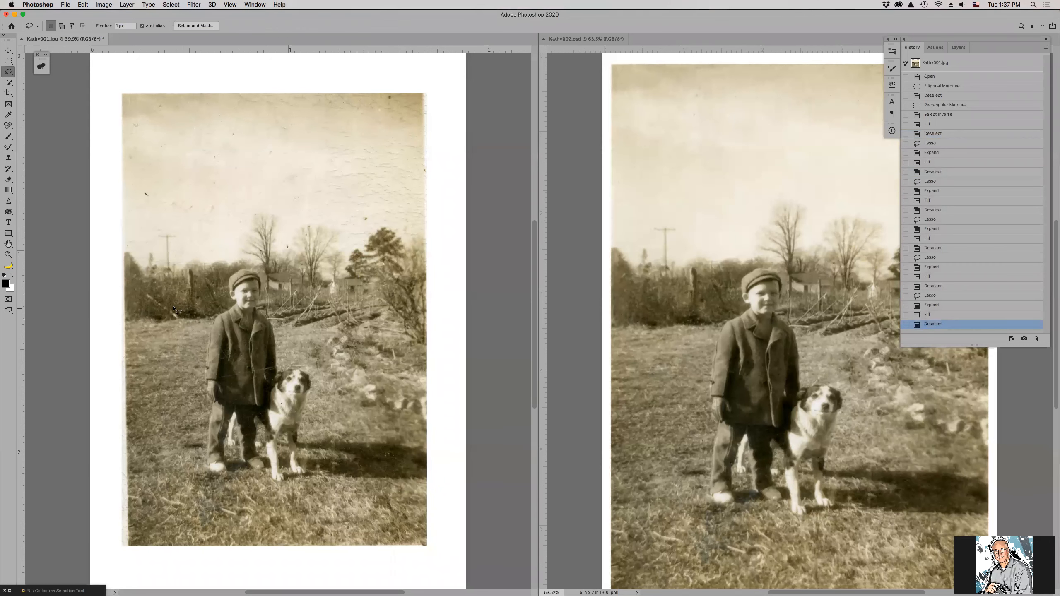
mouse_move(162, 309)
mouse_down()
mouse_move(186, 320)
mouse_move(147, 294)
mouse_up()
key(F2)
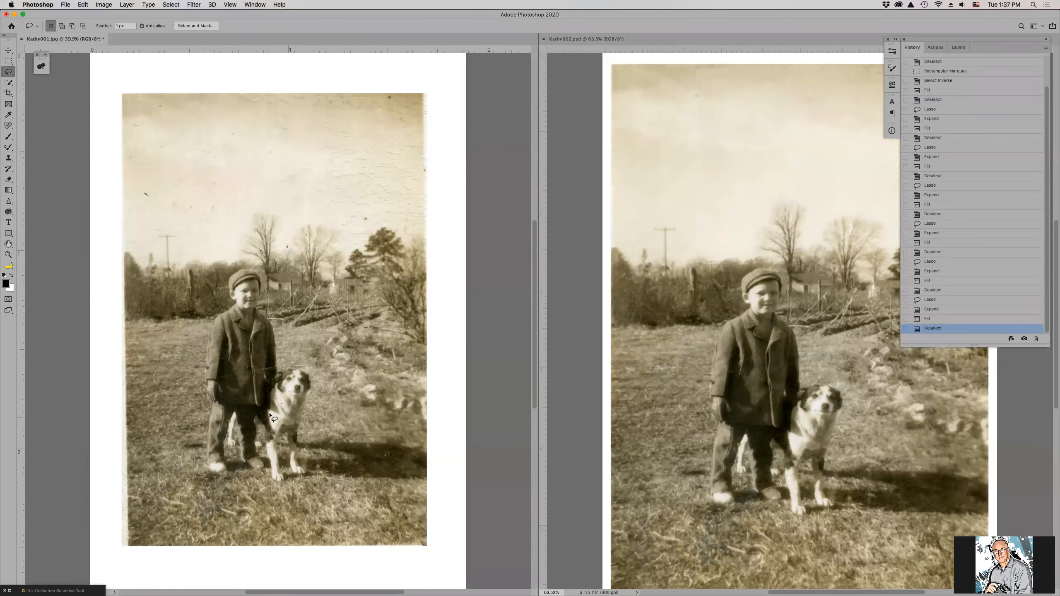
Step: Remove the dark spot and nearby cracks in the sky above the pine tree with the Spot Healing Brush at 100% zoom
key(z)
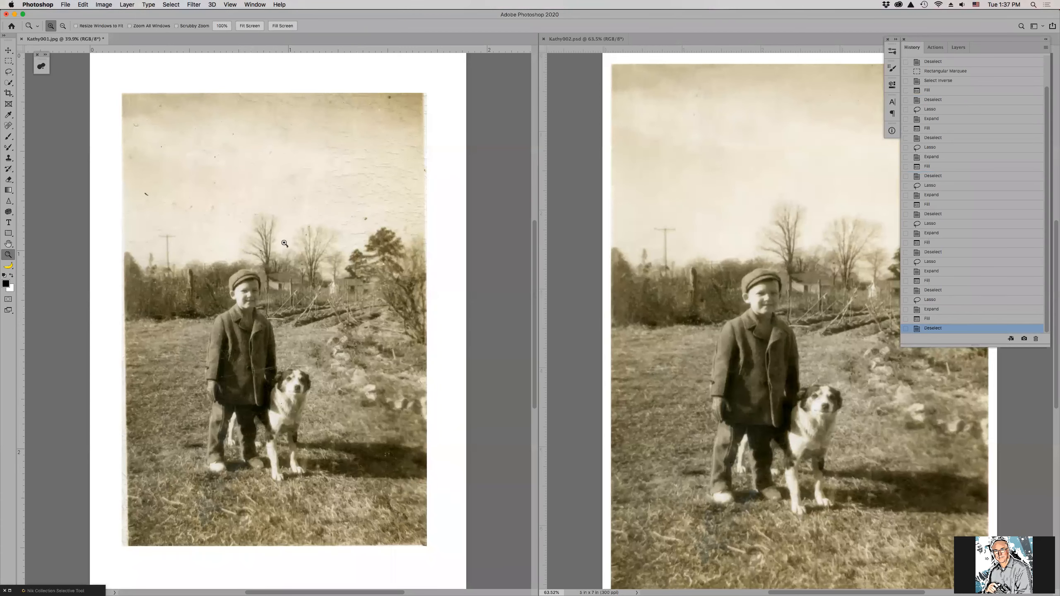
click(347, 222)
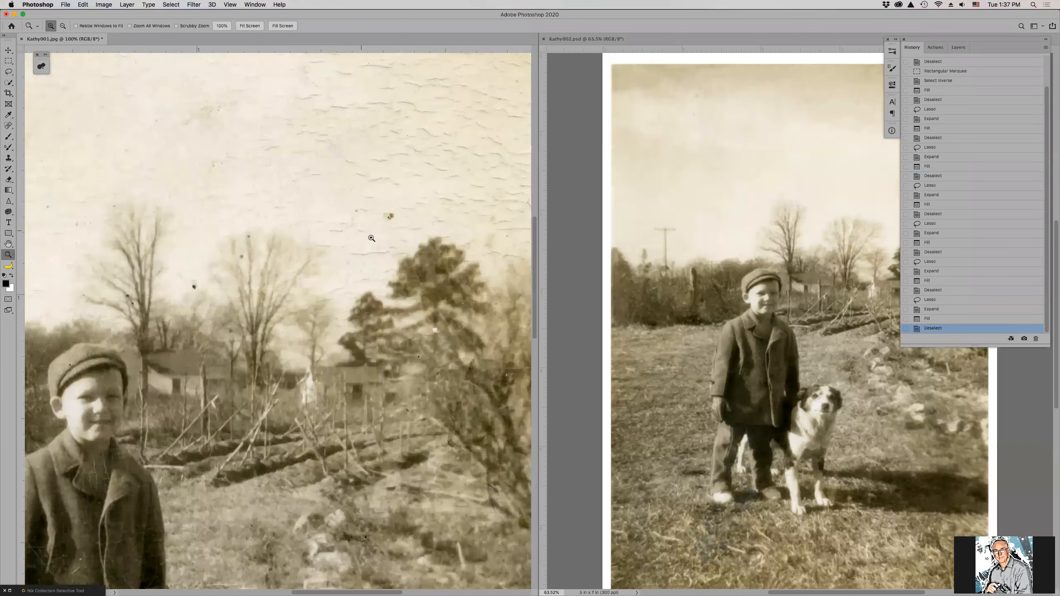
key(j)
click(389, 216)
click(400, 209)
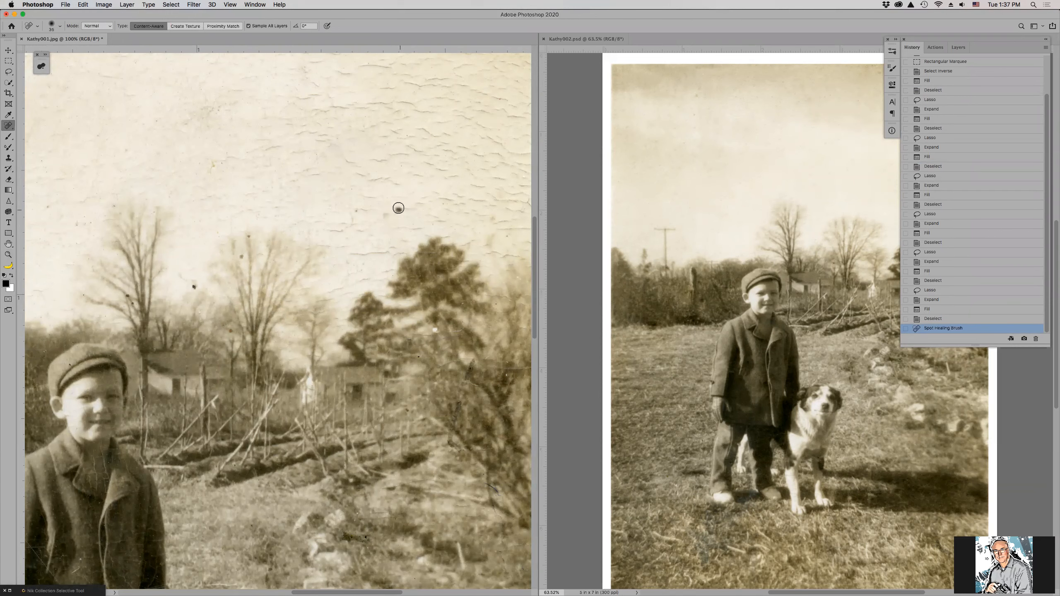
click(388, 212)
click(368, 209)
click(360, 209)
click(357, 215)
mouse_move(350, 247)
mouse_down()
mouse_move(390, 248)
mouse_move(377, 251)
mouse_up()
Step: Heal the light specks in the pine tree's foliage with the Spot Healing Brush
click(436, 328)
click(459, 330)
click(455, 333)
click(421, 334)
click(431, 336)
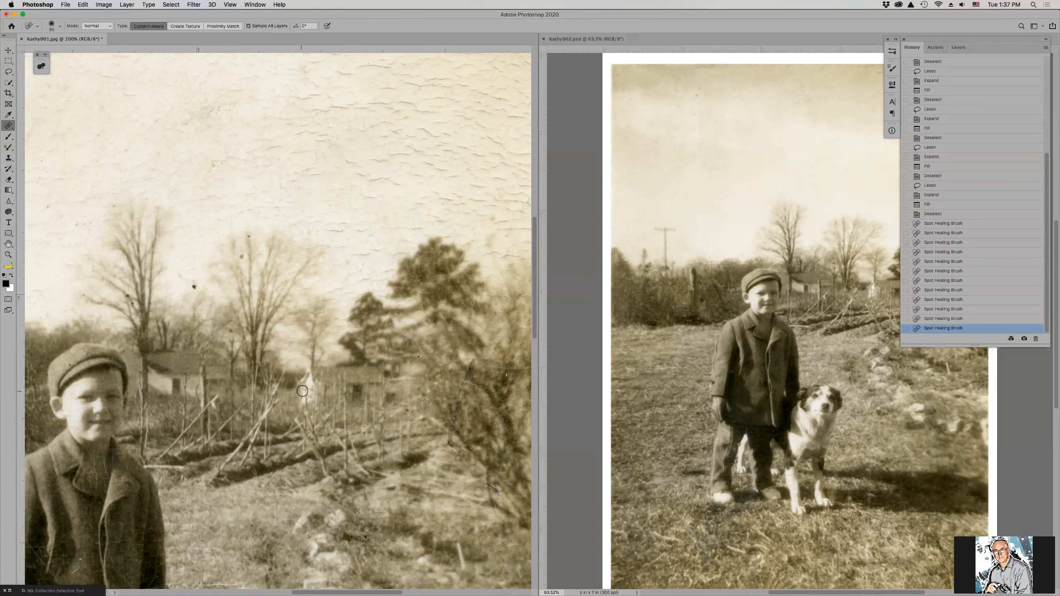
Step: Examine the boy's face and coat up close in both photos, magnifying them to a similar size for comparison
key(super+0)
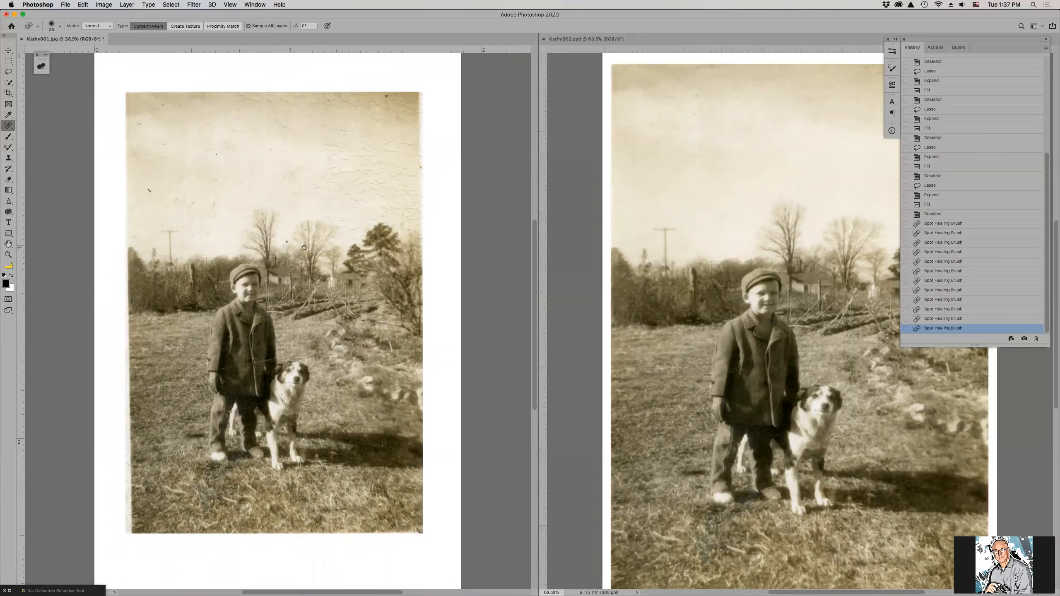
key(z)
drag(262, 272, 330, 312)
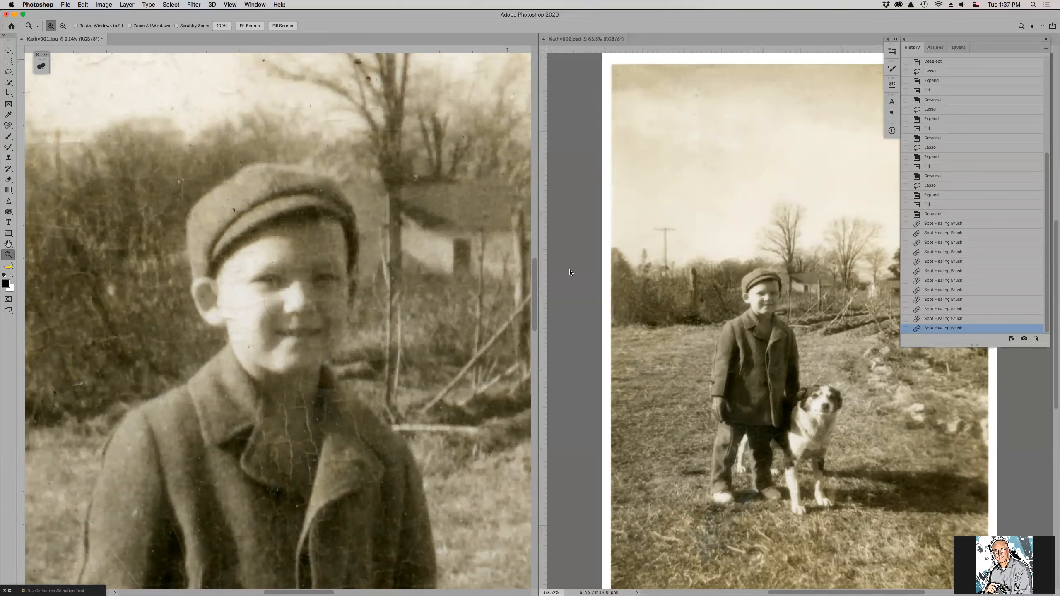
click(720, 256)
drag(716, 262, 805, 344)
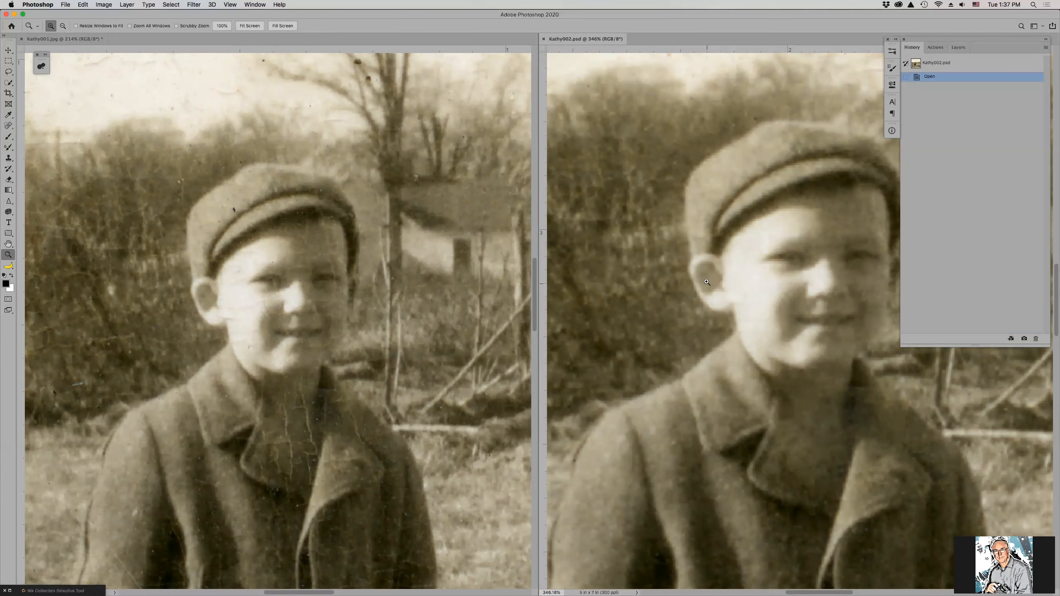
click(300, 304)
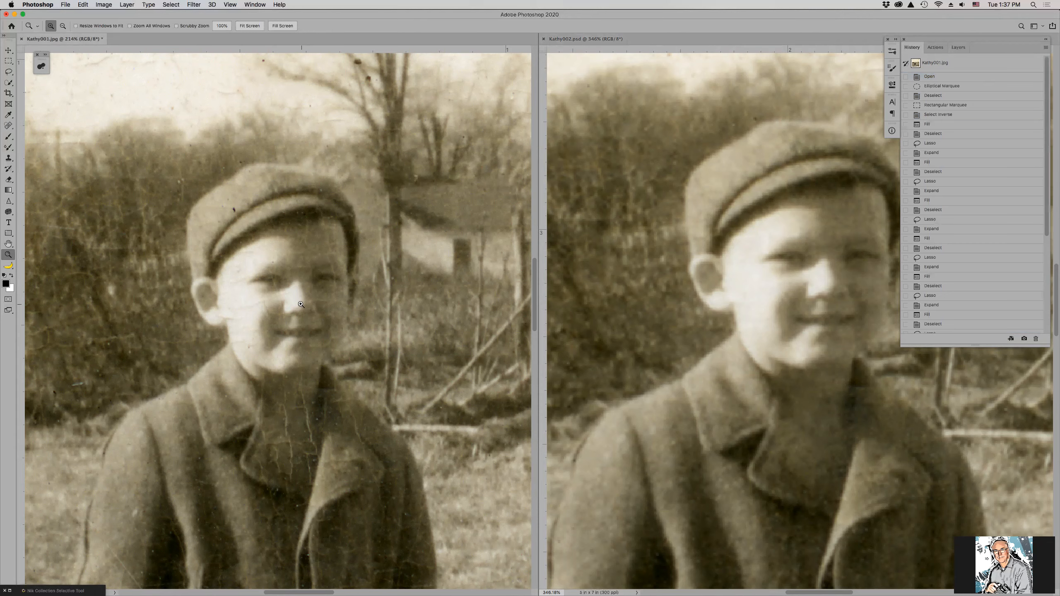
click(300, 304)
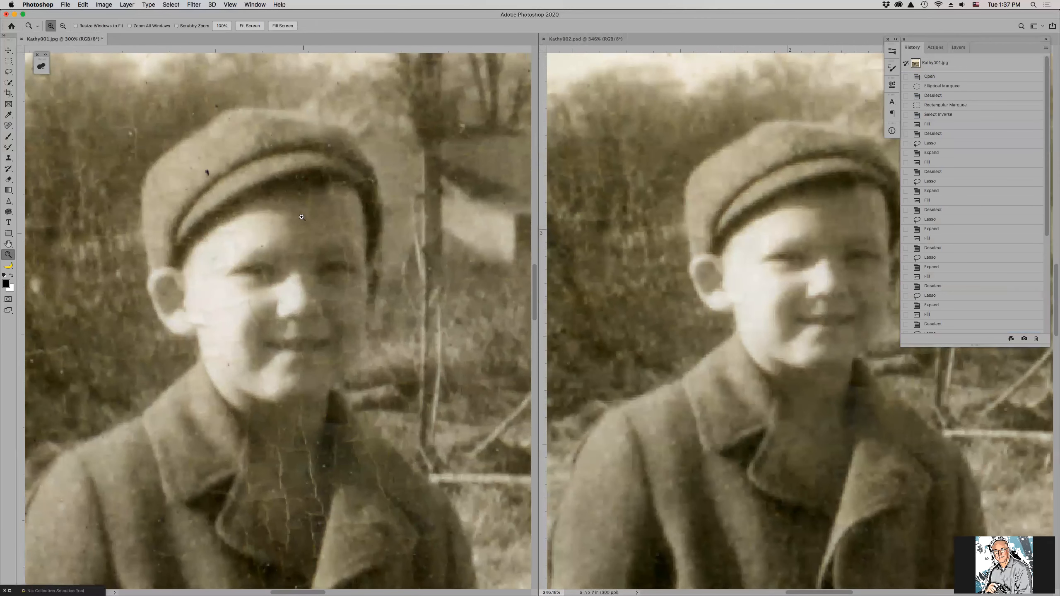
Step: Remove the cracks and blemishes on the boy's forehead and hairline with the Spot Healing Brush, using a smaller brush for fine areas
key(j)
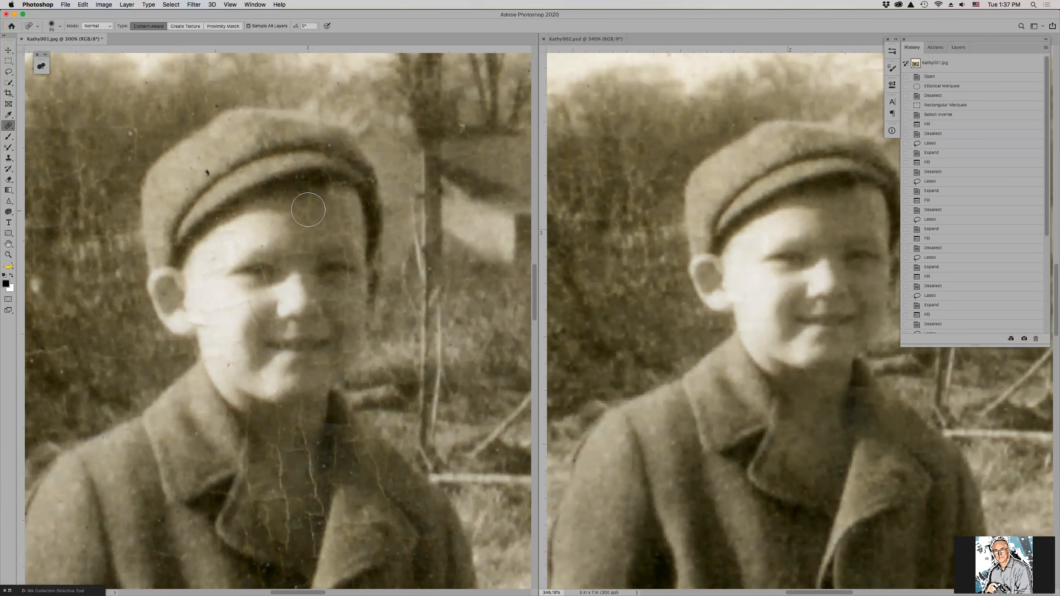
mouse_move(309, 186)
mouse_down()
mouse_move(310, 220)
mouse_move(342, 219)
mouse_move(354, 236)
mouse_move(342, 240)
mouse_move(355, 281)
mouse_up()
click(307, 217)
key(bracketleft)
key(bracketleft)
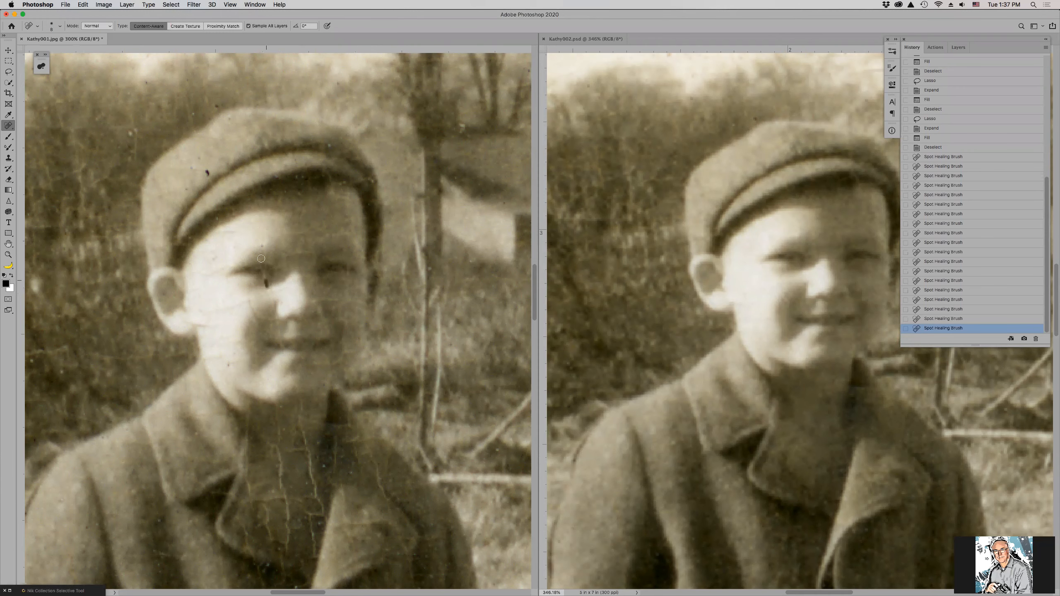
mouse_move(262, 254)
mouse_down()
mouse_move(263, 241)
mouse_move(332, 224)
mouse_up()
drag(325, 234, 351, 232)
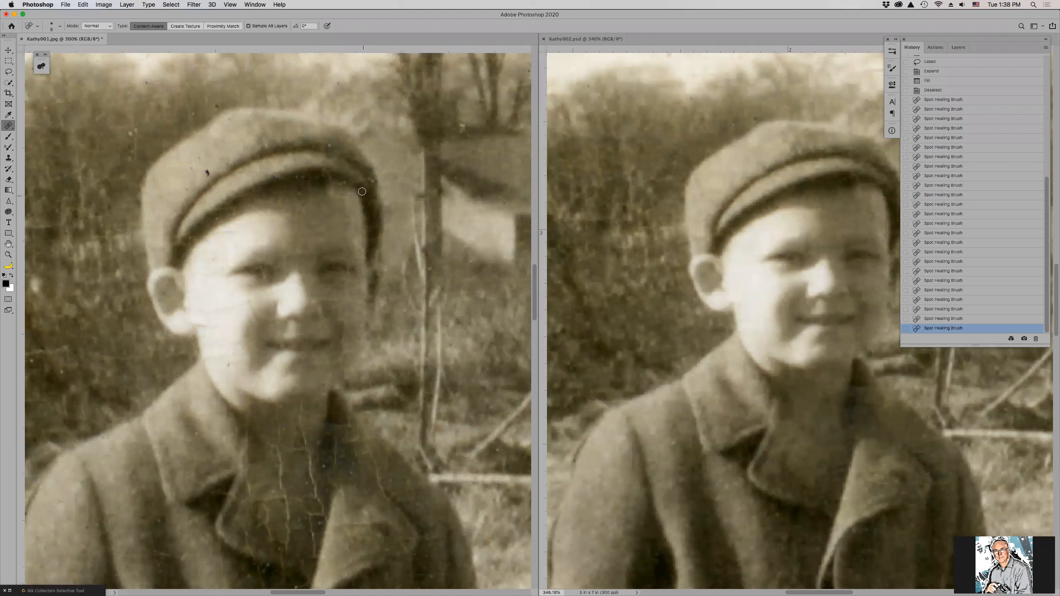
mouse_move(356, 184)
mouse_down()
mouse_move(375, 181)
mouse_move(350, 185)
mouse_up()
Step: Heal the spot between the eye and nose and the crease running across the cheek toward the ear
click(265, 276)
click(264, 280)
mouse_move(251, 304)
mouse_down()
mouse_move(256, 321)
mouse_move(243, 303)
mouse_move(193, 312)
mouse_up()
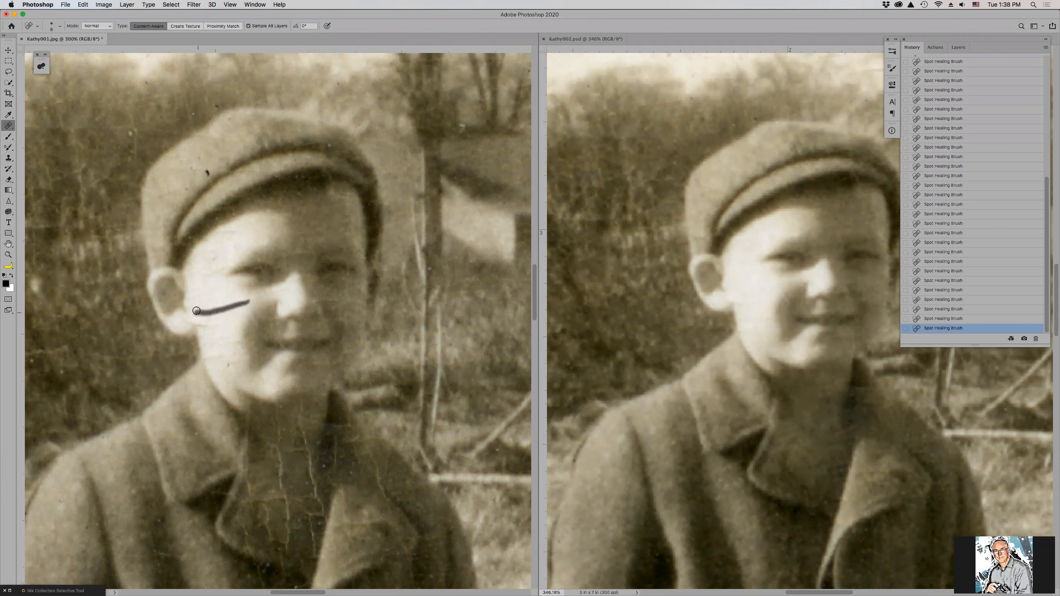
Step: Smooth the damaged details around both of the boy's eyes with the Smudge tool and a reduced brush size
click(7, 148)
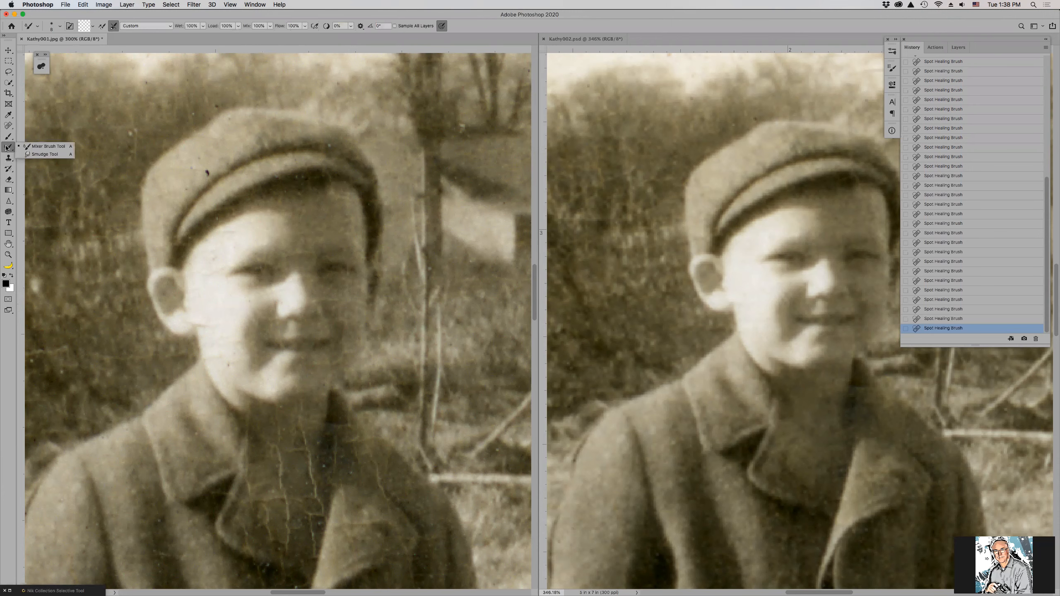
click(45, 154)
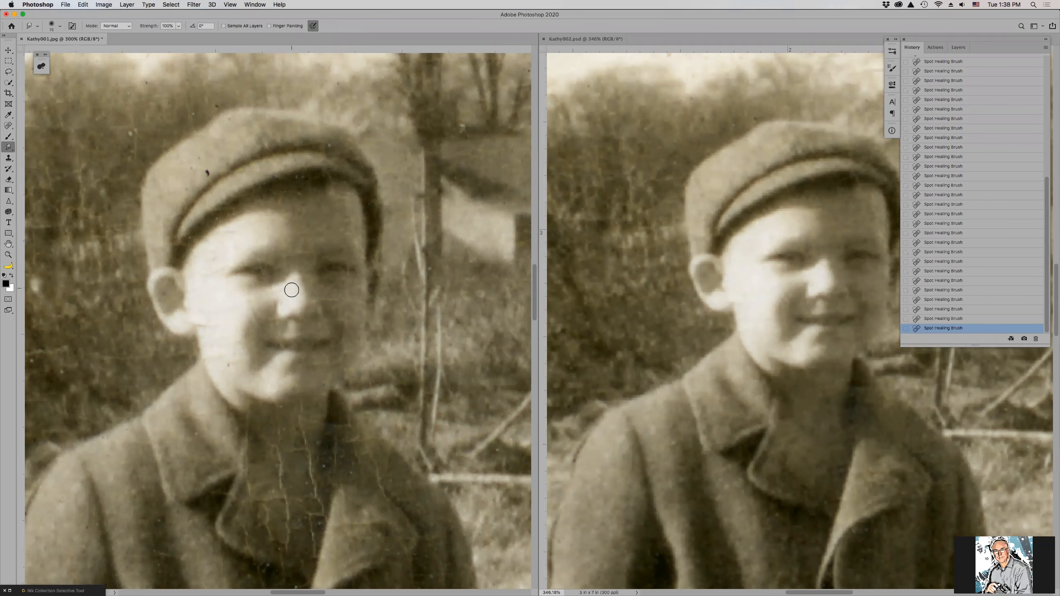
key(bracketleft)
key(bracketleft)
drag(266, 270, 260, 270)
mouse_move(262, 271)
mouse_down()
mouse_move(277, 267)
mouse_move(259, 265)
mouse_up()
mouse_move(345, 268)
mouse_down()
mouse_move(368, 284)
mouse_move(343, 281)
mouse_up()
drag(343, 281, 350, 275)
drag(350, 276, 342, 282)
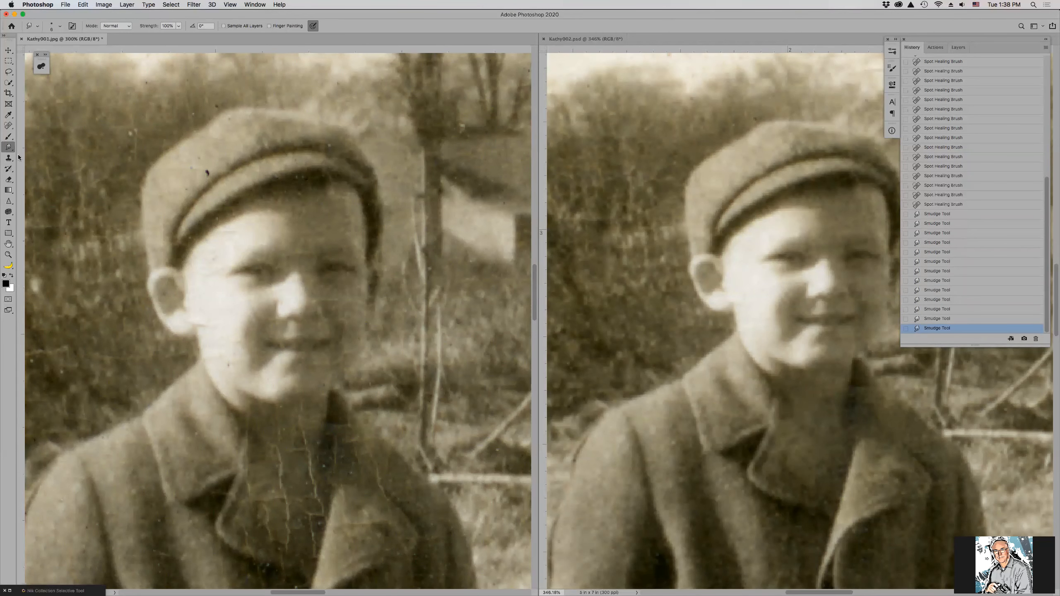
Step: Blend the uneven skin tones on the boy's forehead, hairline and the shaded cheek beside the nose with the Mixer Brush
click(6, 145)
click(42, 146)
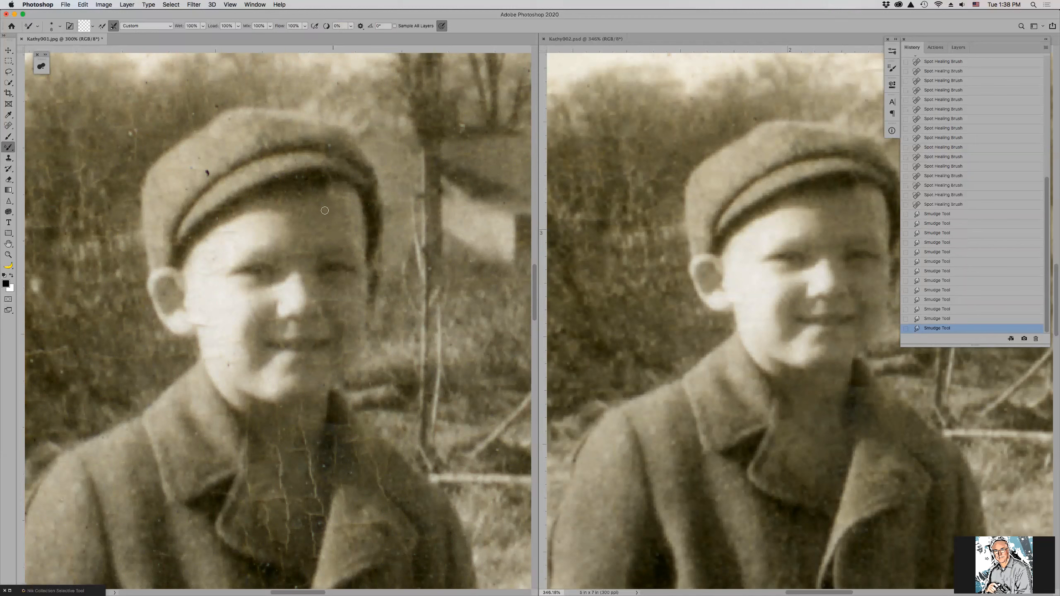
drag(346, 229, 345, 210)
drag(346, 209, 344, 206)
drag(344, 207, 344, 201)
drag(344, 200, 332, 195)
mouse_move(332, 195)
mouse_down()
mouse_move(317, 221)
mouse_move(304, 217)
mouse_move(342, 208)
mouse_up()
drag(319, 298, 337, 289)
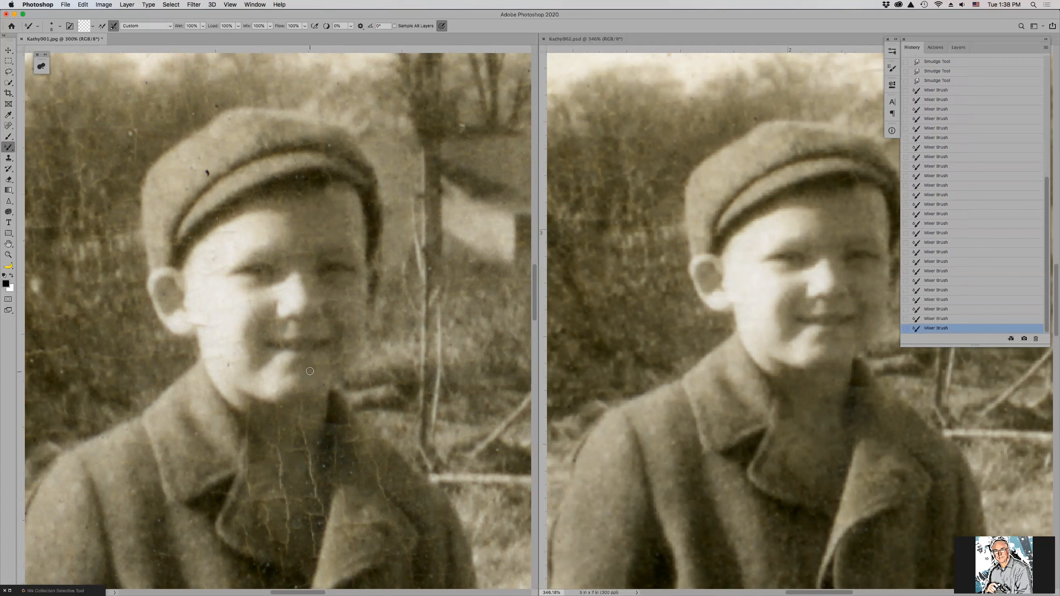
Step: Remove the vertical cracks running down the boy's neck and upper shirt with the Spot Healing Brush
key(j)
drag(302, 403, 307, 458)
mouse_move(309, 456)
mouse_down()
mouse_move(287, 454)
mouse_move(307, 445)
mouse_move(295, 435)
mouse_move(295, 446)
mouse_move(293, 419)
mouse_move(326, 417)
mouse_up()
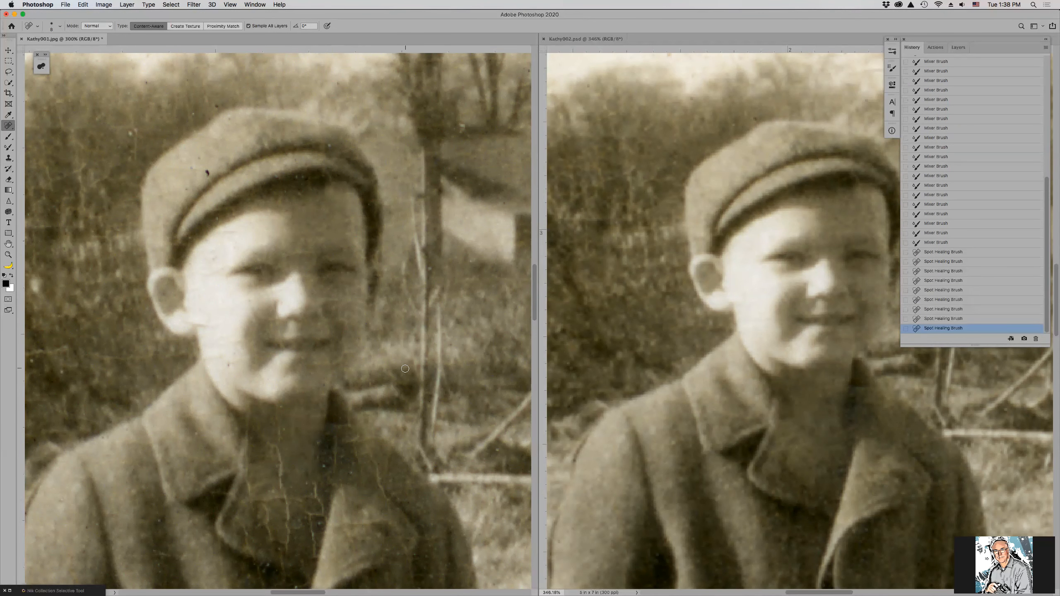
mouse_move(279, 442)
mouse_down()
mouse_move(276, 411)
mouse_move(282, 485)
mouse_move(278, 412)
mouse_up()
click(280, 433)
click(279, 410)
click(321, 444)
click(323, 454)
click(325, 466)
drag(334, 435, 340, 472)
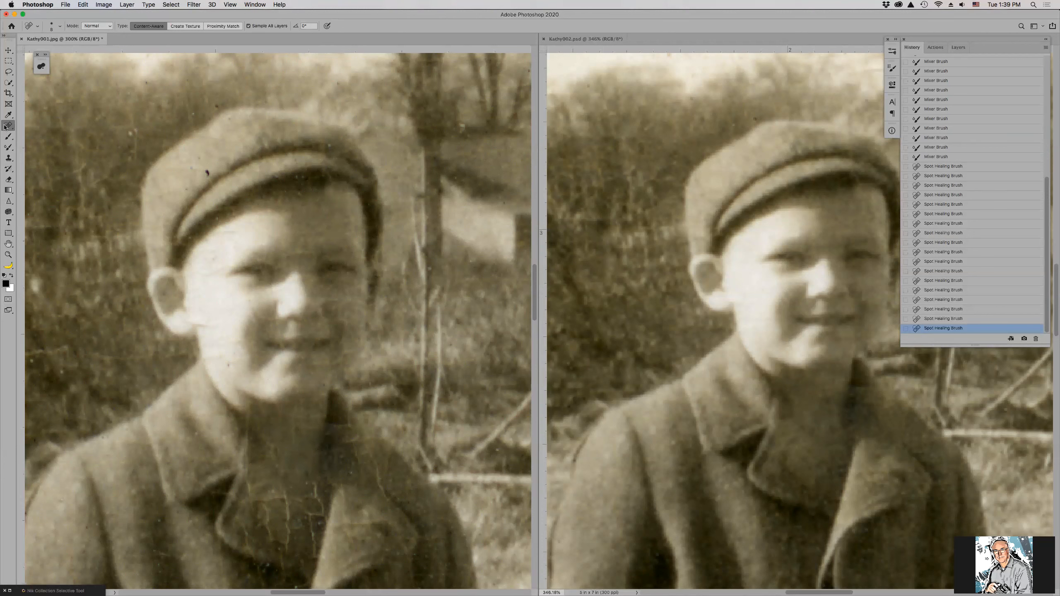
Step: Heal the remaining crack lines in the dark shirt area between the coat lapels with the Spot Healing Brush
key(l)
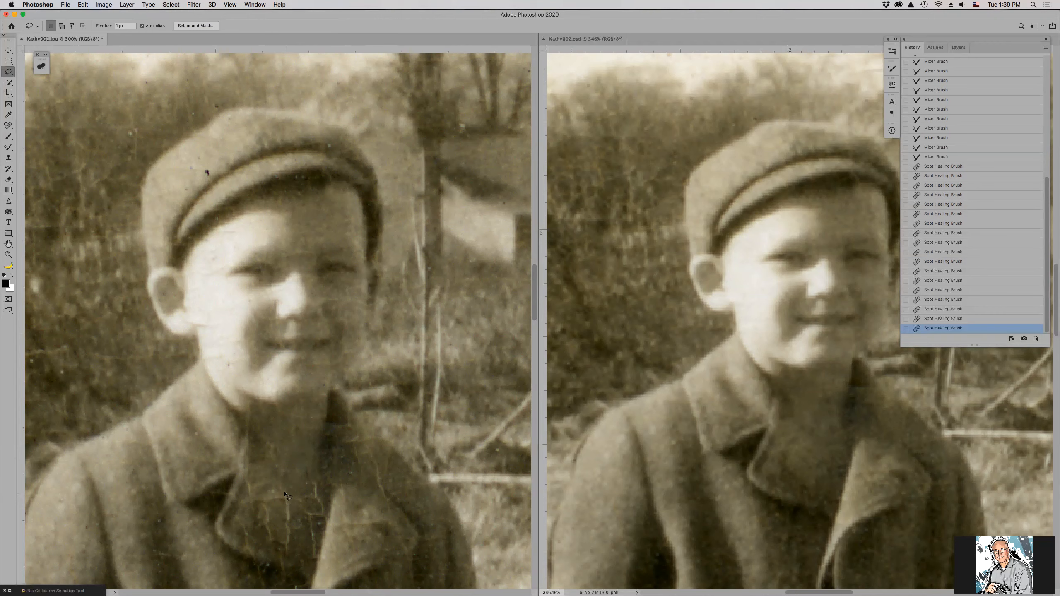
key(j)
drag(285, 498, 295, 499)
mouse_move(293, 499)
mouse_down()
mouse_move(301, 510)
mouse_move(290, 523)
mouse_move(314, 487)
mouse_up()
mouse_move(308, 498)
mouse_down()
mouse_move(322, 501)
mouse_move(312, 516)
mouse_up()
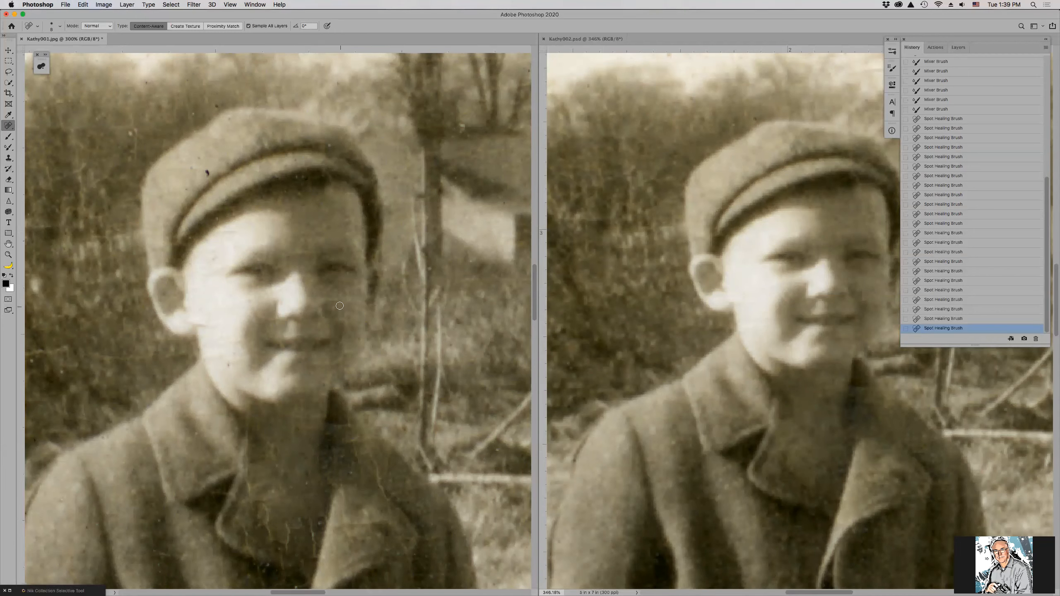
Step: Heal the marks on the shaded cheek and the light fleck in the background beside the tree trunk
mouse_move(340, 306)
mouse_down()
mouse_move(363, 300)
mouse_move(329, 301)
mouse_move(347, 290)
mouse_up()
drag(349, 298, 348, 303)
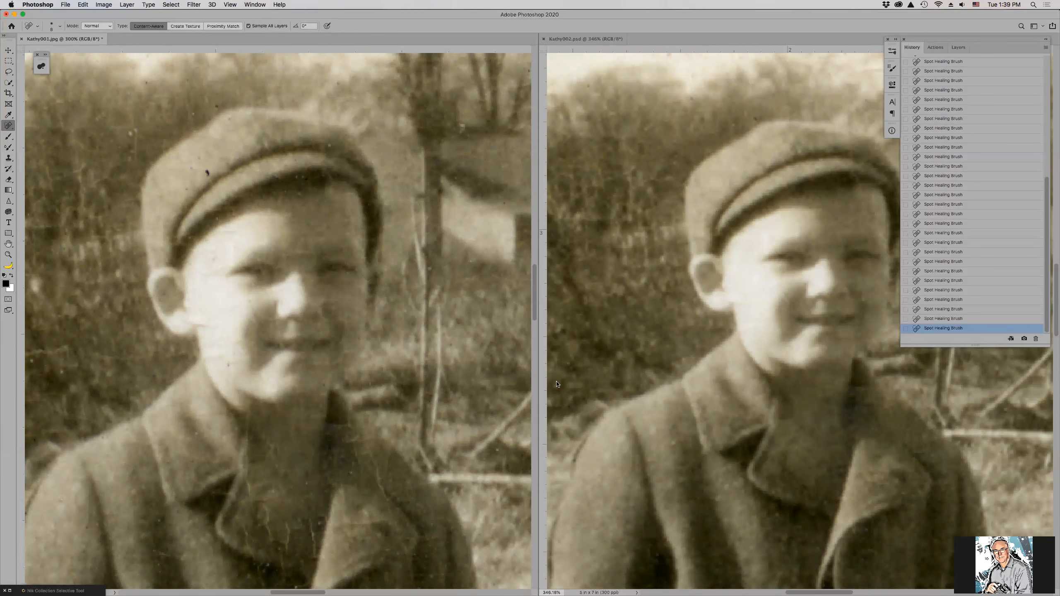
drag(460, 125, 478, 131)
Step: Zoom both documents out to the whole photo and compare Kathy001.jpg with the restored Kathy002.psd
key(super+0)
key(super+minus)
key(super+plus)
key(super+plus)
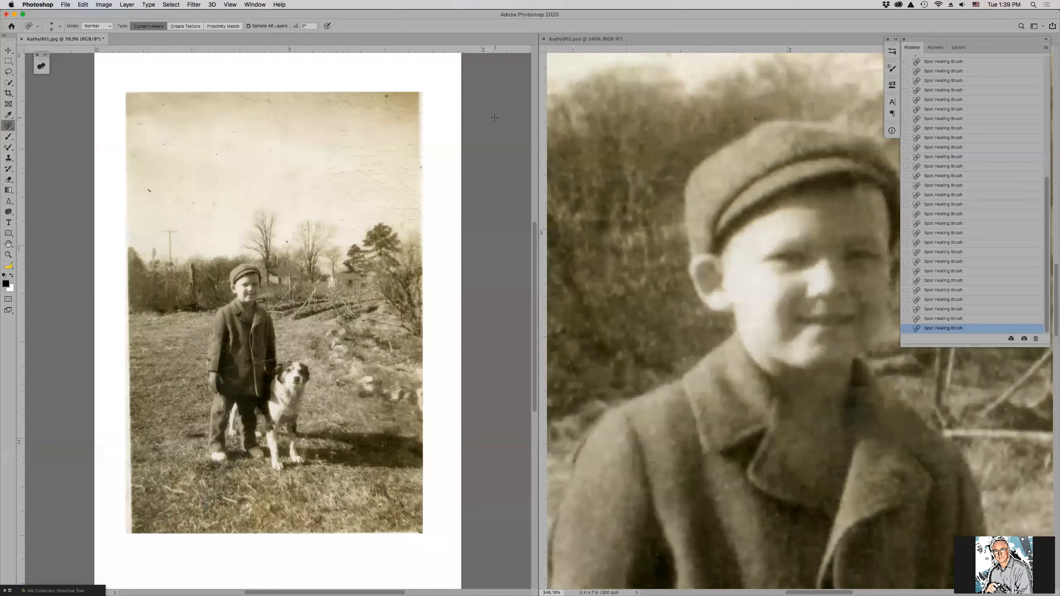
key(ctrl+Tab)
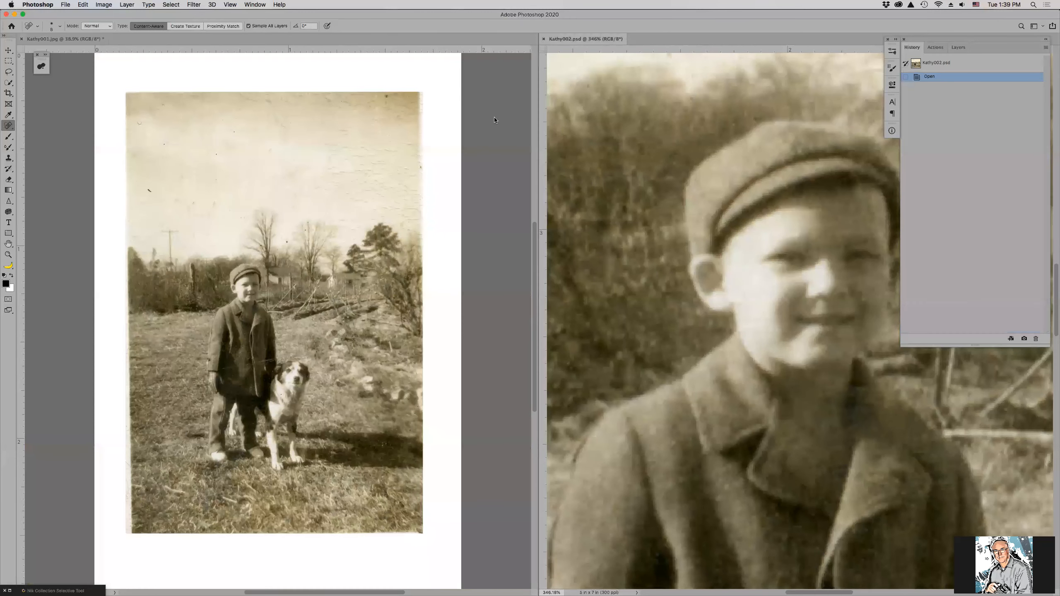
key(super+0)
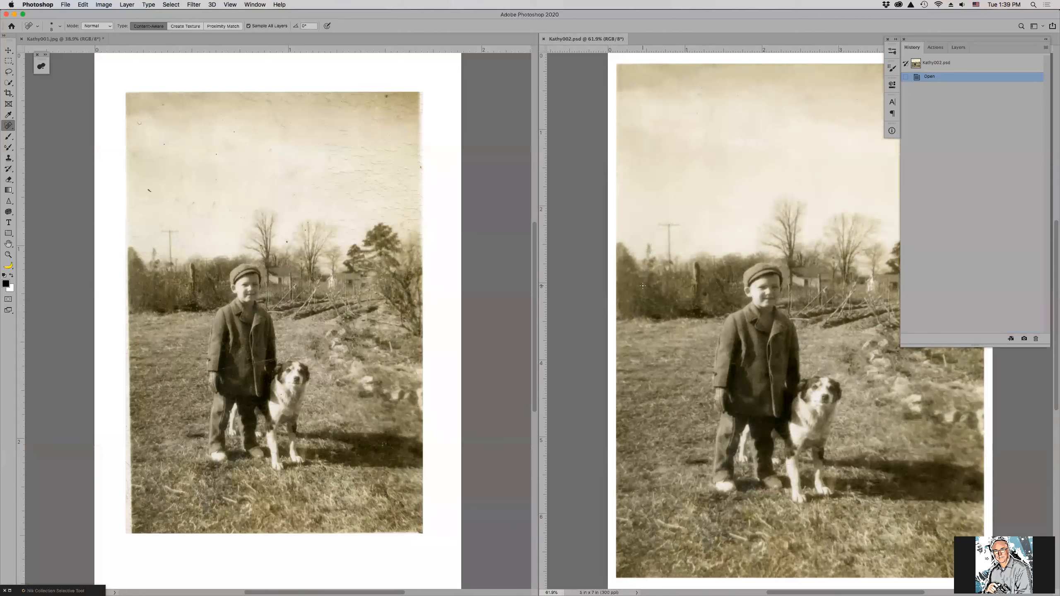
key(ctrl+Tab)
key(ctrl+Tab)
key(ctrl+Tab)
key(ctrl+Tab)
key(ctrl+Tab)
key(ctrl+Tab)
click(100, 39)
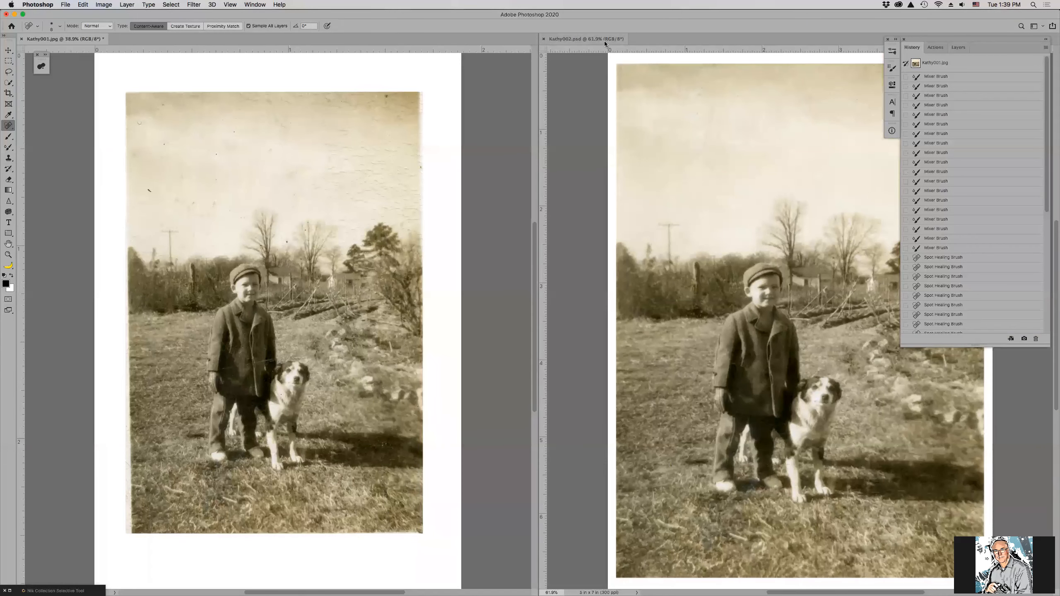
Step: Close Kathy002.psd, and close Kathy001.jpg without saving its changes
click(604, 40)
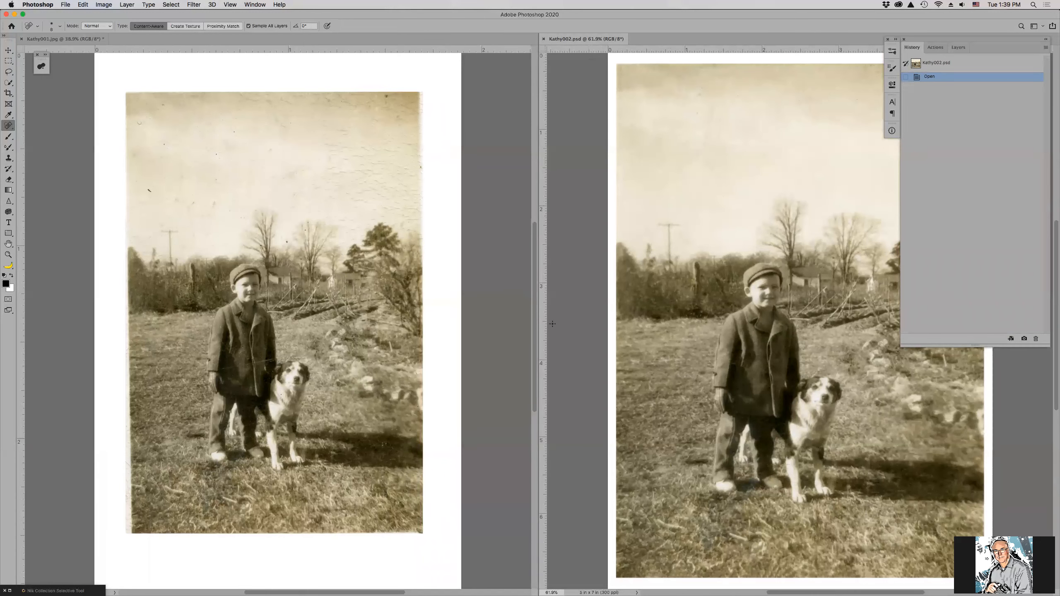
key(super+w)
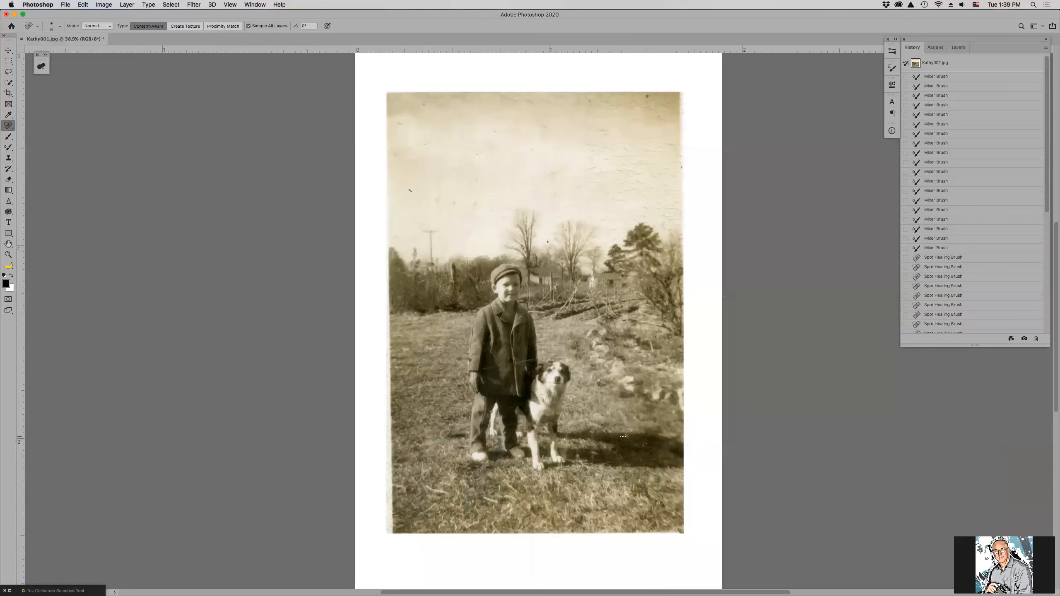
key(super+w)
key(super+d)
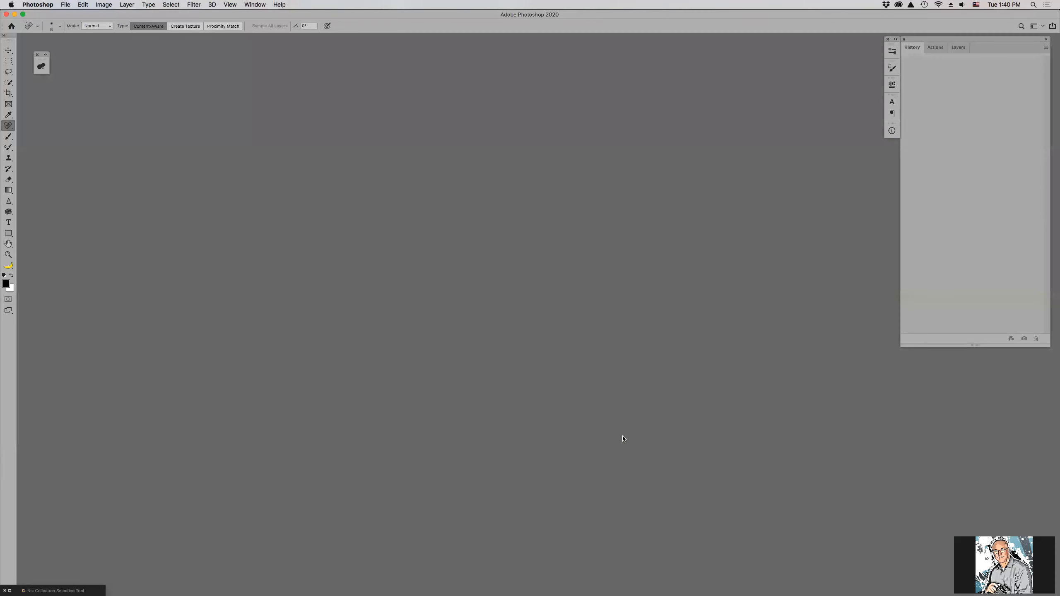
Step: Switch to Adobe Bridge and open the four-photo scan OLD 1.jpg from the OLD Retouching folder in Photoshop
key(super+Tab)
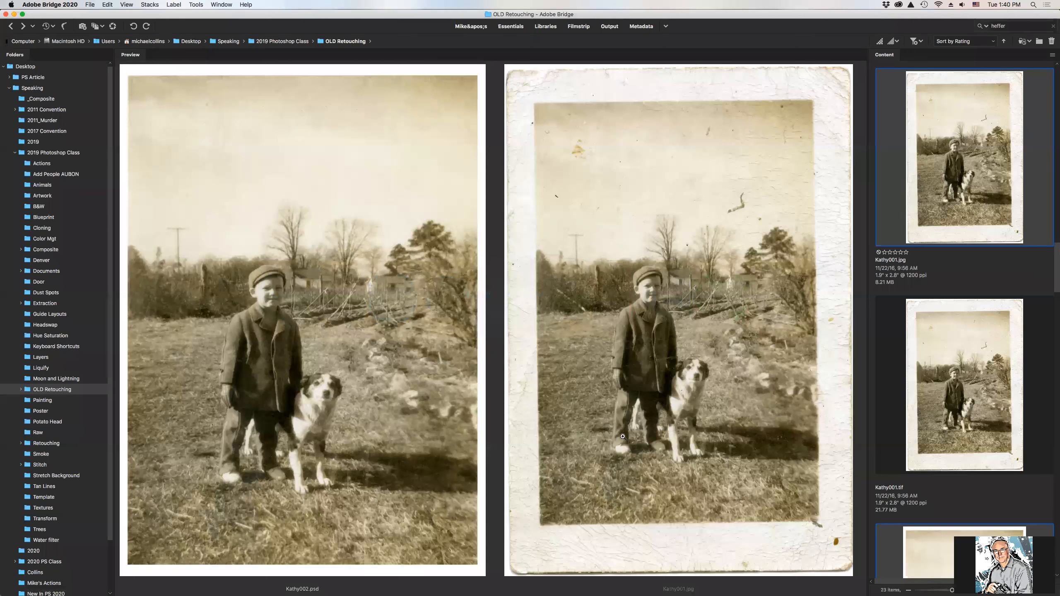
scroll(989, 474, down, 5)
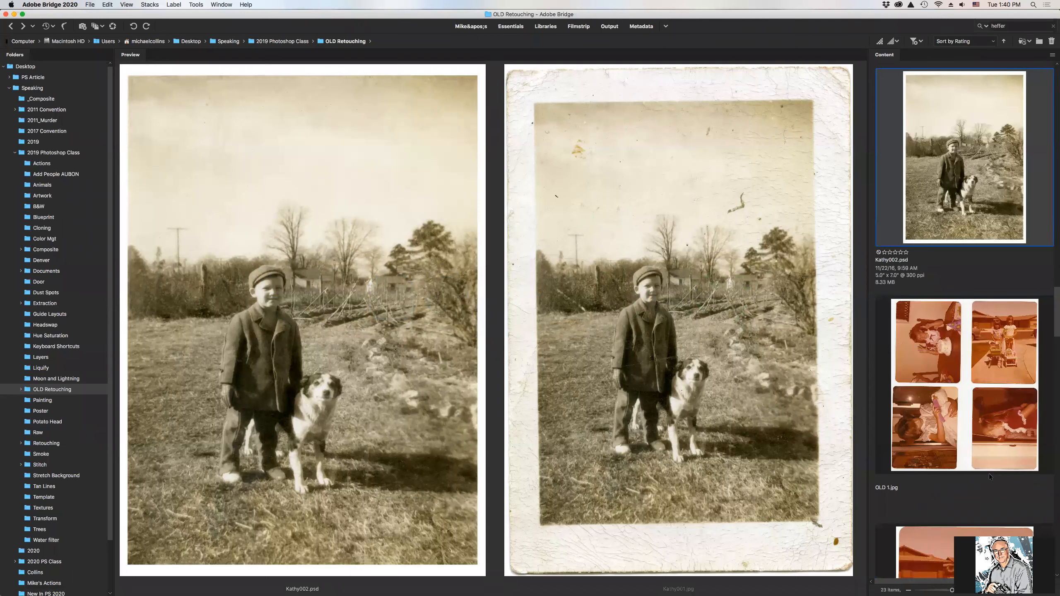
click(978, 192)
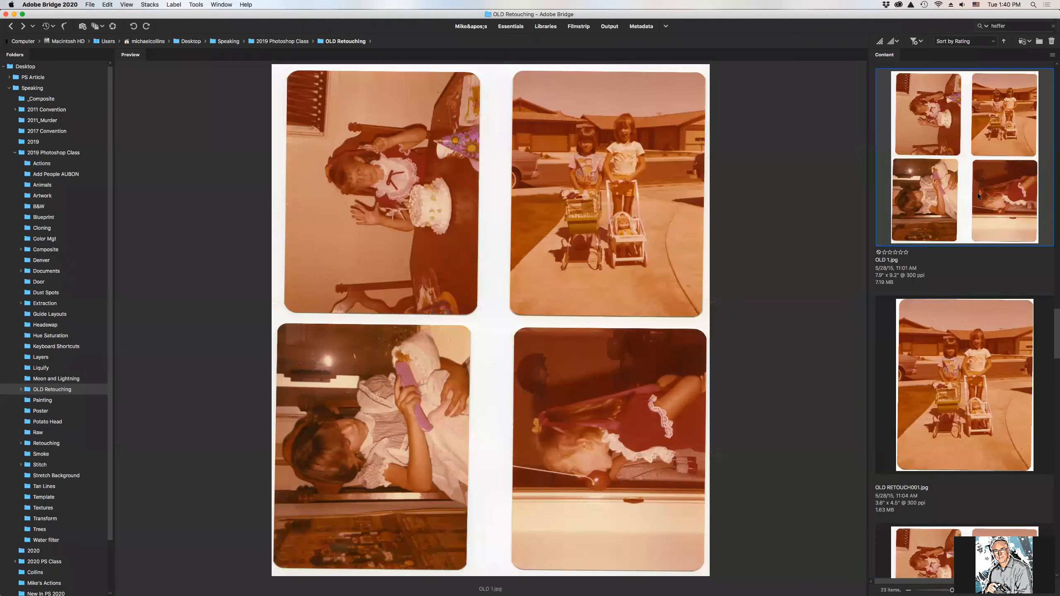
double_click(961, 188)
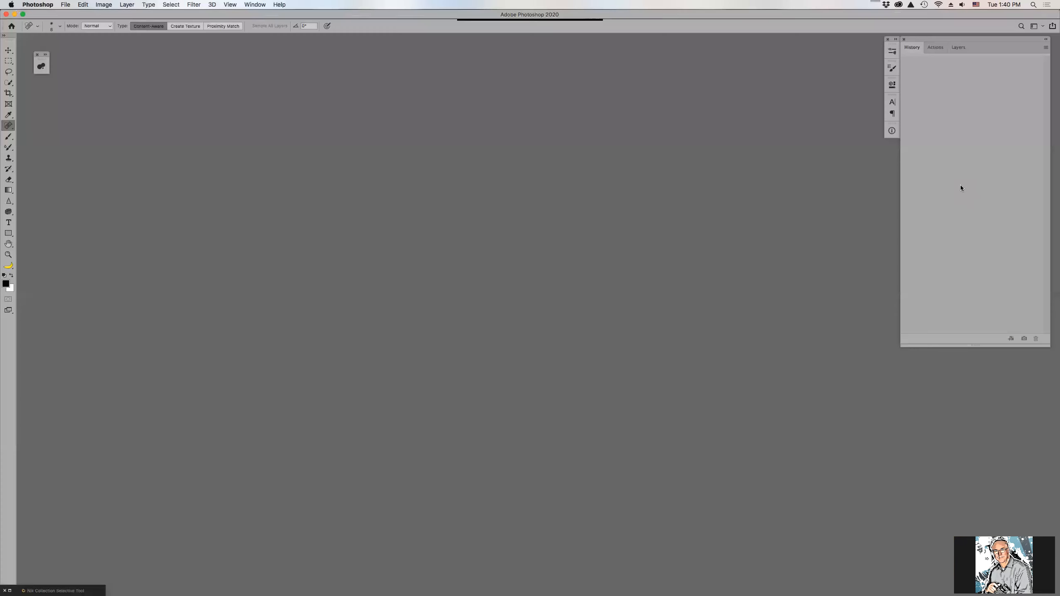
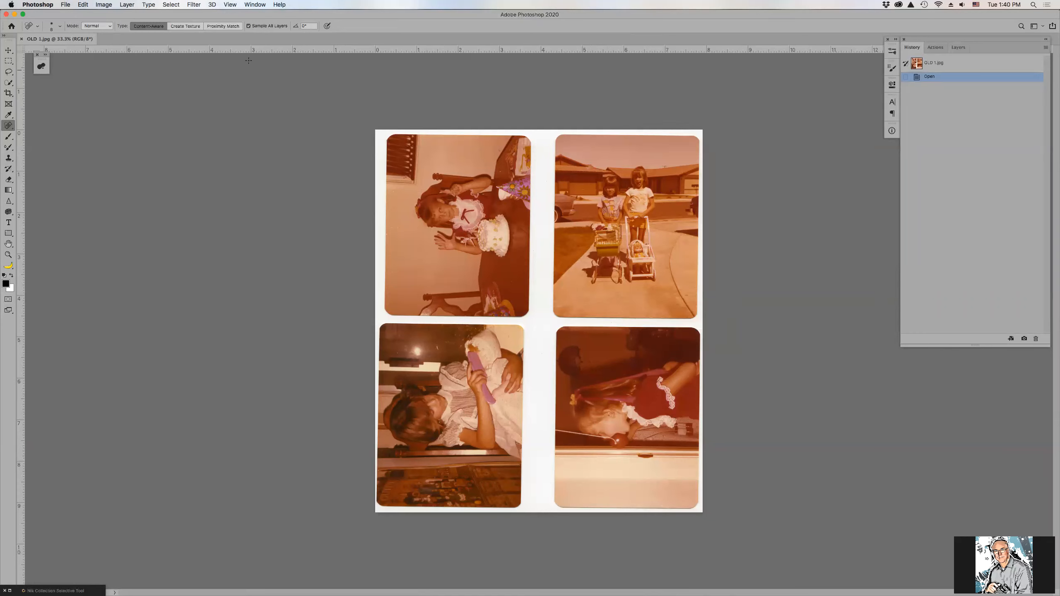
Step: Split the scanned sheet into separate images with the Crop and Straighten Photos command
click(81, 5)
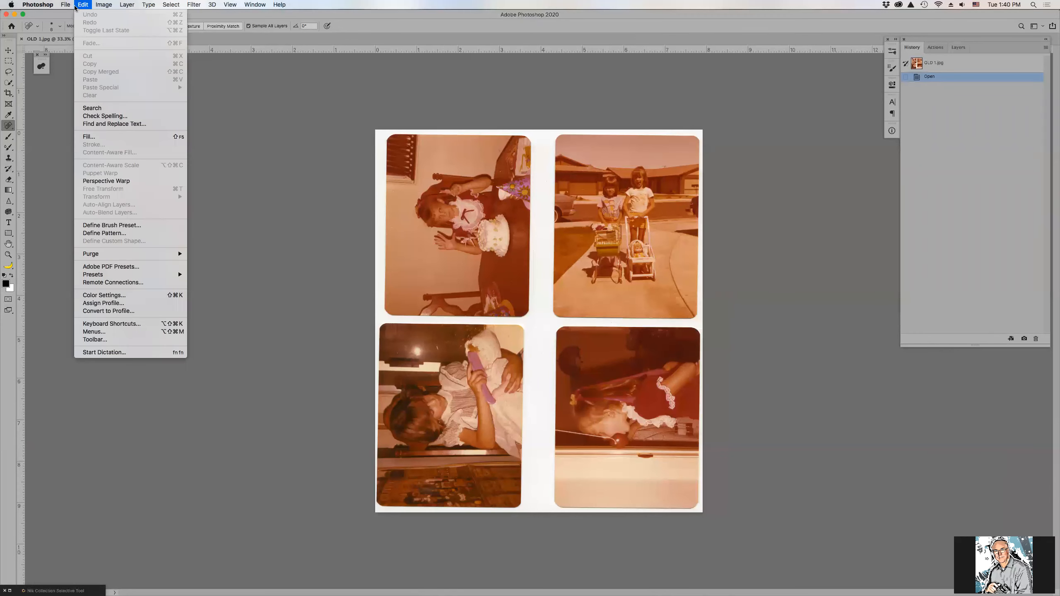
mouse_move(71, 9)
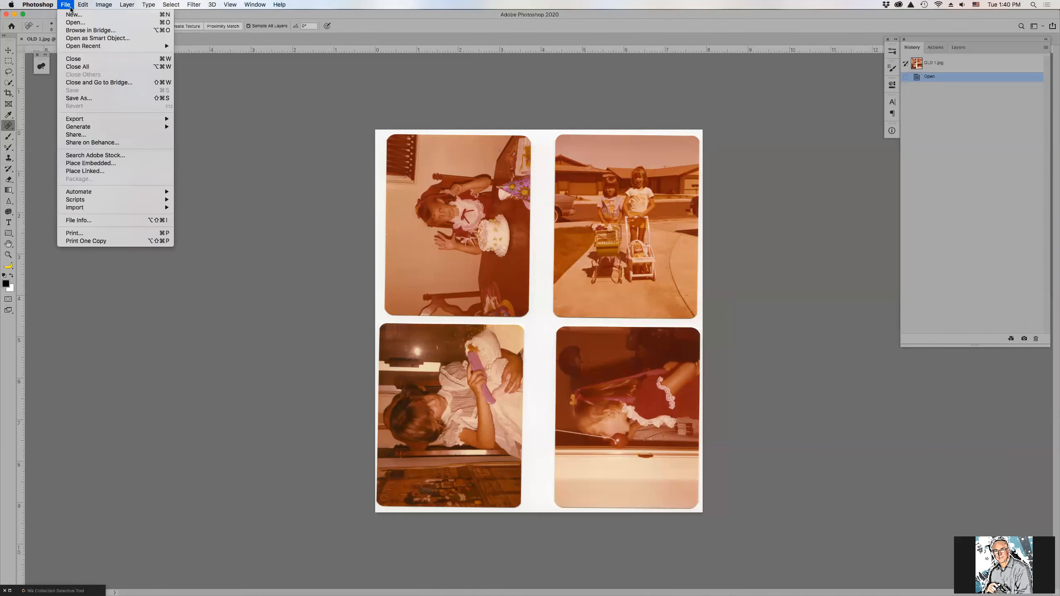
mouse_move(113, 195)
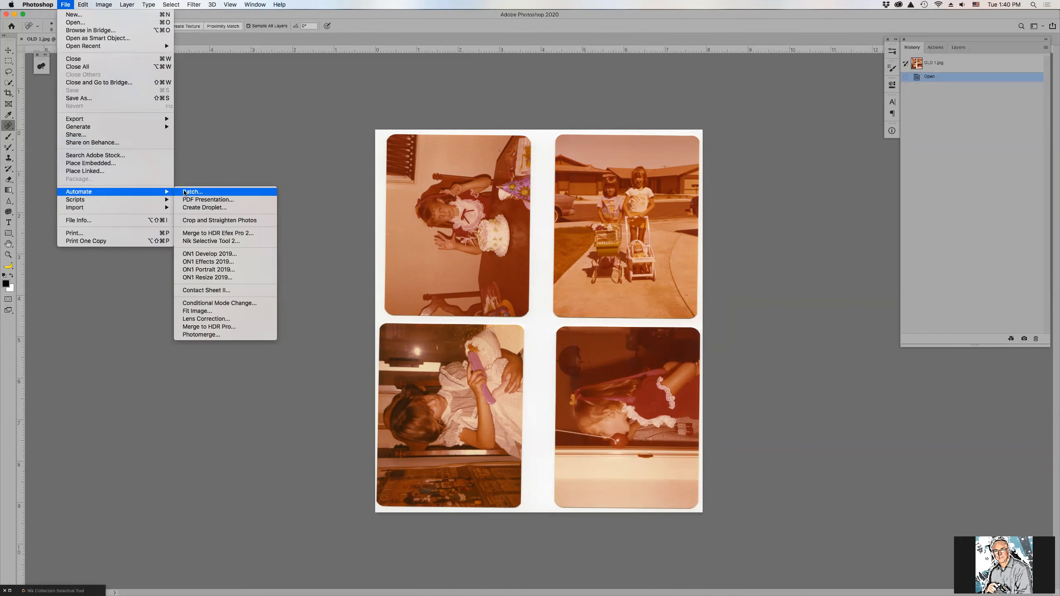
click(219, 221)
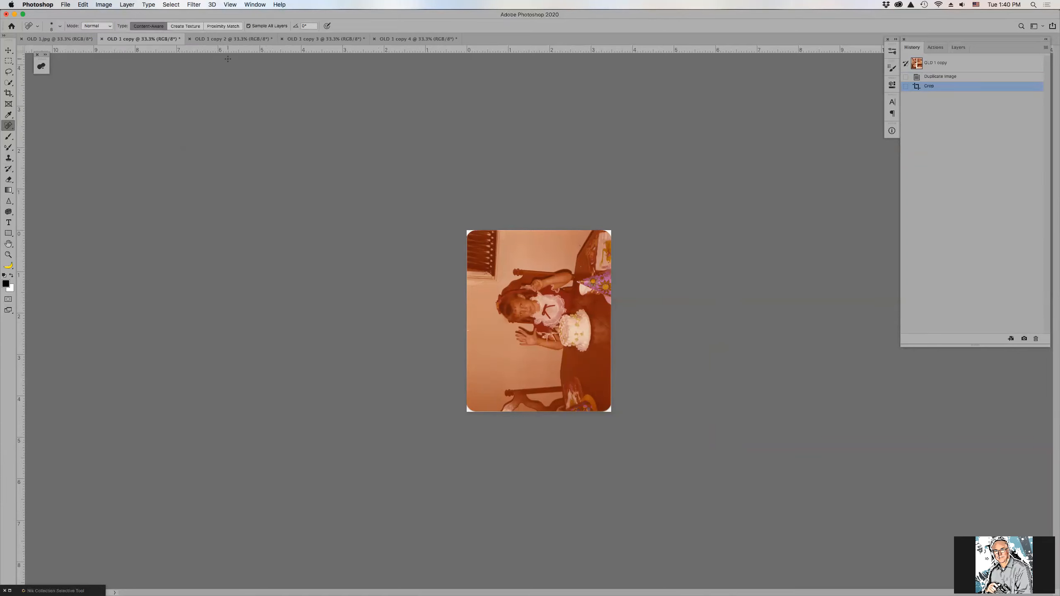
Step: Look through the separated photo documents, finishing on OLD 1 copy 2 with the two girls outdoors
click(232, 41)
click(313, 40)
click(407, 41)
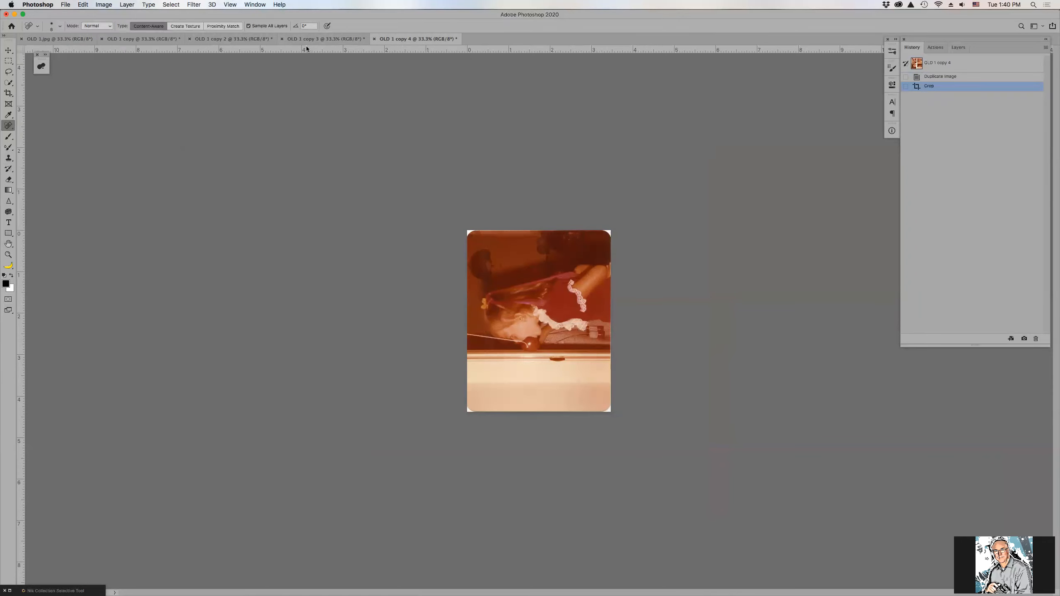
click(297, 39)
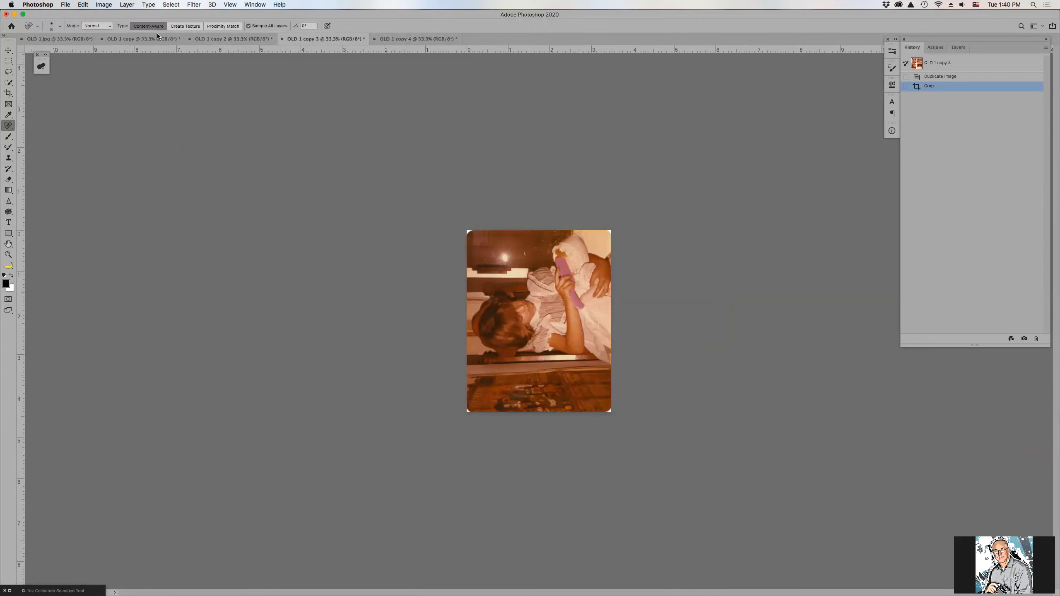
click(251, 40)
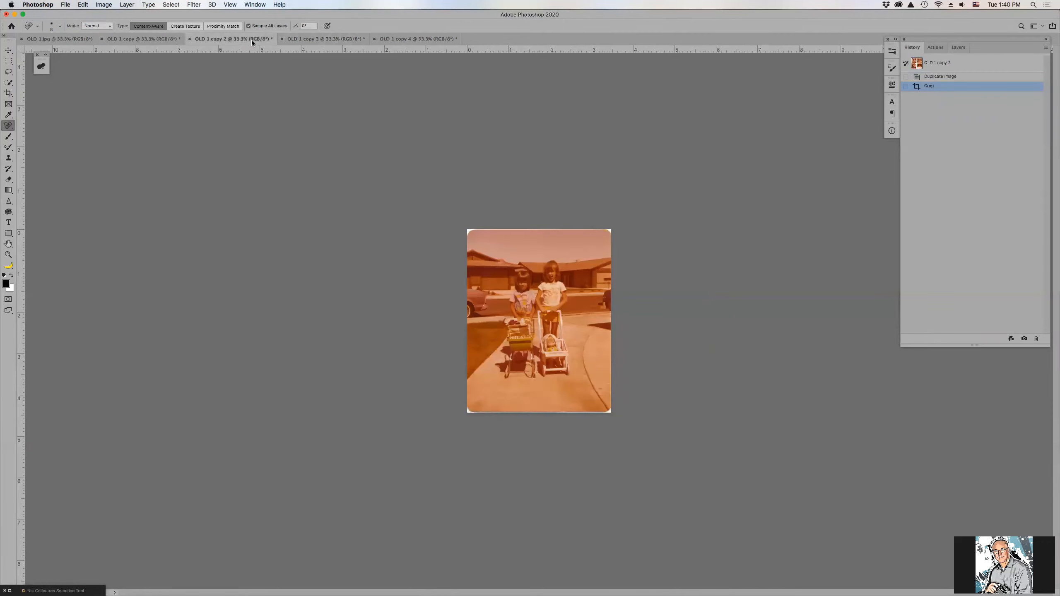
click(105, 5)
click(104, 5)
click(105, 6)
mouse_move(138, 85)
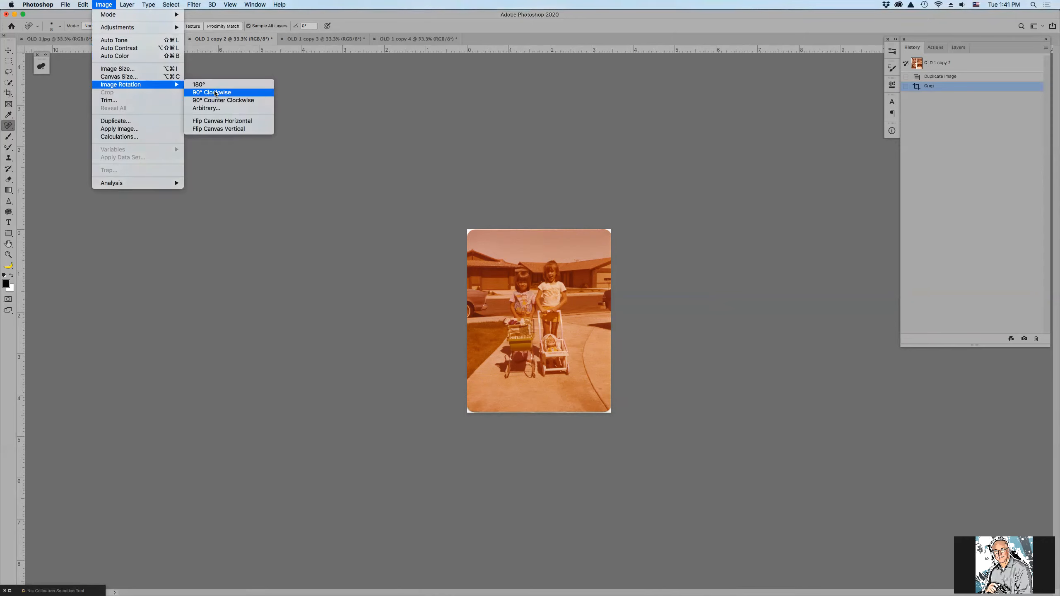
click(190, 93)
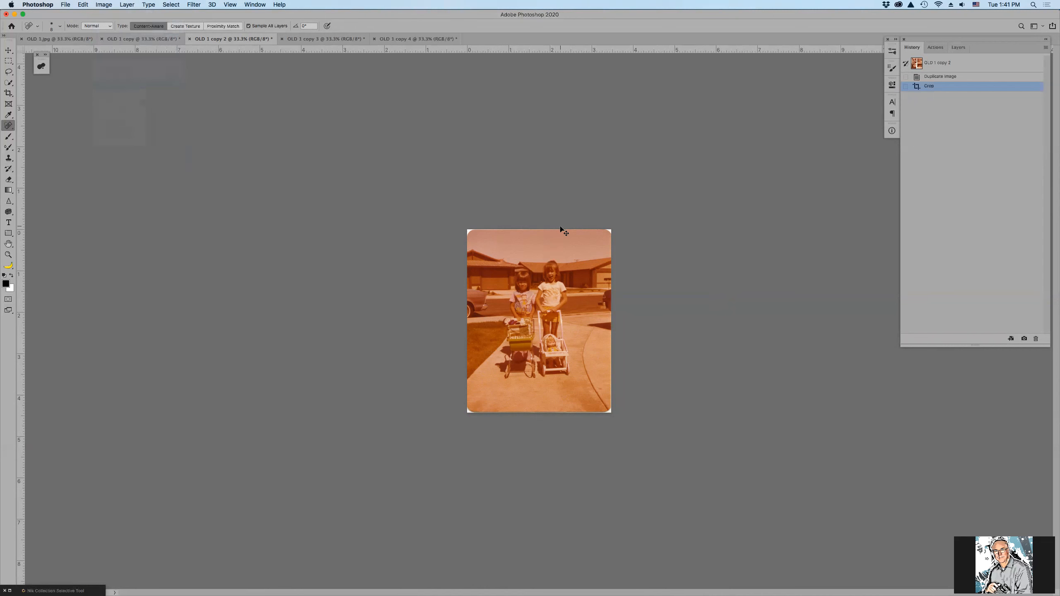
Step: Try the Auto Color correction on the orange-tinted photo of the two girls, and undo it
key(super+0)
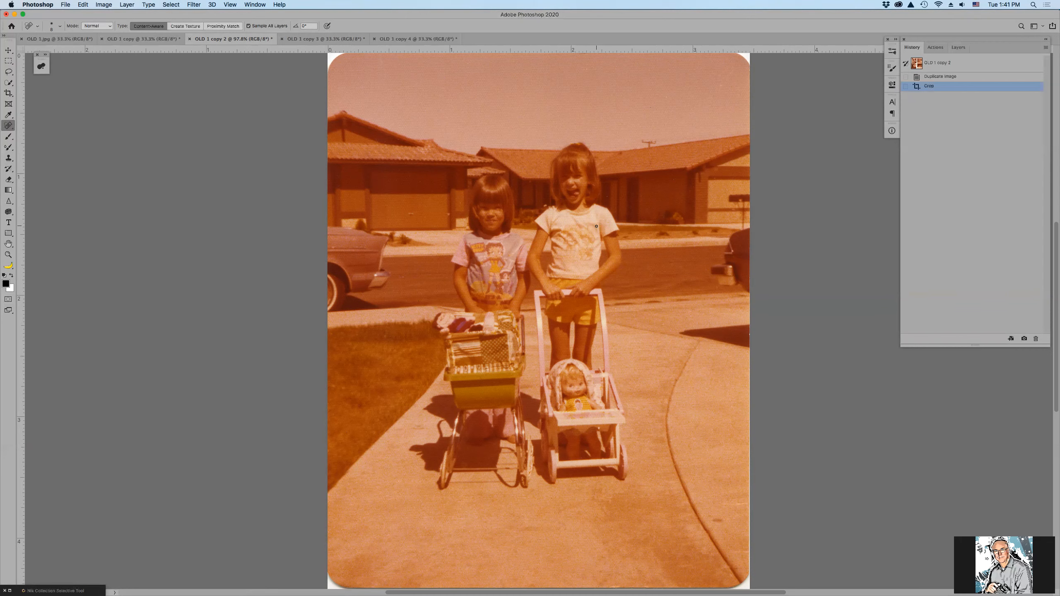
click(106, 5)
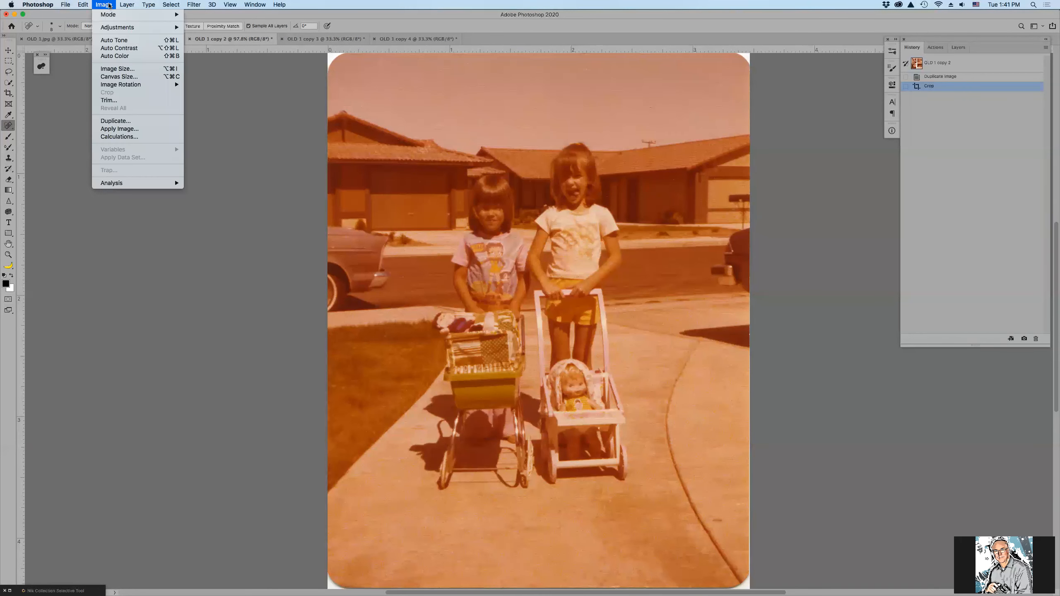
click(117, 55)
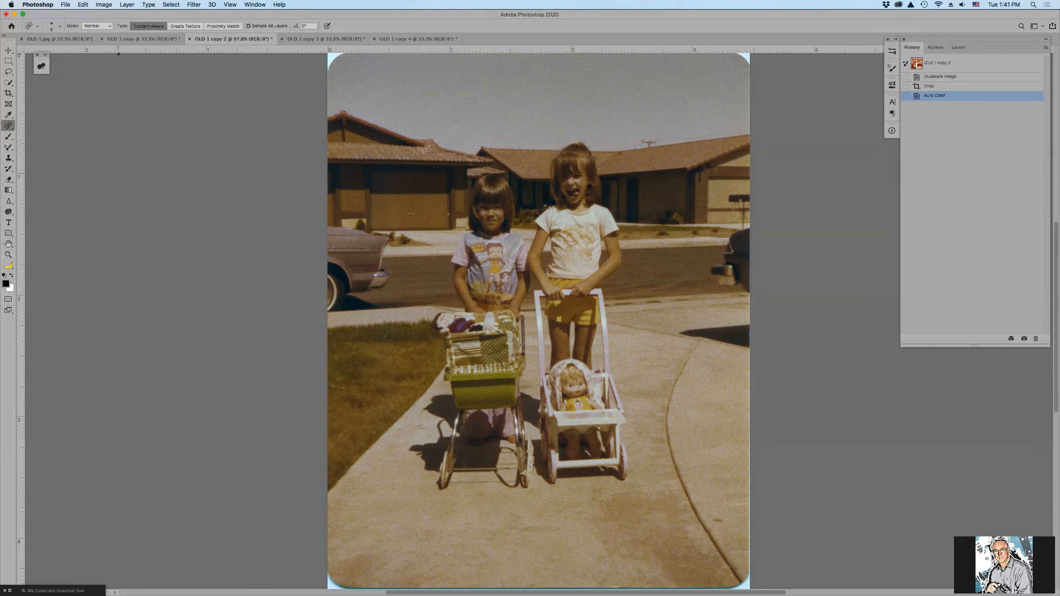
key(super+z)
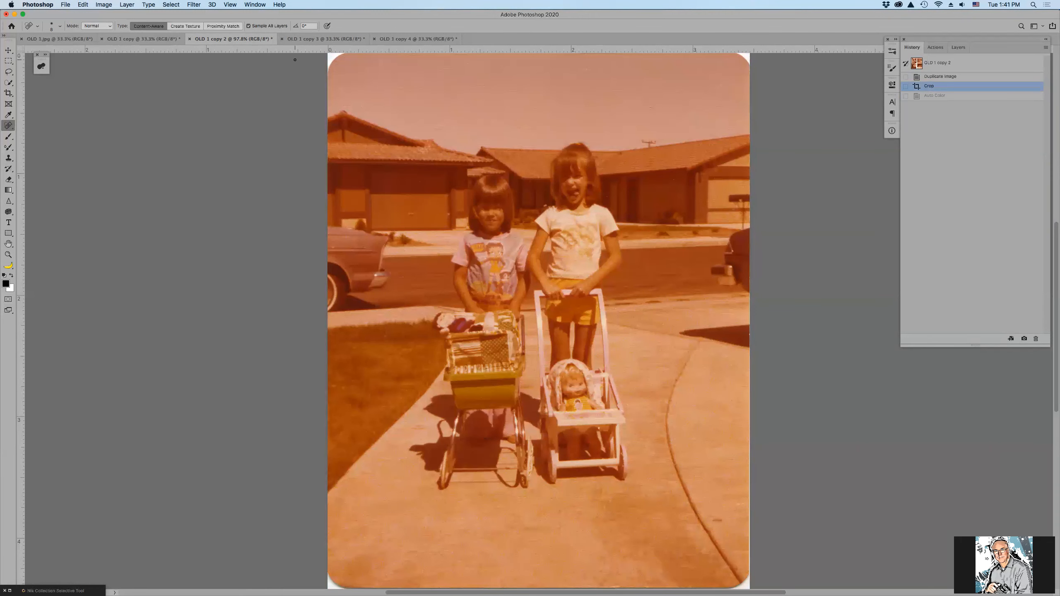
Step: Add a Levels adjustment layer and set the red channel's input black point to 76 and white point to 231
click(960, 47)
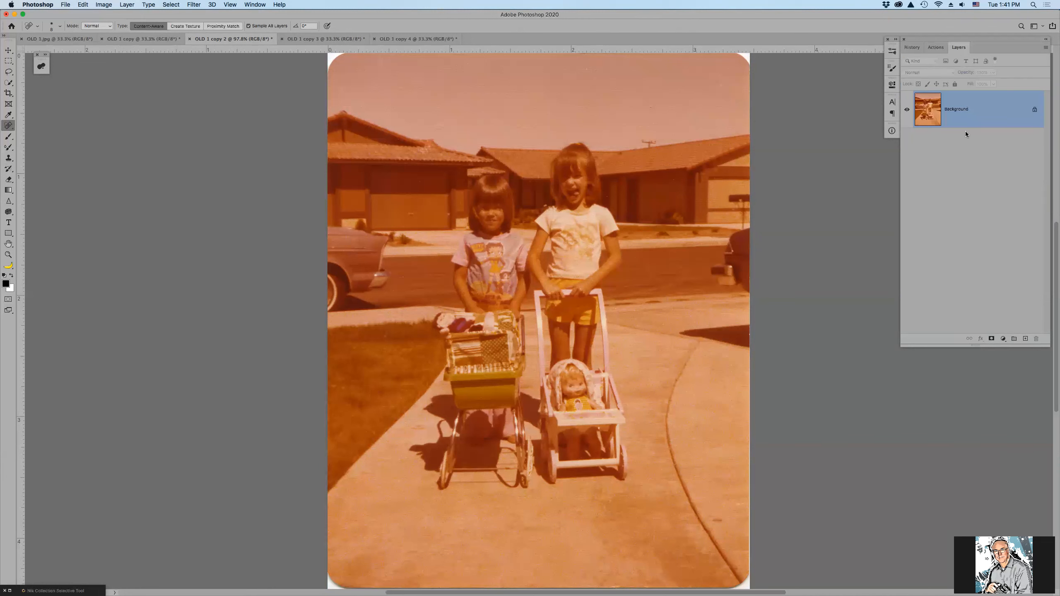
click(1004, 340)
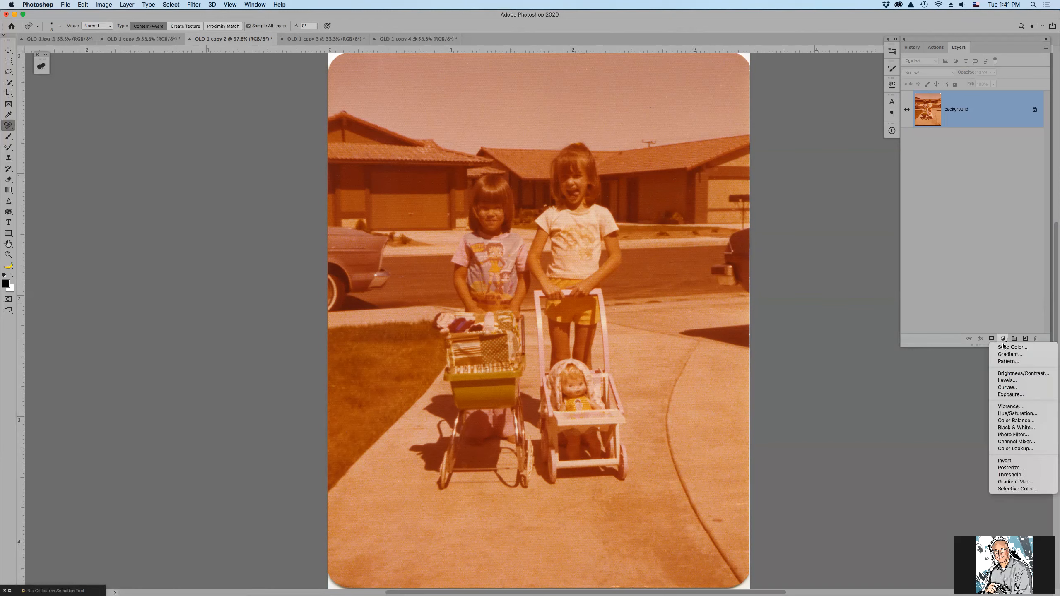
click(1006, 381)
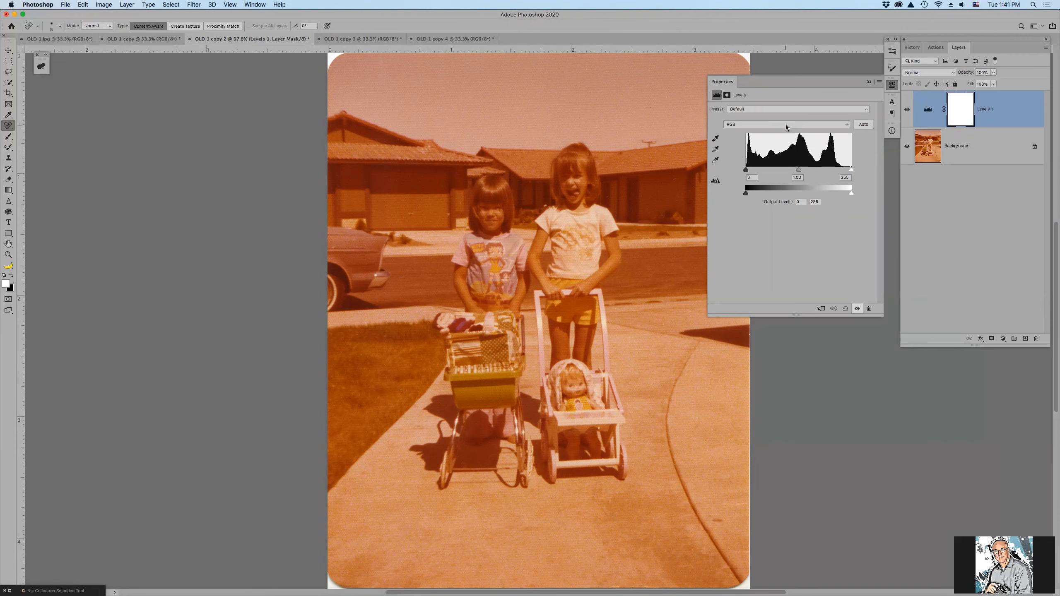
click(767, 123)
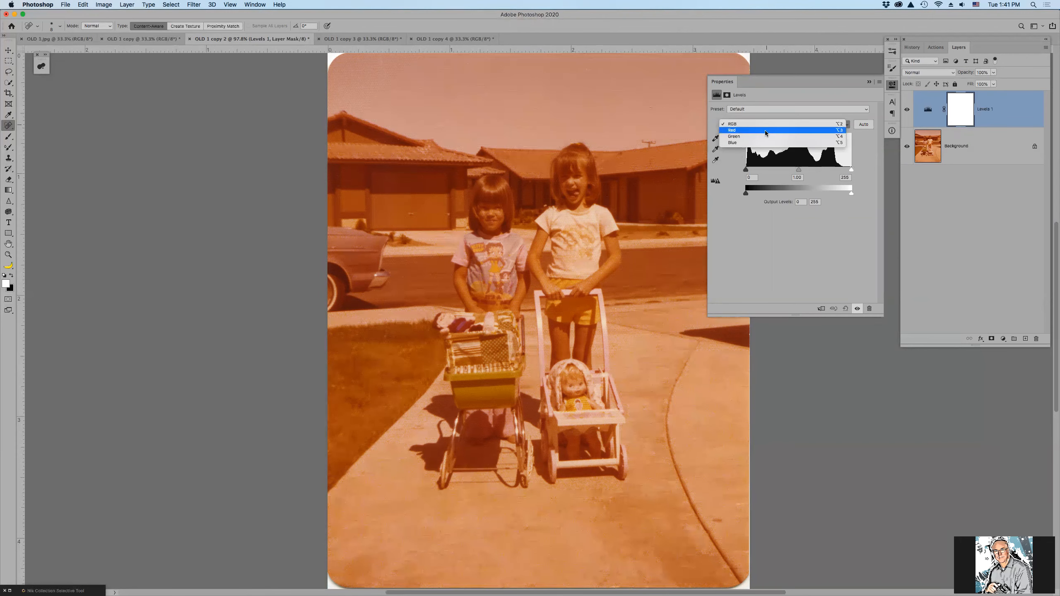
click(765, 130)
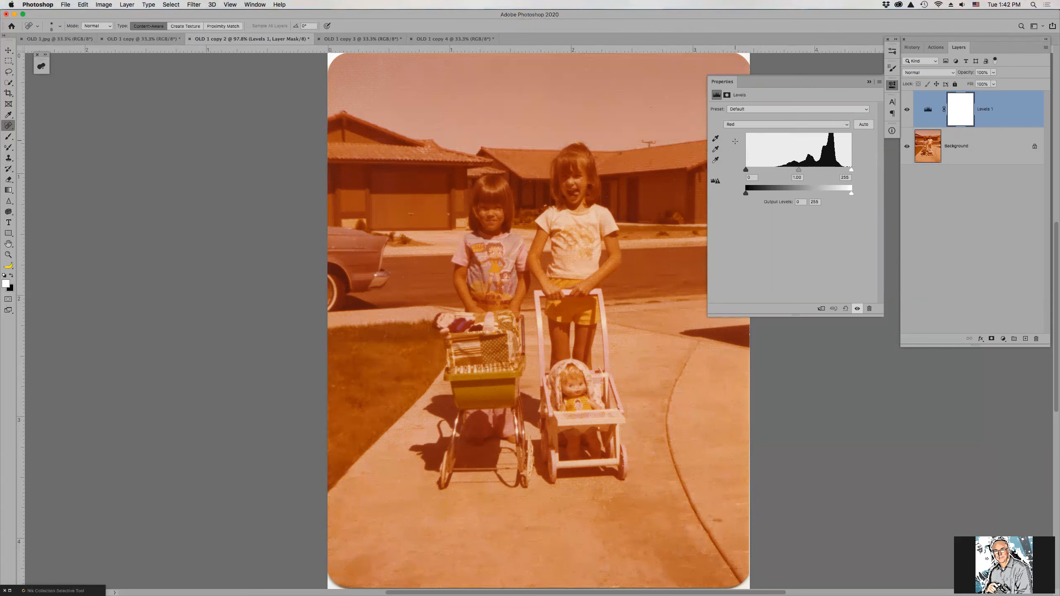
drag(746, 170, 777, 170)
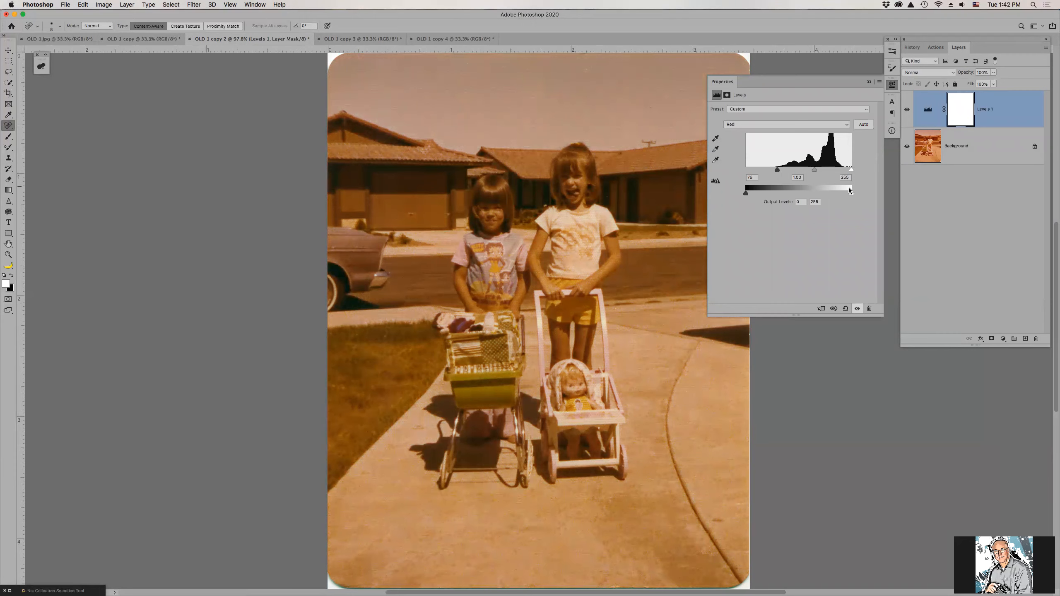
drag(852, 171, 841, 170)
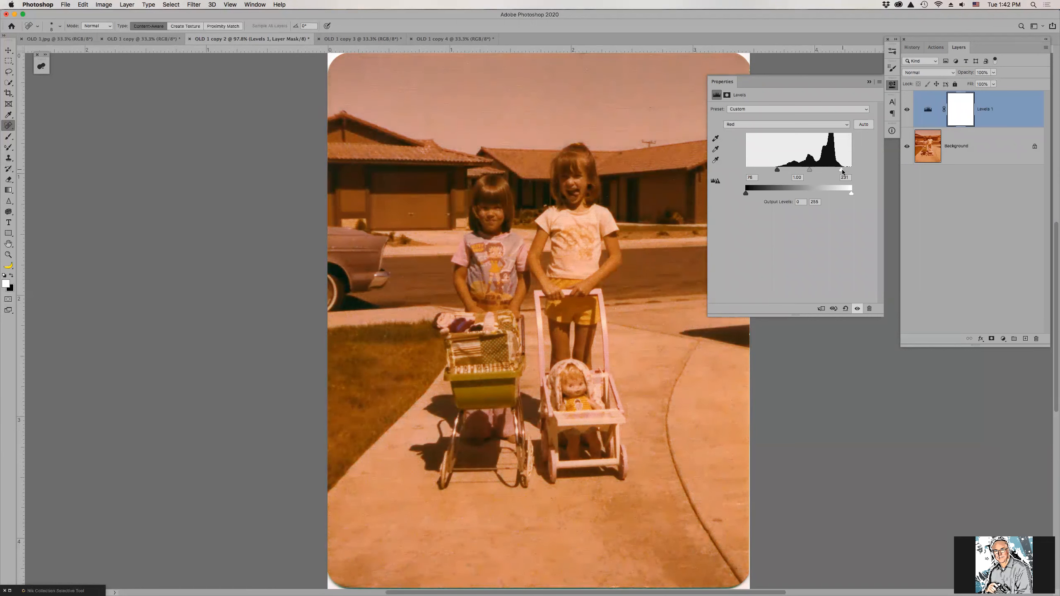
Step: Set the green channel's input black point to 14 and white point to 196 in the Levels adjustment
click(760, 123)
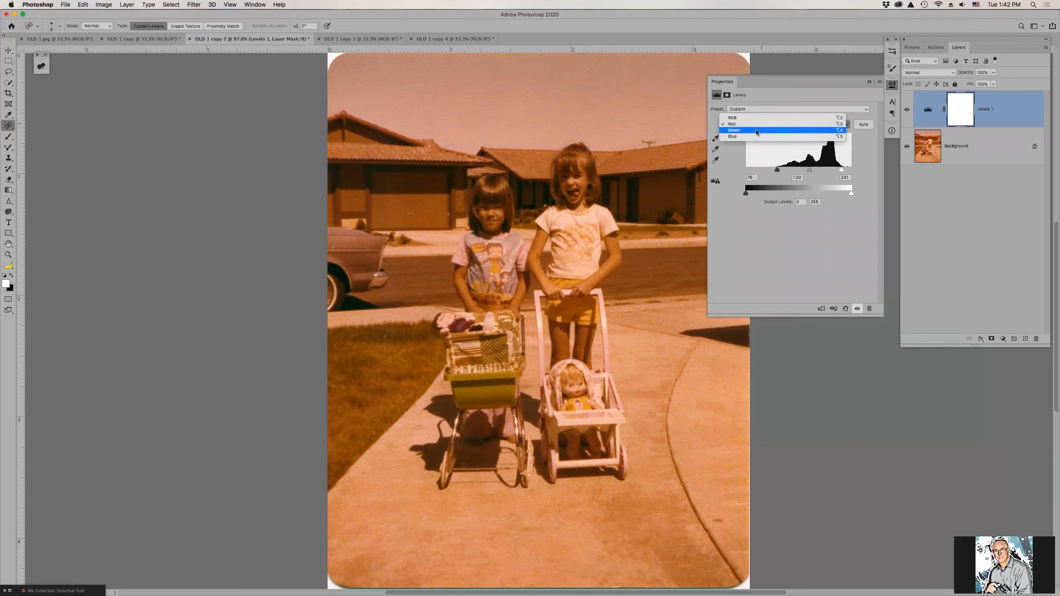
click(759, 133)
drag(747, 169, 751, 171)
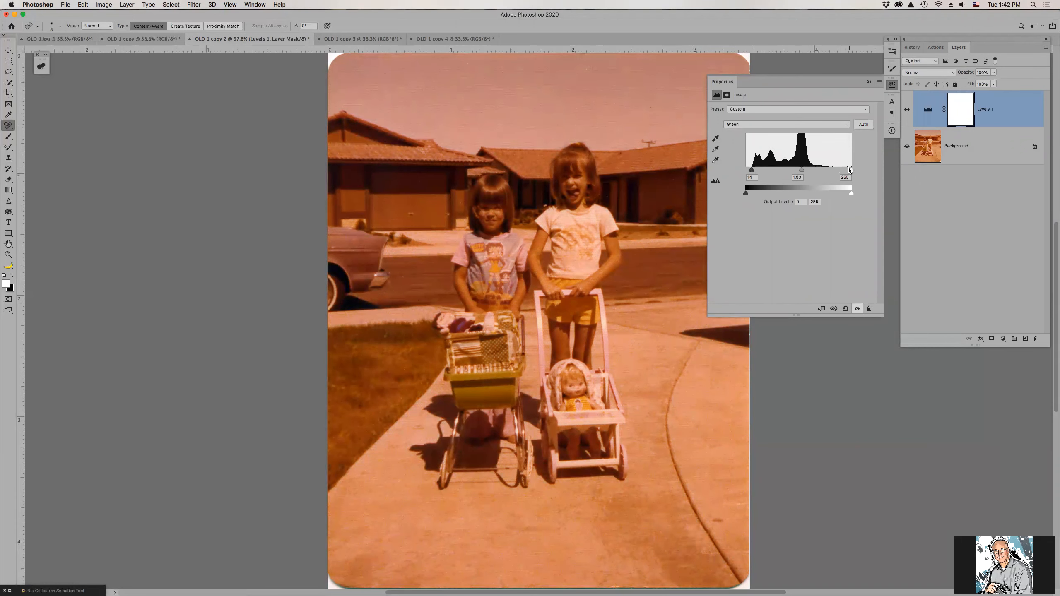
drag(845, 168, 826, 165)
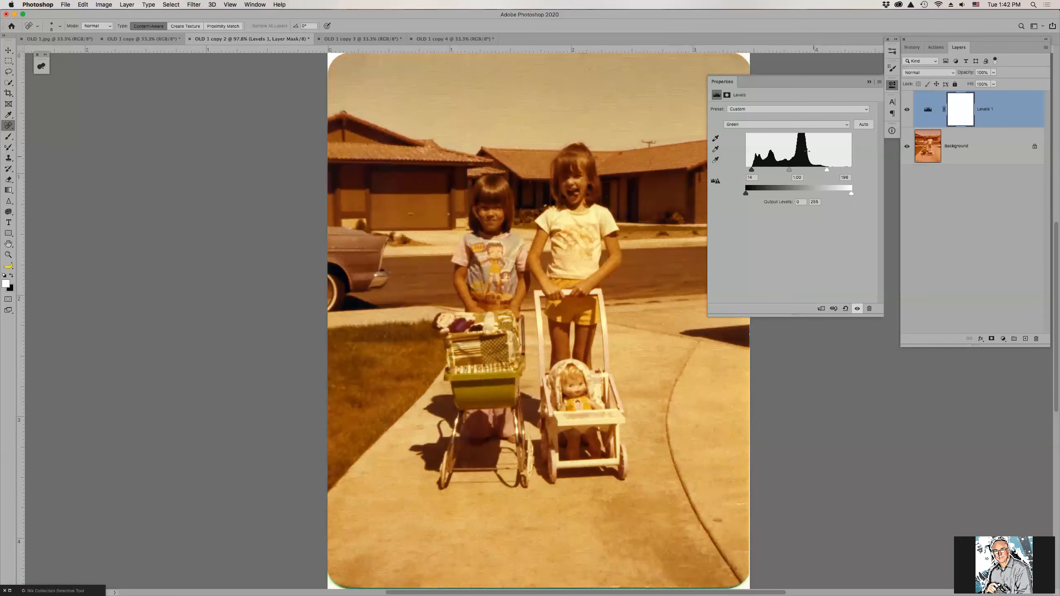
Step: Lower the blue channel's input white point to 181 and close the Levels settings
click(768, 125)
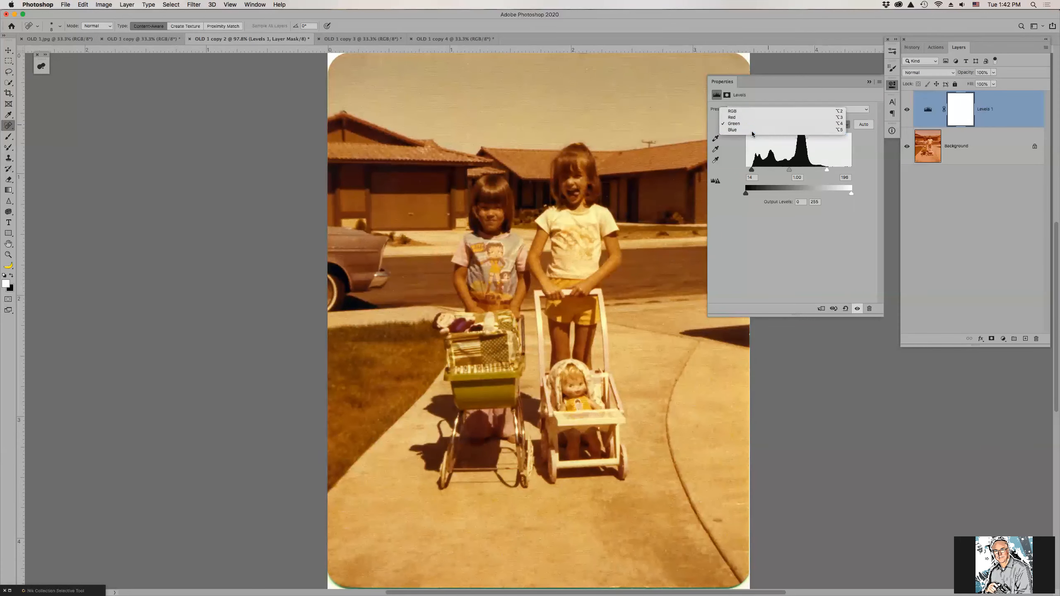
click(753, 131)
drag(851, 170, 829, 168)
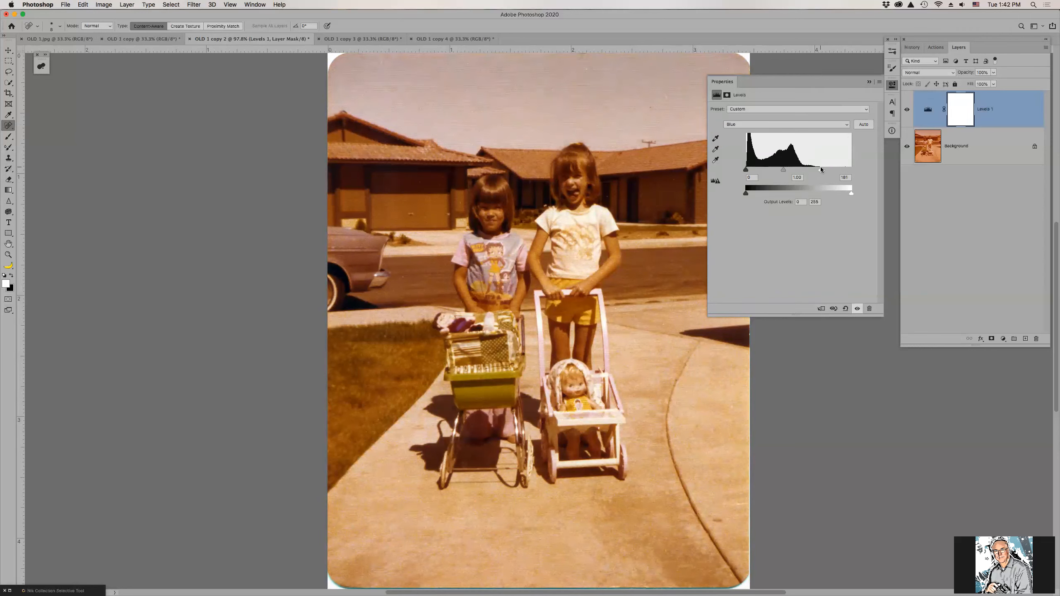
click(869, 82)
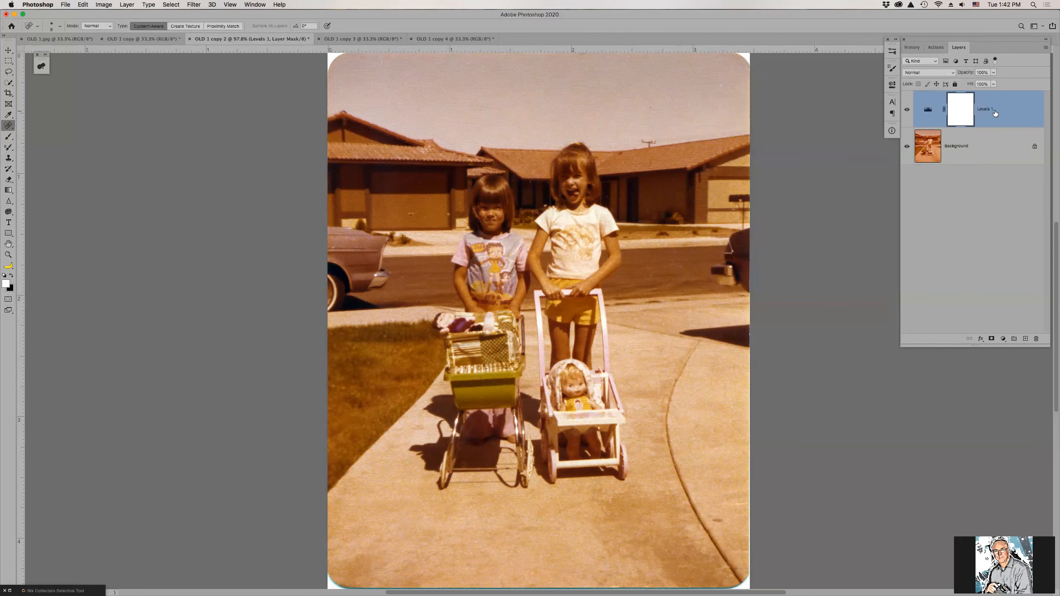
Step: Hide the Levels layer, duplicate the Background layer and apply Auto Color to the duplicate
click(907, 109)
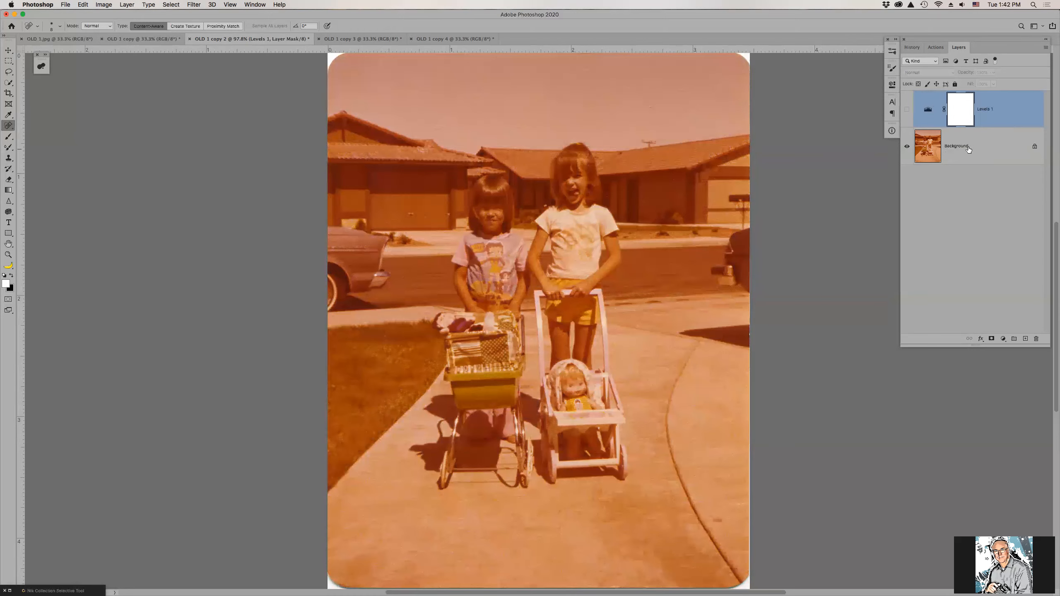
click(969, 149)
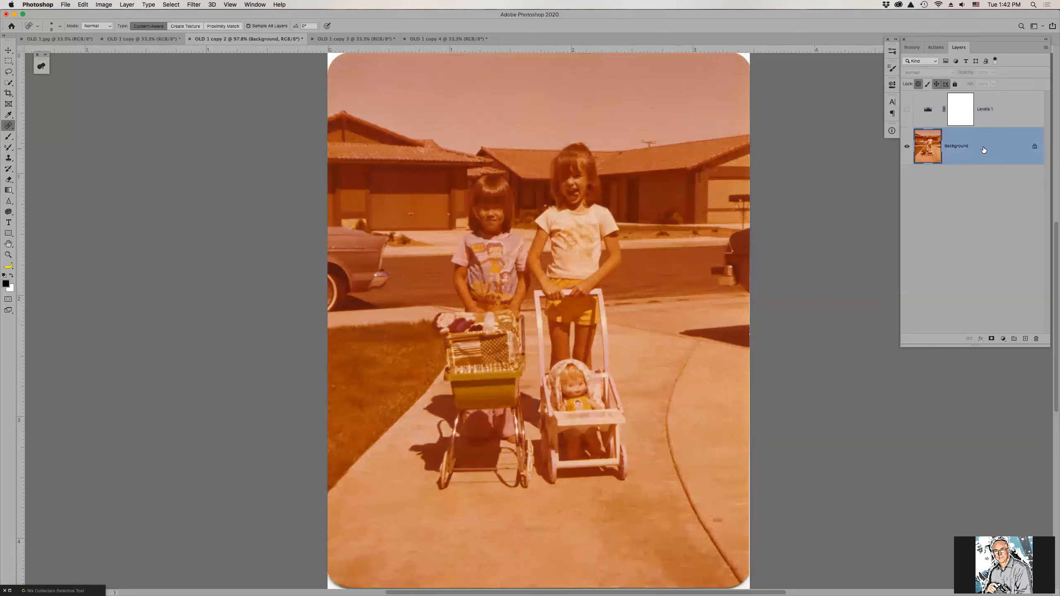
key(super+j)
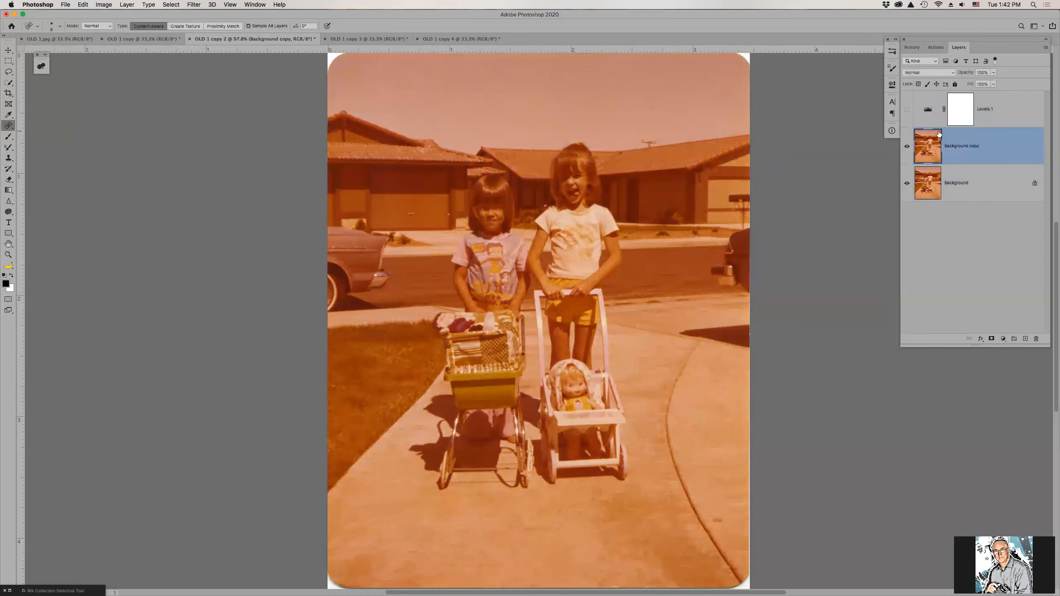
click(108, 5)
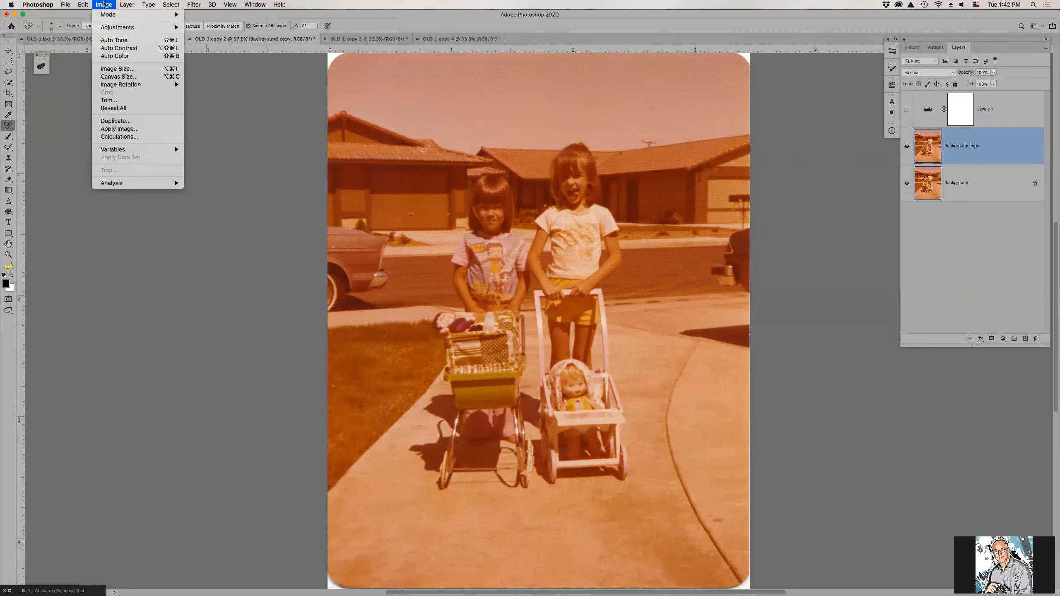
click(115, 56)
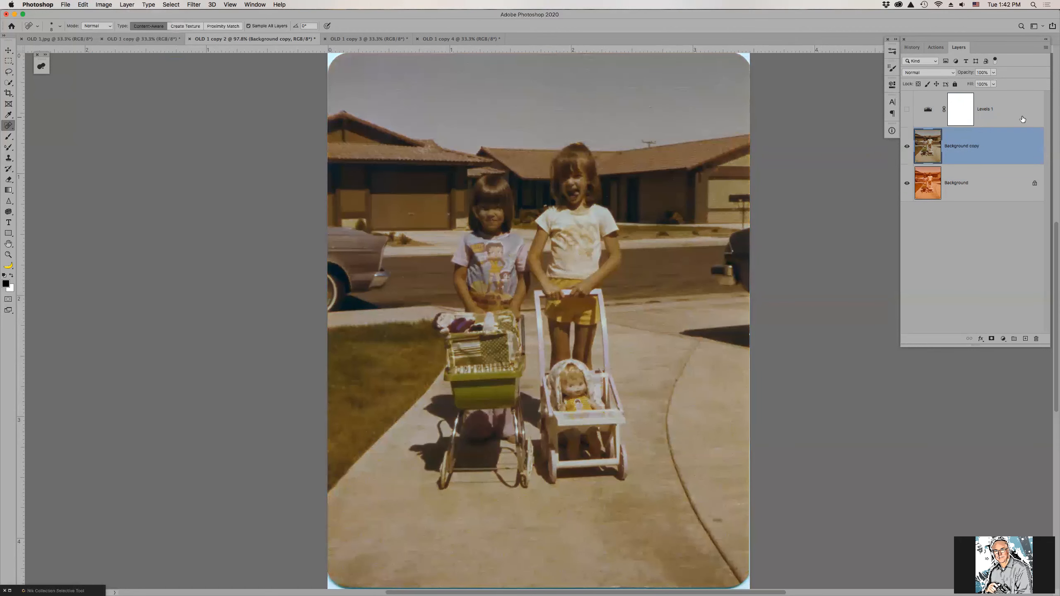
Step: Show the Levels layer, hide the Background copy, and move the Levels layer below the copy
click(908, 109)
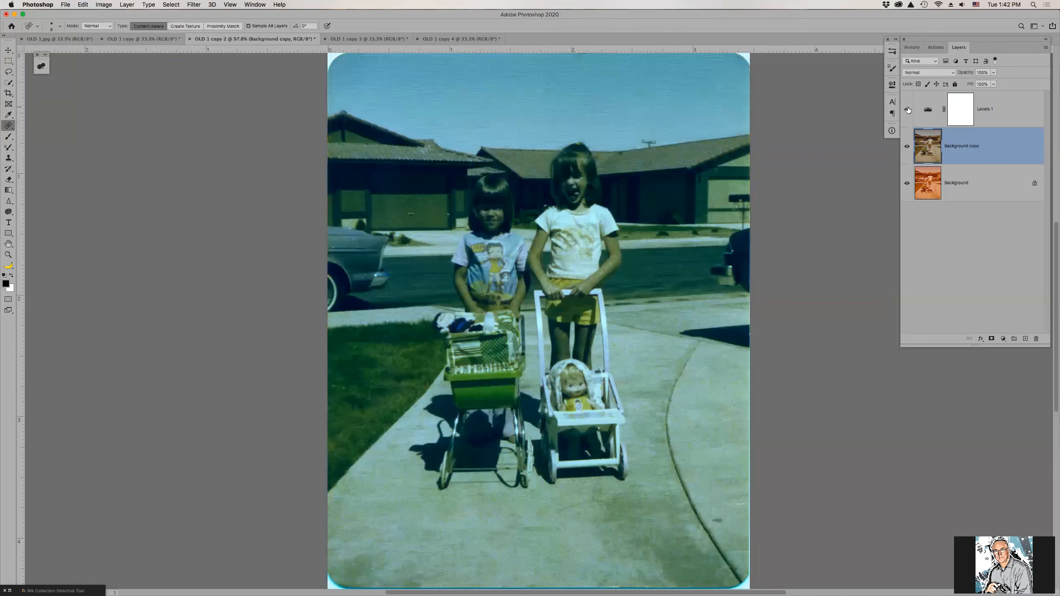
click(907, 147)
drag(1014, 110, 997, 164)
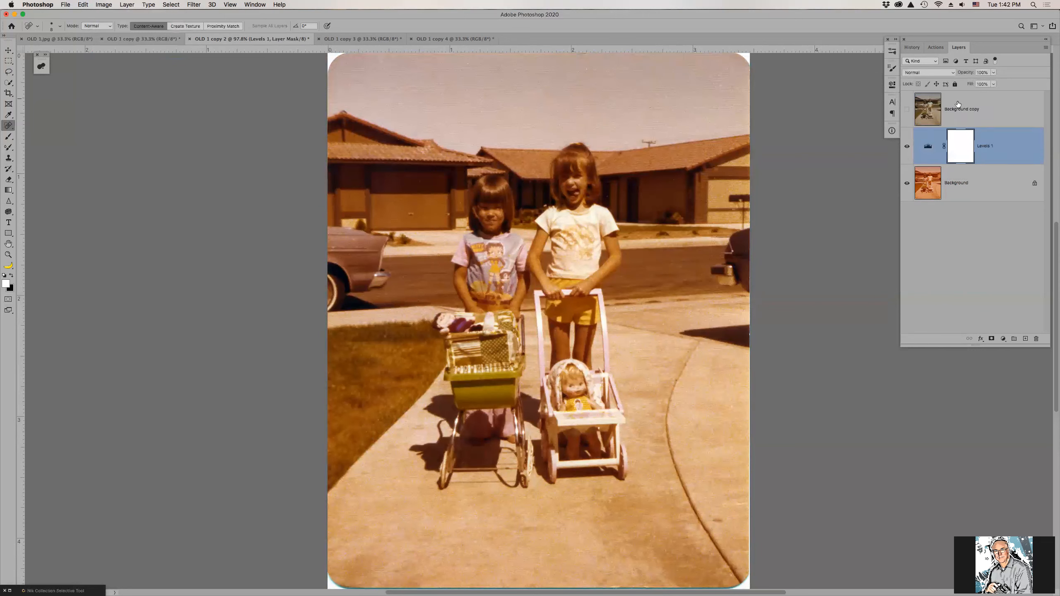
Step: Show the Background copy, hide the Levels layer, and rename the copy as Auto color
click(908, 110)
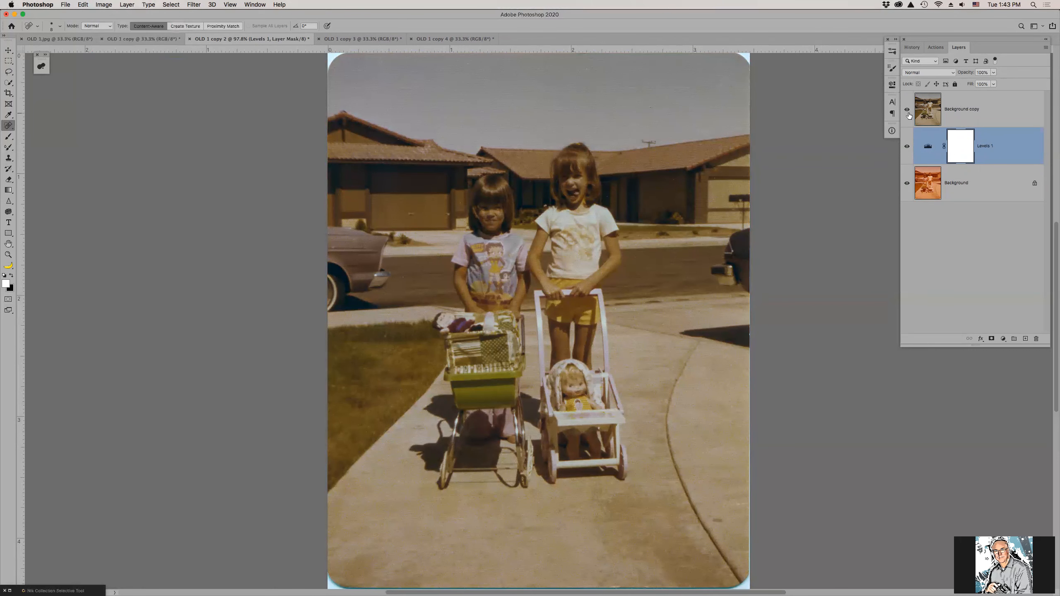
click(907, 145)
click(963, 106)
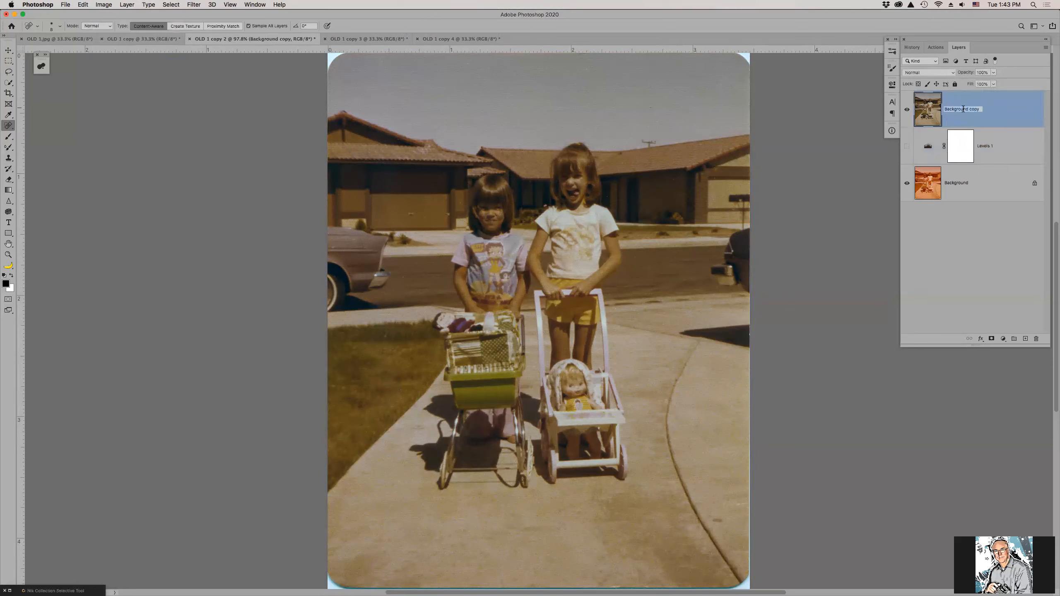
text(Auto color)
key(Return)
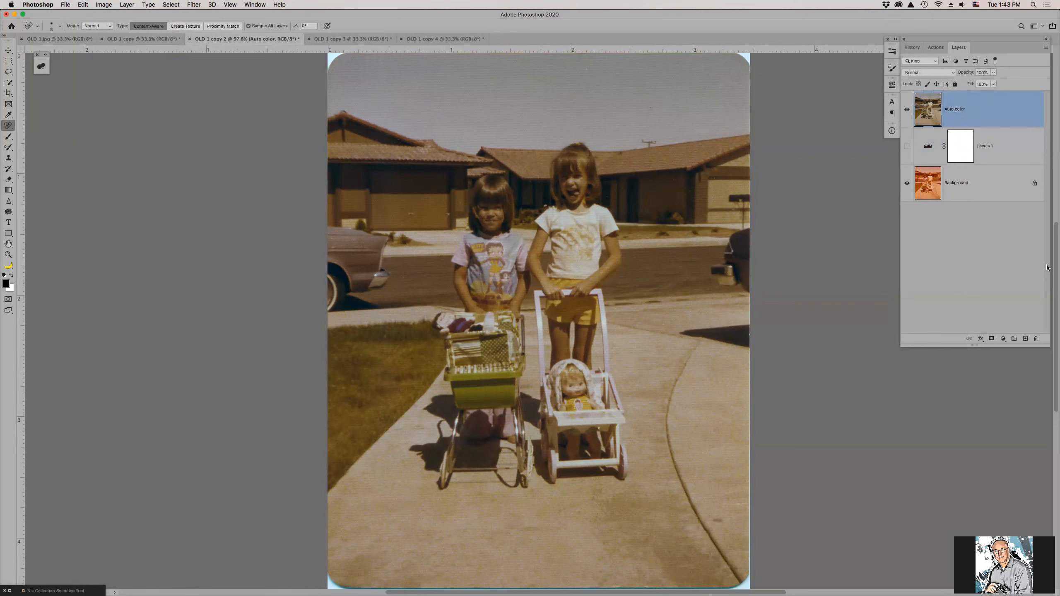
Step: Compare the Auto color layer with the Levels correction by switching its visibility, and delete the Auto color layer
click(907, 146)
click(907, 109)
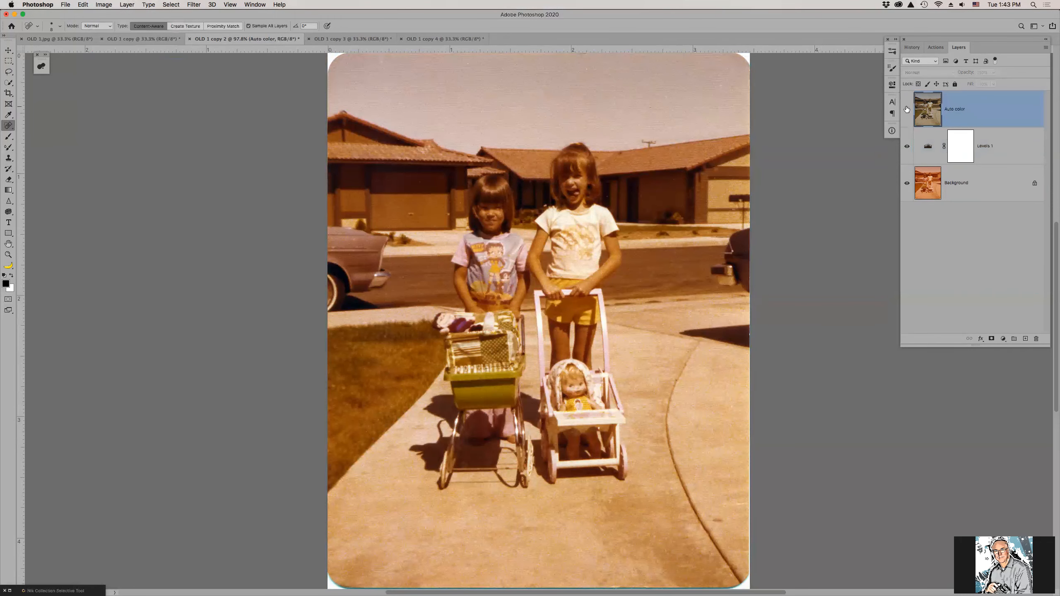
click(907, 109)
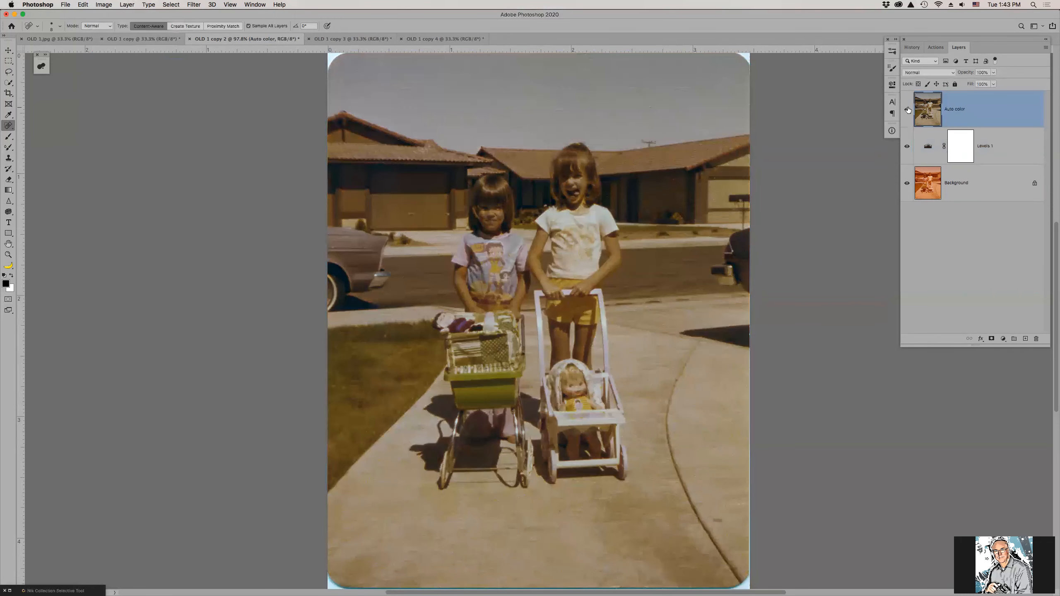
click(908, 110)
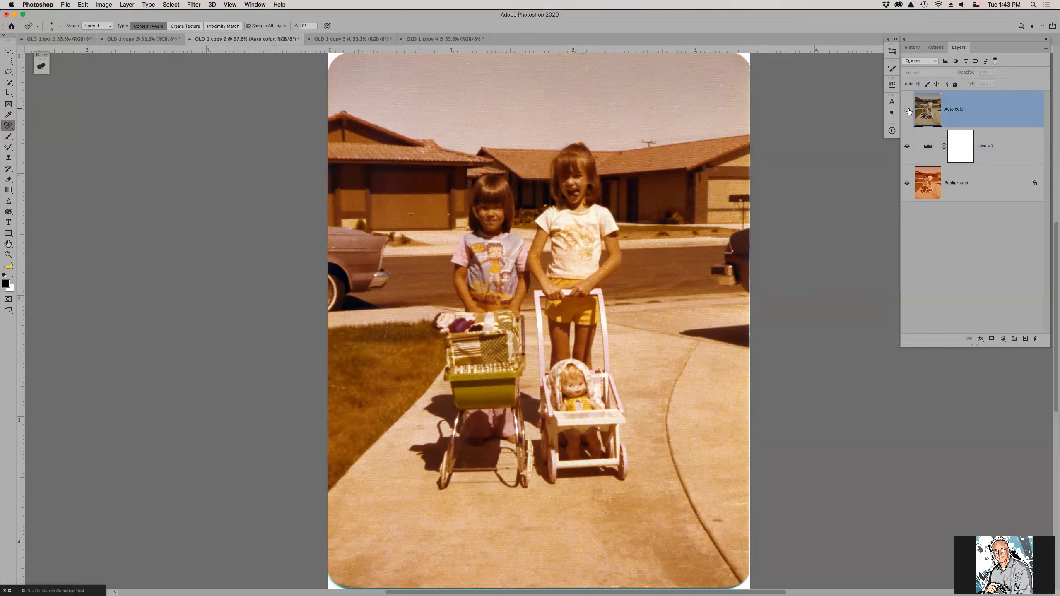
click(908, 110)
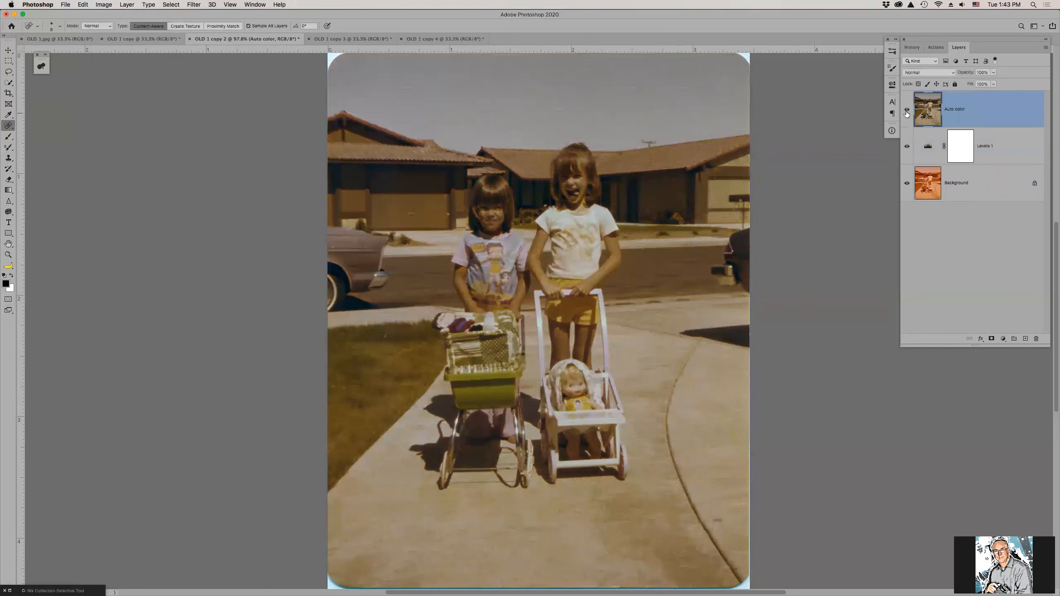
click(909, 111)
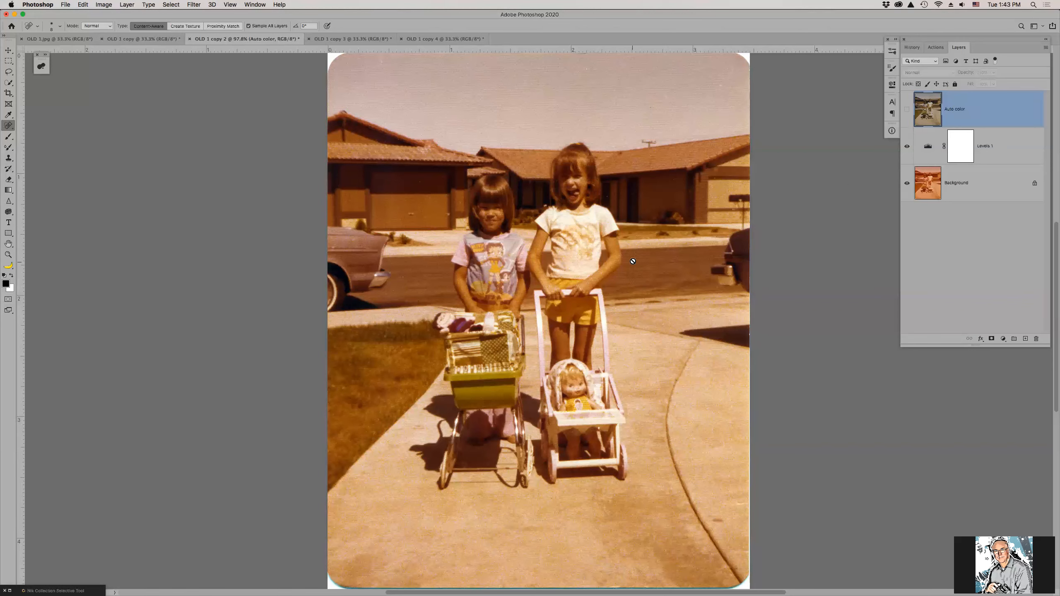
drag(967, 110, 1036, 341)
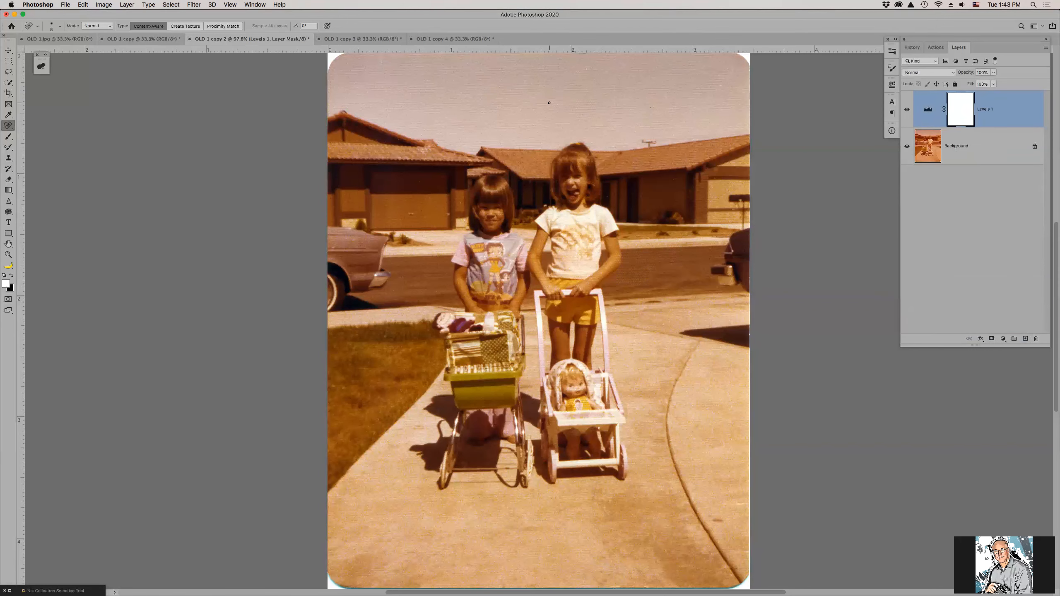
Step: Stamp all visible layers into a new merged layer above the Levels layer
key(z)
drag(474, 79, 610, 155)
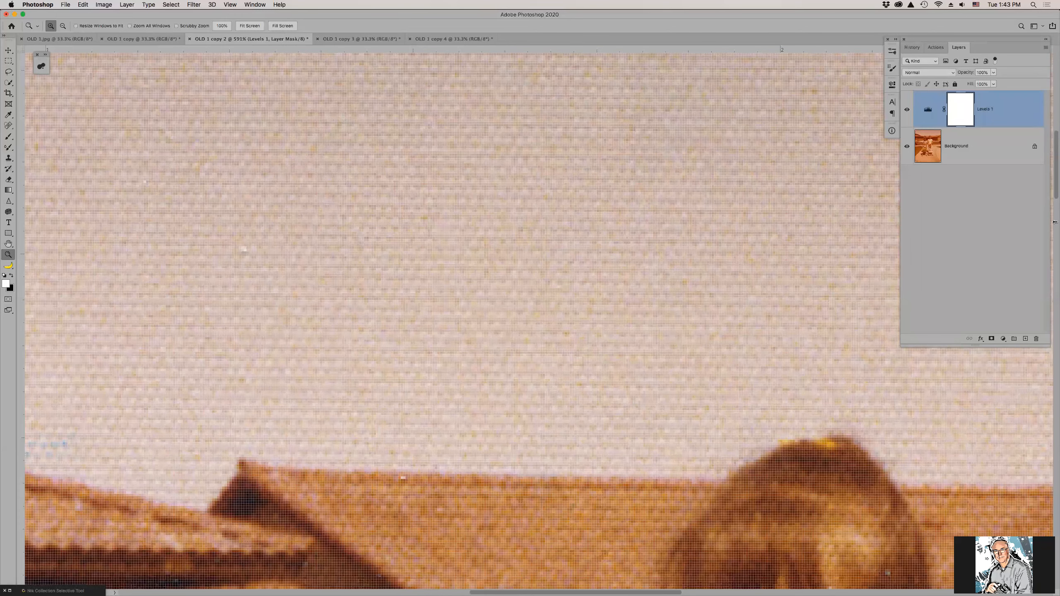
key(alt)
key(super+alt+shift+e)
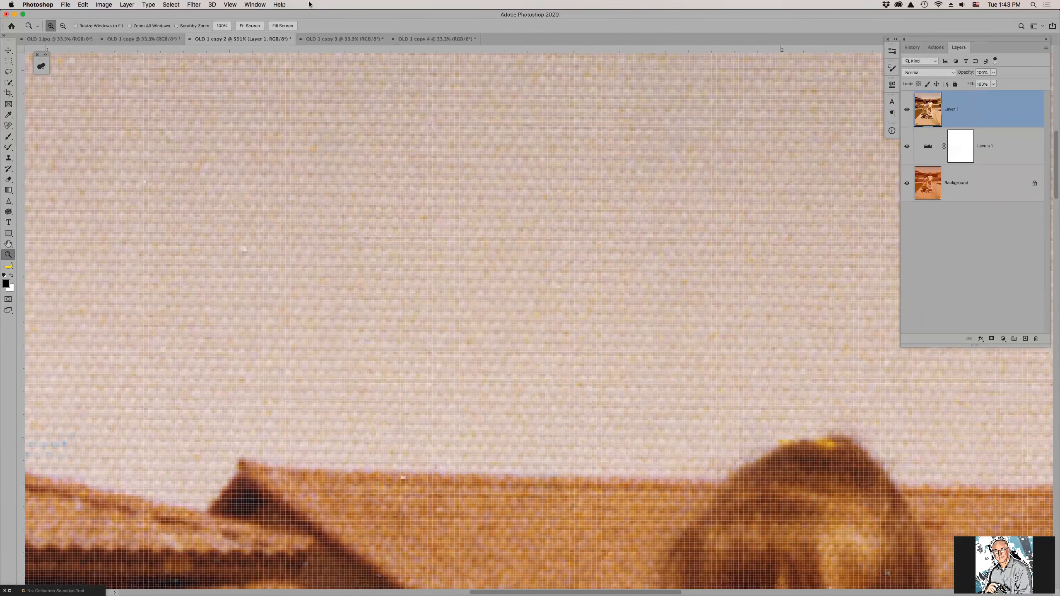
Step: Try Dust & Scratches on the merged layer with a radius of 2 pixels and a threshold of 0
click(193, 4)
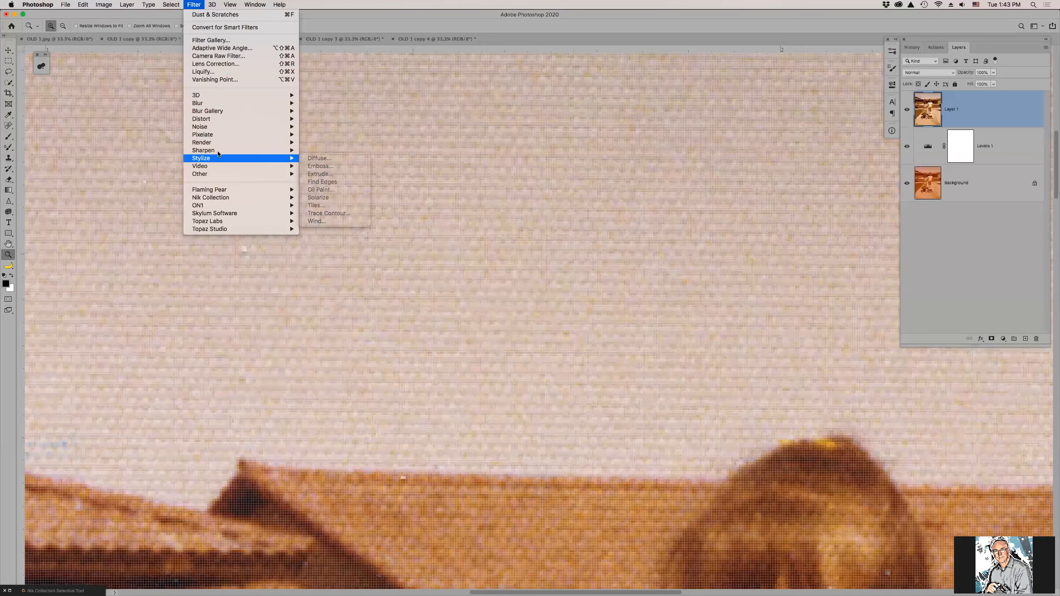
mouse_move(233, 127)
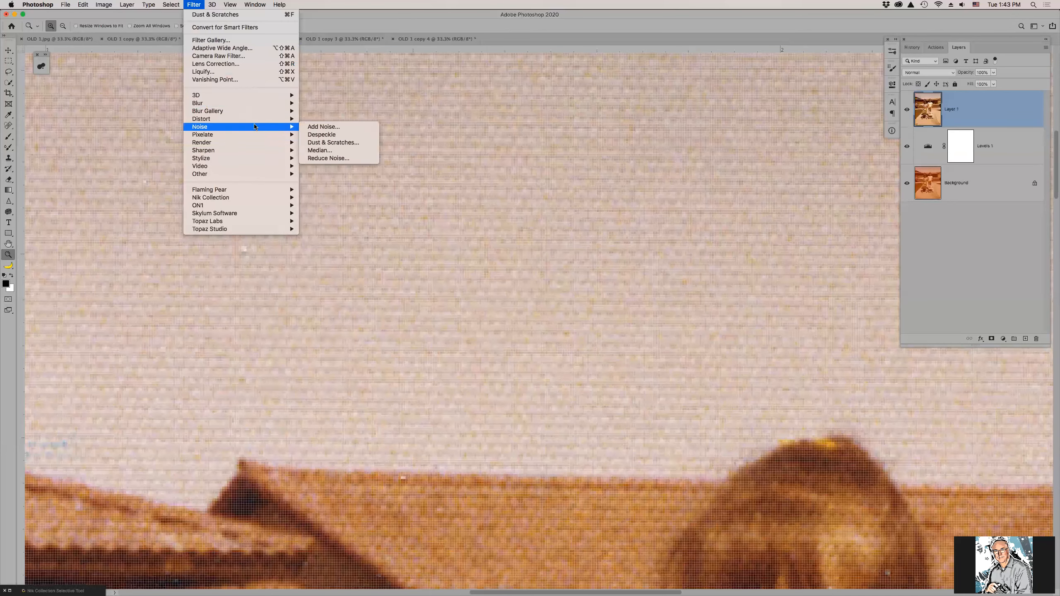
click(332, 144)
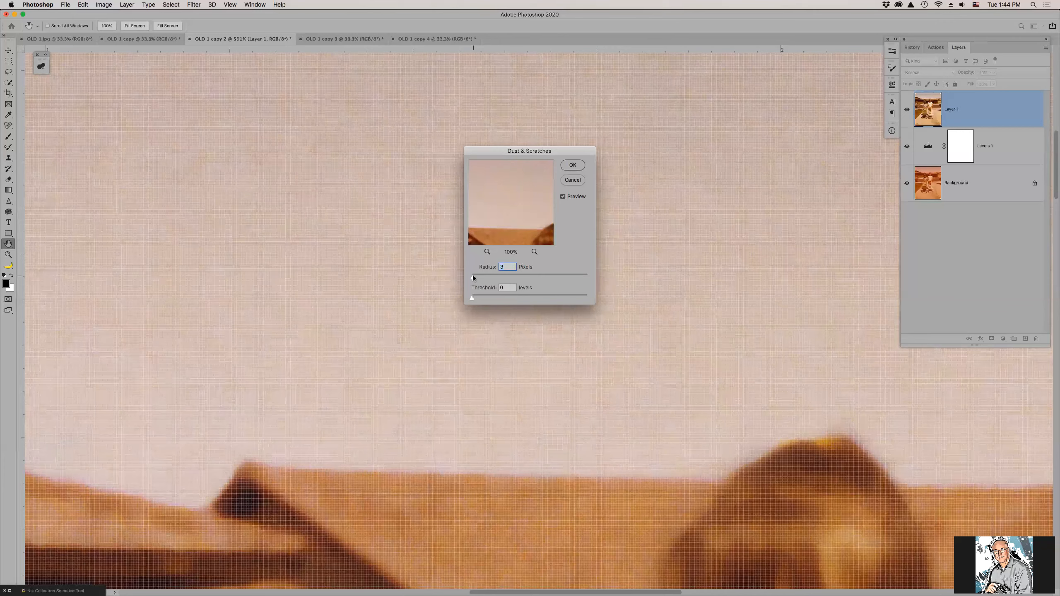
drag(472, 277, 472, 278)
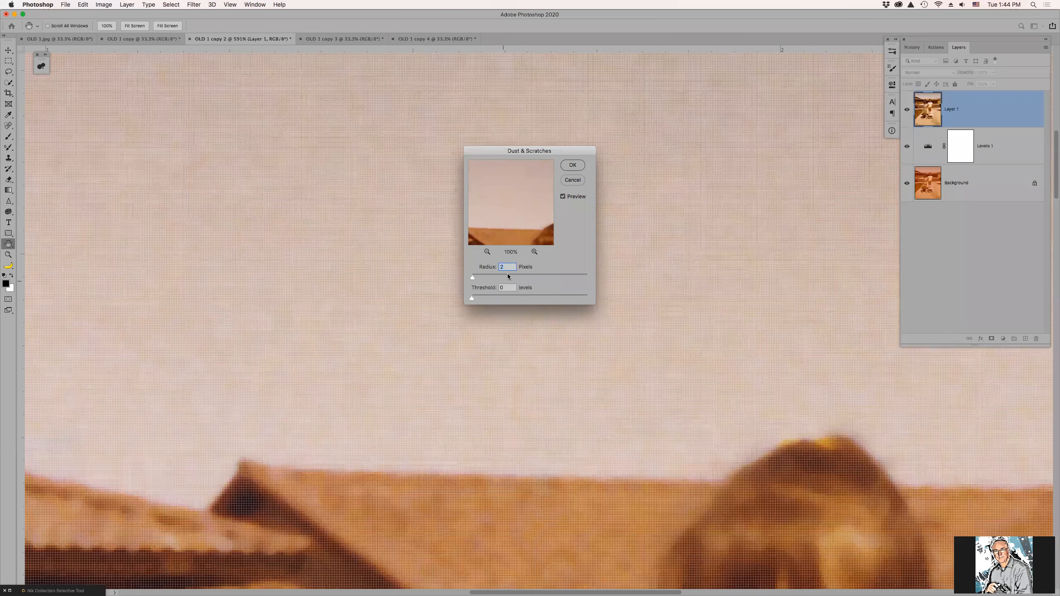
click(573, 165)
key(z)
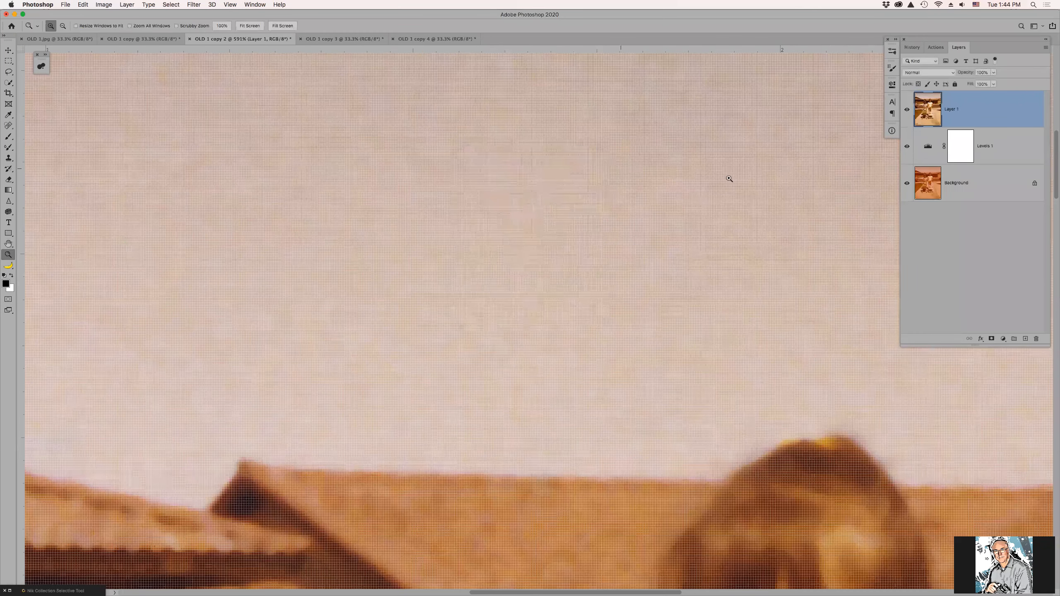
key(super+0)
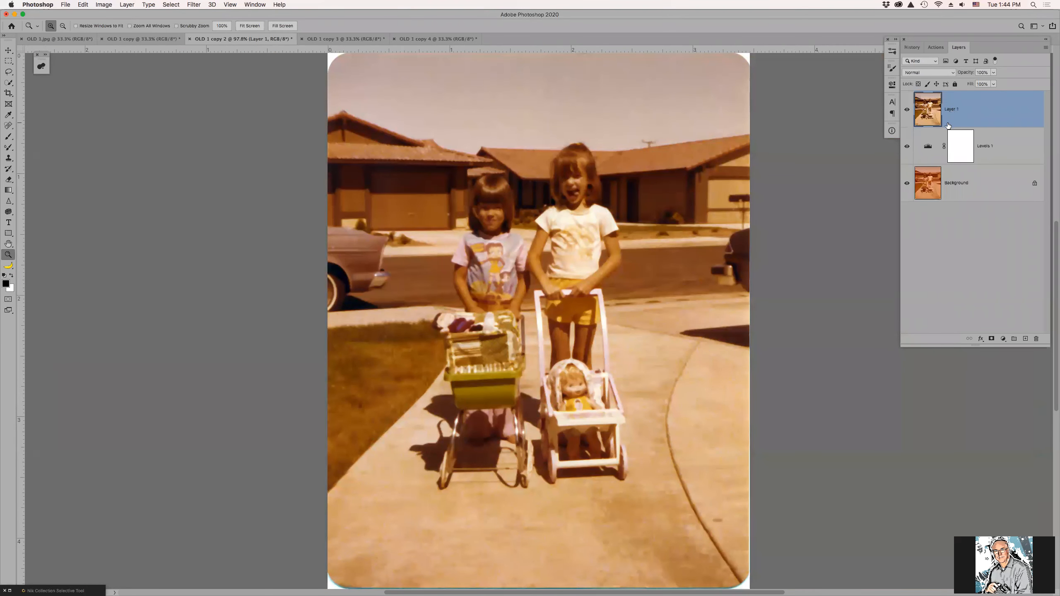
Step: Reapply Dust & Scratches to the merged layer with a lower radius and inspect the sky and rooftops up close
click(196, 4)
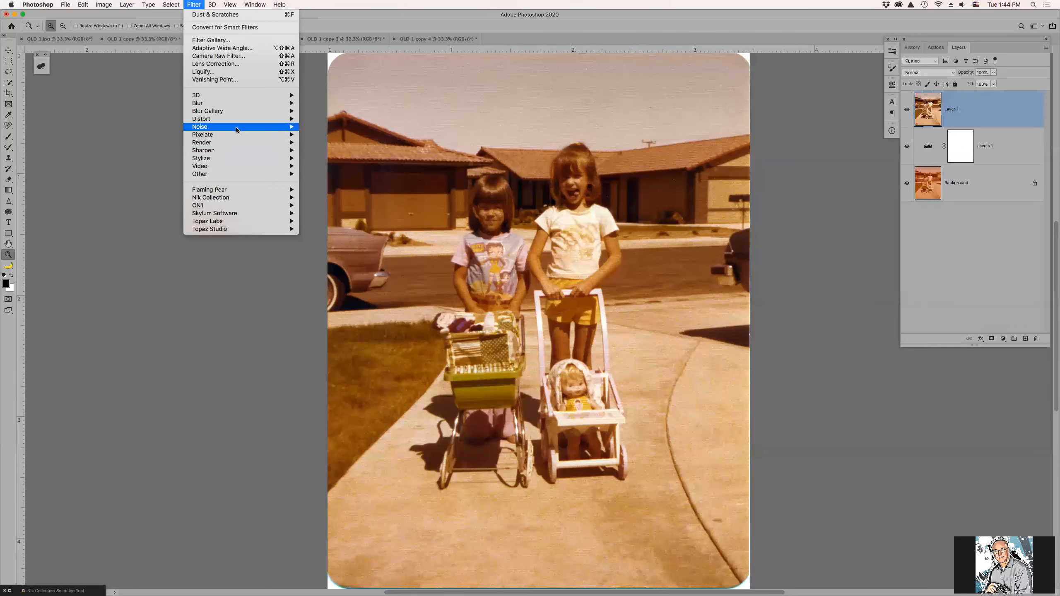
mouse_move(235, 130)
click(355, 143)
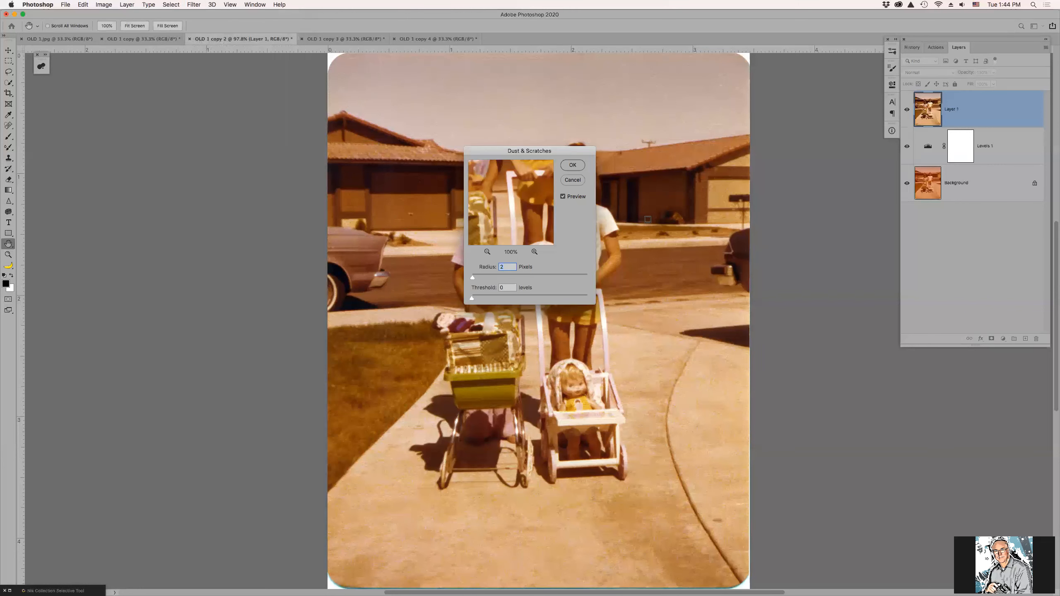
key(Down)
drag(475, 298, 474, 298)
click(573, 165)
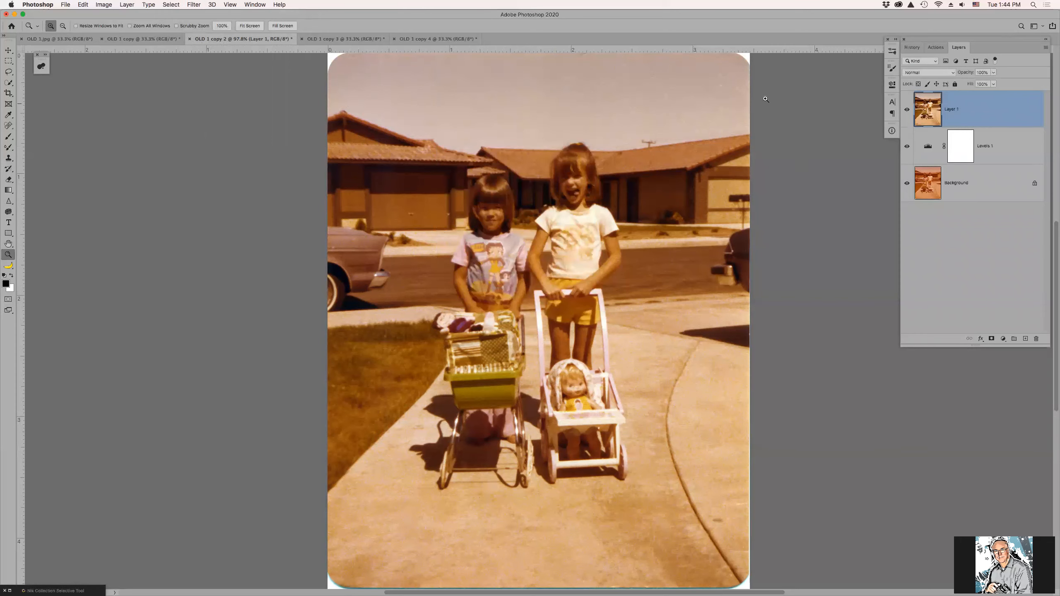
click(591, 110)
click(593, 110)
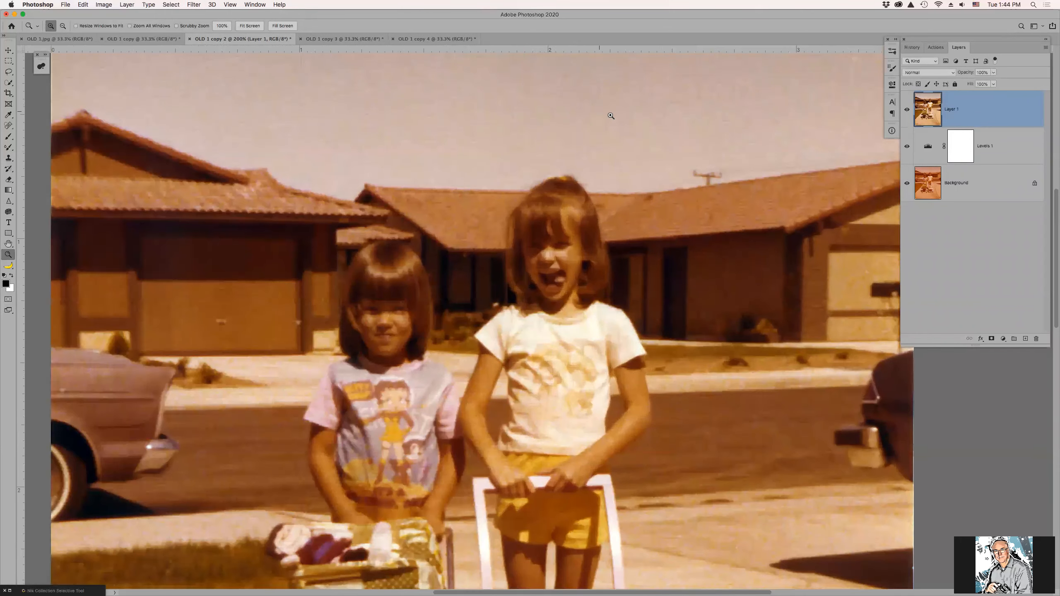
Step: Compare the photo before and after Dust & Scratches through its history states, ending on the Stamp Visible state
key(super+z)
key(super+z)
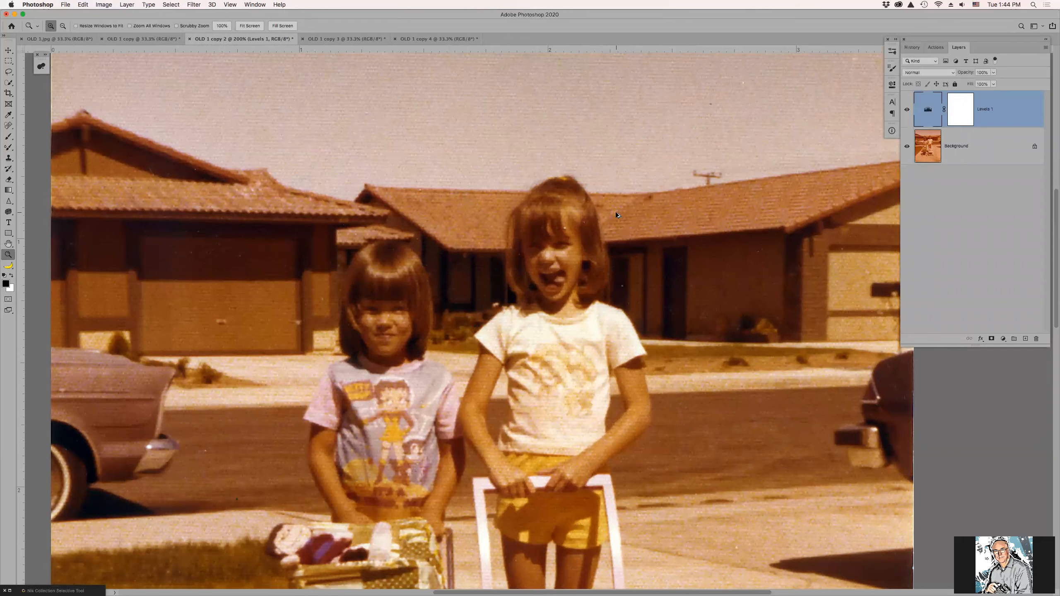
click(912, 47)
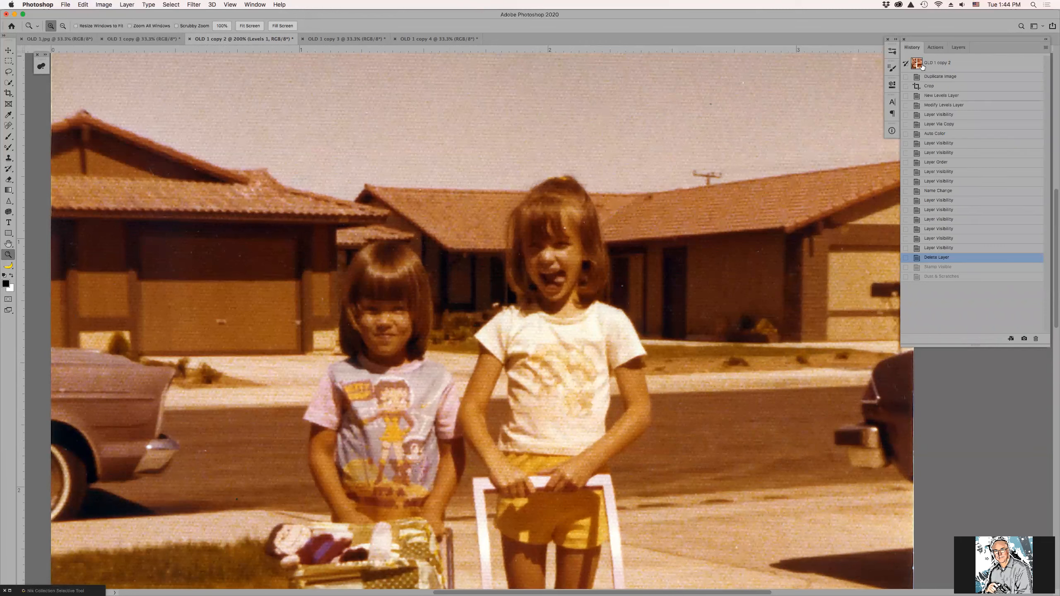
click(932, 278)
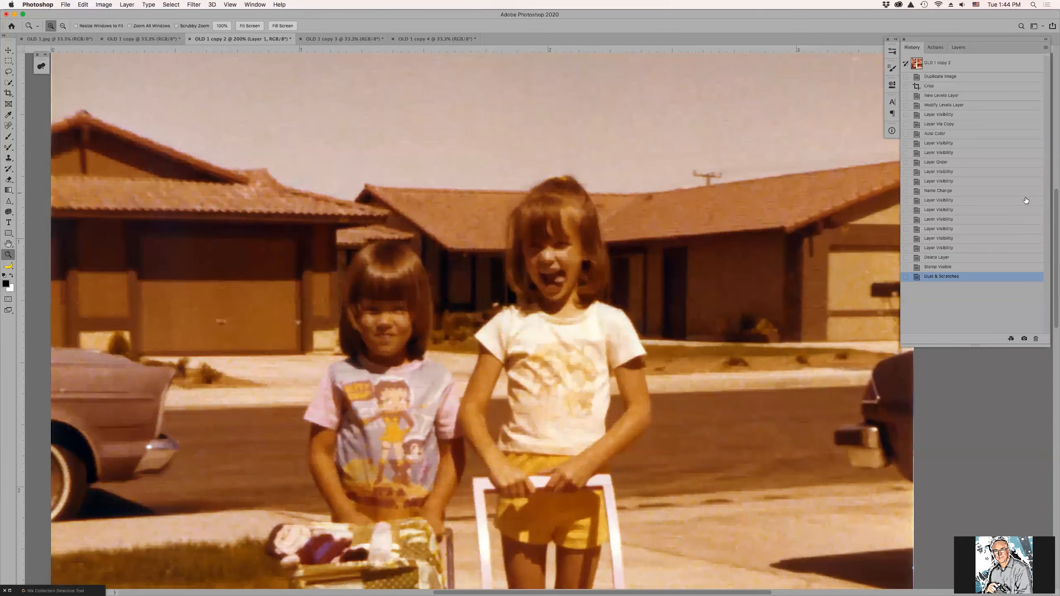
click(951, 268)
click(948, 279)
click(953, 269)
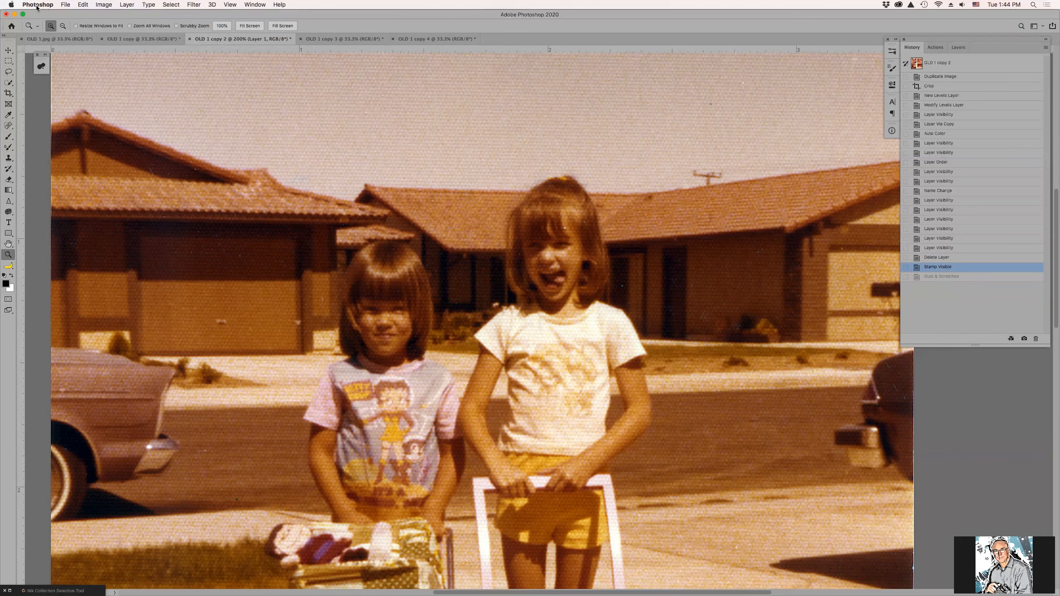
Step: Close all open documents without saving their changes
click(65, 5)
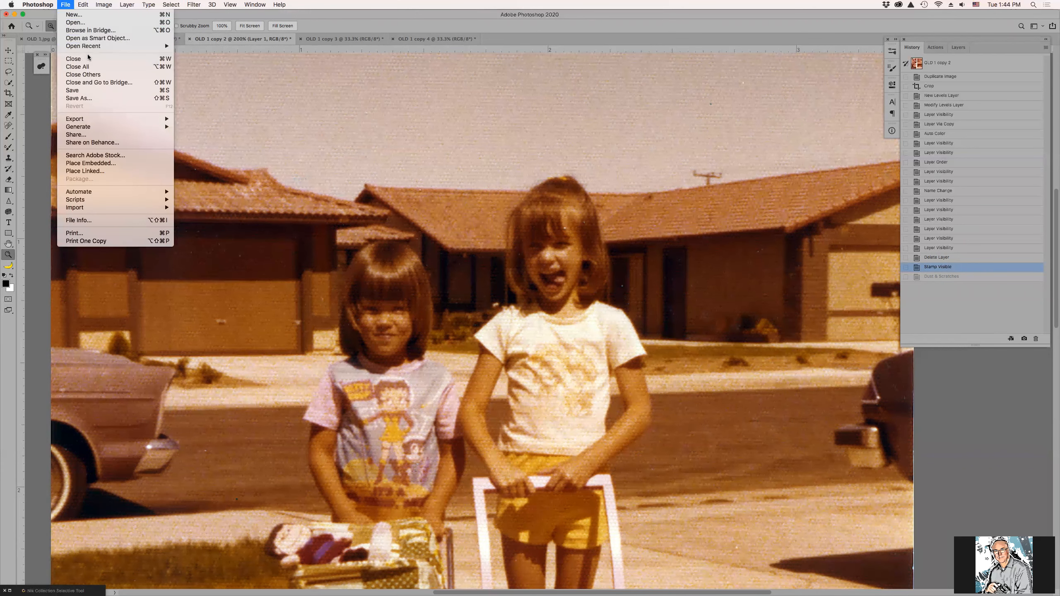
click(95, 66)
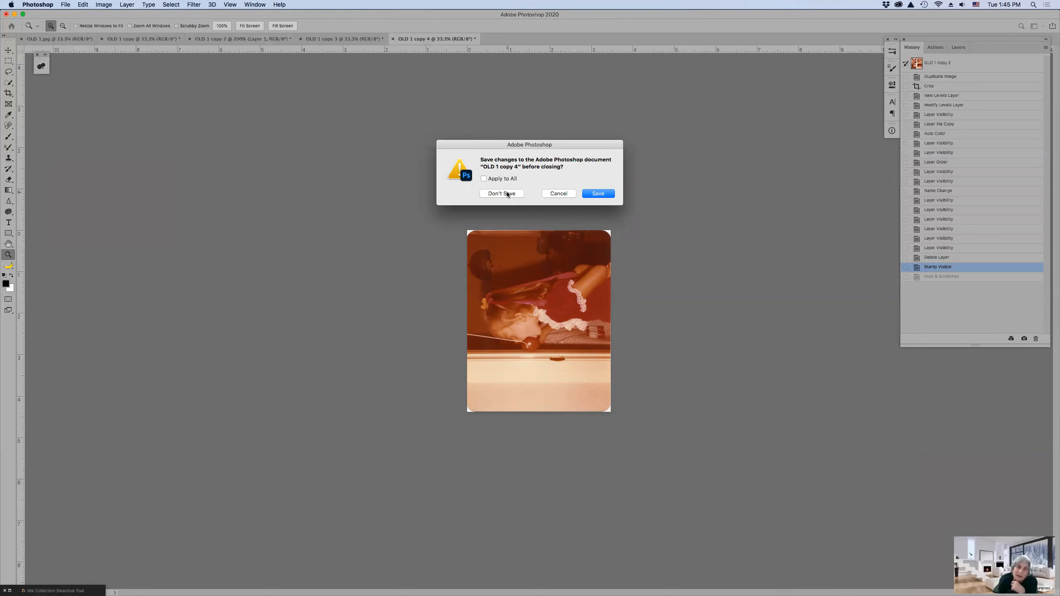
click(506, 194)
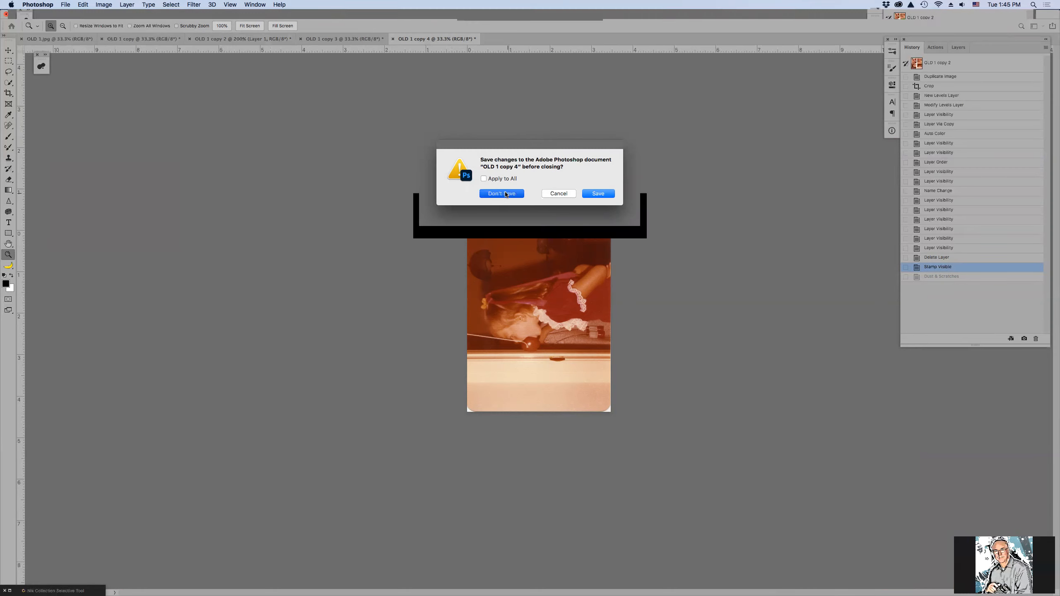
click(507, 193)
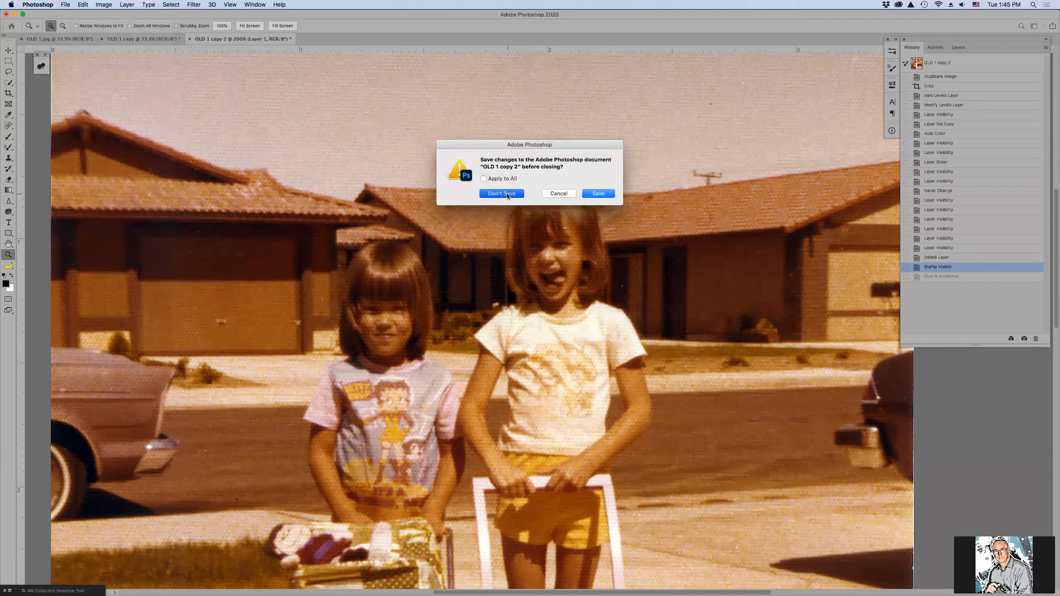
click(507, 194)
click(511, 193)
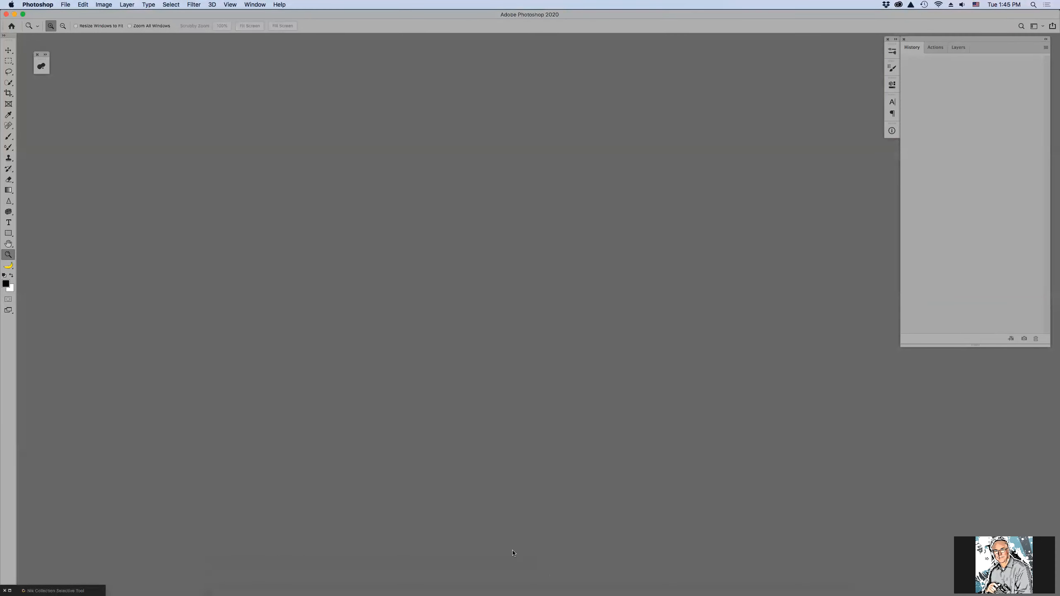
Step: Switch to Adobe Bridge and browse the previews of the old photographs around OLD 1.jpg in the OLD Retouching folder
click(479, 589)
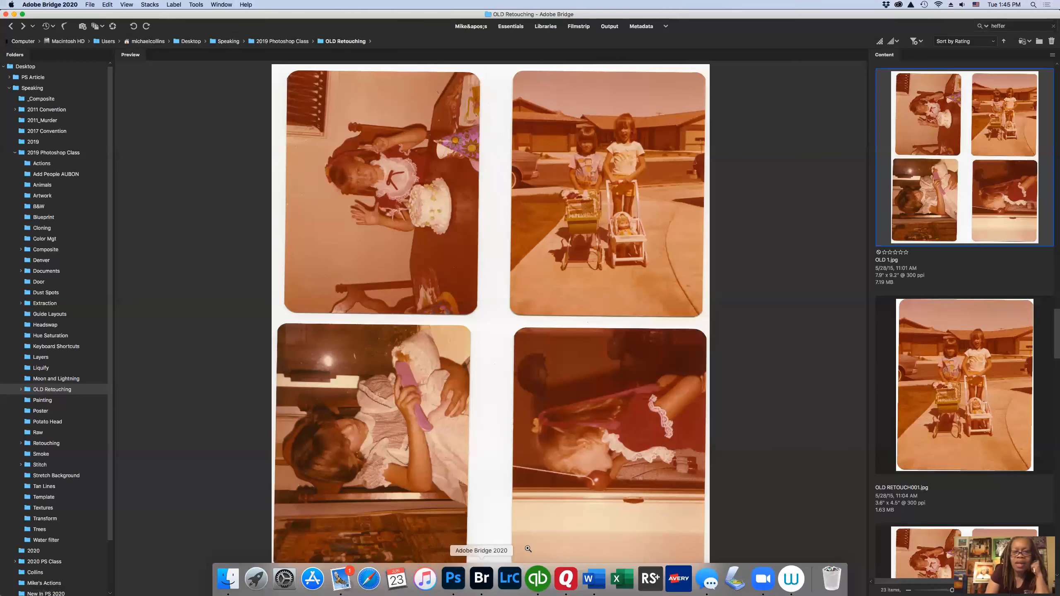
click(963, 311)
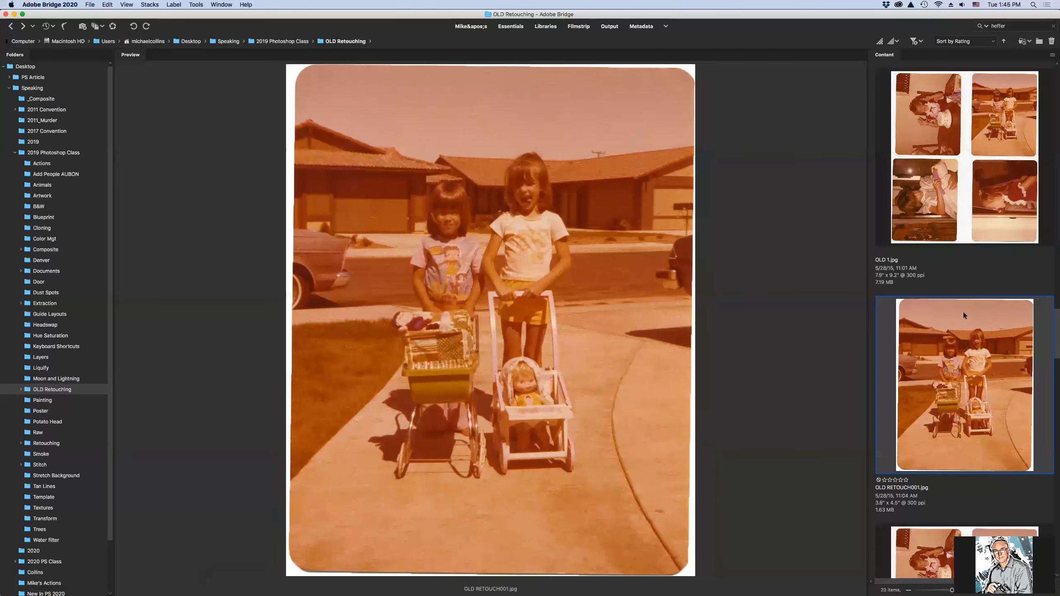
key(Down)
key(Down)
key(Down)
key(Down)
key(Down)
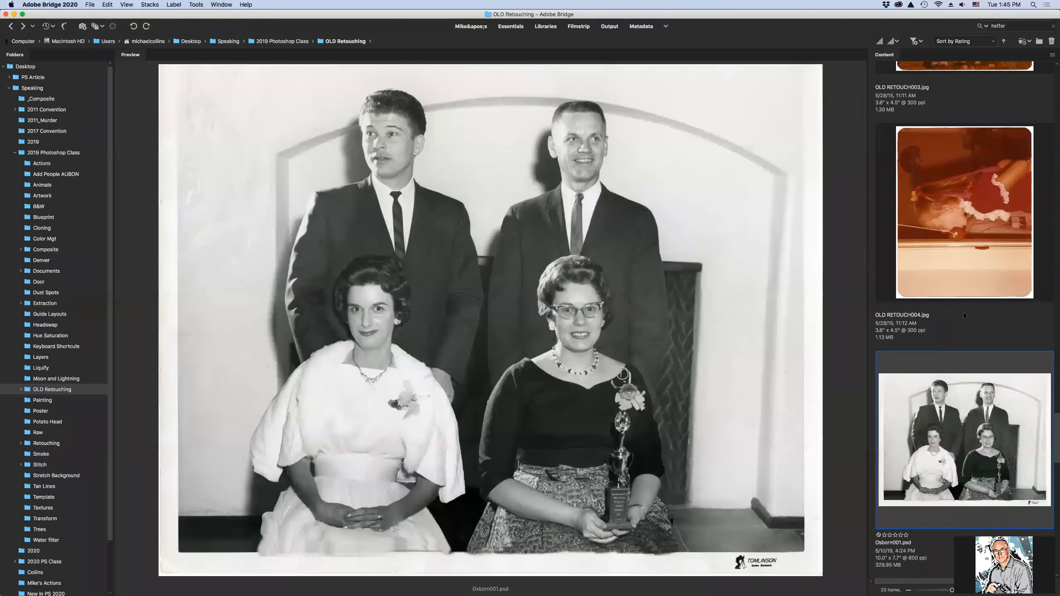
key(Up)
key(Up)
key(Up)
key(Up)
key(Up)
key(Up)
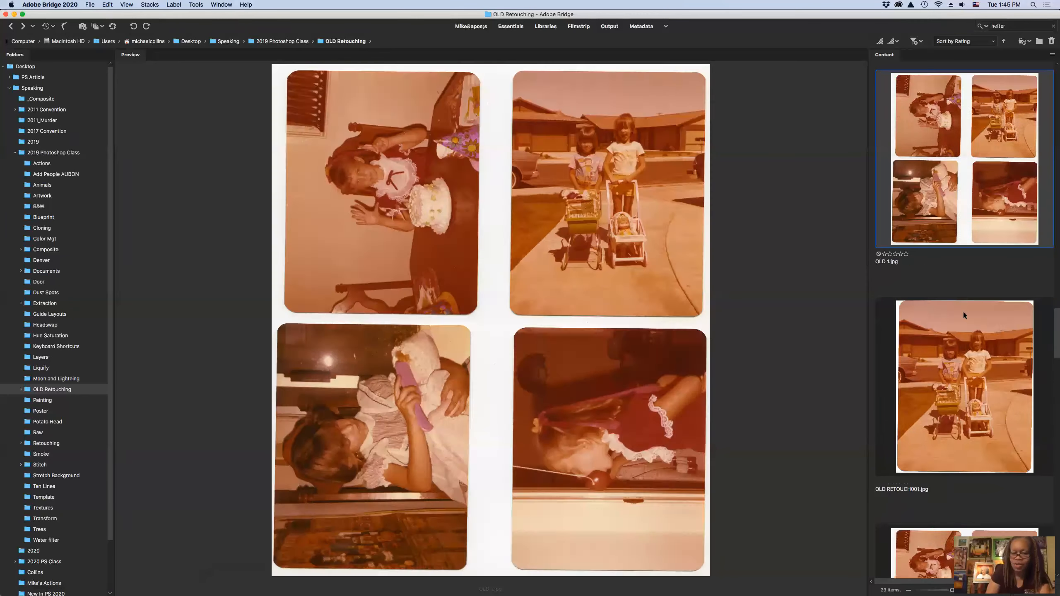
Step: Open OLD 1.jpg in Photoshop, locate the Crop and Straighten Photos command without running it, and close the file
key(Down)
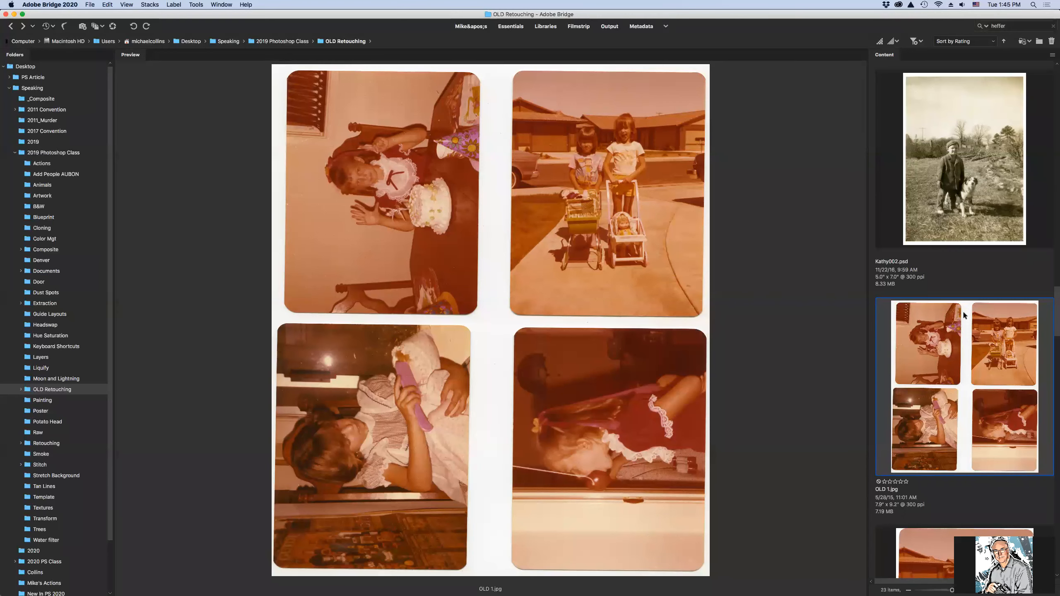
double_click(964, 314)
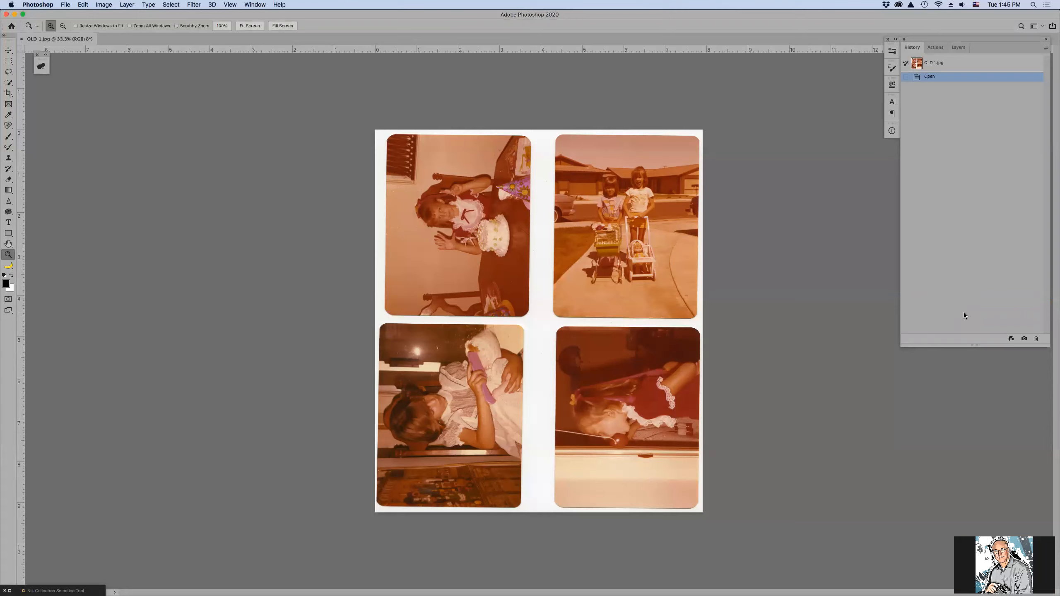
click(65, 5)
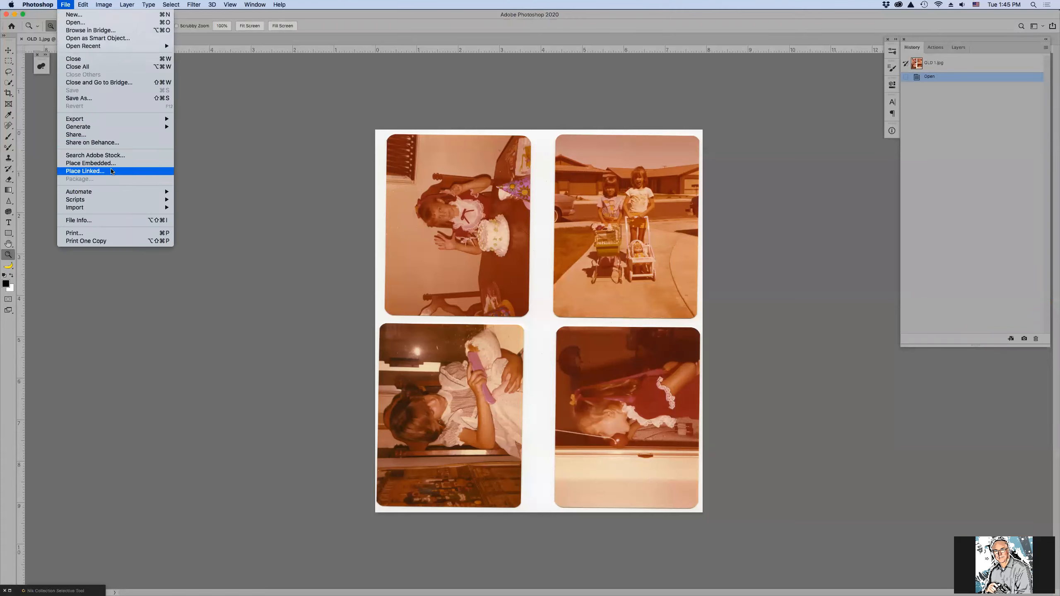
mouse_move(125, 192)
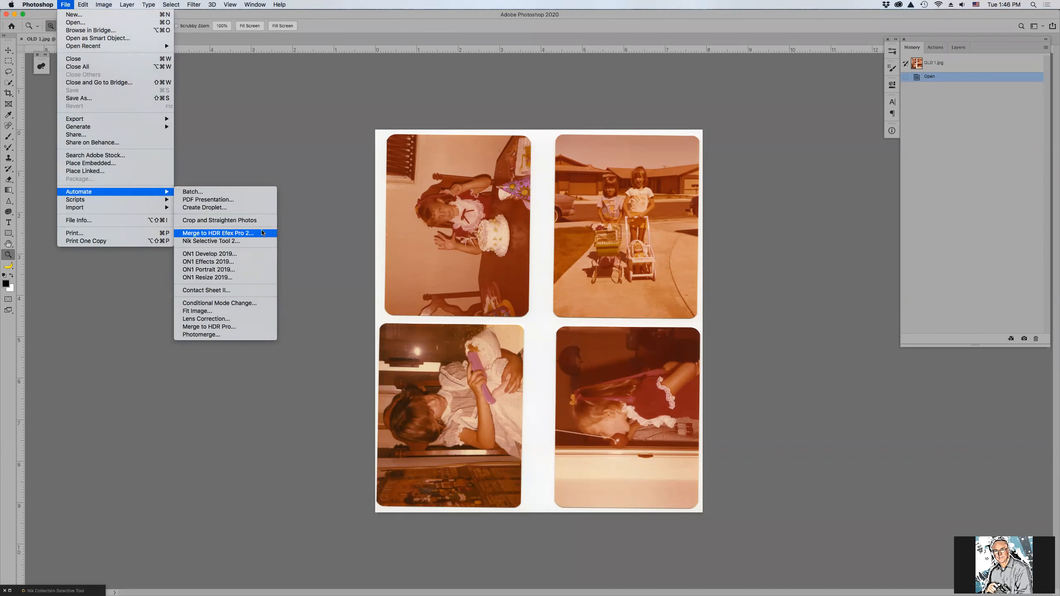
click(354, 125)
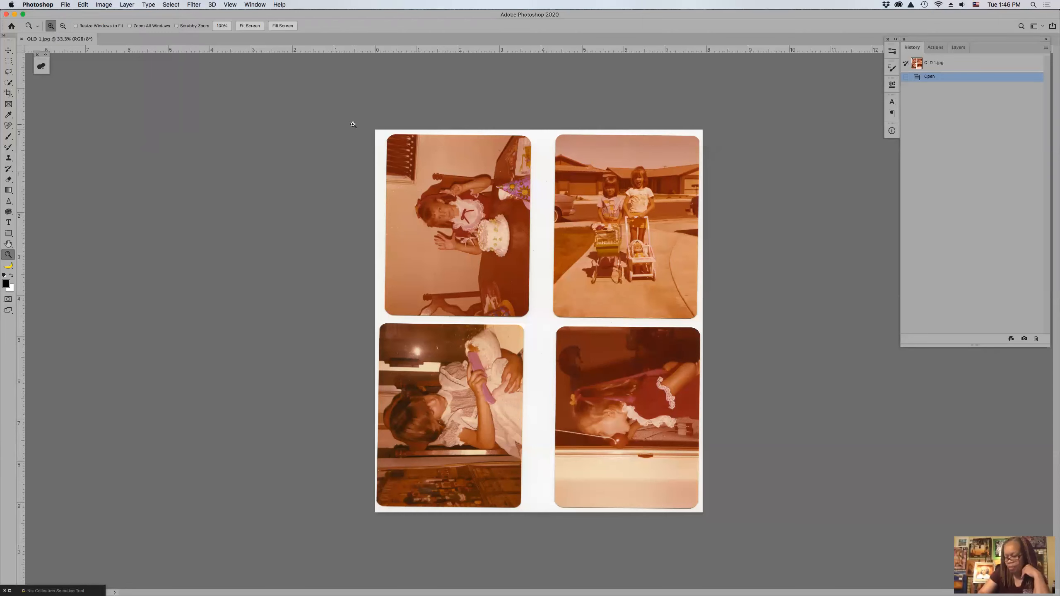
click(21, 39)
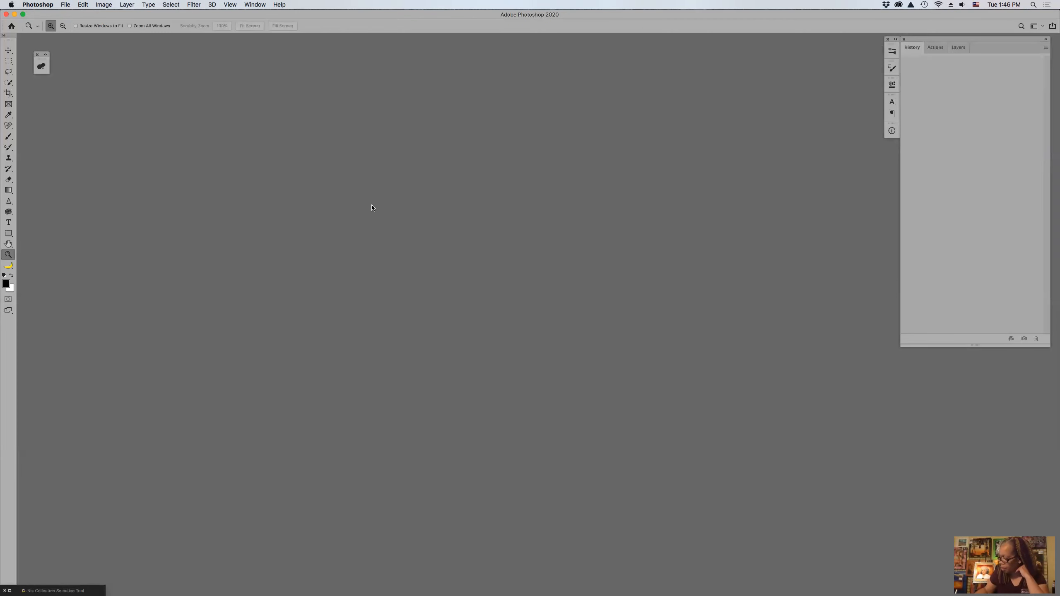
Step: Return to Adobe Bridge, preview the photo of the boy with a dog, and look through the folder to preview OLD RETOUCH001.tif
key(super+Tab)
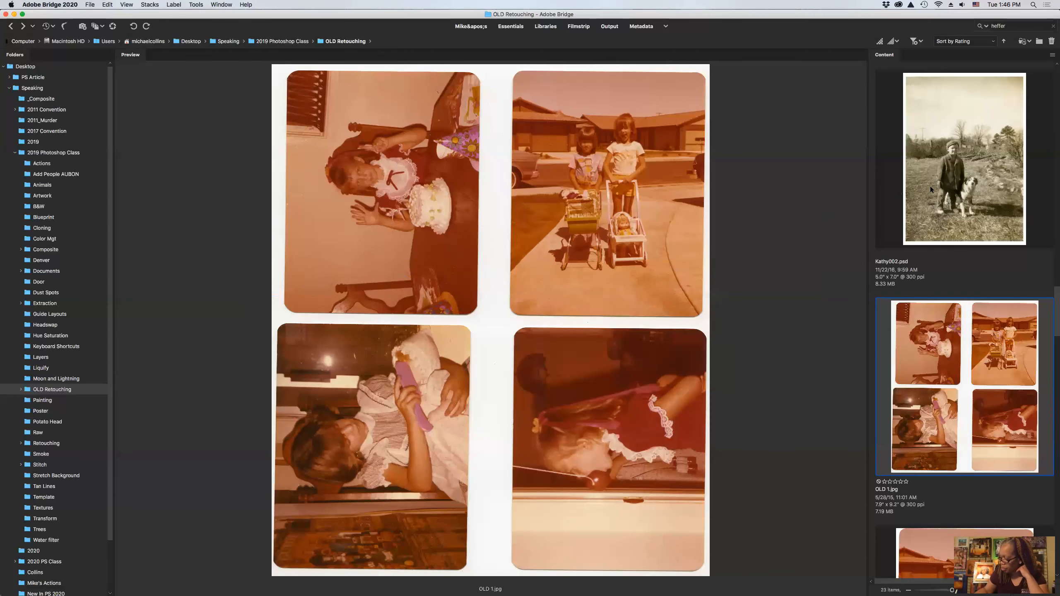
click(930, 185)
scroll(932, 186, up, 5)
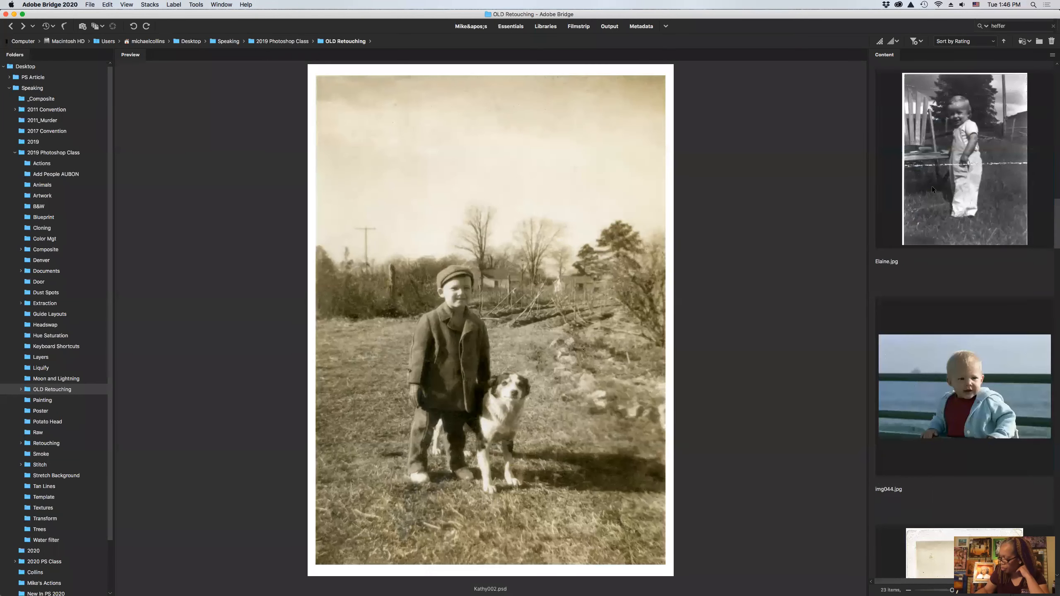
scroll(932, 185, up, 3)
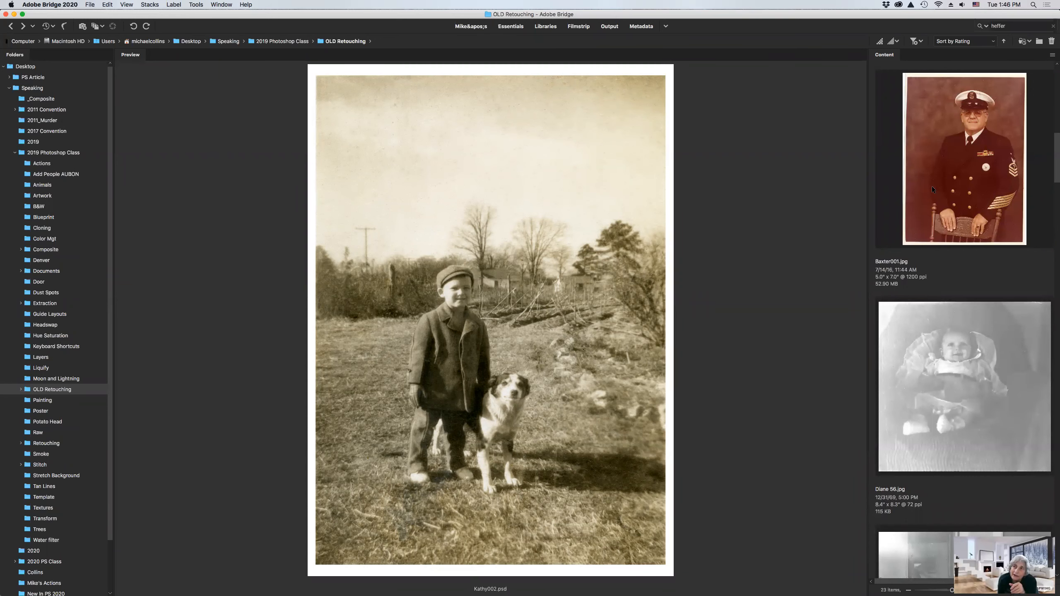
scroll(932, 186, down, 3)
scroll(932, 185, up, 5)
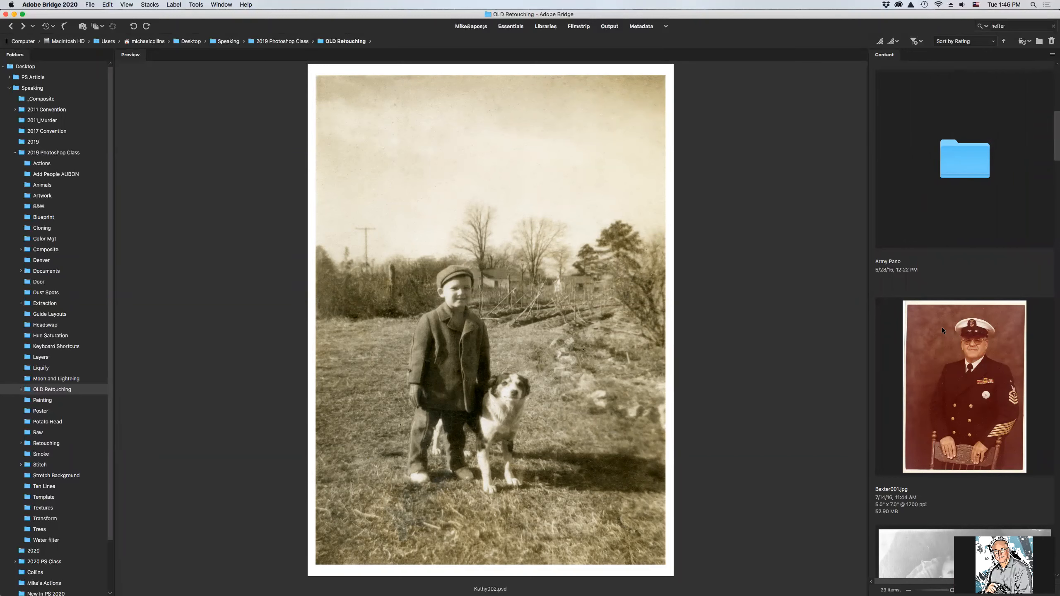
scroll(942, 327, down, 10)
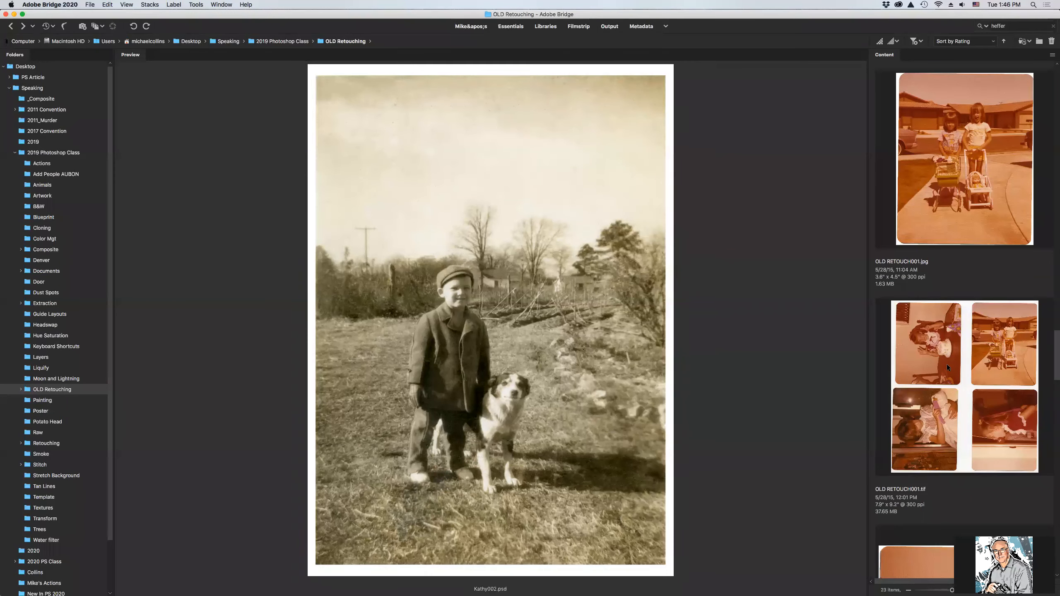
click(947, 364)
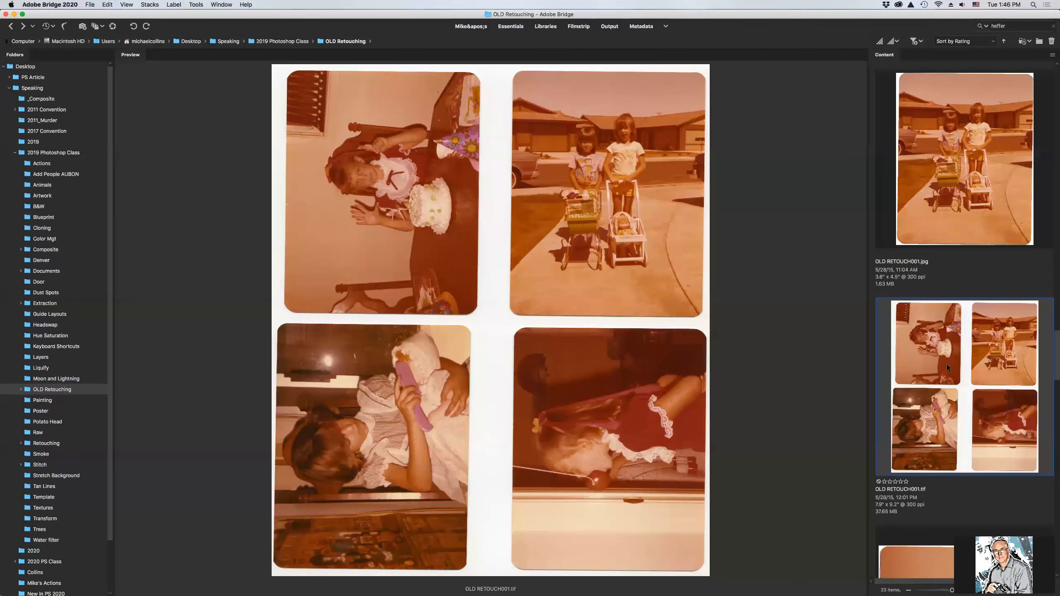
Step: Look through the photos in the OLD Retouching folder and preview the portrait of the man in naval uniform
scroll(947, 364, down, 3)
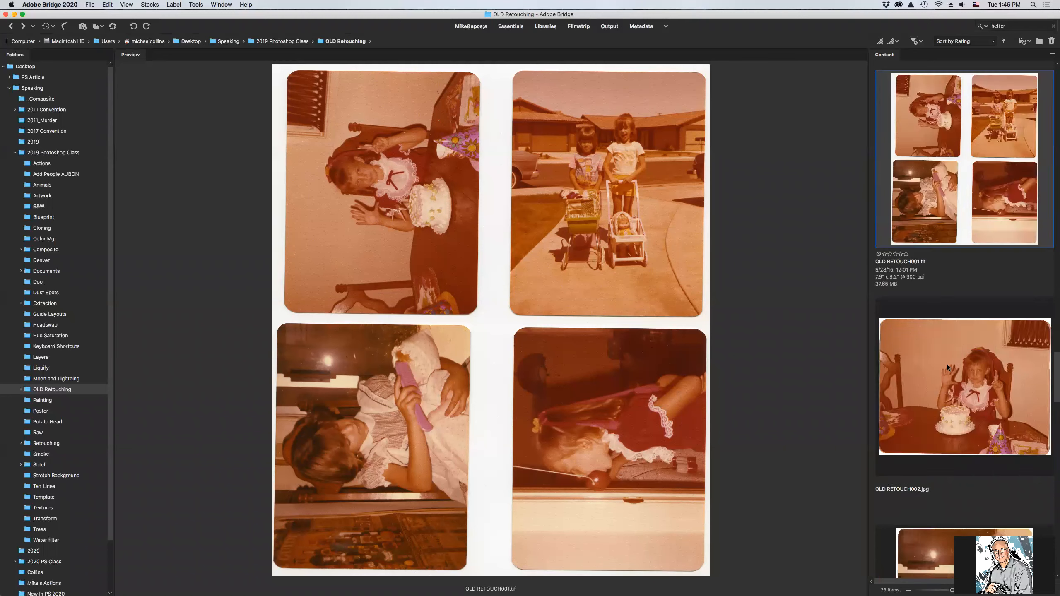
scroll(947, 364, up, 3)
scroll(947, 365, up, 1)
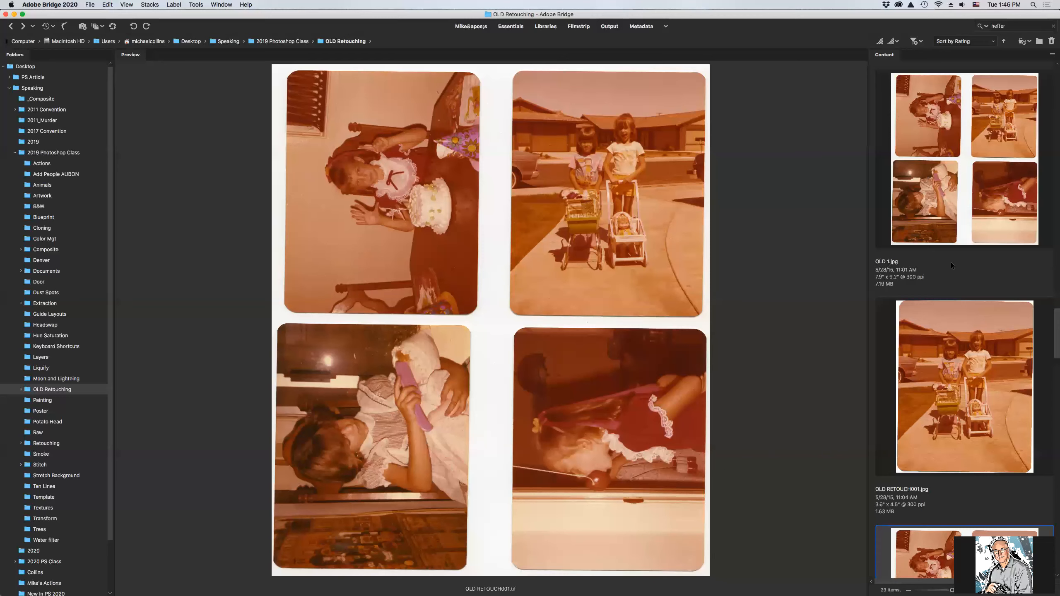
scroll(951, 261, up, 5)
scroll(951, 262, up, 1)
scroll(951, 262, down, 1)
scroll(951, 262, up, 1)
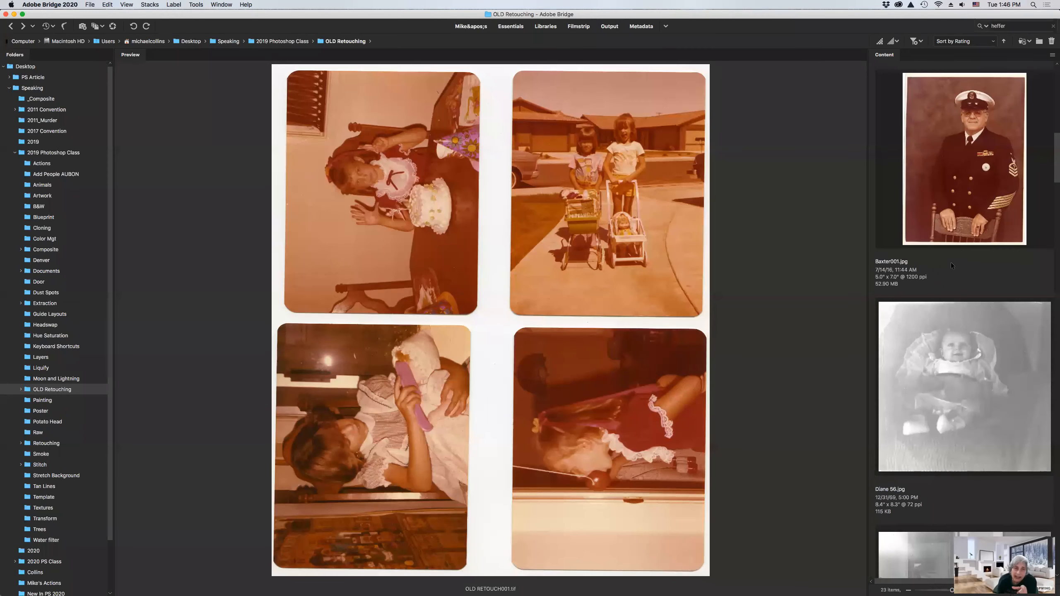
click(966, 158)
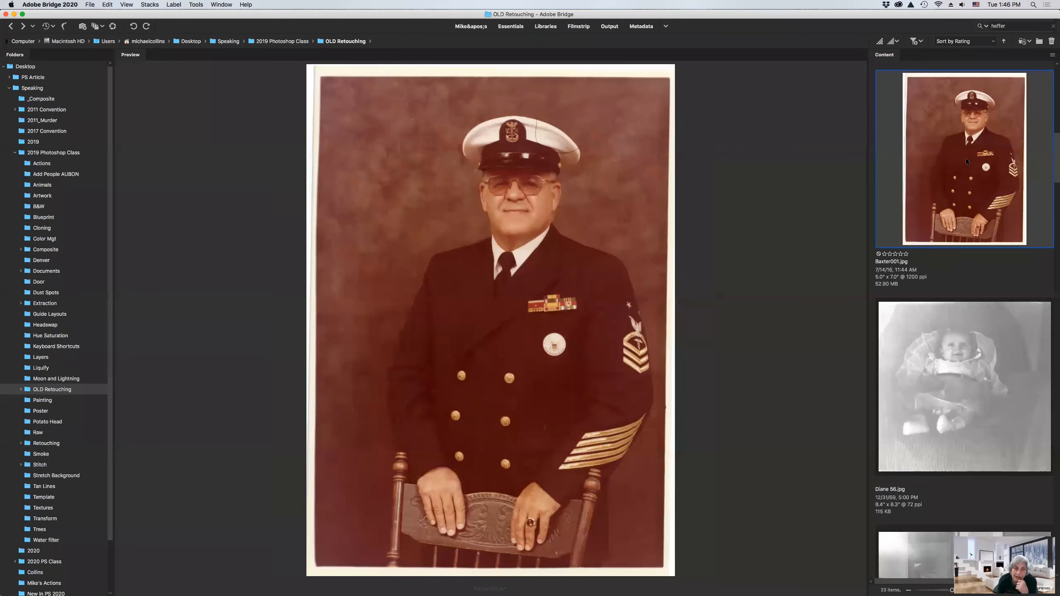
scroll(966, 158, up, 1)
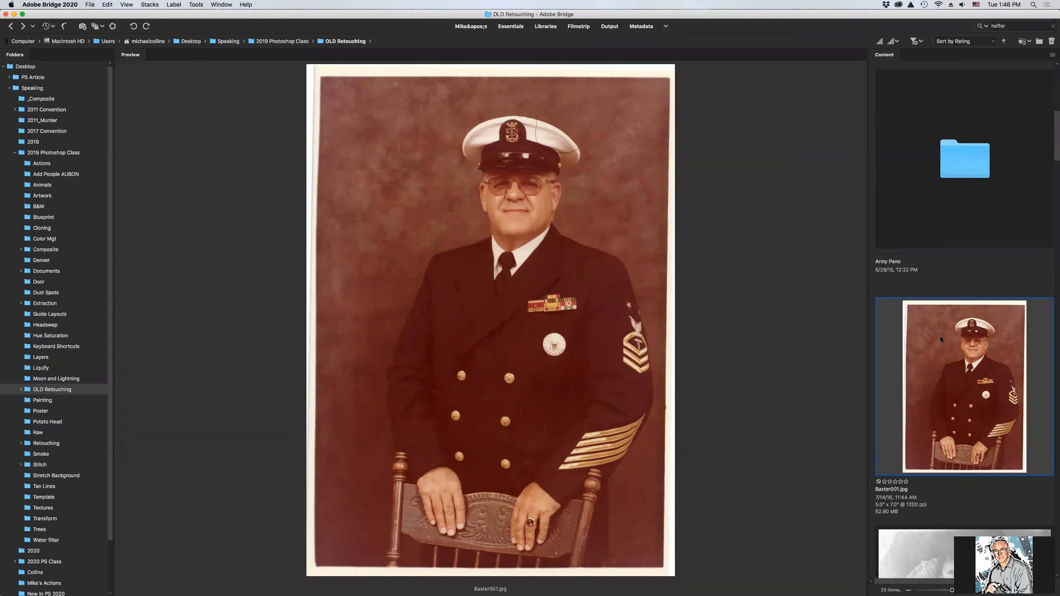
scroll(940, 336, down, 5)
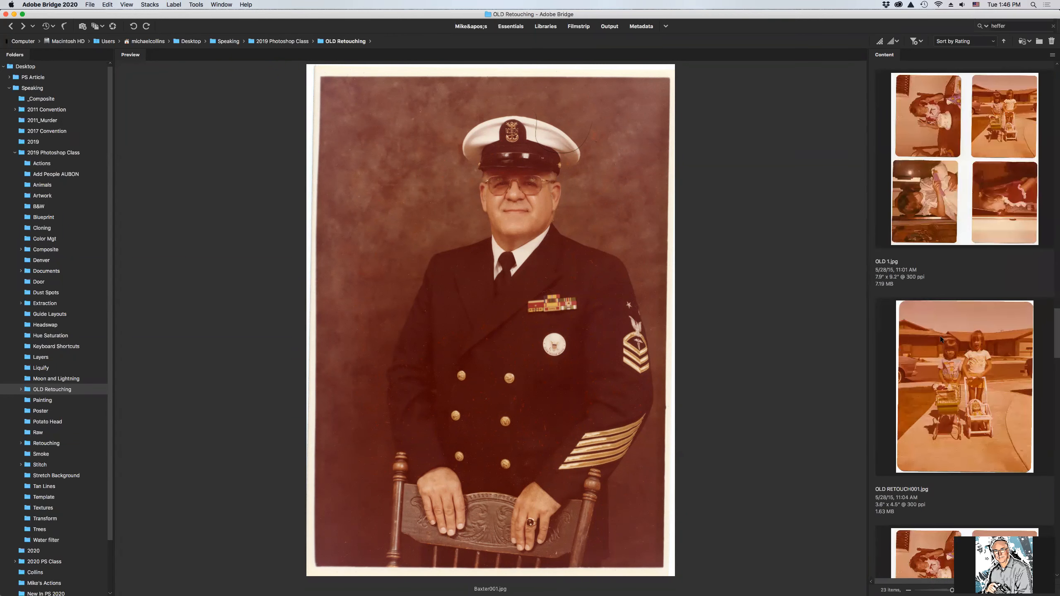
Step: Open OLD 1.jpg in Camera Raw, try the automatic tone adjustment with white balance set to Auto, and cancel the changes
click(951, 222)
key(super+r)
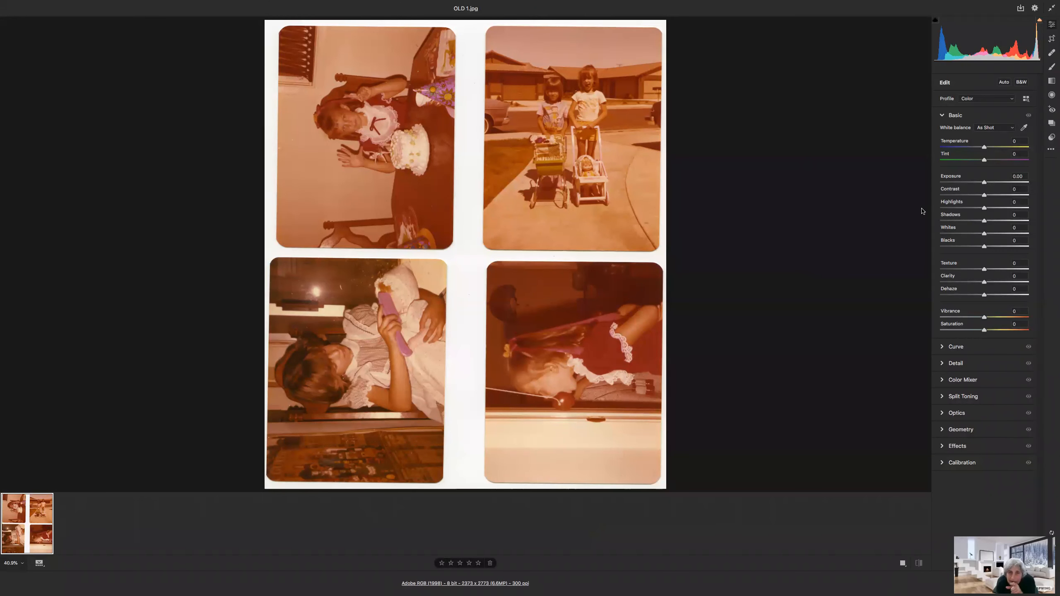
click(1003, 82)
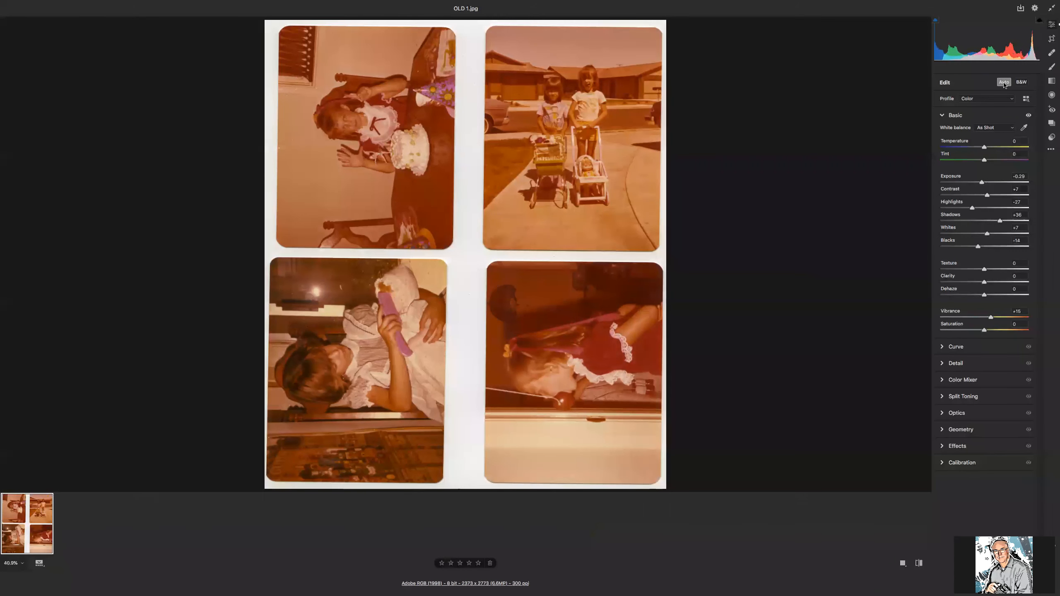
click(1002, 129)
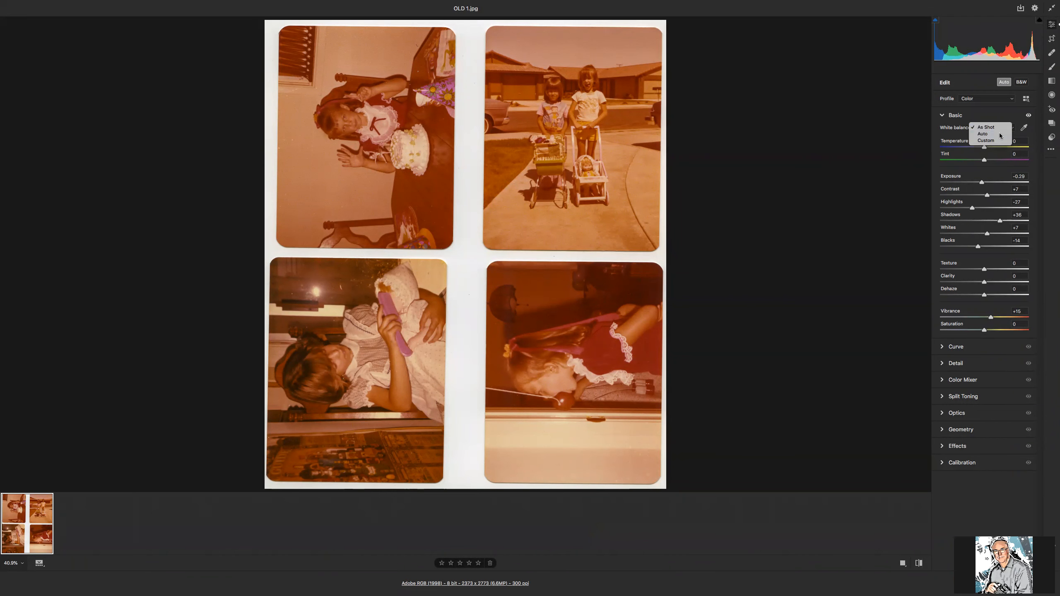
click(1000, 135)
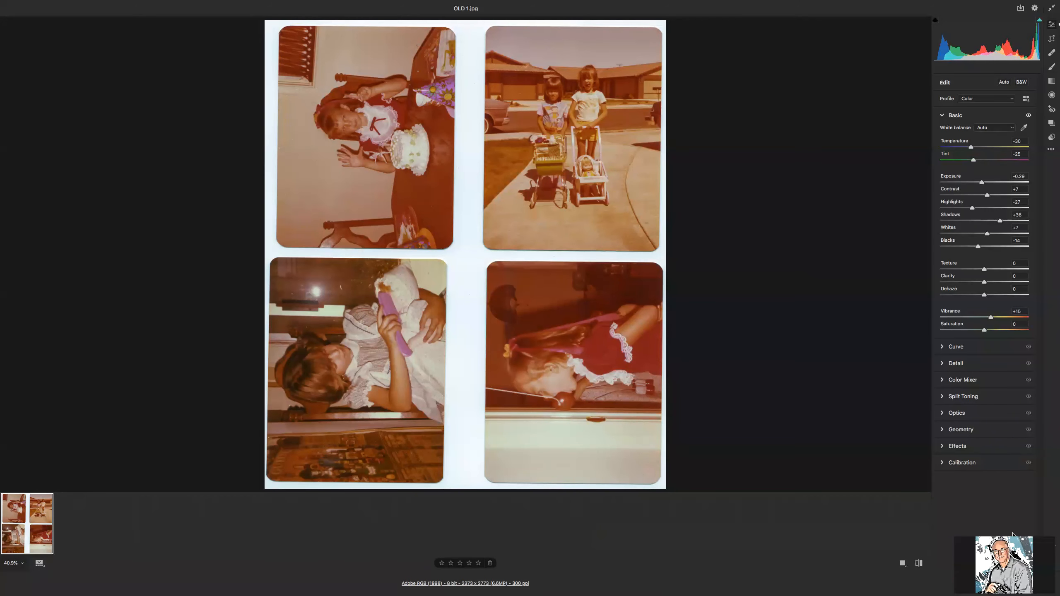
click(957, 583)
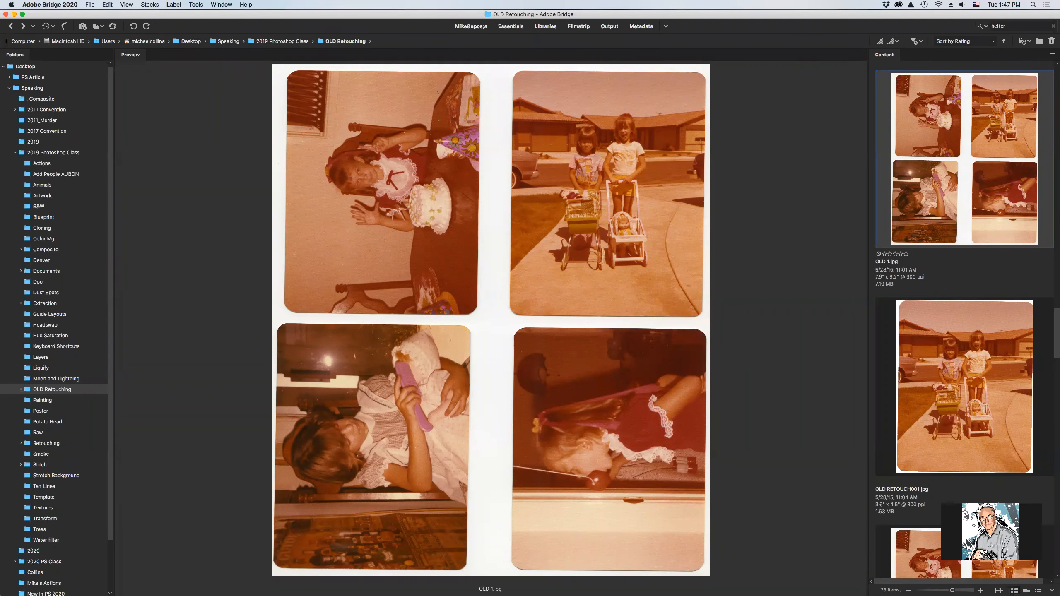
Step: Browse the OLD Retouching photos, switch to the Raw folder, and open DSC_3039.NEF in Camera Raw
scroll(951, 272, up, 5)
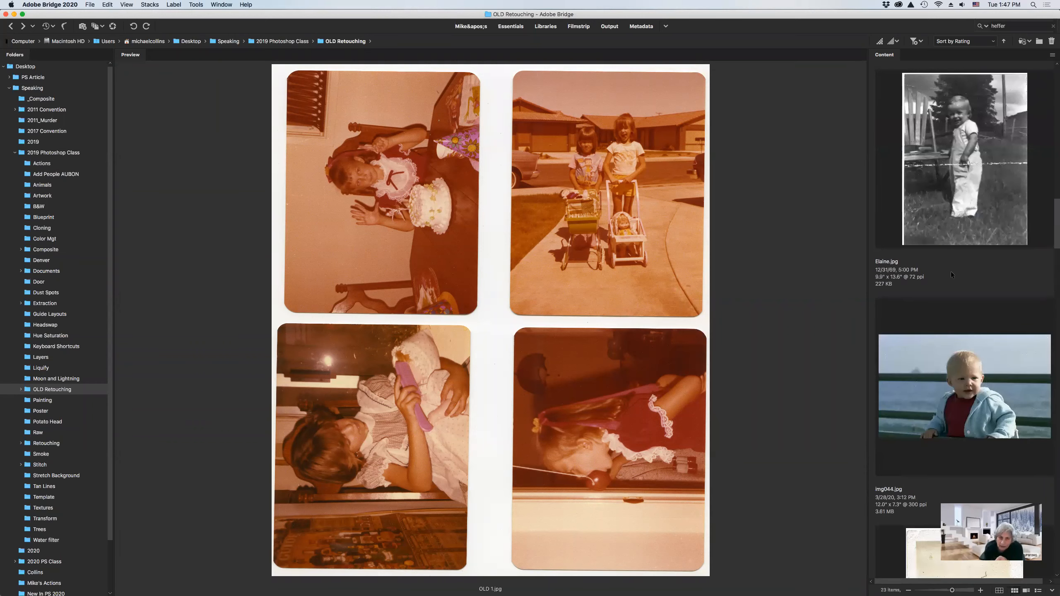
scroll(951, 272, up, 3)
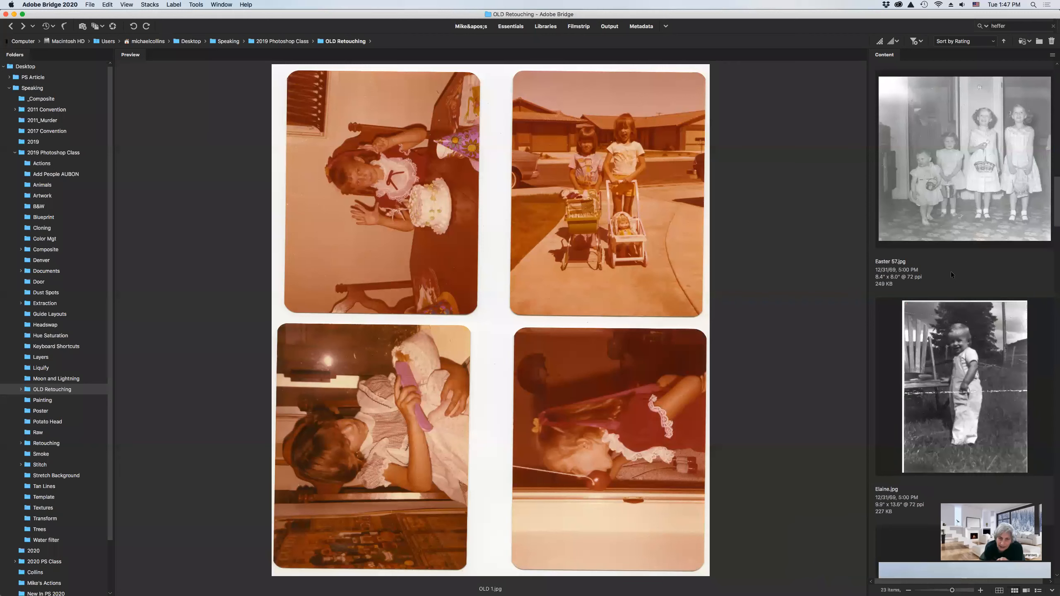
scroll(951, 272, down, 3)
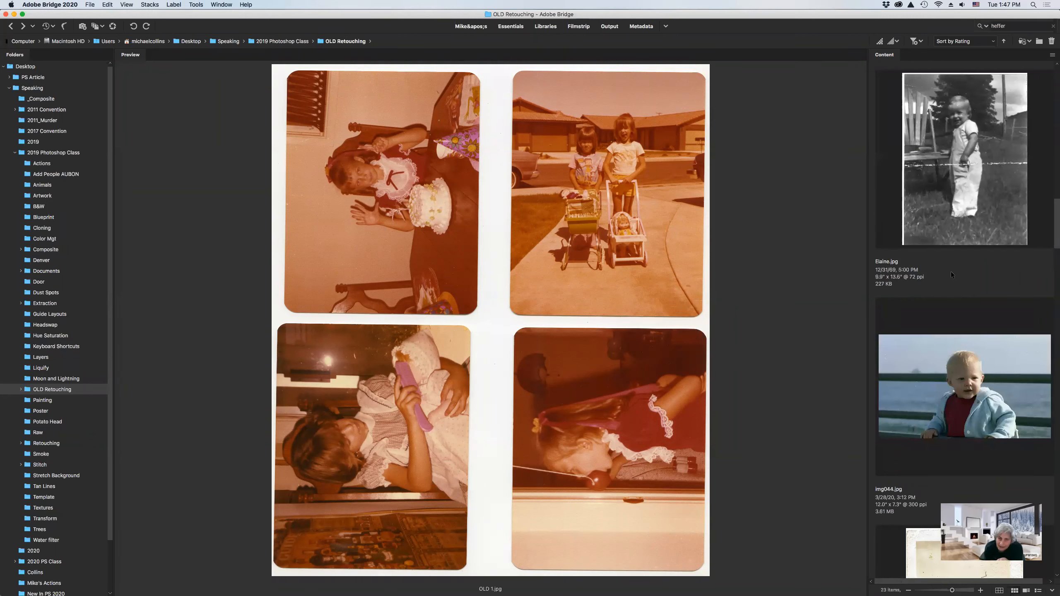
scroll(55, 383, down, 3)
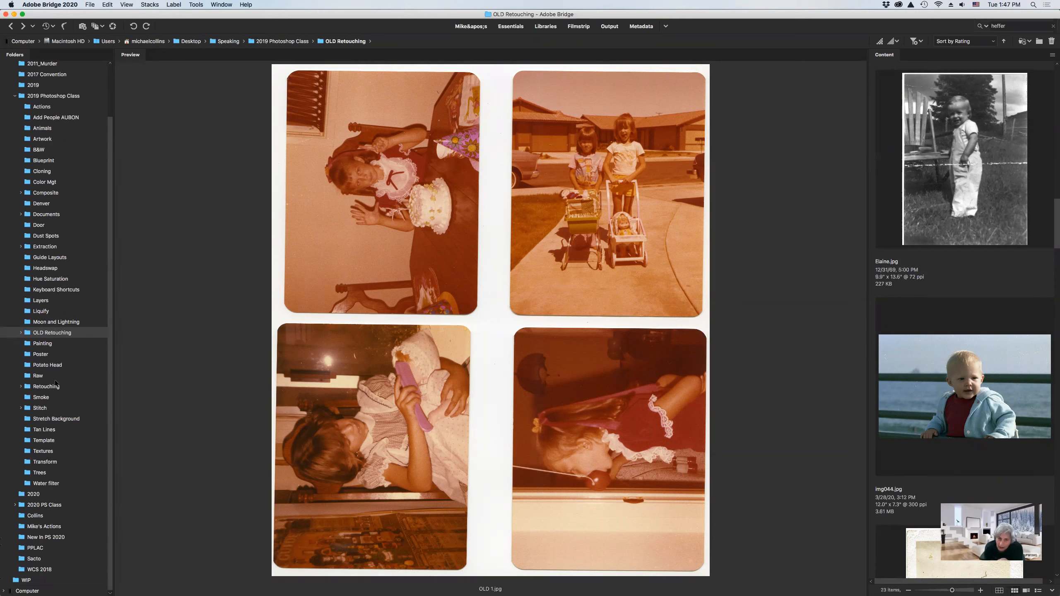
click(38, 376)
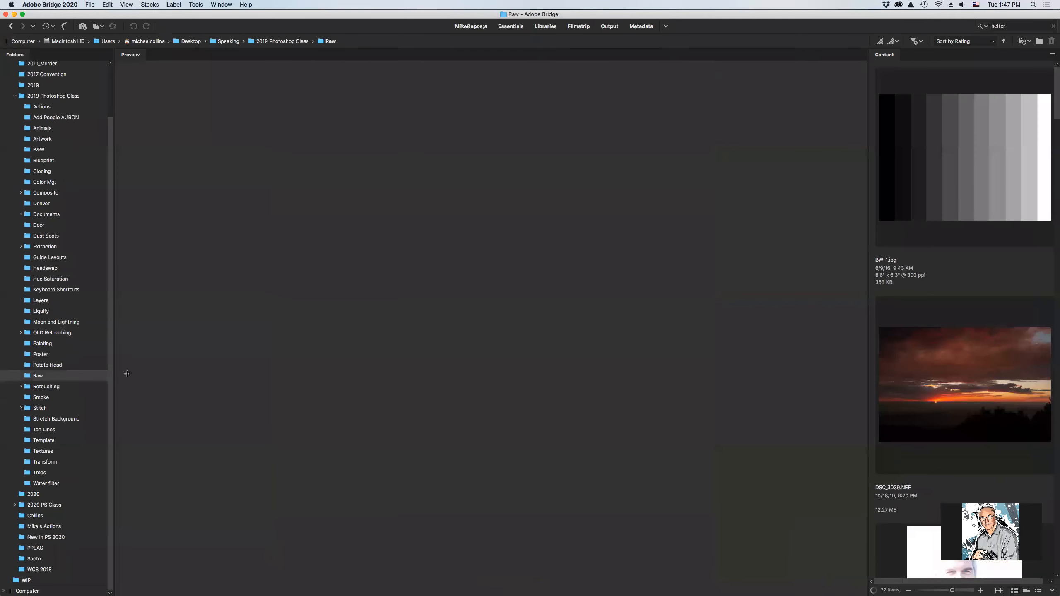
double_click(952, 411)
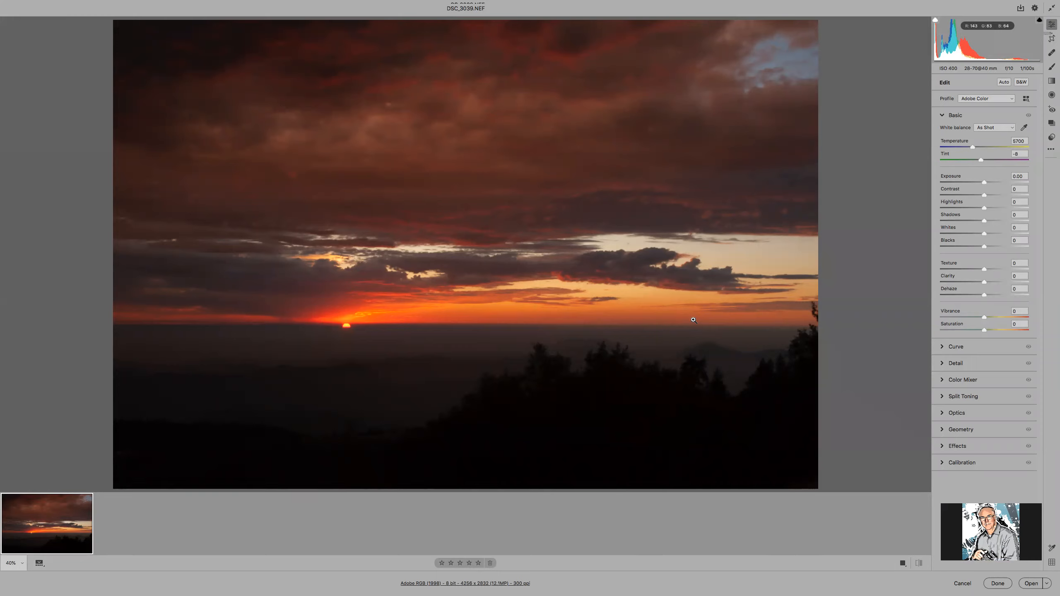
Step: Collapse the Basic adjustments and magnify the setting sun and horizon in the sunset photo to examine their detail
click(942, 116)
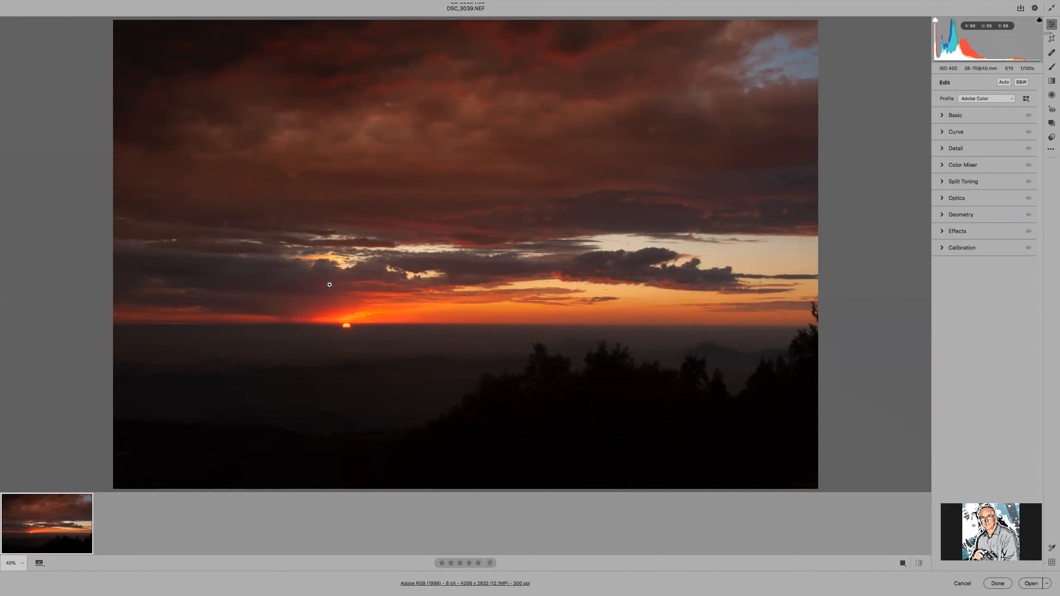
drag(297, 272, 439, 370)
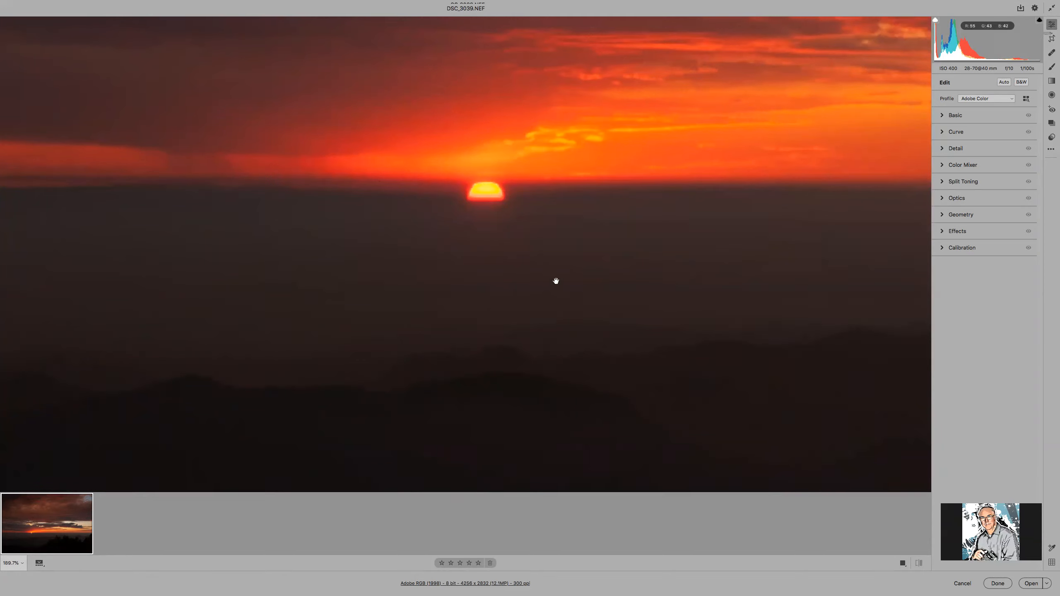
key(z)
drag(362, 99, 632, 301)
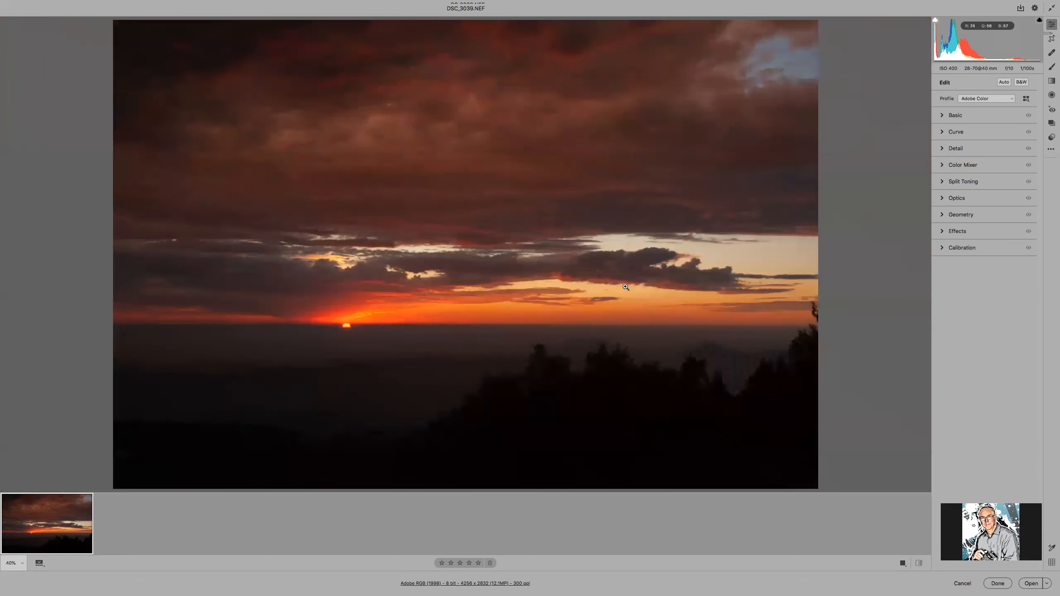
click(625, 286)
click(449, 317)
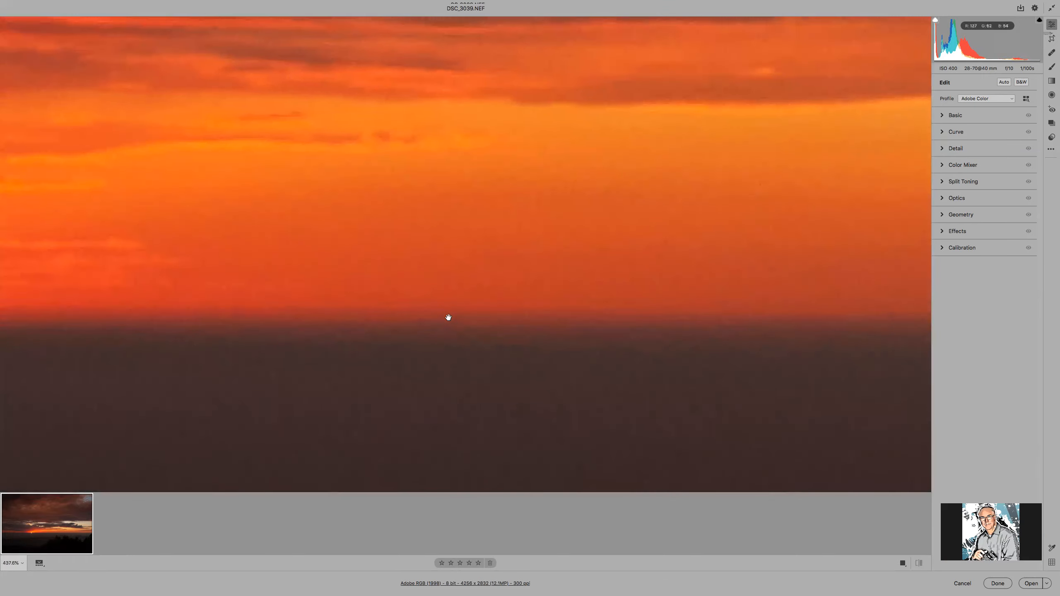
click(460, 296)
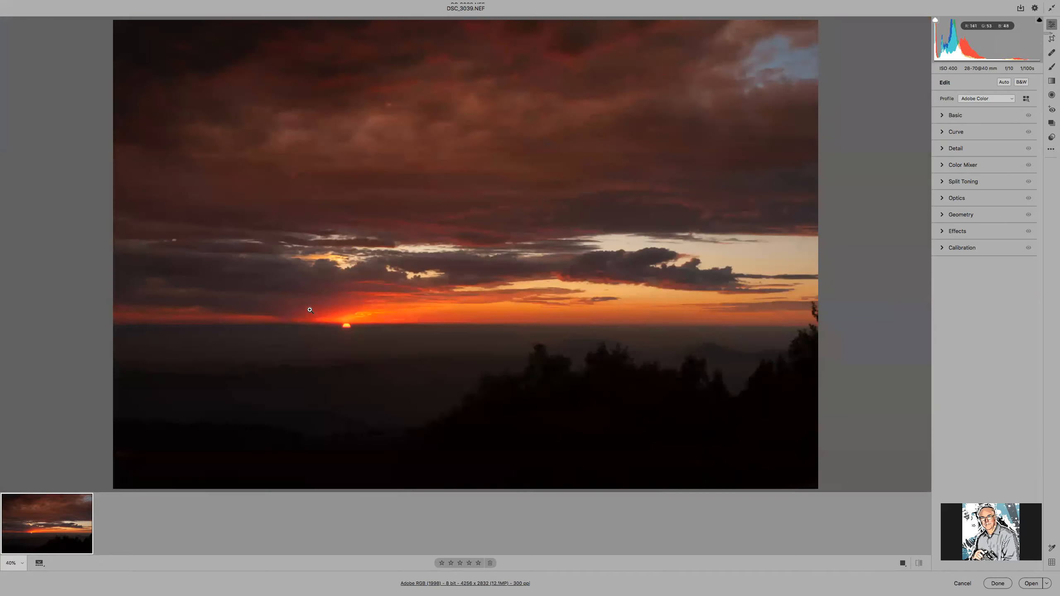
click(311, 309)
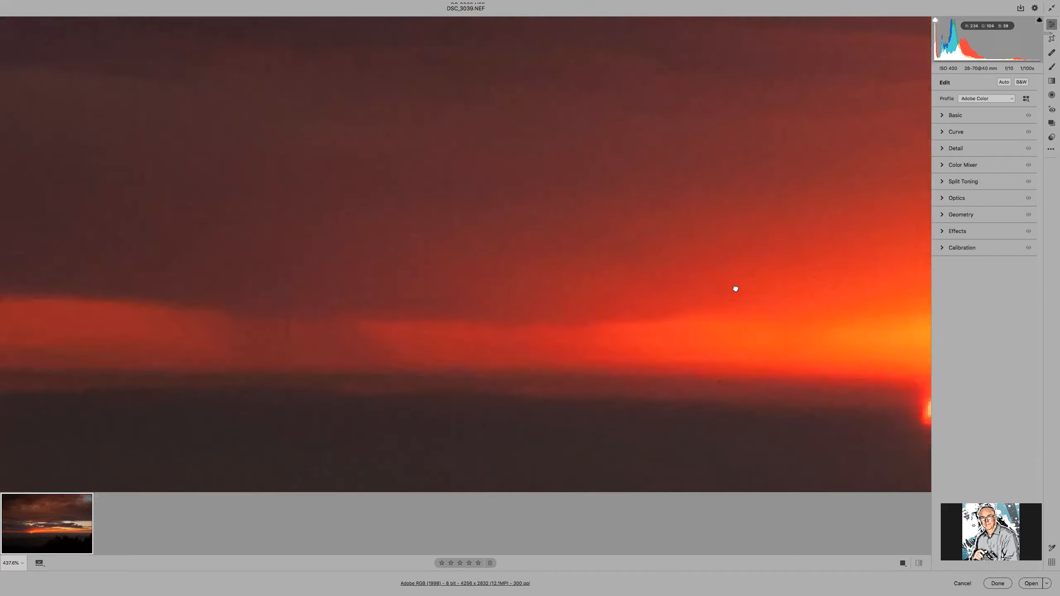
drag(734, 289, 323, 89)
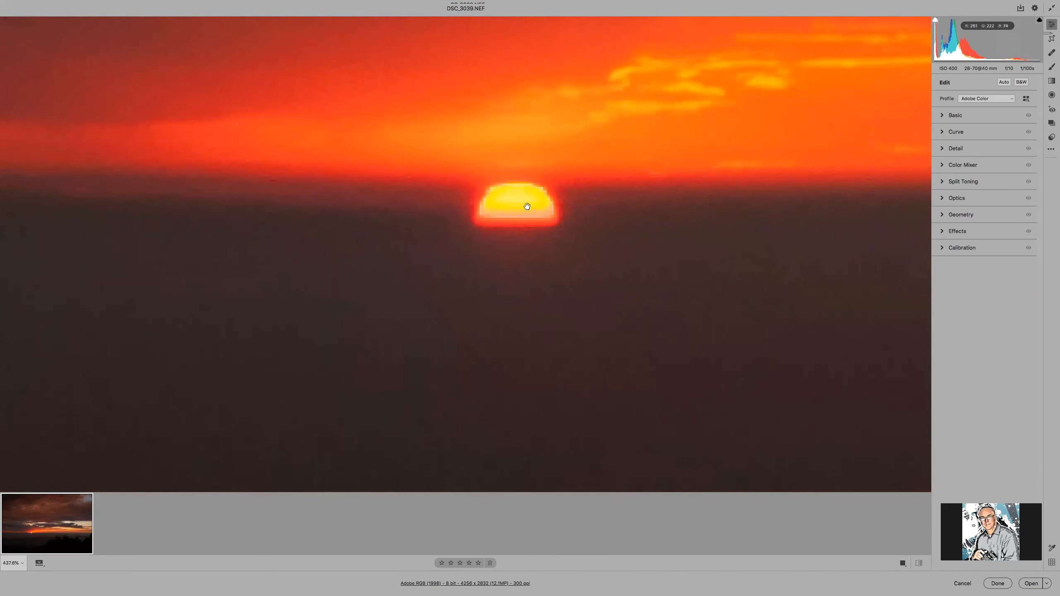
Step: Zoom back out from the sun, magnify the dark clouds above the horizon, and cancel out of Camera Raw
key(alt)
alt+click(516, 201)
alt+click(386, 200)
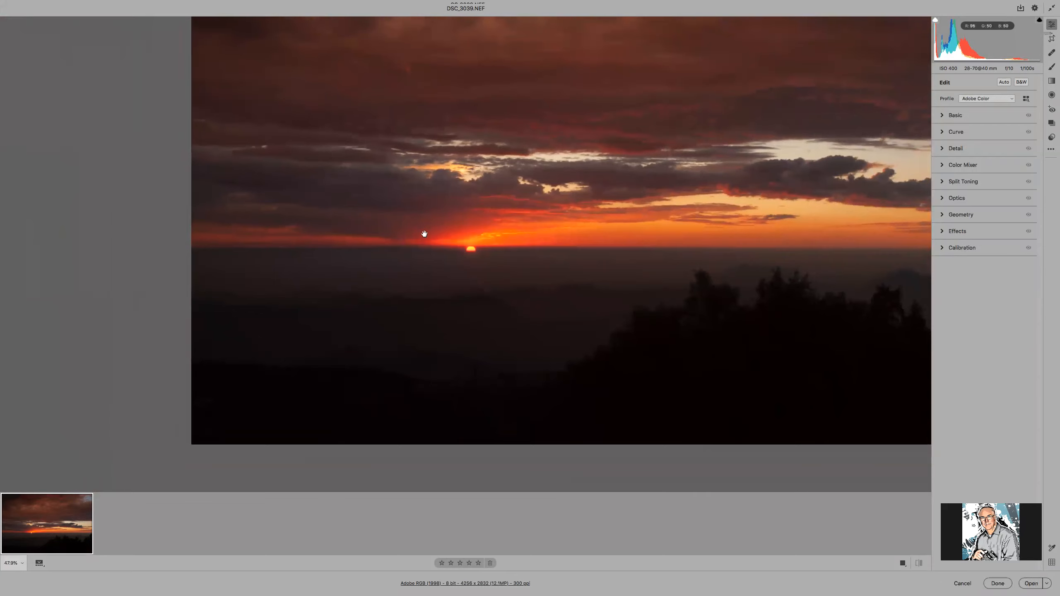
mouse_move(473, 250)
mouse_down()
mouse_move(621, 262)
mouse_move(440, 253)
mouse_move(462, 251)
mouse_up()
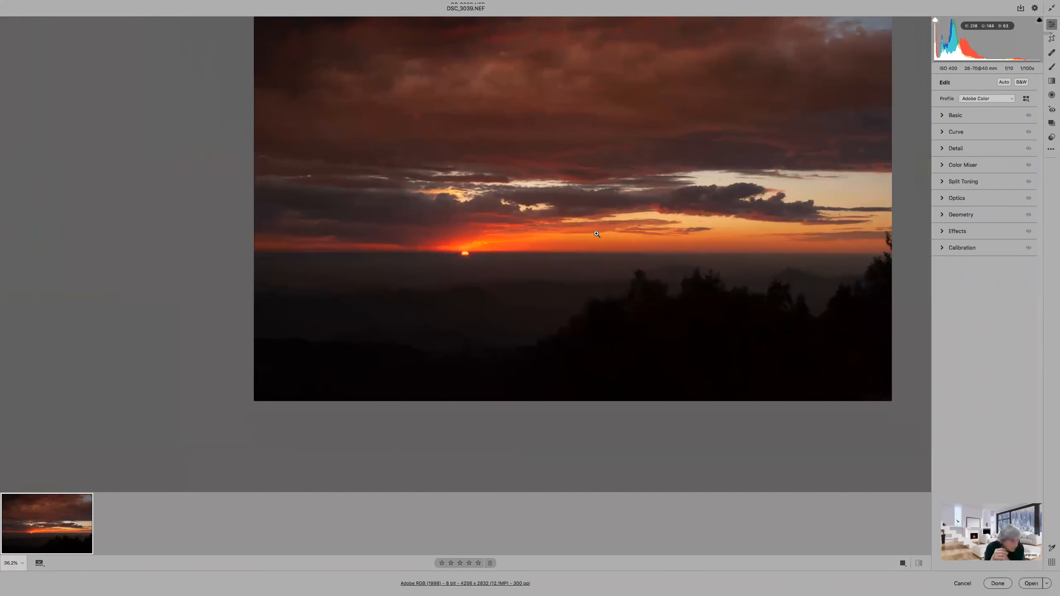
drag(597, 234, 597, 234)
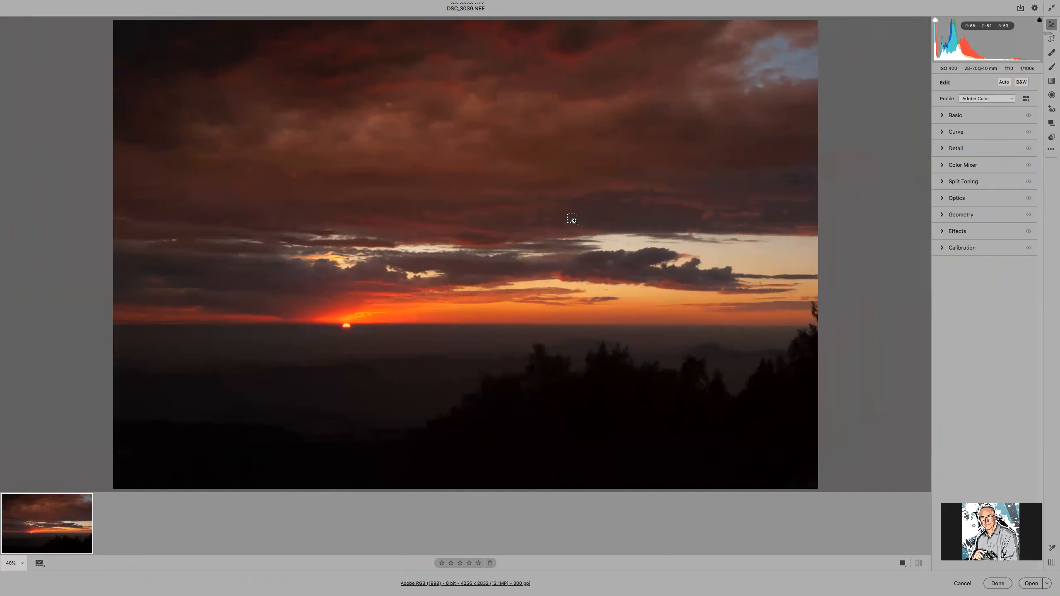
drag(560, 224, 743, 324)
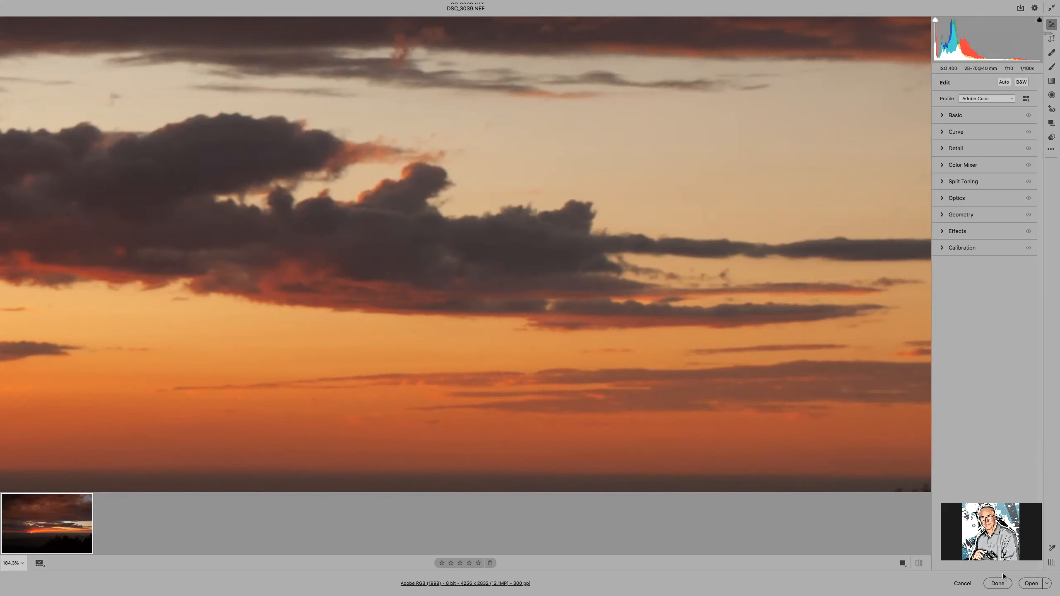
click(962, 583)
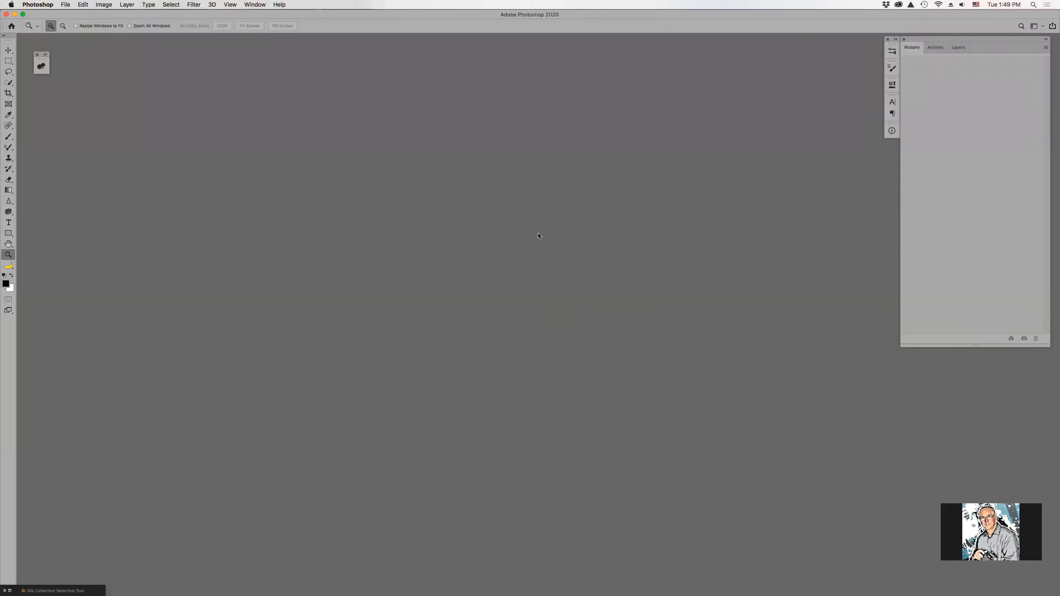
Step: Switch to Adobe Bridge, return to the OLD Retouching folder, preview another friend.jpg, and open 1954.jpg in Photoshop
key(super+Tab)
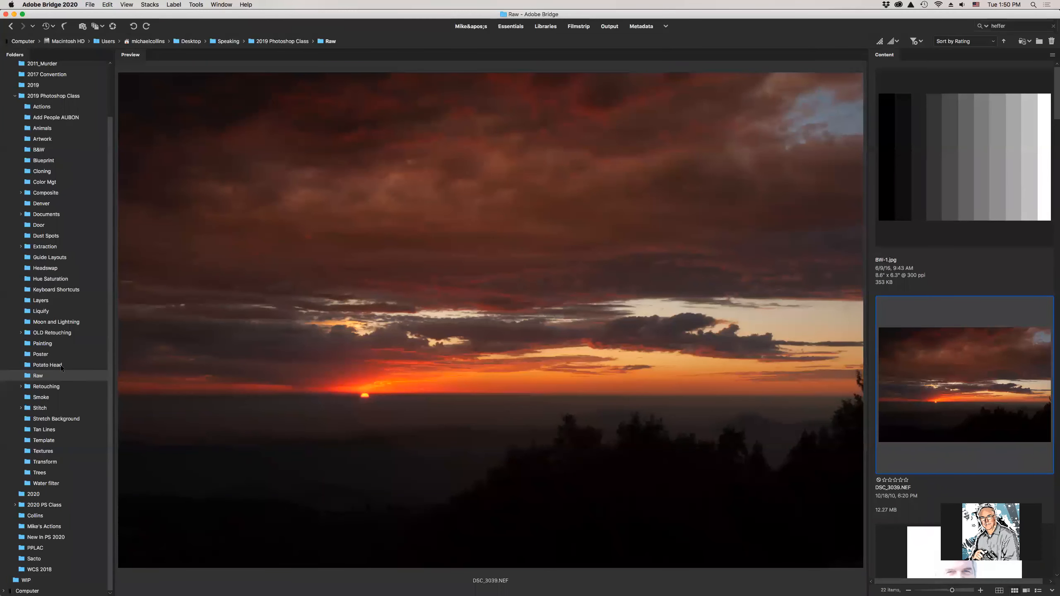
click(51, 334)
click(962, 349)
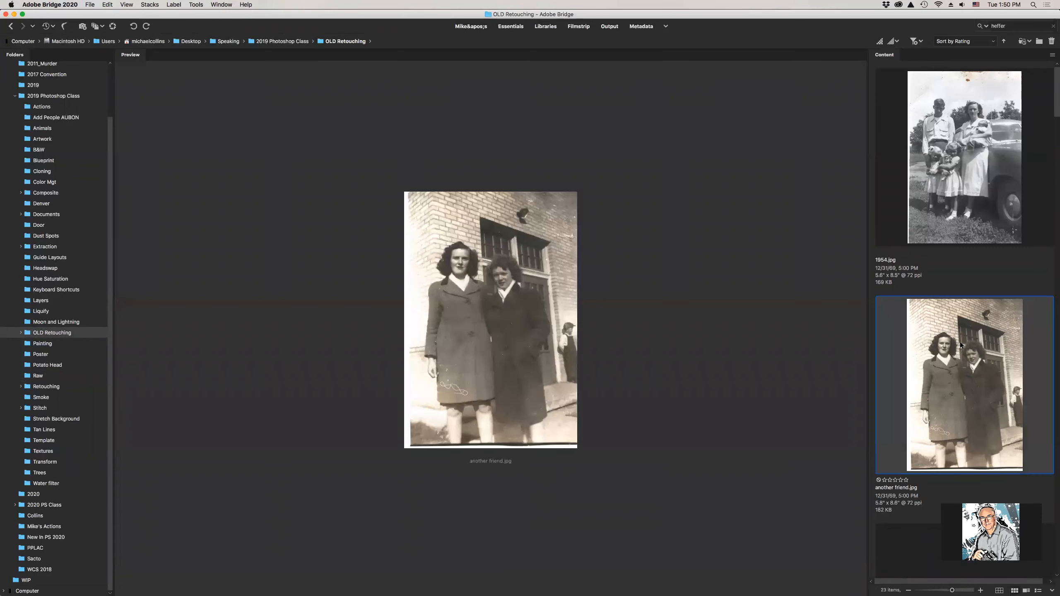
click(988, 163)
double_click(988, 163)
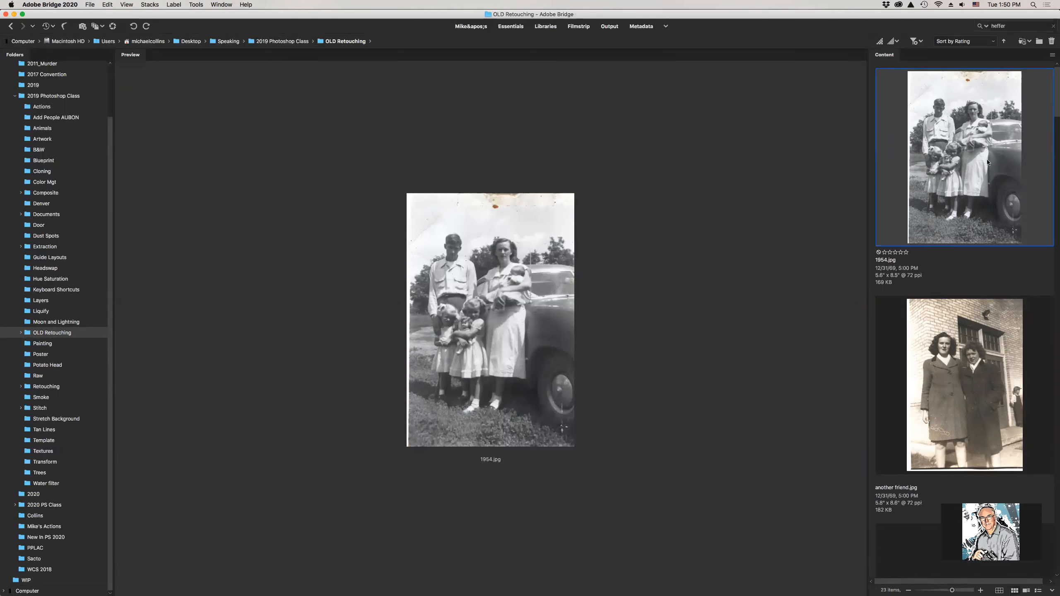
Step: Lasso the stained strip along the upper edge of the sky and run the action that expands, fills and deselects it
drag(483, 248, 593, 382)
scroll(593, 370, up, 10)
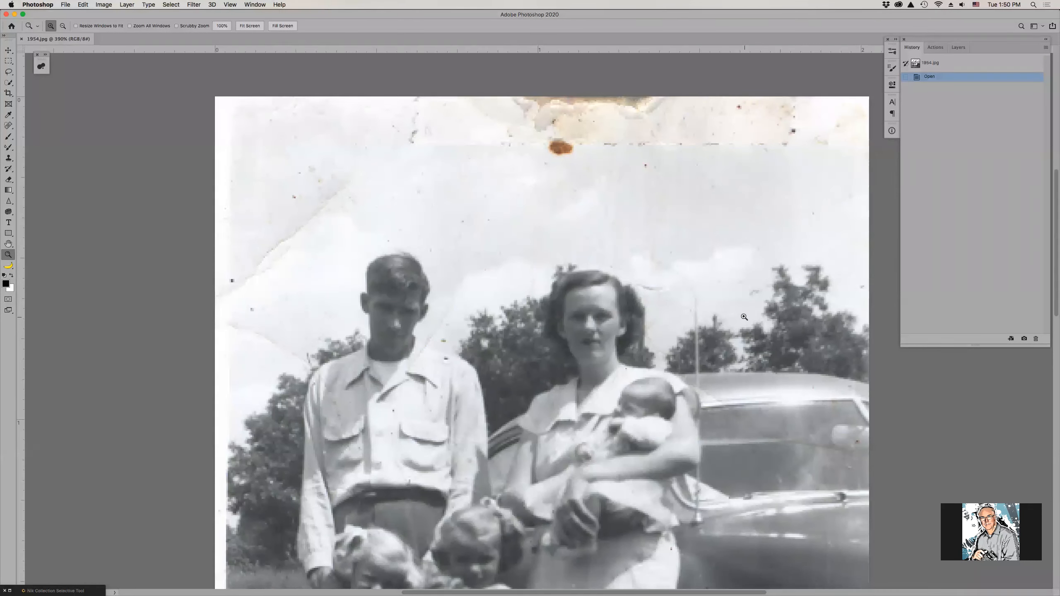
key(l)
mouse_move(389, 97)
mouse_down()
mouse_move(465, 171)
mouse_move(763, 173)
mouse_move(836, 161)
mouse_move(882, 131)
mouse_move(434, 67)
mouse_move(378, 77)
mouse_up()
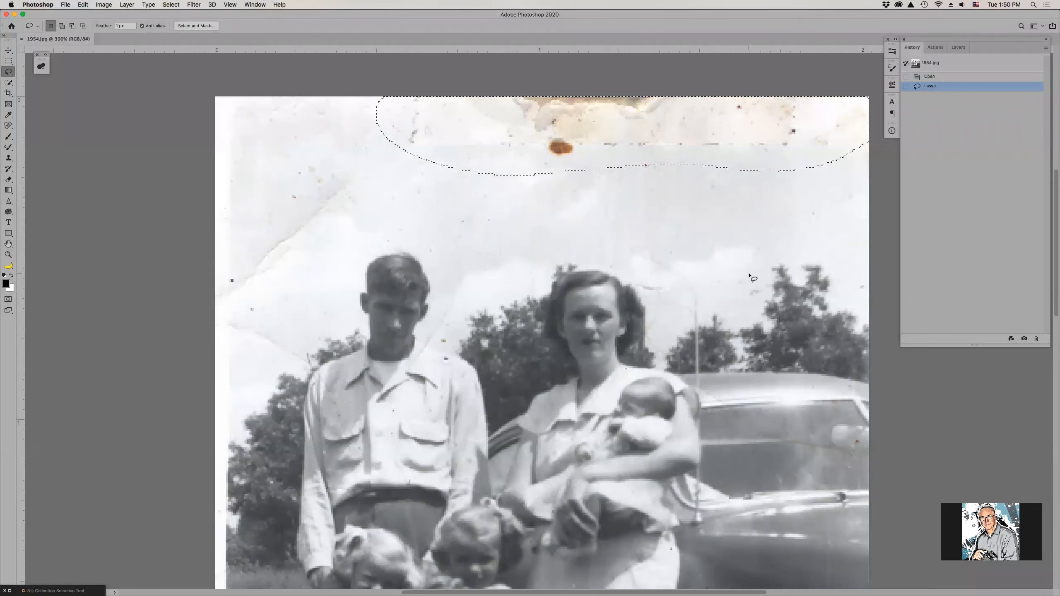
key(F2)
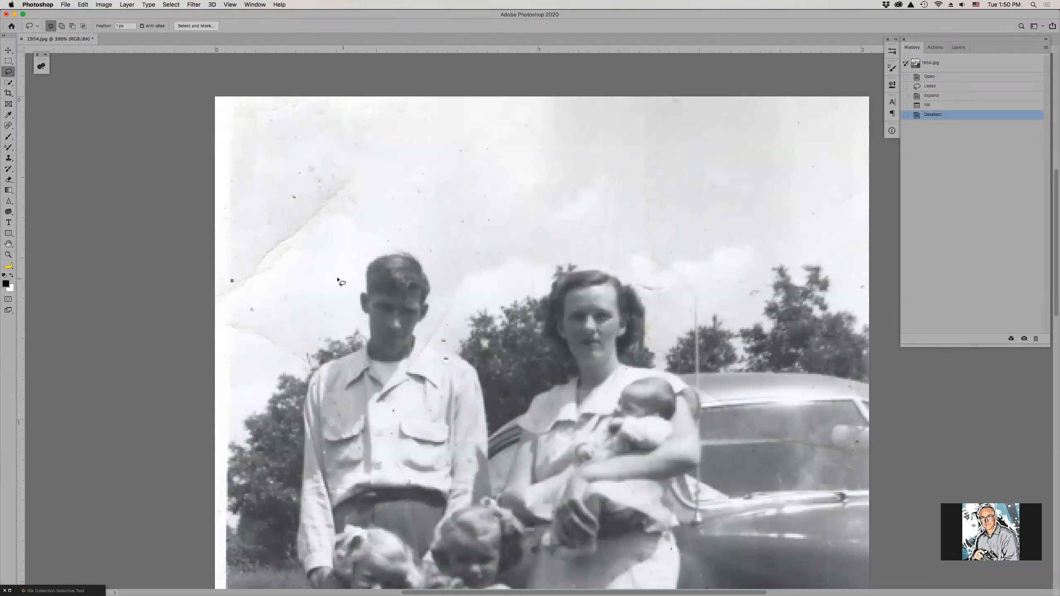
Step: Lasso the diagonal crease and specks in the sky beside the man's head, filling each selection with the expand-and-fill action
mouse_move(250, 294)
mouse_down()
mouse_move(344, 207)
mouse_move(365, 145)
mouse_move(285, 188)
mouse_move(219, 282)
mouse_move(279, 288)
mouse_up()
key(F2)
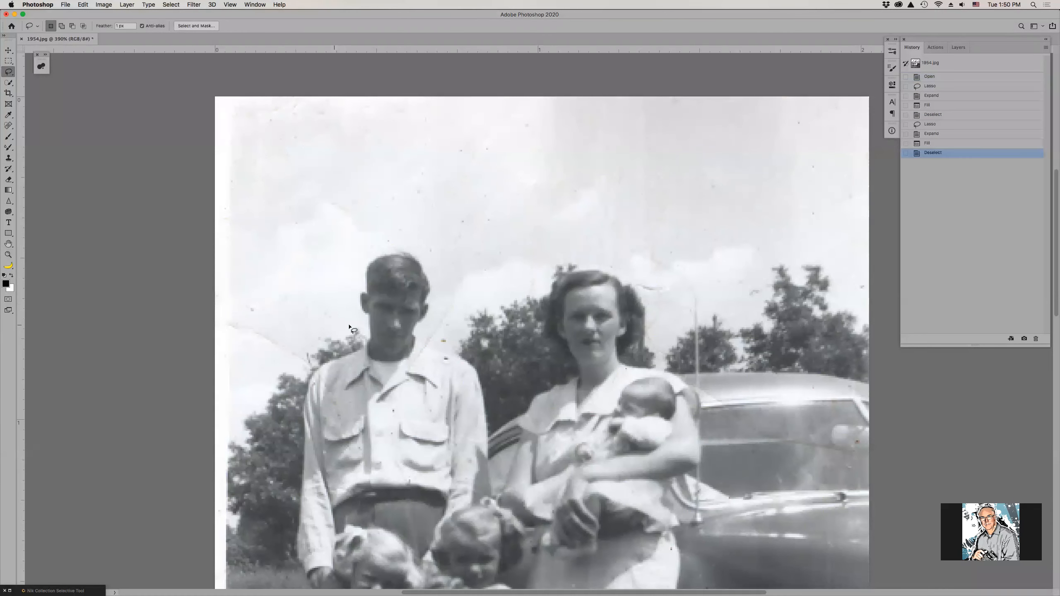
mouse_move(331, 183)
mouse_down()
mouse_move(342, 217)
mouse_move(331, 245)
mouse_up()
key(F2)
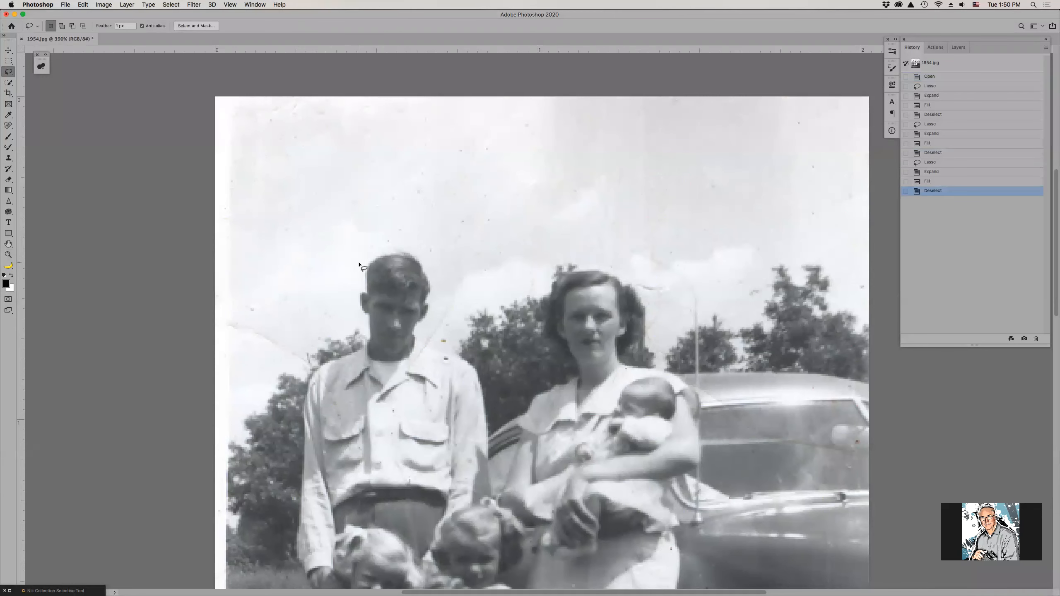
Step: Try twice to remove the crease beside the woman's hair by lassoing it and running the fill action, undoing each fill
mouse_move(647, 279)
mouse_down()
mouse_move(670, 296)
mouse_move(671, 282)
mouse_move(648, 279)
mouse_up()
key(F2)
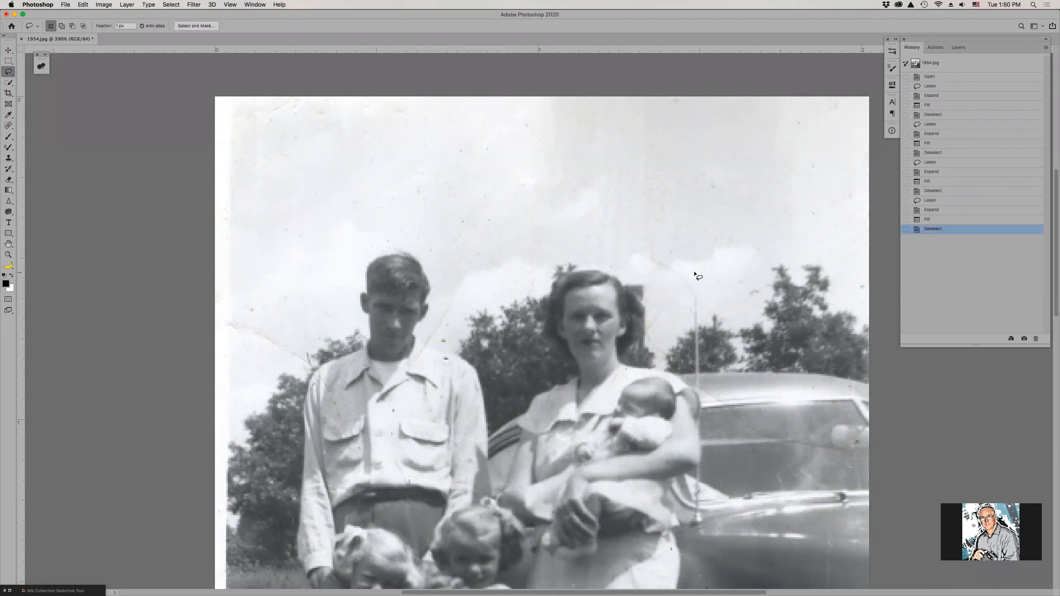
key(super+z)
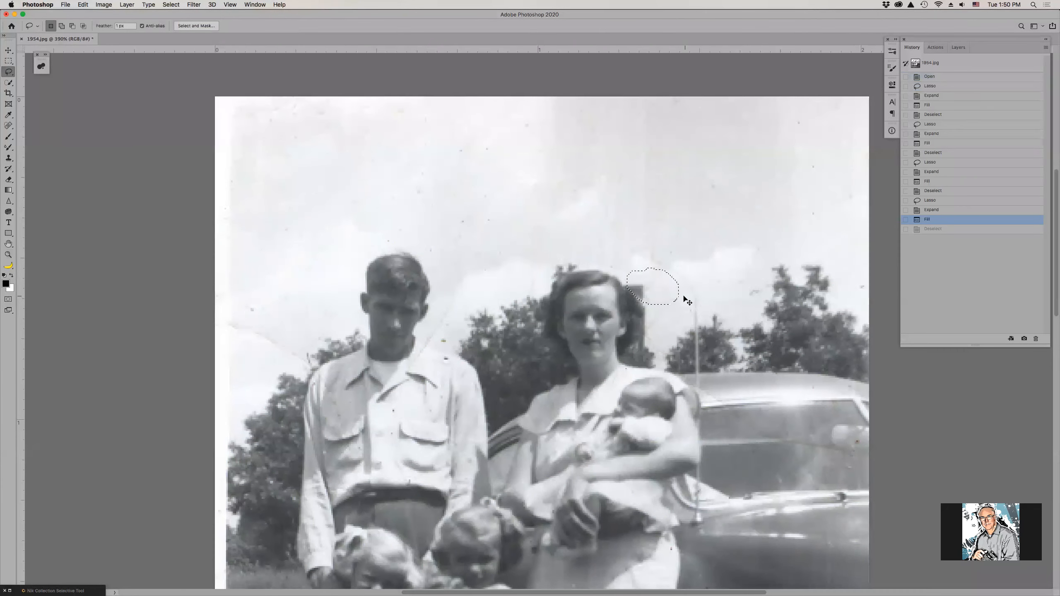
key(super+z)
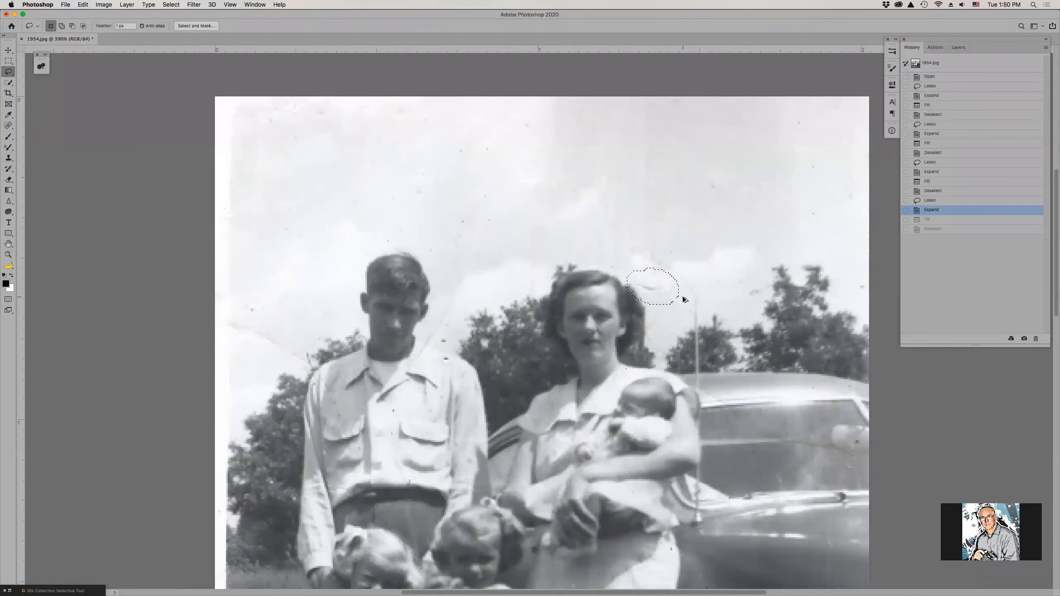
key(super+z)
key(super+z)
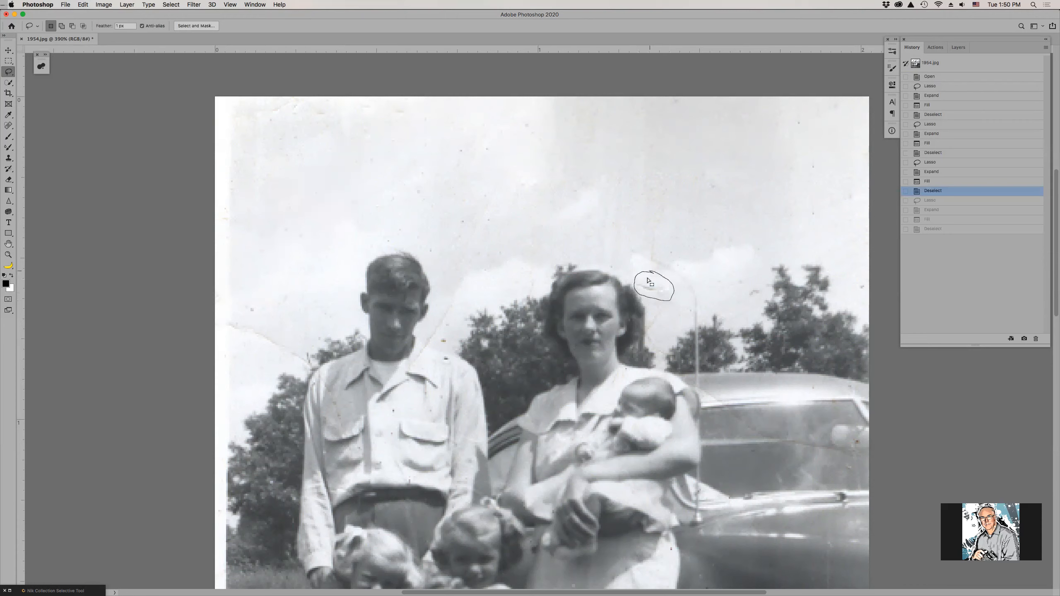
drag(648, 282, 656, 292)
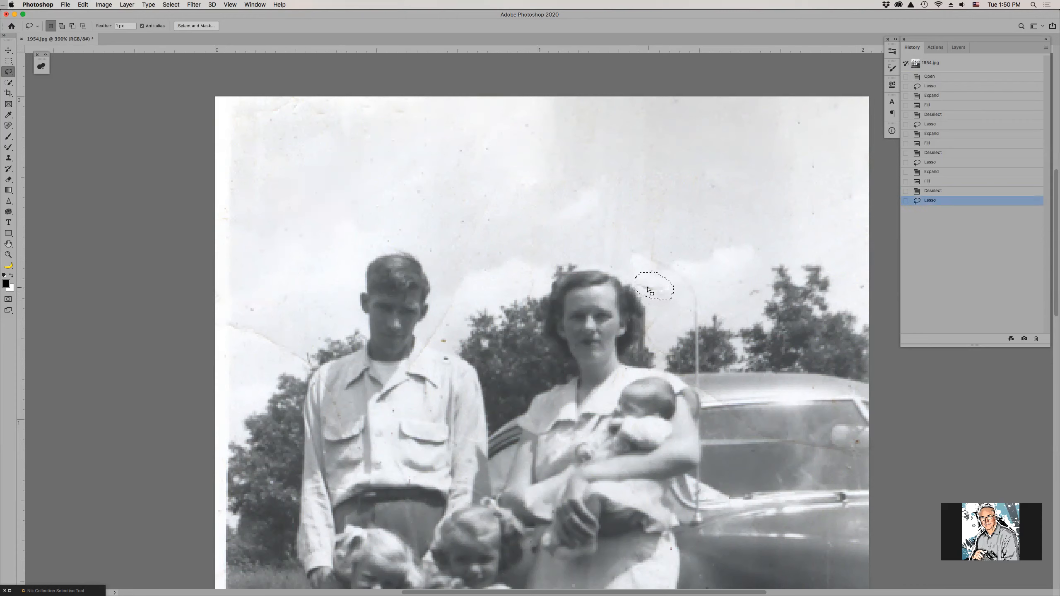
key(F2)
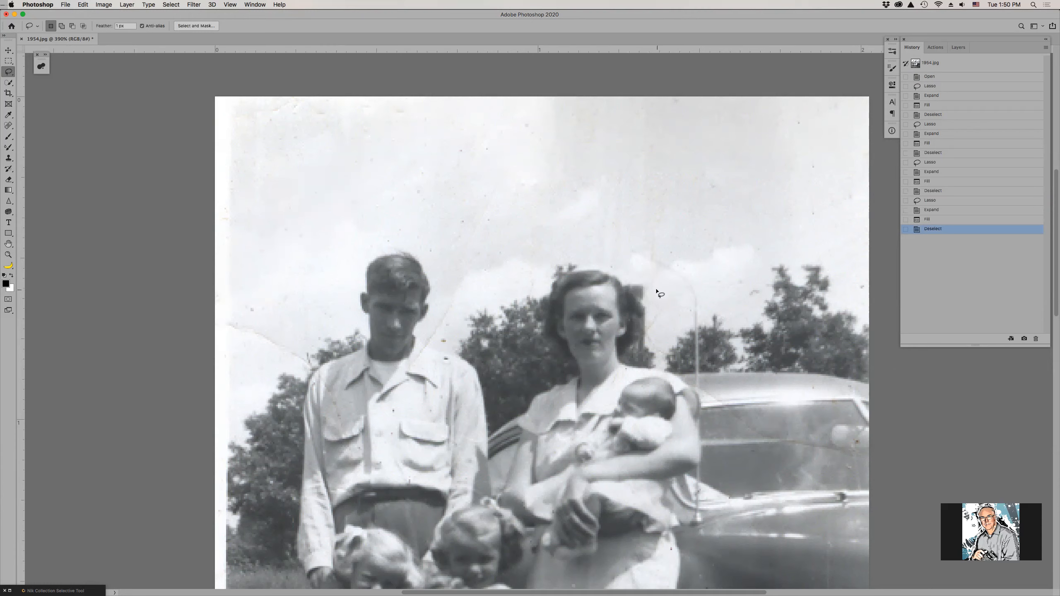
key(super+z)
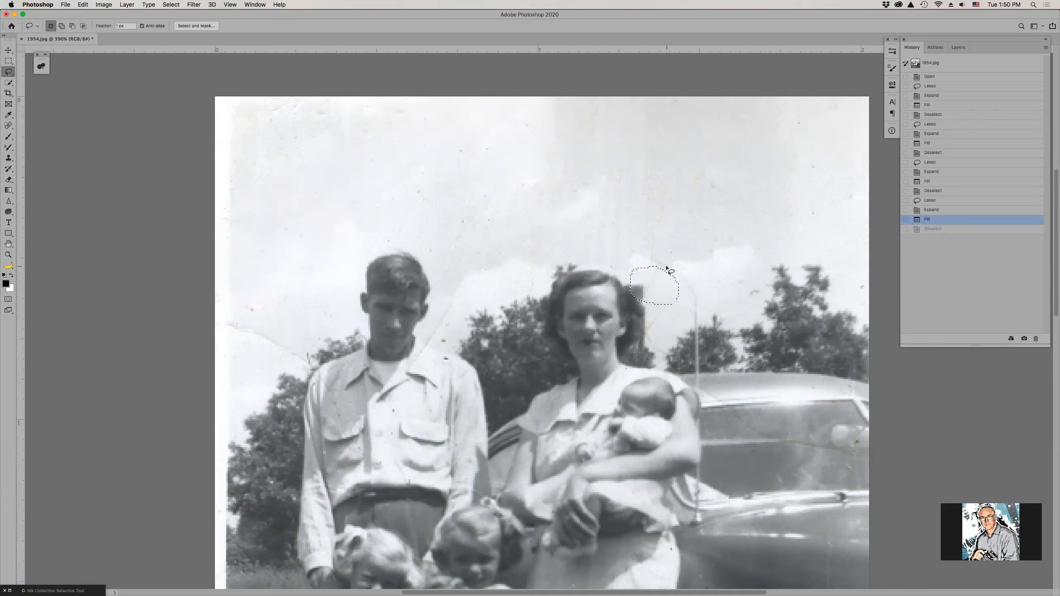
key(super+z)
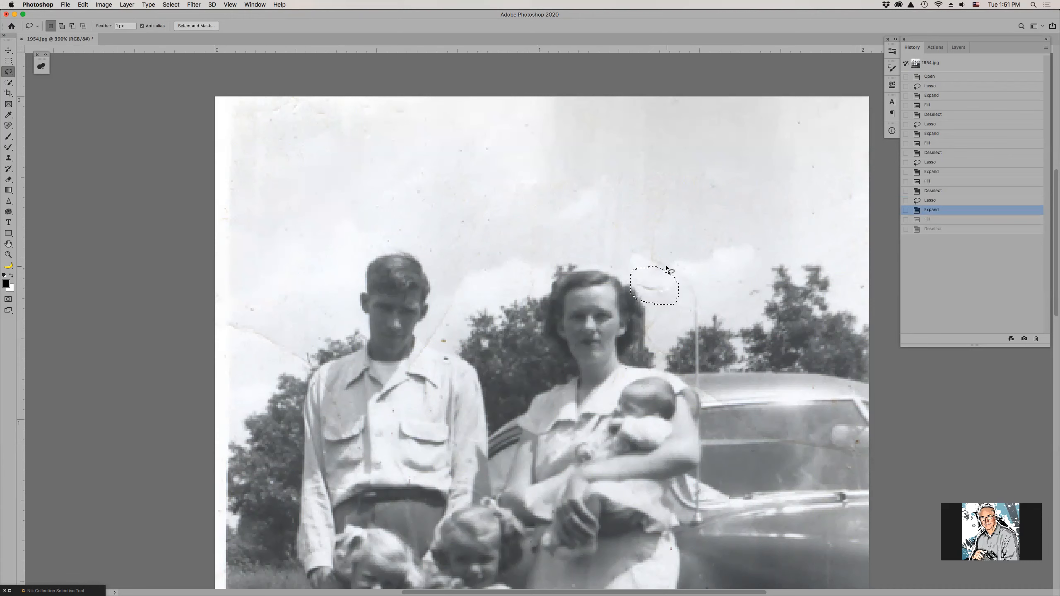
key(super+d)
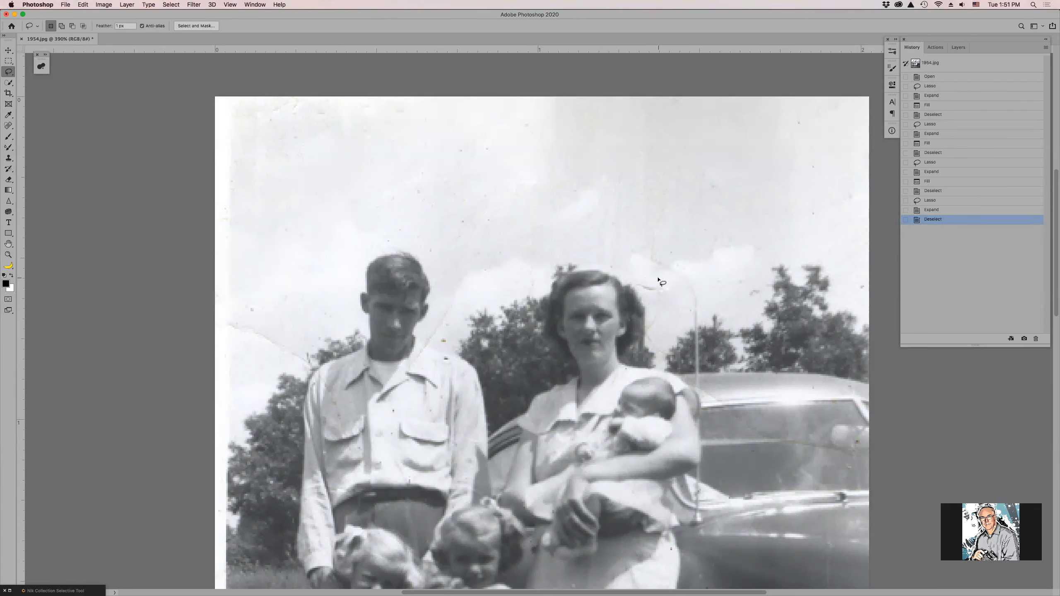
Step: Spot-heal the crease beside the woman's hair, the specks around the trees and sky behind the car, and the crease beside the man
key(j)
mouse_move(646, 288)
mouse_down()
mouse_move(692, 285)
mouse_move(648, 251)
mouse_move(670, 261)
mouse_up()
drag(761, 293, 742, 287)
click(742, 287)
click(767, 289)
click(851, 262)
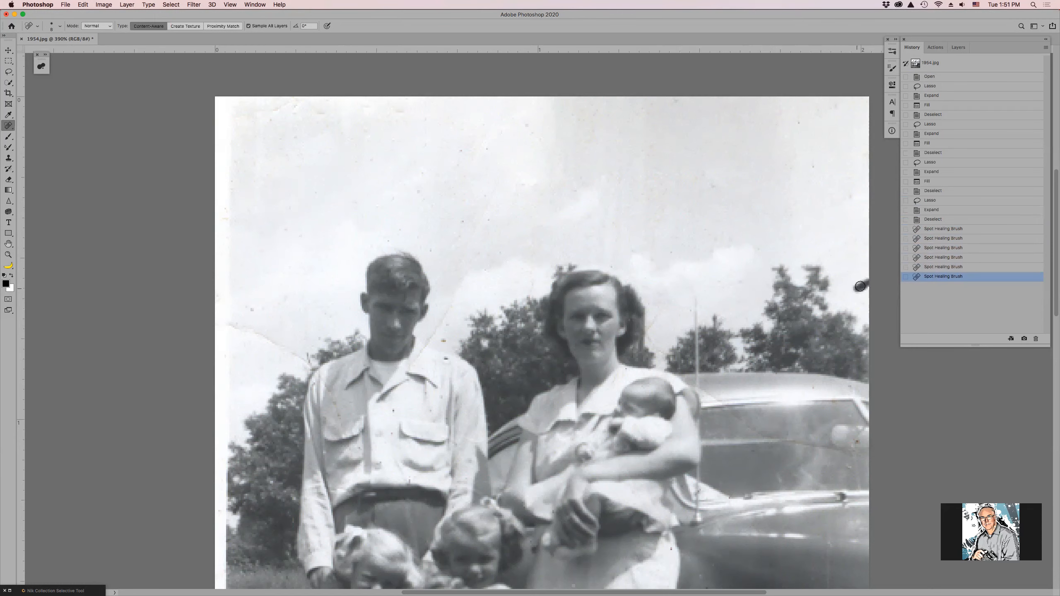
click(860, 287)
click(814, 166)
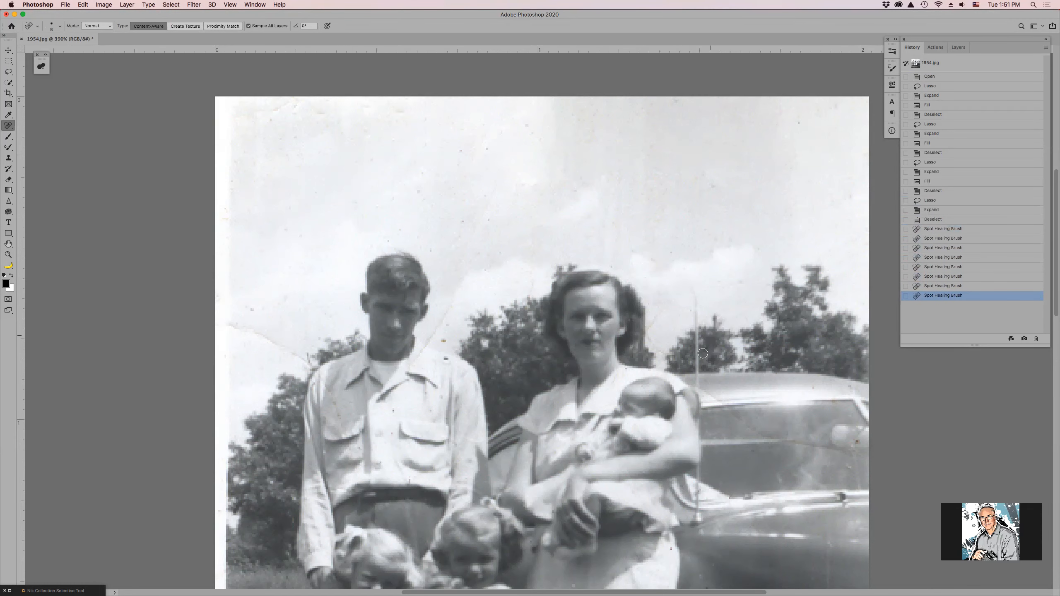
mouse_move(669, 422)
mouse_down()
mouse_move(631, 357)
mouse_move(662, 201)
mouse_move(716, 256)
mouse_up()
drag(279, 158, 358, 197)
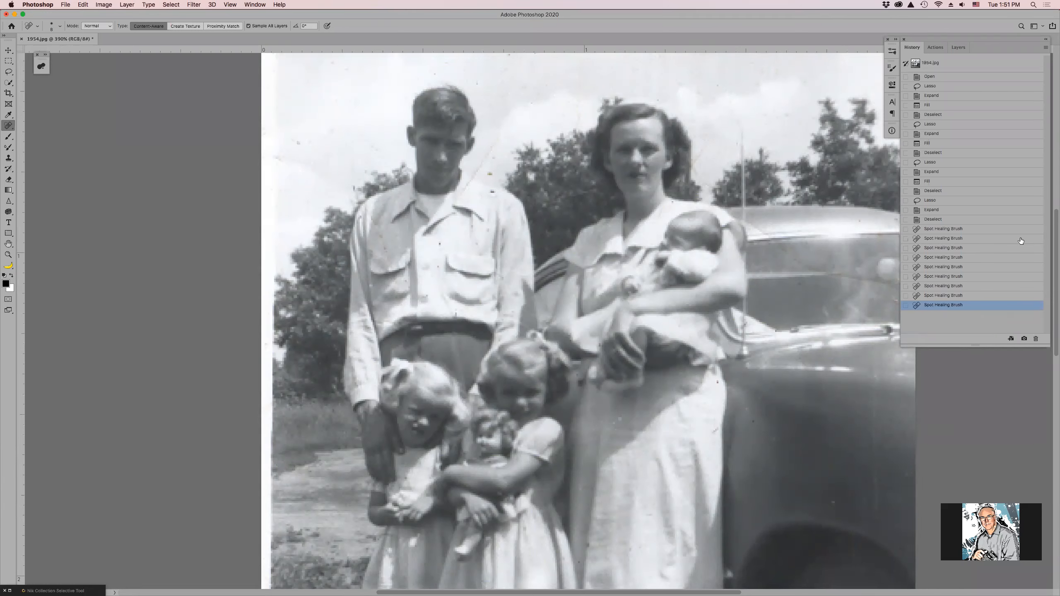
Step: Duplicate the Background onto a new layer and reapply the last-used filter to the copy
click(960, 47)
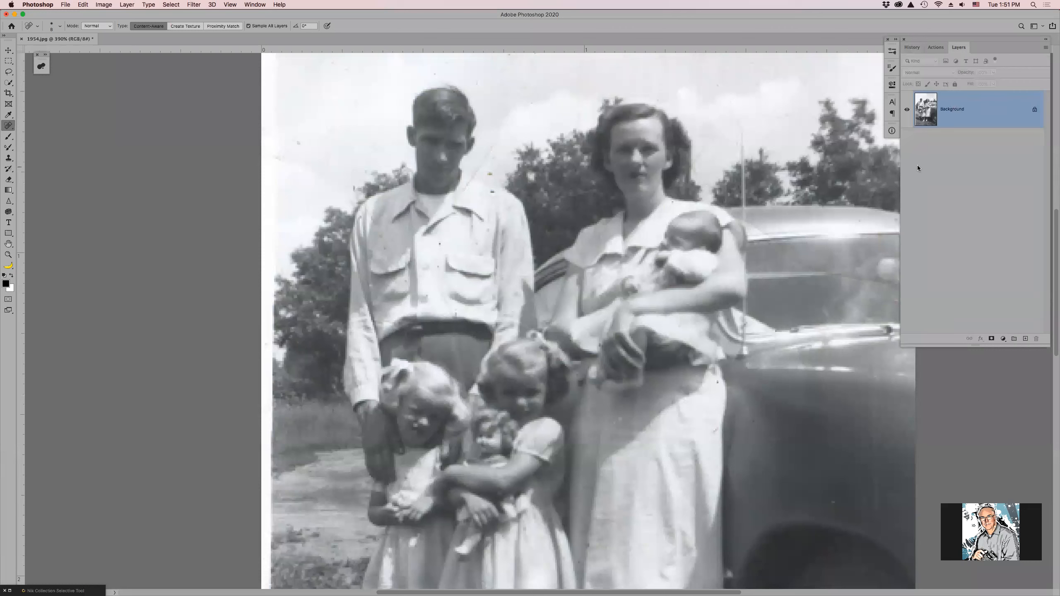
key(super+j)
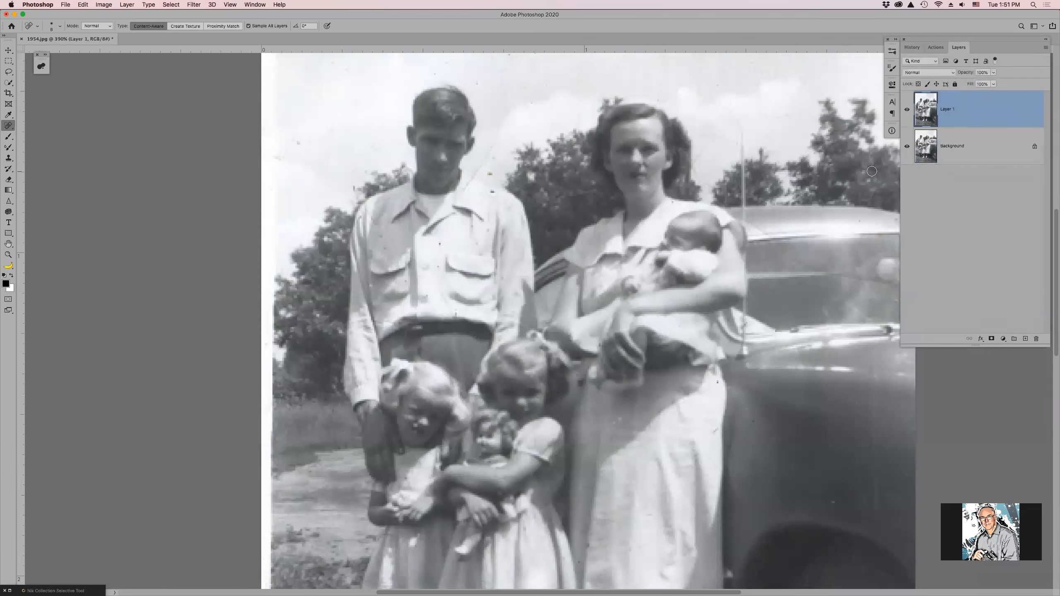
click(194, 4)
click(201, 16)
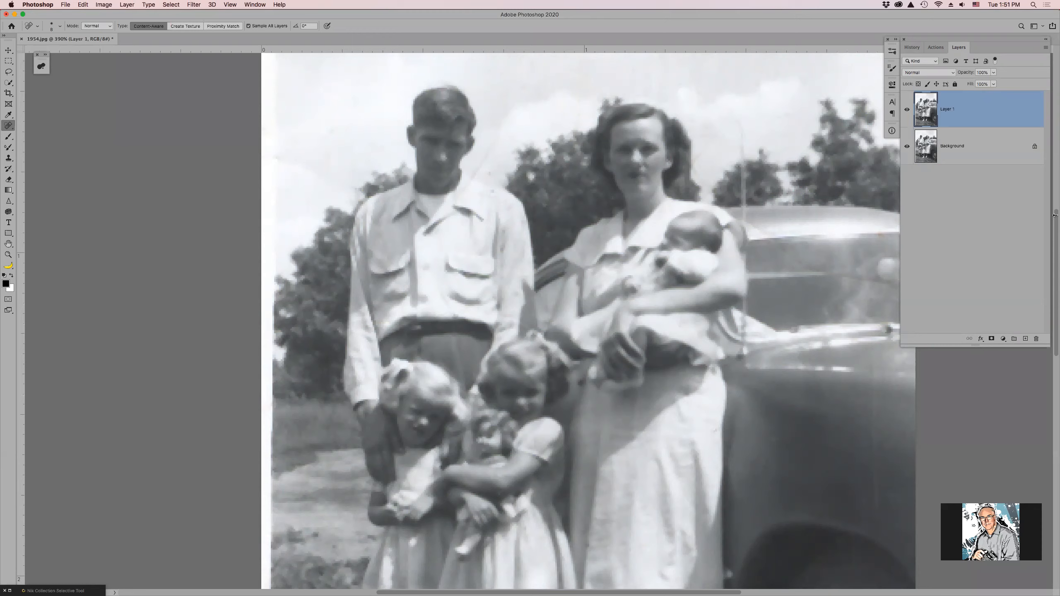
Step: Hide the filtered layer behind a black mask and paint white over the specks in the sky, on the man's shirt and on the car
click(993, 339)
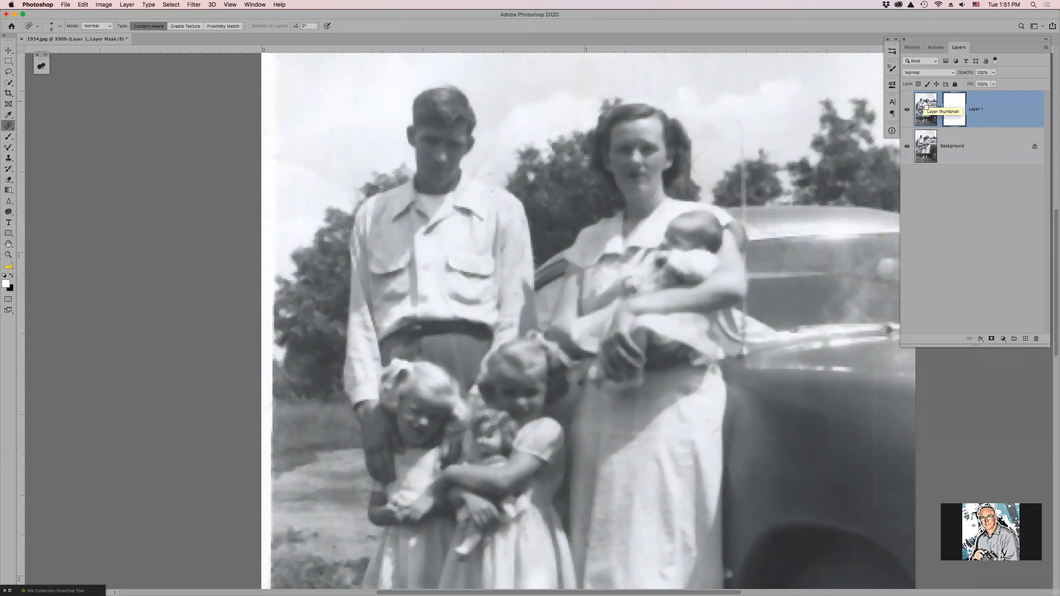
key(super+i)
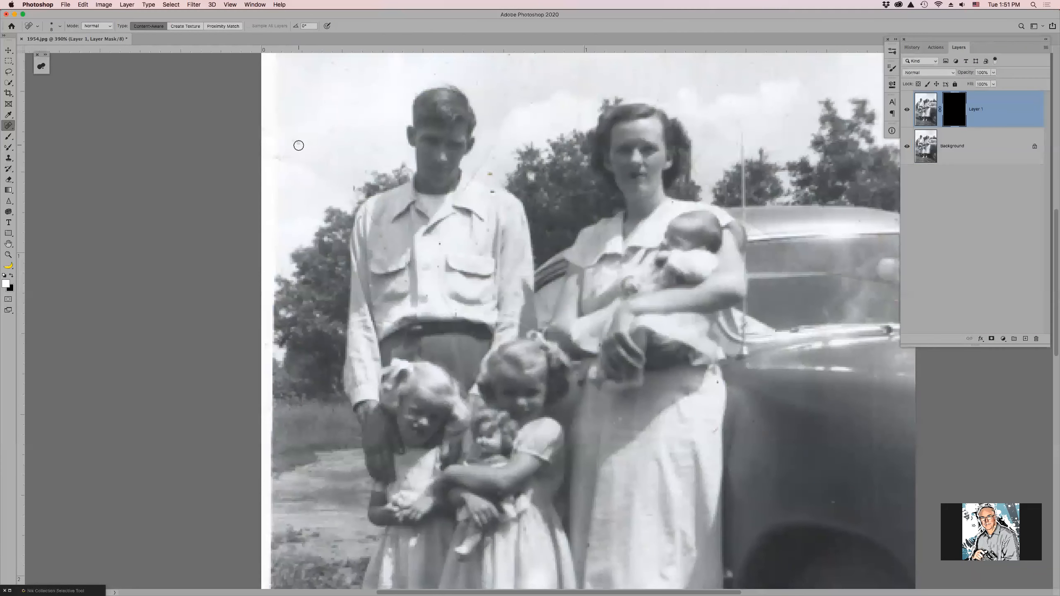
key(b)
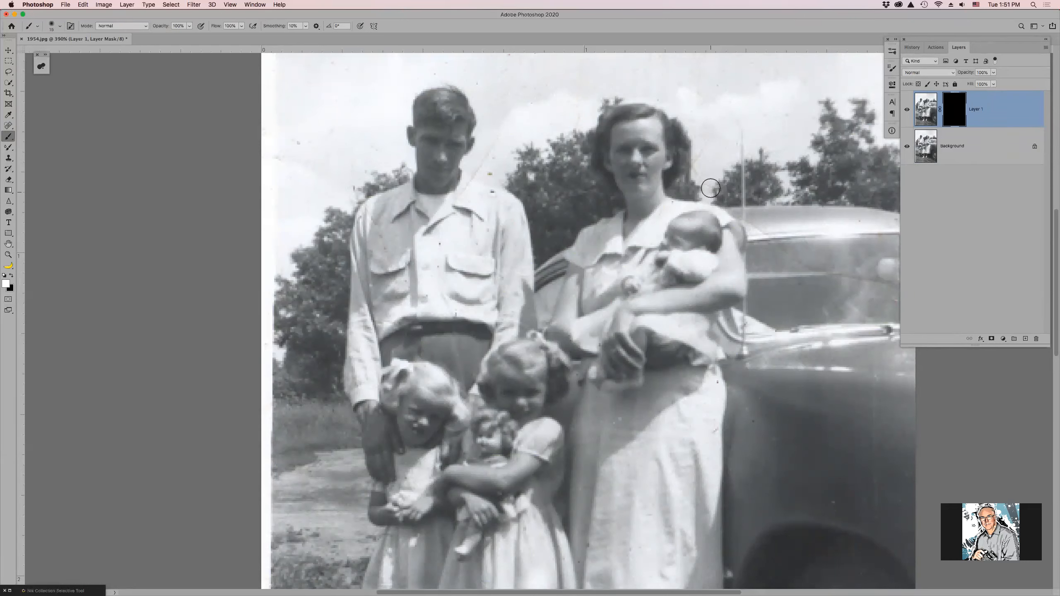
click(300, 141)
click(326, 136)
mouse_move(489, 172)
mouse_down()
mouse_move(493, 164)
mouse_move(495, 194)
mouse_up()
click(446, 244)
mouse_move(439, 243)
mouse_down()
mouse_move(476, 244)
mouse_move(483, 229)
mouse_up()
click(419, 525)
drag(878, 431, 610, 287)
drag(611, 244, 596, 360)
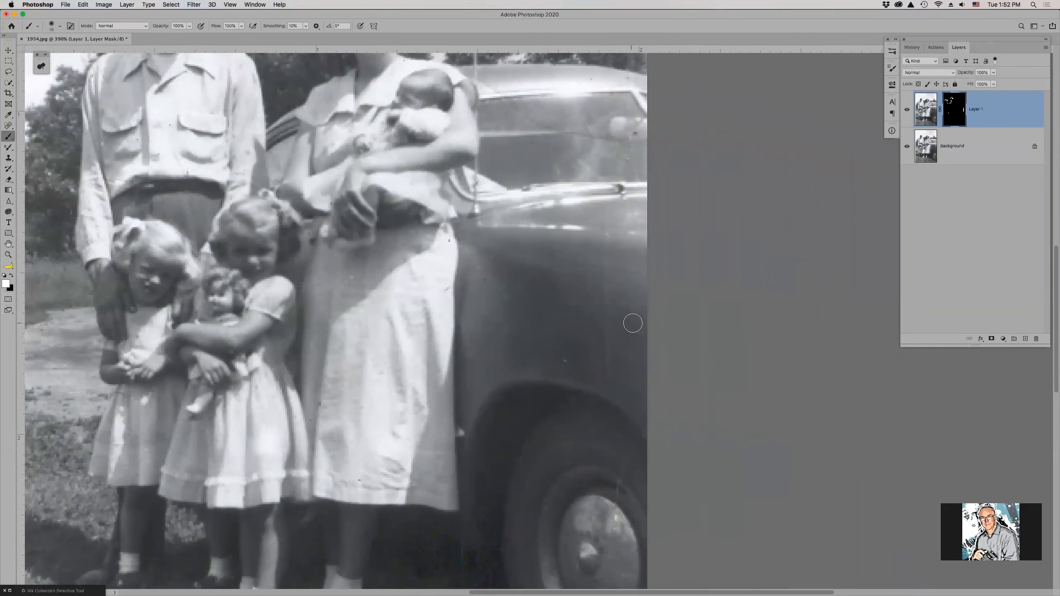
click(490, 280)
Step: Add a new empty layer and use the Spot Healing Brush on the vertical scratches along the car's fender and wheel
click(1026, 339)
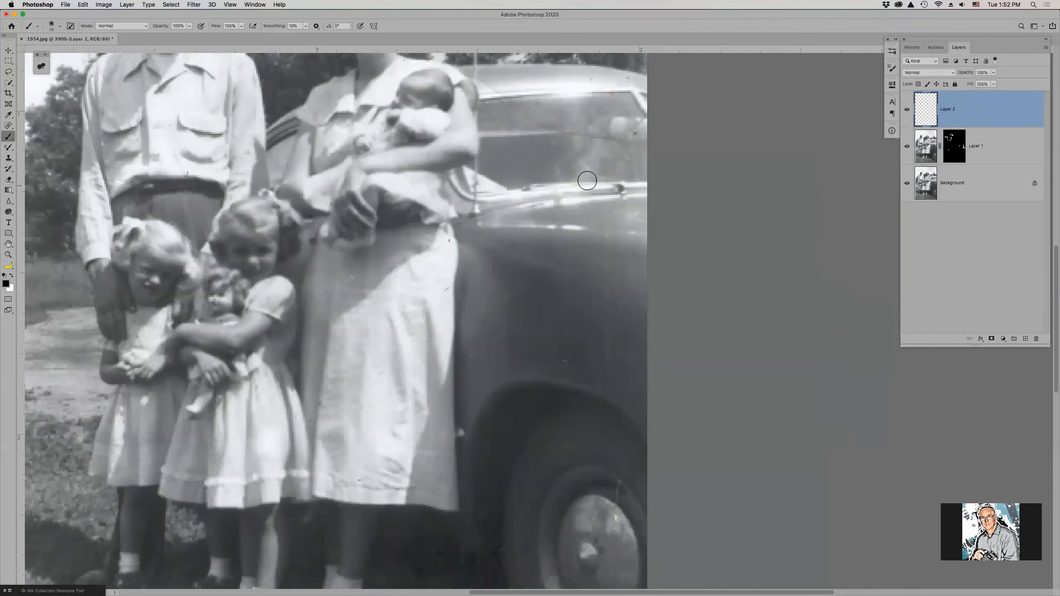
key(j)
drag(605, 225, 605, 383)
drag(606, 290, 617, 387)
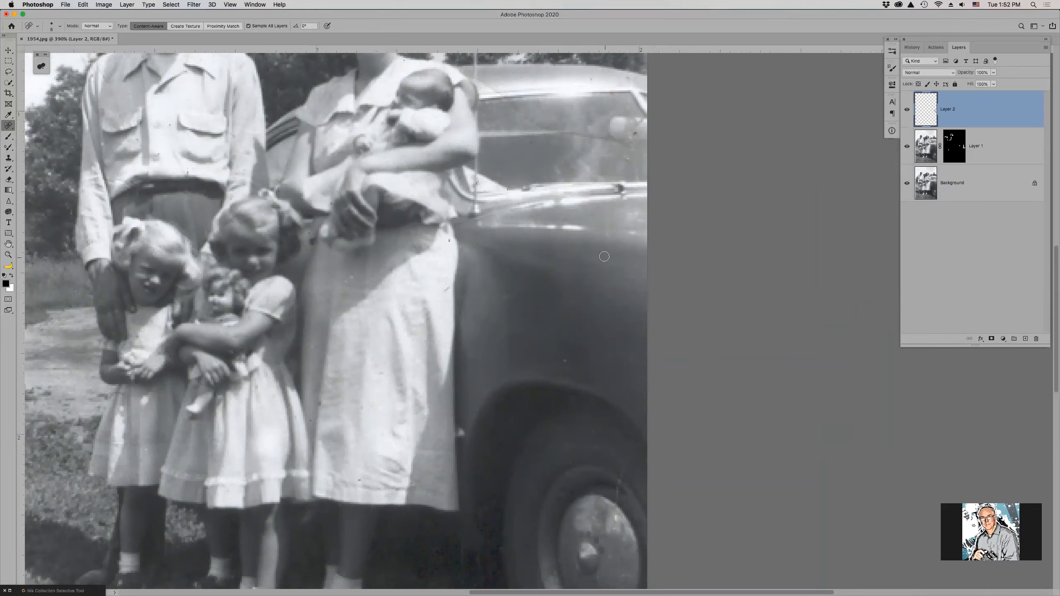
drag(604, 261, 604, 369)
drag(607, 263, 609, 373)
mouse_move(617, 481)
mouse_down()
mouse_move(611, 531)
mouse_move(620, 515)
mouse_move(604, 498)
mouse_up()
Step: Heal the remaining marks in the sky above the woman and the car on the empty layer
scroll(597, 221, down, 5)
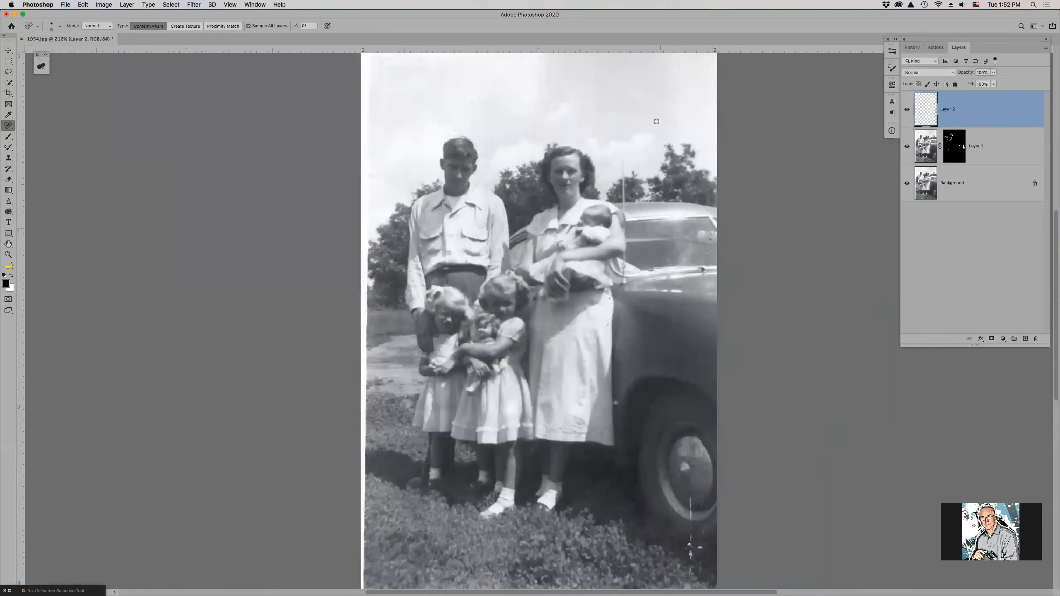
click(632, 101)
mouse_move(584, 97)
mouse_down()
mouse_move(575, 105)
mouse_move(598, 120)
mouse_up()
Step: Magnify the white scratches below the car's wheel and turn off the view extras to hide the pixel grid
key(z)
drag(650, 480, 782, 592)
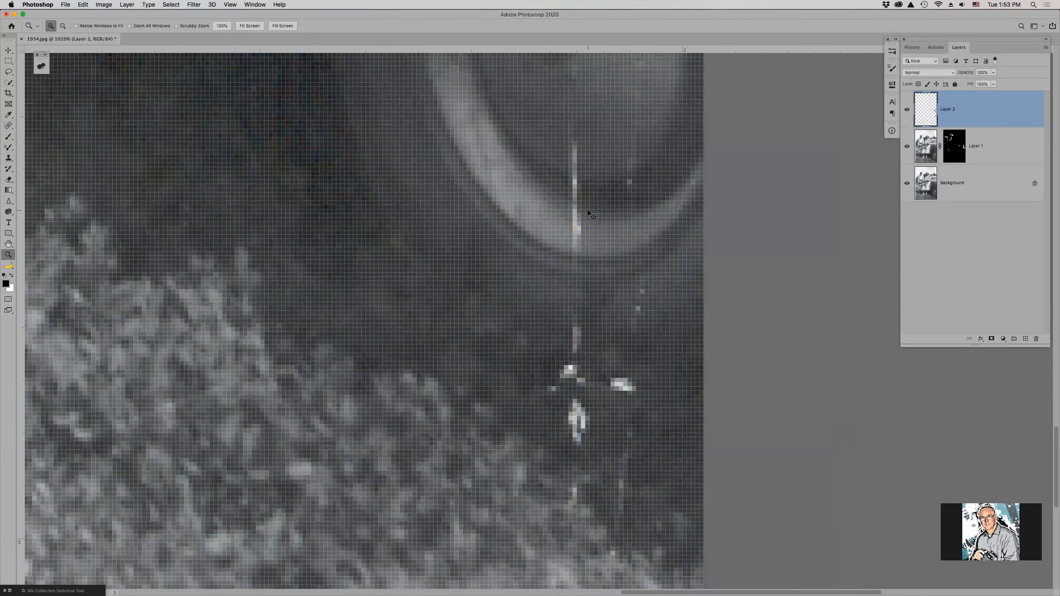
key(super+minus)
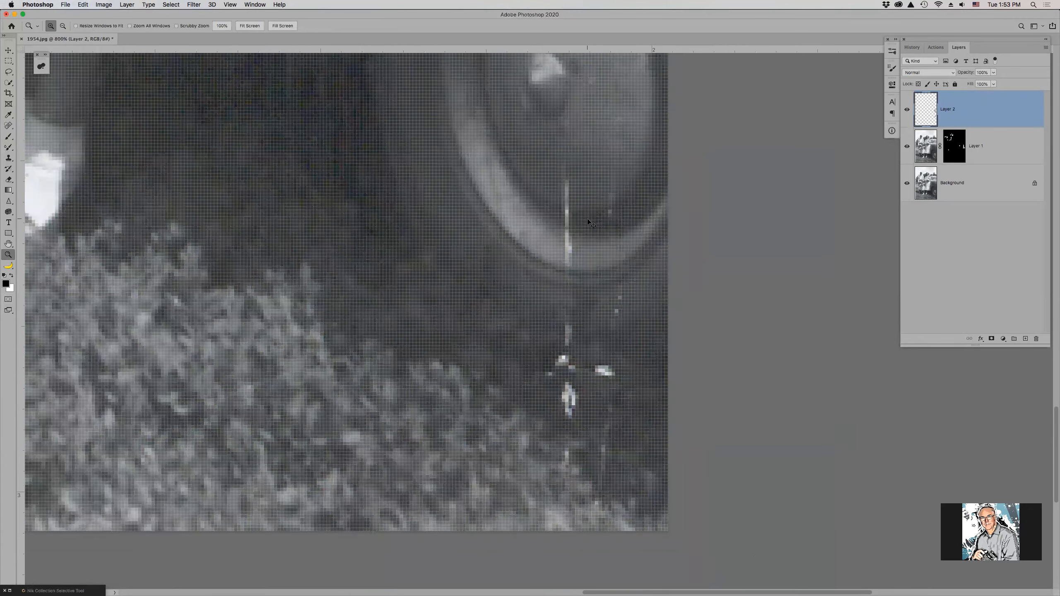
click(231, 4)
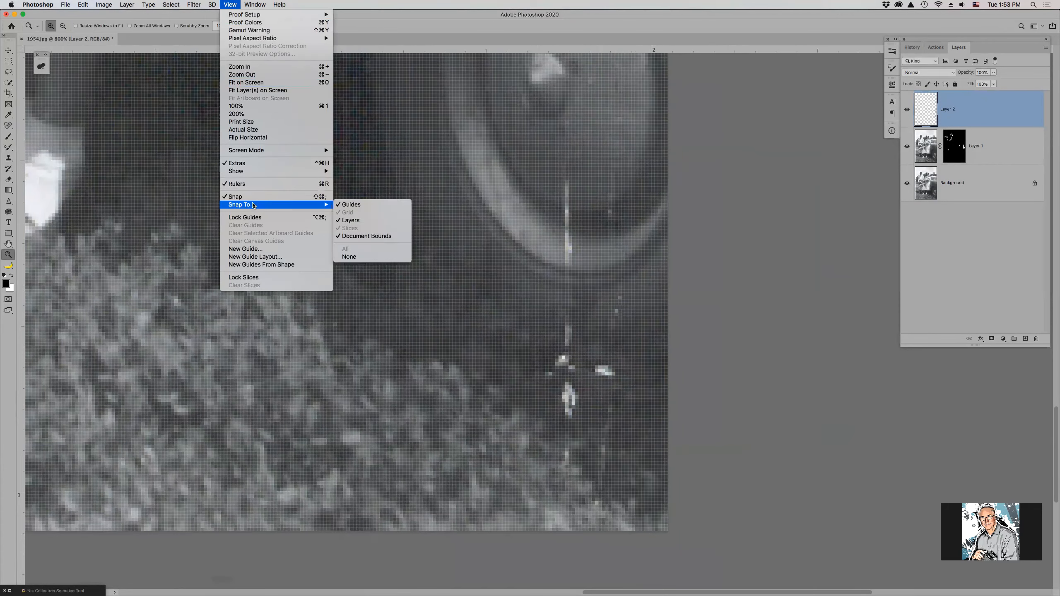
click(268, 164)
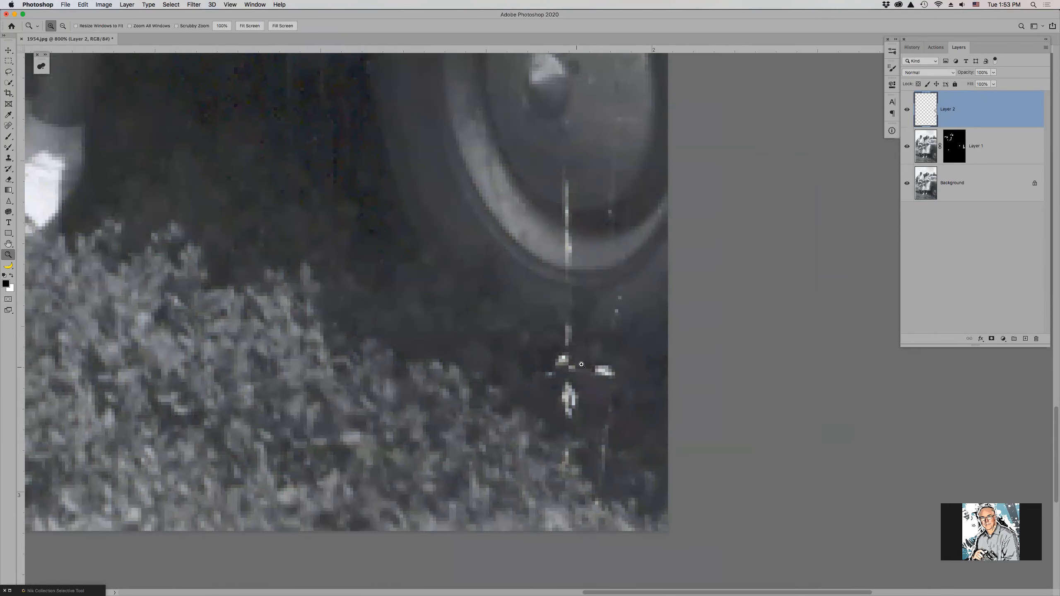
Step: Lasso the cross-shaped white marks below the wheel and try to fill them on the empty Layer 2
key(l)
mouse_move(569, 312)
mouse_down()
mouse_move(533, 383)
mouse_move(587, 411)
mouse_up()
drag(589, 338, 587, 319)
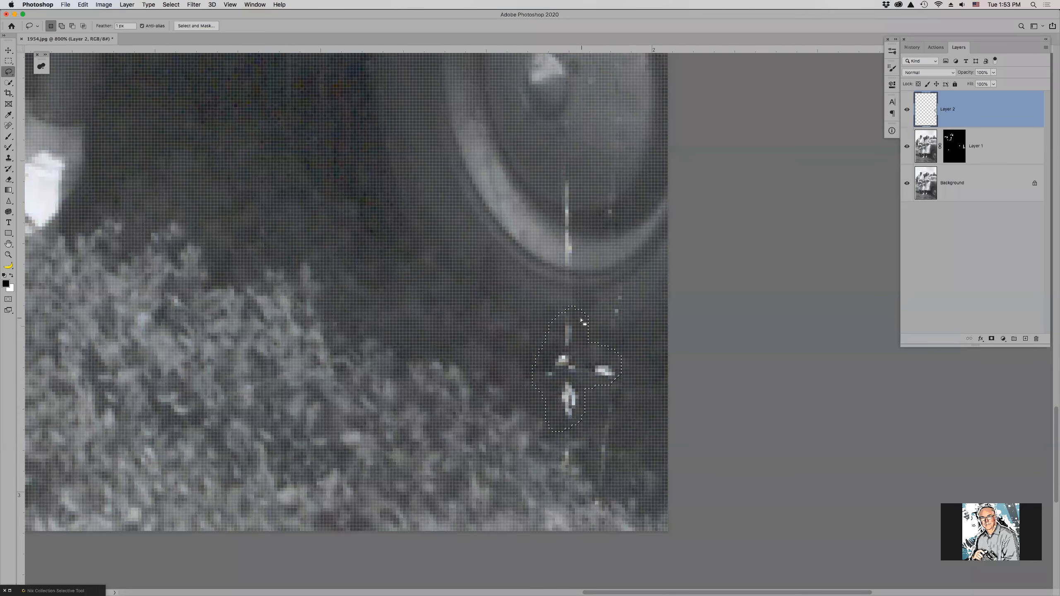
key(shift+F5)
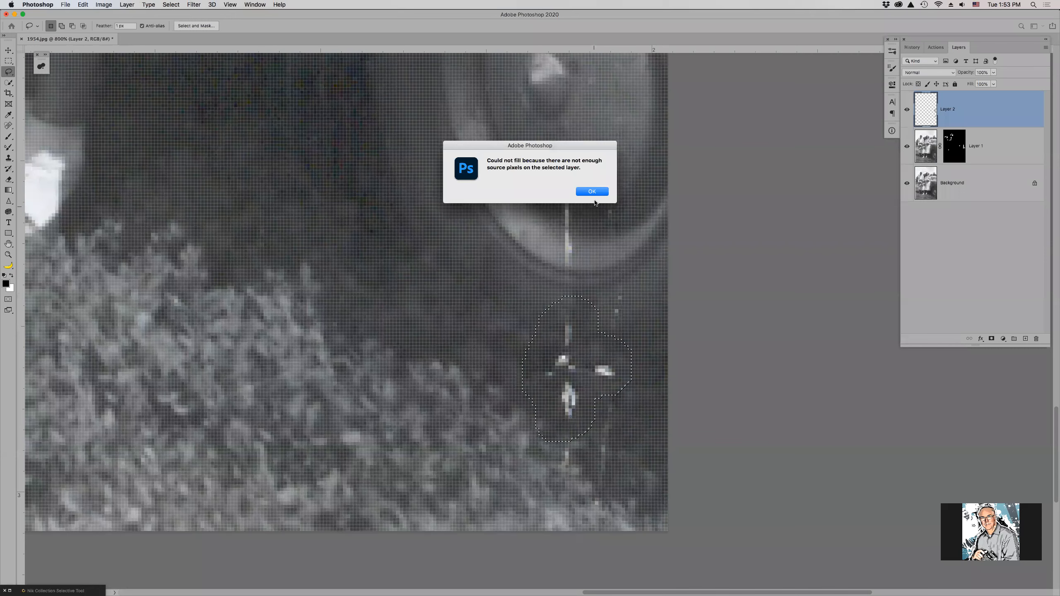
click(593, 192)
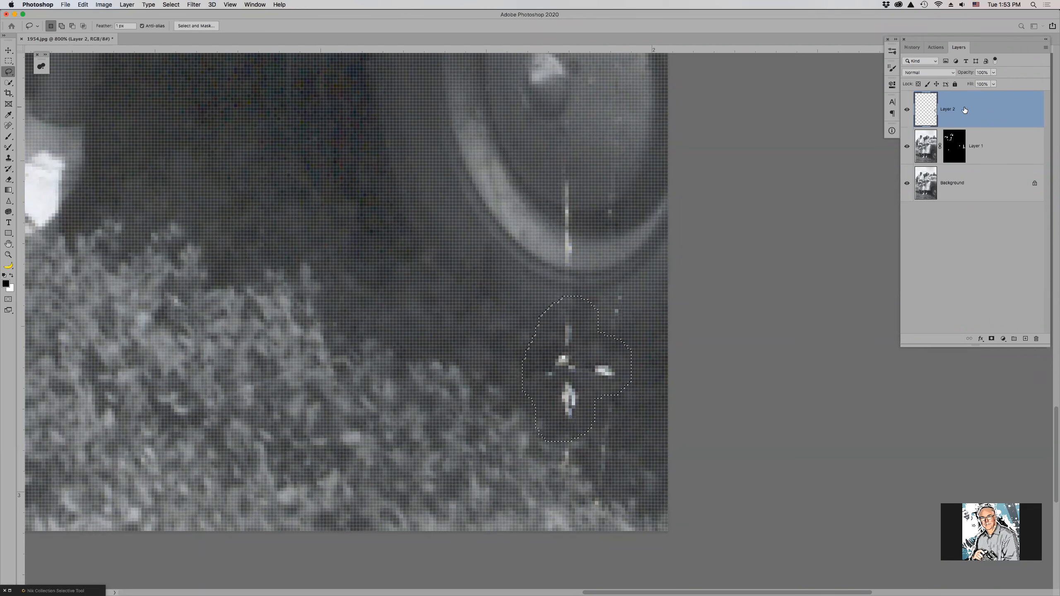
Step: Stamp all visible layers into a new merged layer and fill the selected white marks below the wheel on it
key(super+alt+shift+e)
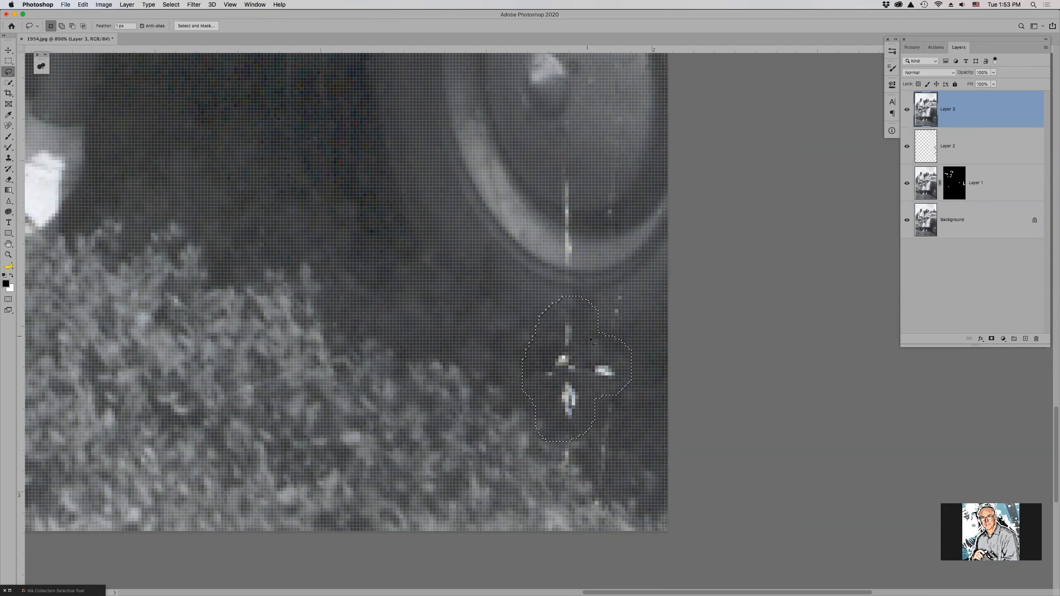
key(shift+F5)
key(super+d)
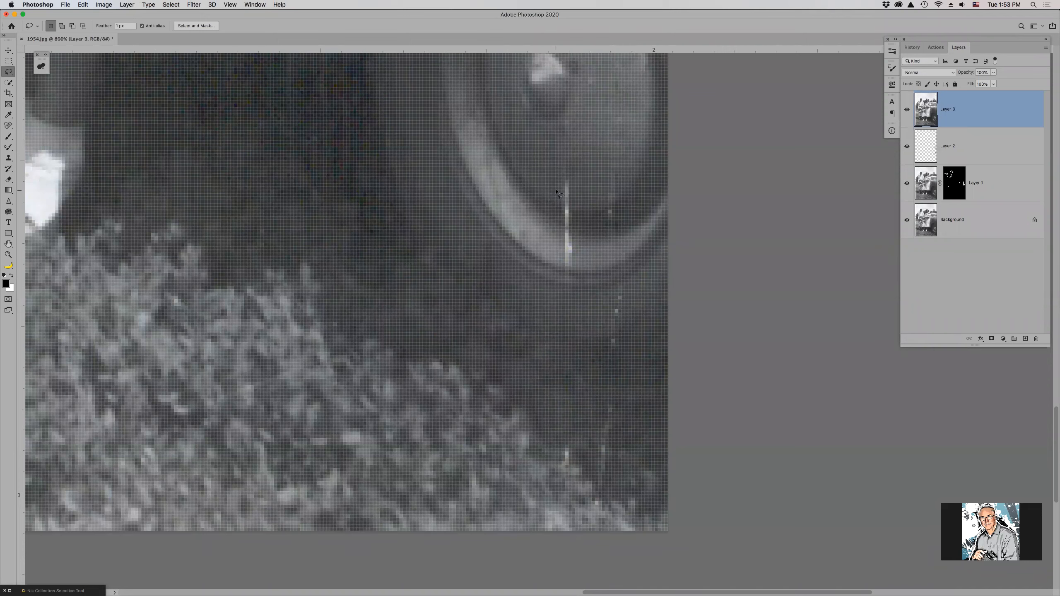
Step: Lasso and fill the vertical white scratch across the wheel and tire in two passes, deselecting after each
drag(585, 204, 572, 167)
key(shift+F5)
key(Return)
key(super+d)
drag(582, 182, 597, 186)
key(shift+F5)
key(super+d)
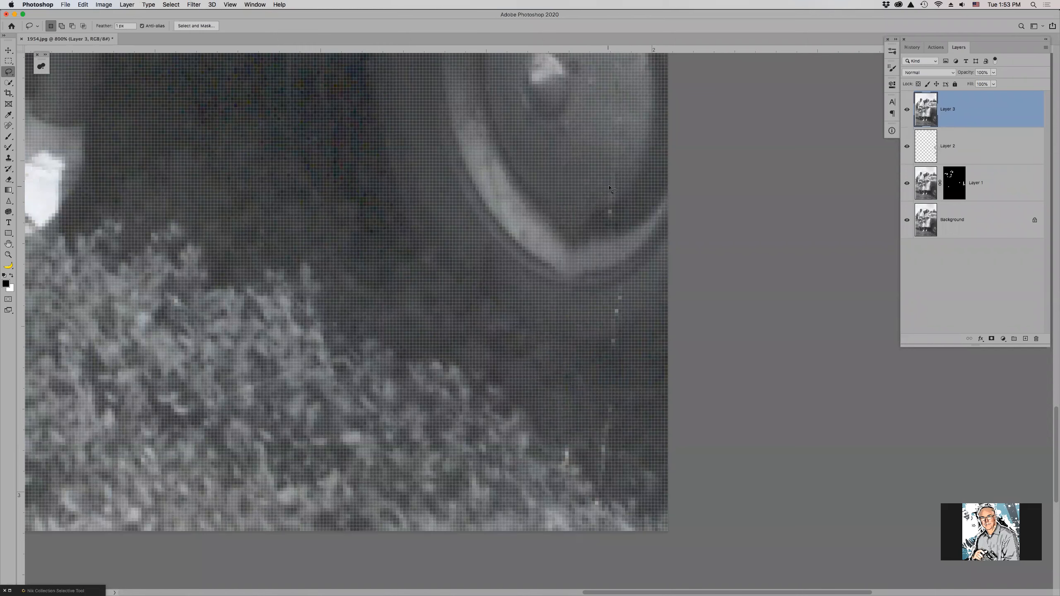
Step: Spot-heal the thin vertical line of specks running from below the tire down to the grass
key(j)
drag(618, 295, 604, 507)
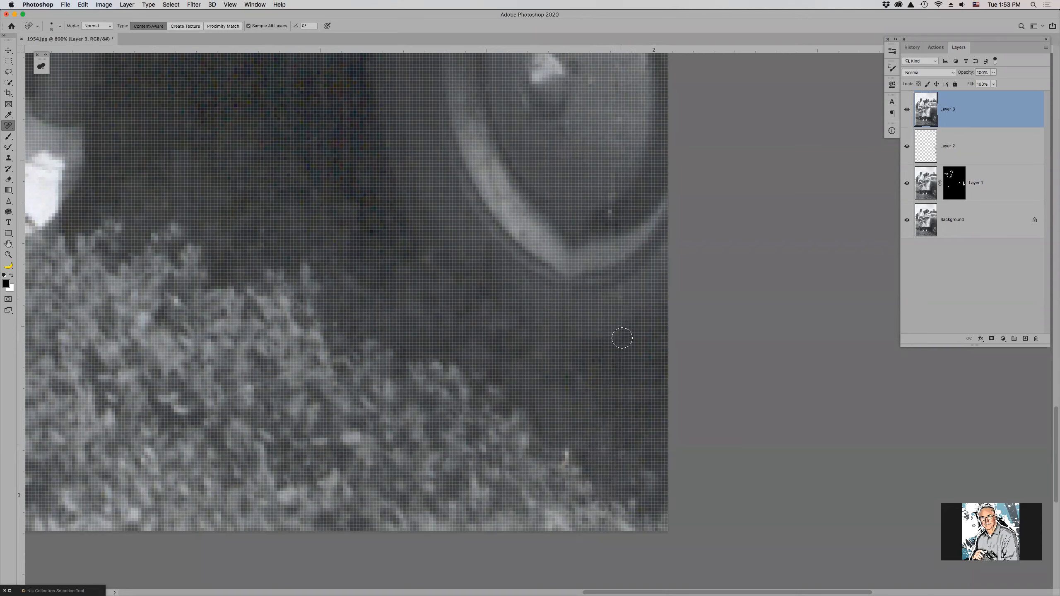
Step: Spot-heal the leftover specks on the hubcap and the lower rim of the car's wheel
click(613, 209)
drag(613, 164, 608, 178)
key(super+minus)
key(super+minus)
key(super+minus)
key(super+minus)
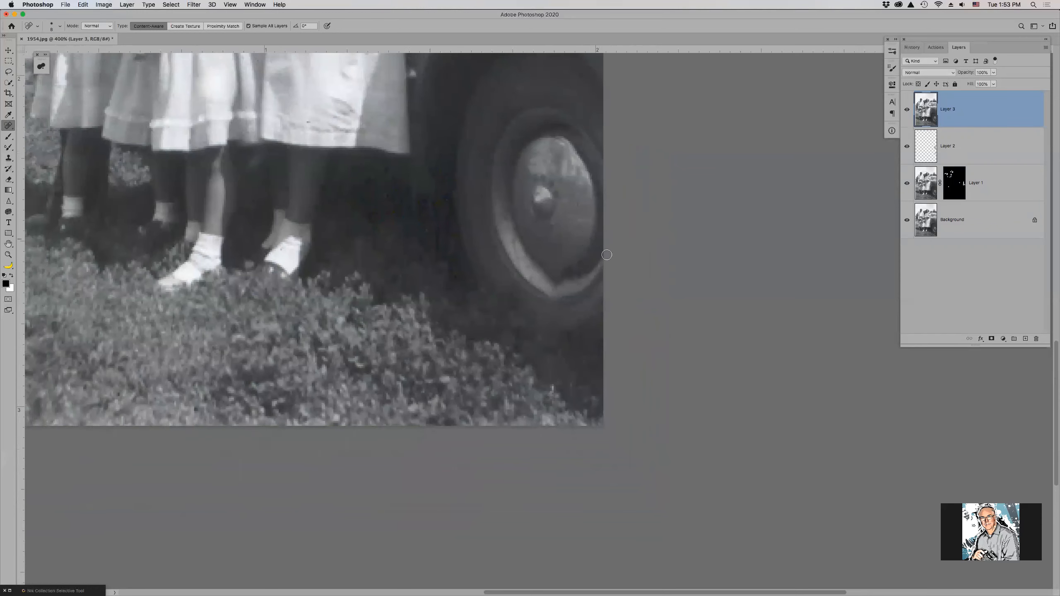
Step: Spot-heal the dark specks on the woman's skirt and on the car's body above and beside the wheel
drag(323, 321, 673, 595)
mouse_move(591, 244)
mouse_down()
mouse_move(566, 289)
mouse_move(565, 360)
mouse_up()
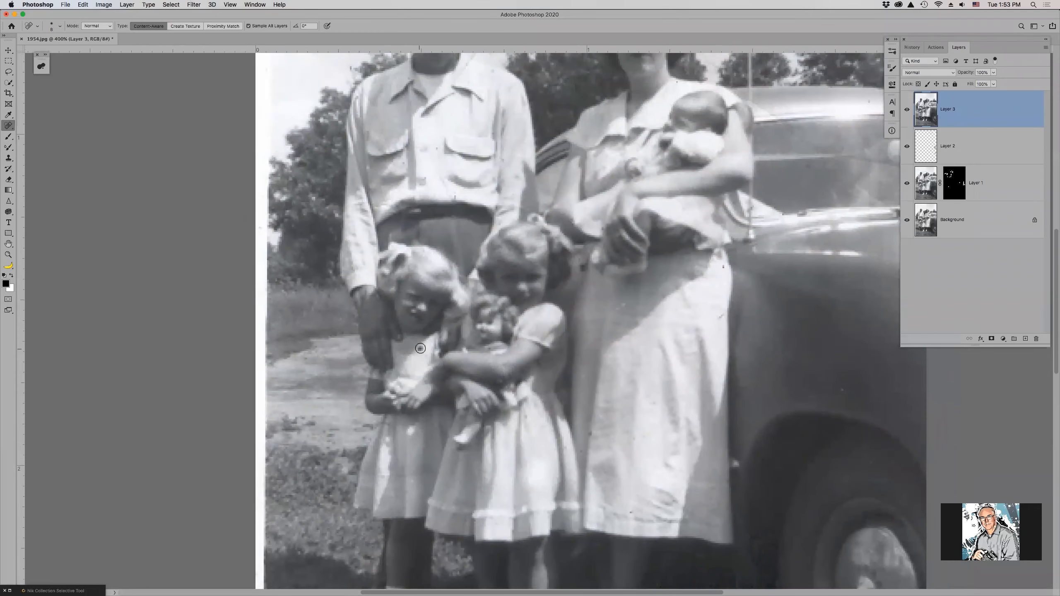
click(619, 307)
click(720, 314)
click(841, 388)
click(734, 465)
key(super+0)
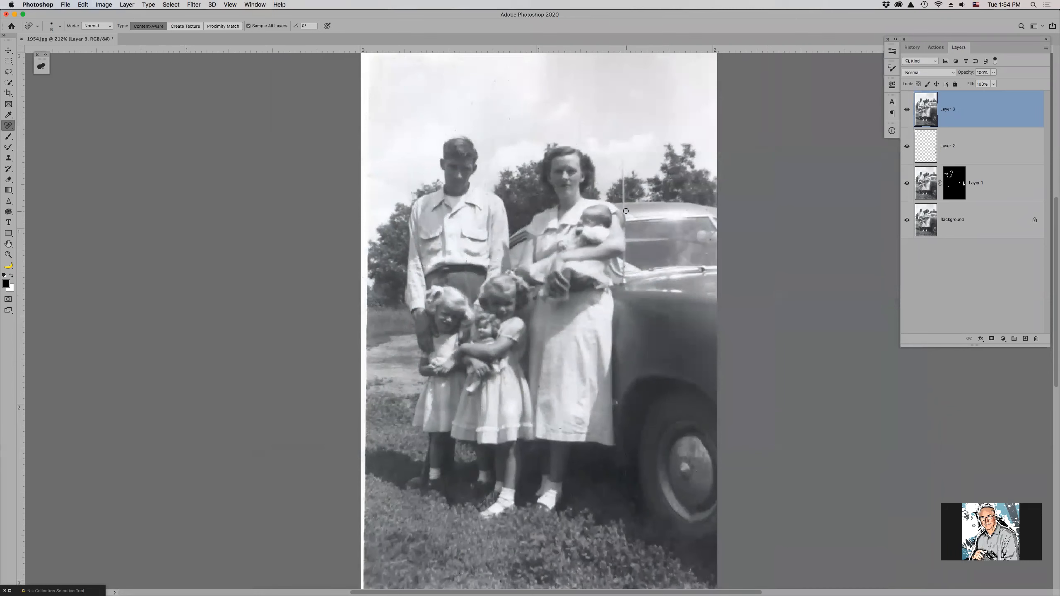
Step: Spot-heal the diagonal crease across the car's roof and window, plus the small marks near the window's rear edge
key(z)
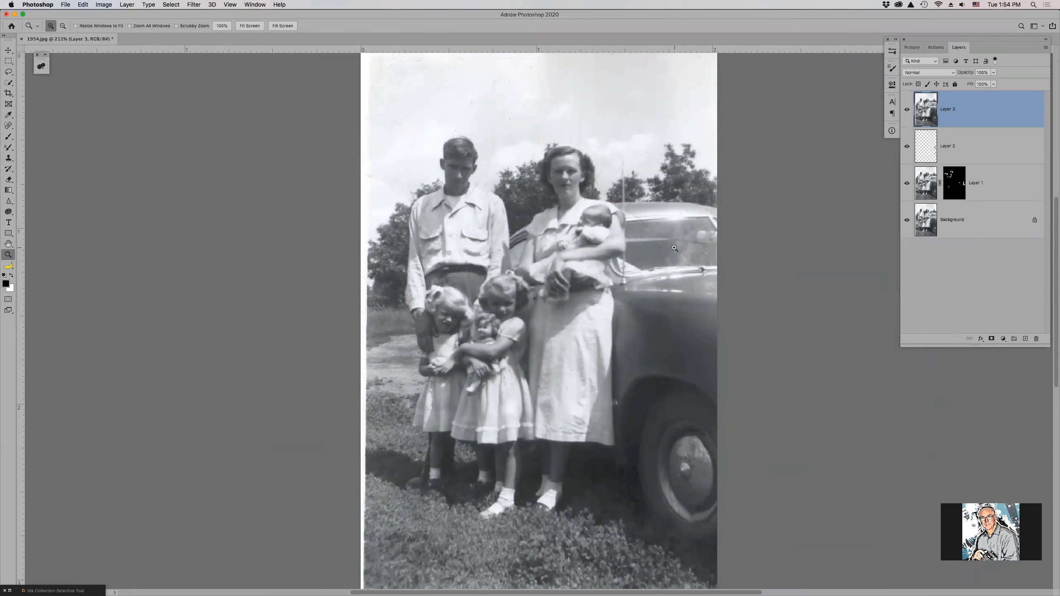
click(676, 247)
click(669, 253)
click(666, 256)
click(667, 256)
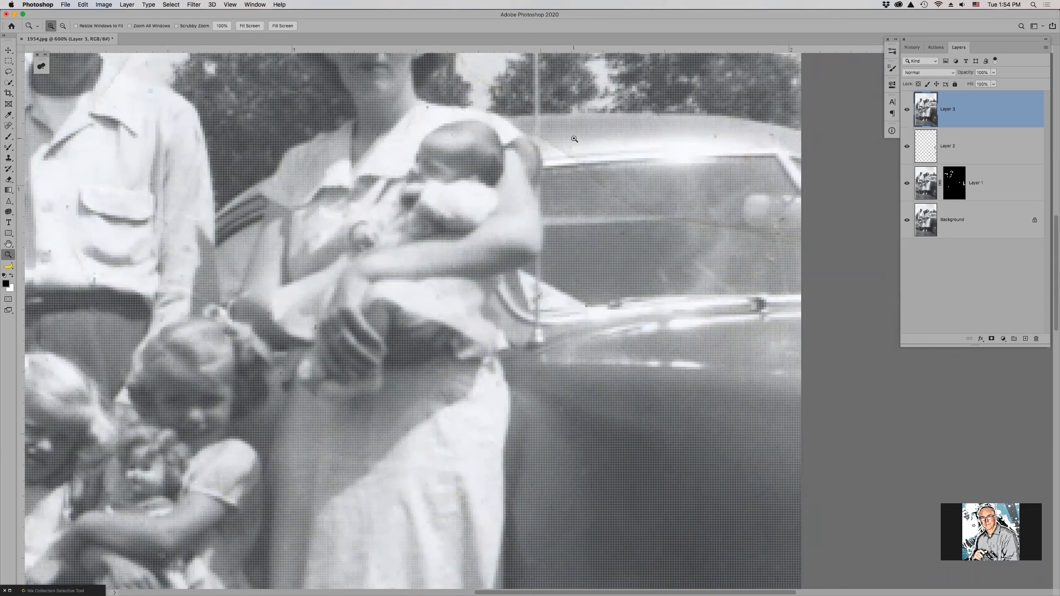
key(j)
mouse_move(544, 139)
mouse_down()
mouse_move(620, 204)
mouse_move(732, 232)
mouse_up()
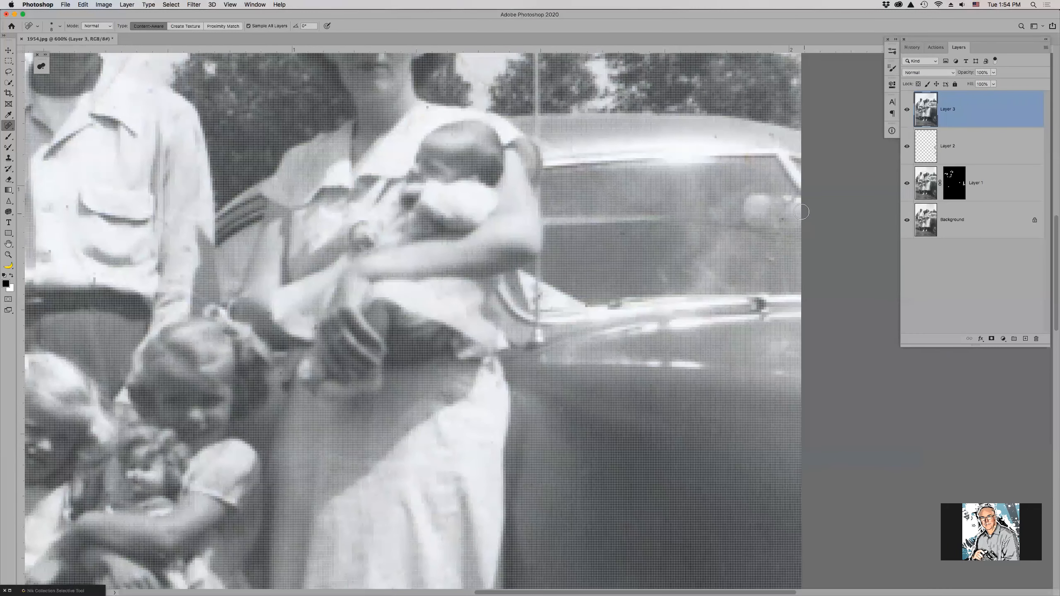
click(780, 219)
click(768, 140)
key(super+0)
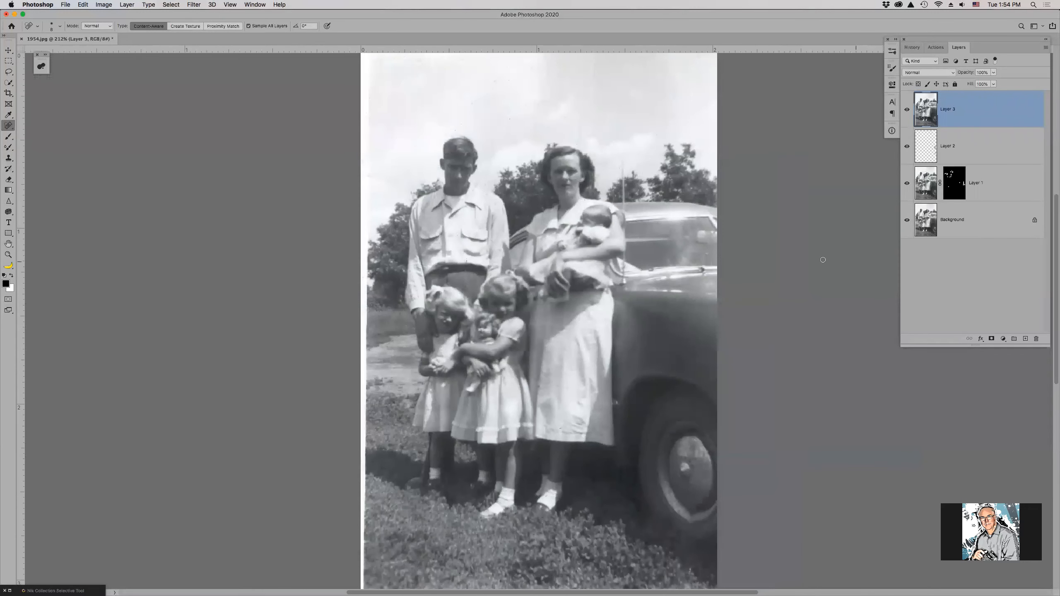
Step: Spot-heal the mark at the car window's edge and the faint blemishes in the sky above the couple
drag(708, 253, 711, 249)
click(473, 104)
drag(506, 113, 513, 119)
click(495, 82)
drag(511, 82, 503, 79)
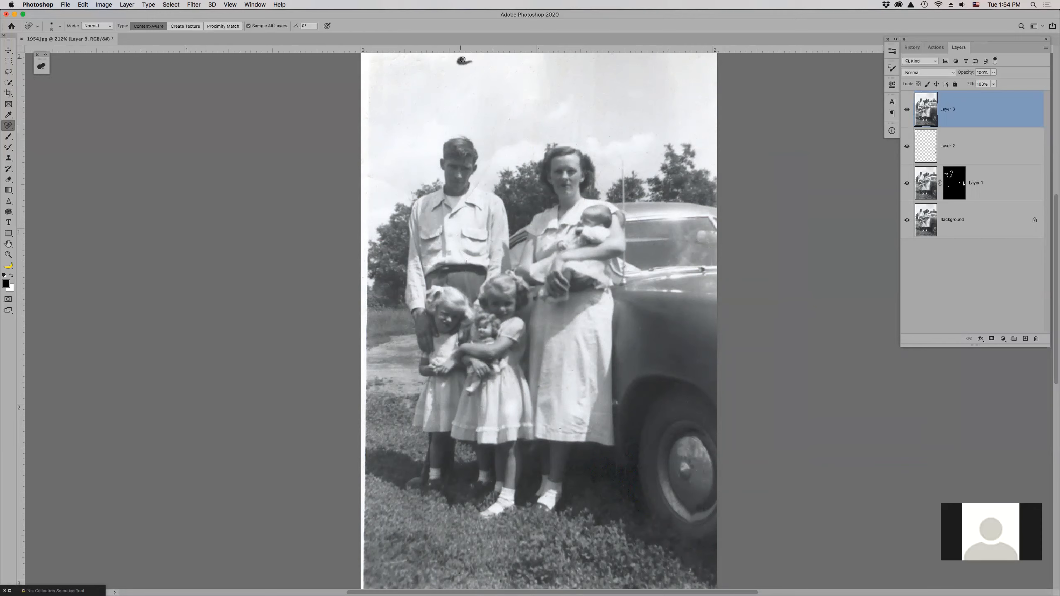
click(511, 117)
click(530, 99)
Step: Review the recorded lasso, fill and healing states in the document's history
click(913, 47)
scroll(936, 92, up, 10)
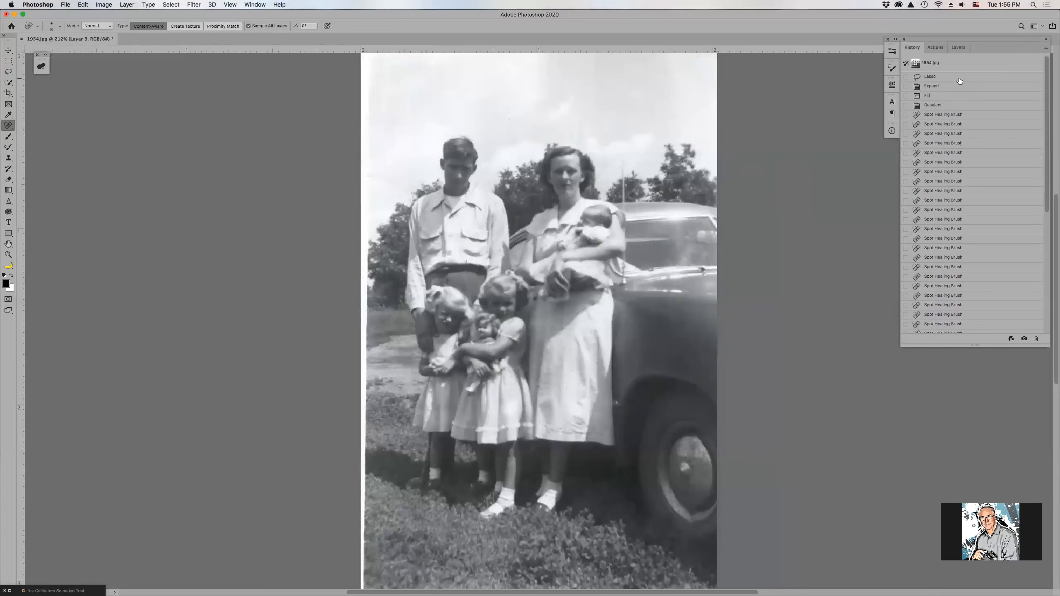
click(960, 47)
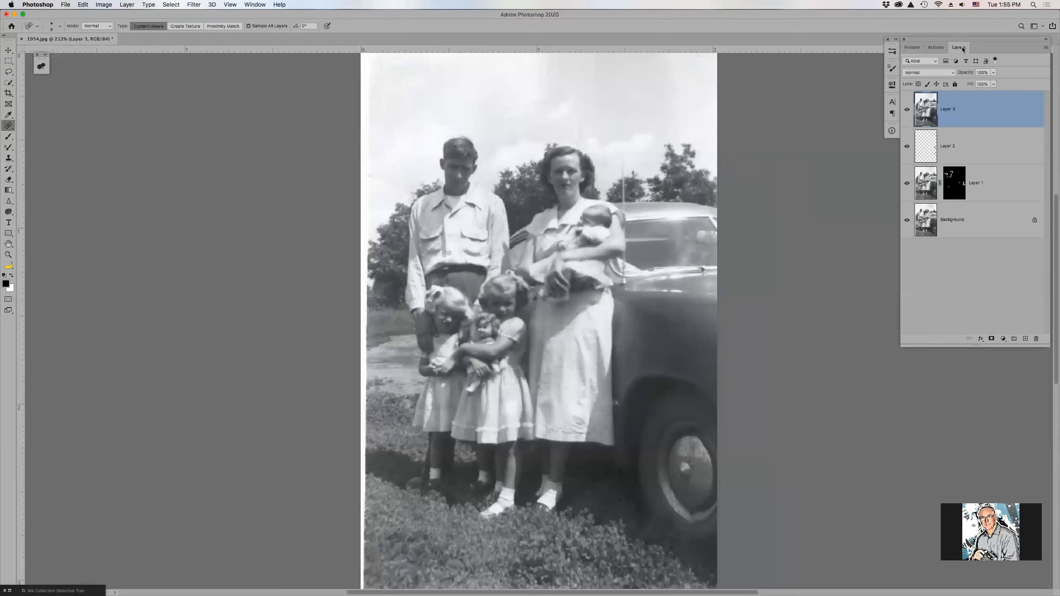
Step: Delete Layer 3 and Layer 2, and remove the mask from Layer 1 without applying it
shift+click(1004, 145)
drag(1004, 145, 1037, 339)
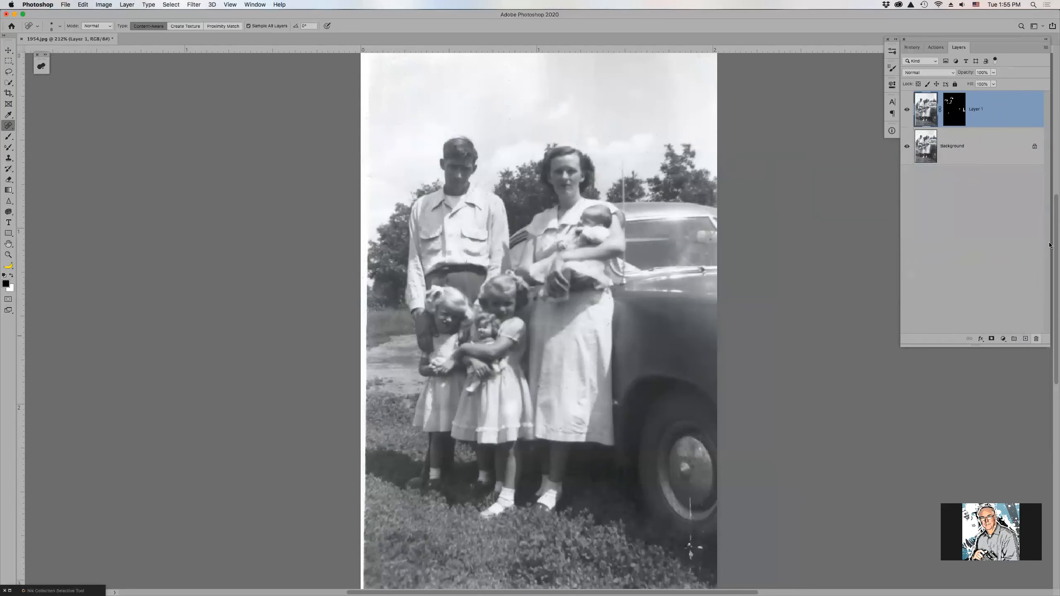
drag(1014, 119, 1024, 267)
drag(953, 105, 1036, 321)
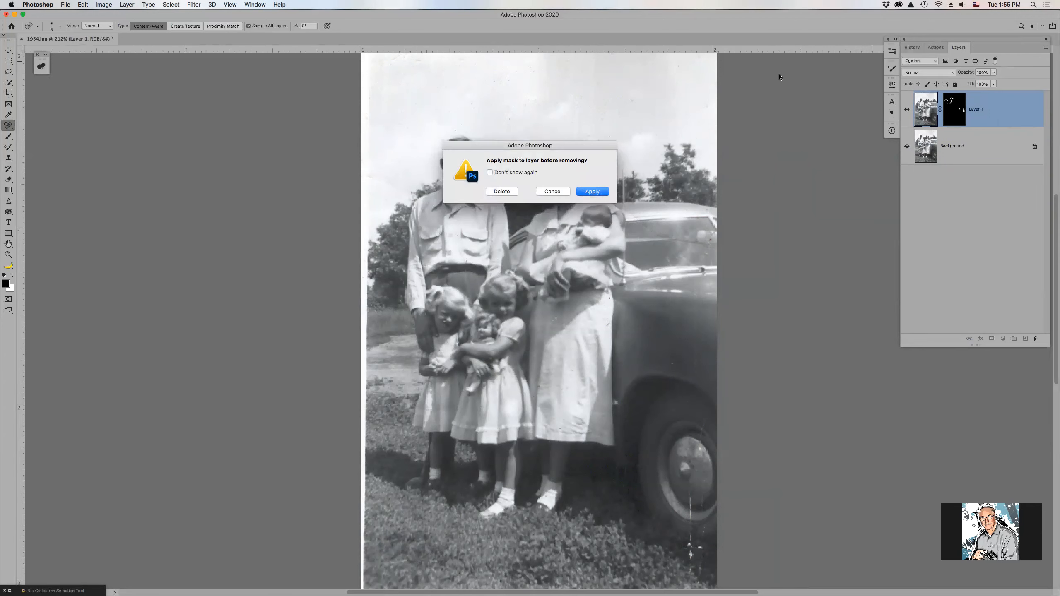
click(507, 190)
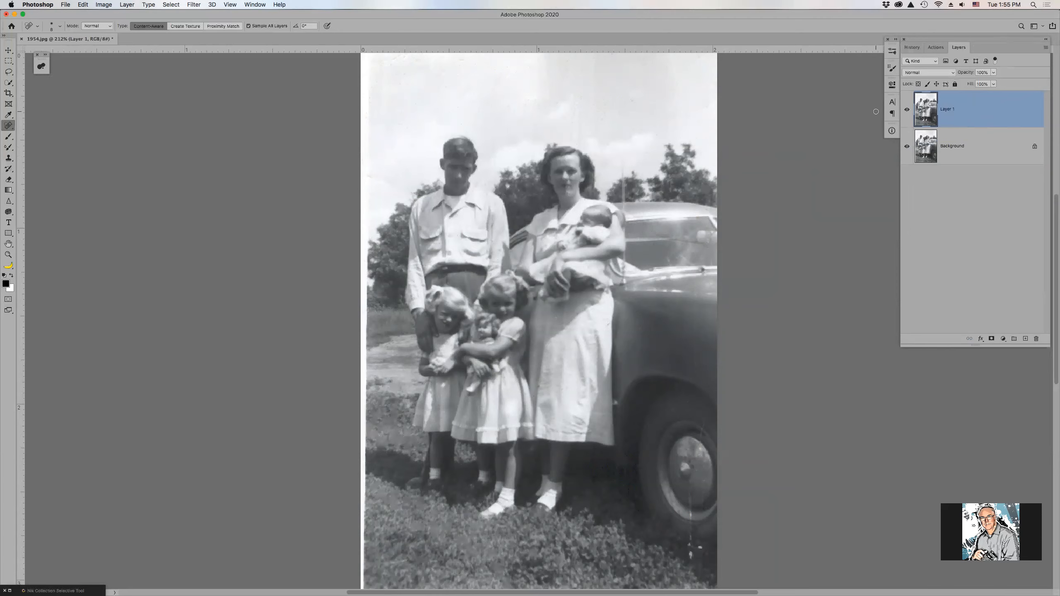
Step: Compare the filtered Layer 1 with the Background by toggling its visibility, at full view and zoomed in on the couple
click(908, 109)
click(908, 109)
click(908, 110)
click(908, 110)
key(z)
click(550, 166)
click(550, 166)
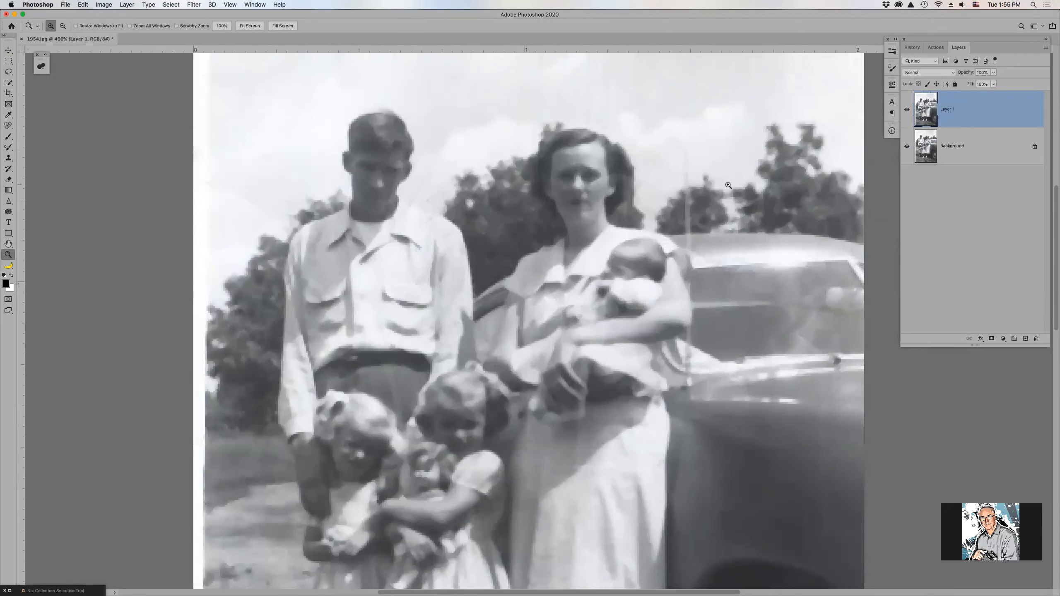
click(909, 110)
click(908, 110)
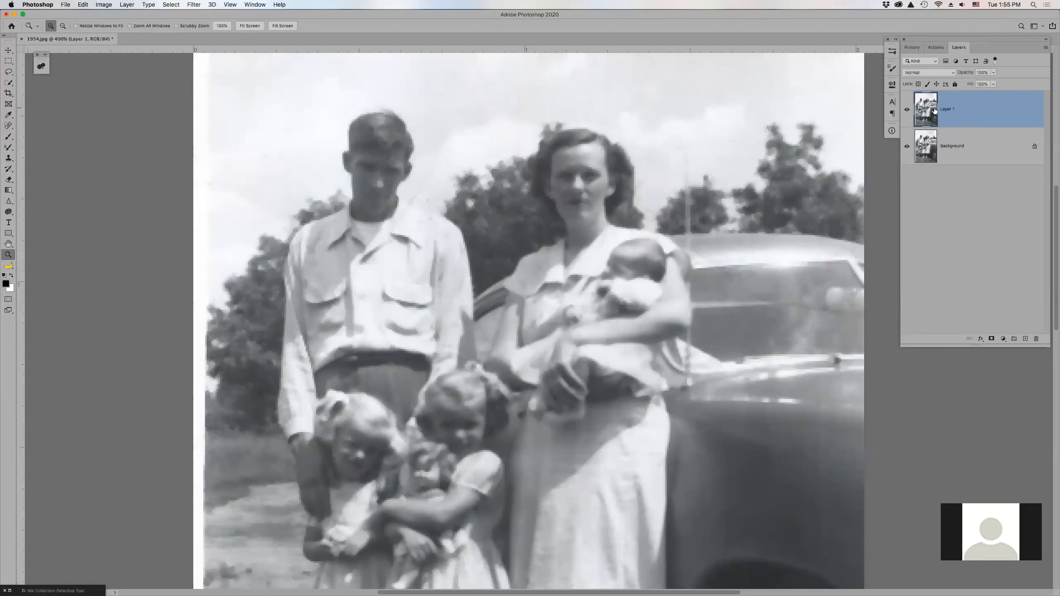
Step: Add a layer mask to Layer 1, invert it to black, and switch it off and on to compare the effect
click(991, 339)
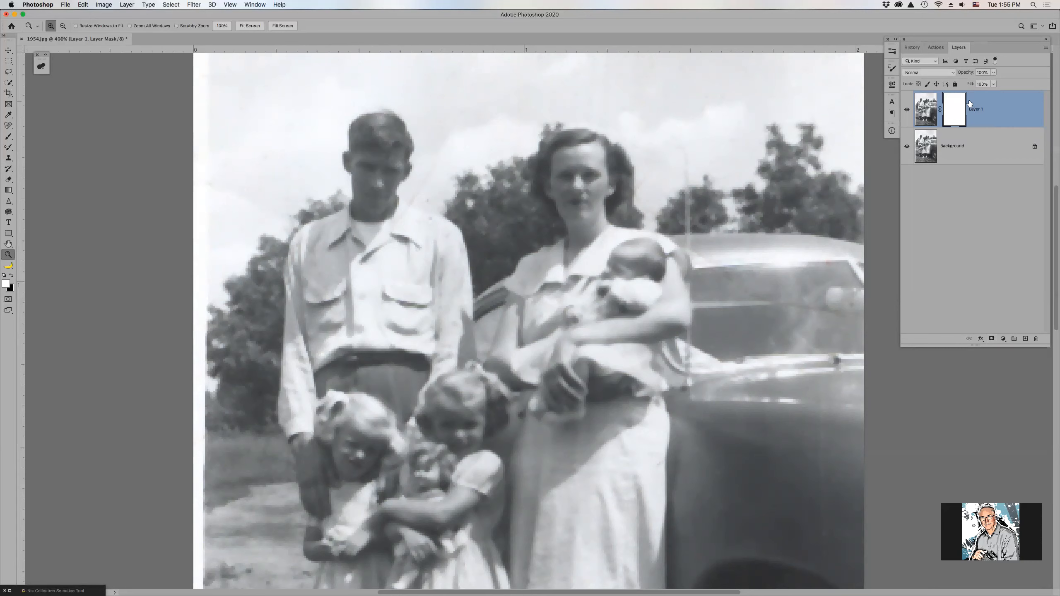
key(super+i)
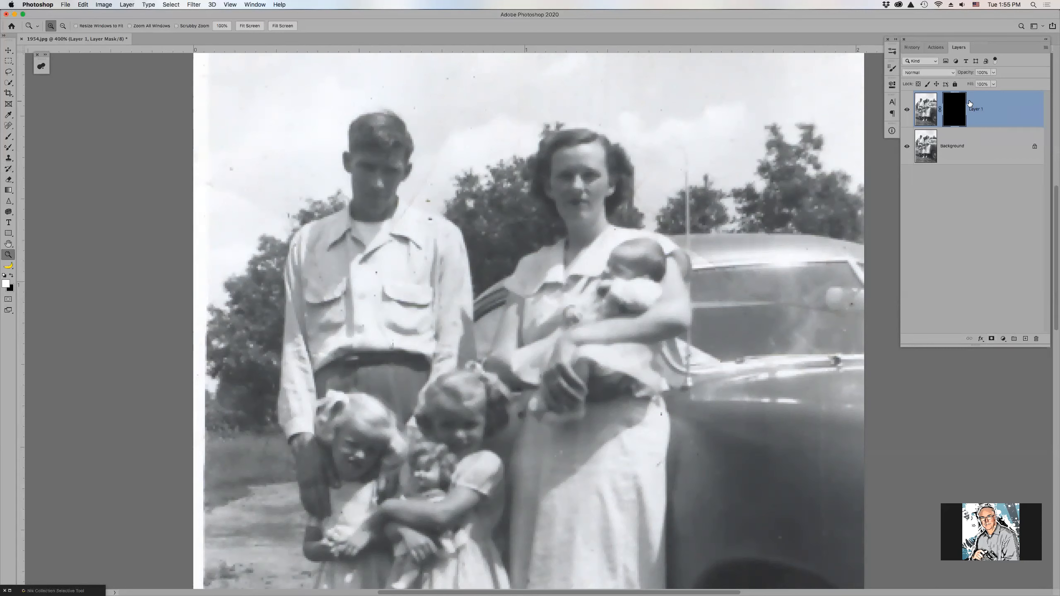
shift+click(951, 109)
shift+click(954, 108)
shift+click(953, 109)
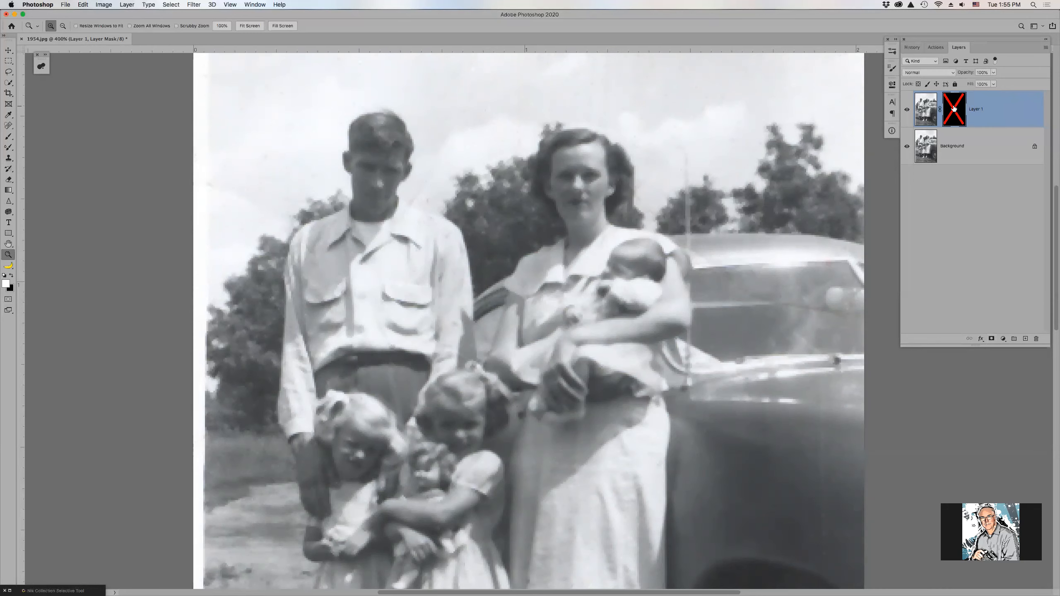
shift+click(954, 108)
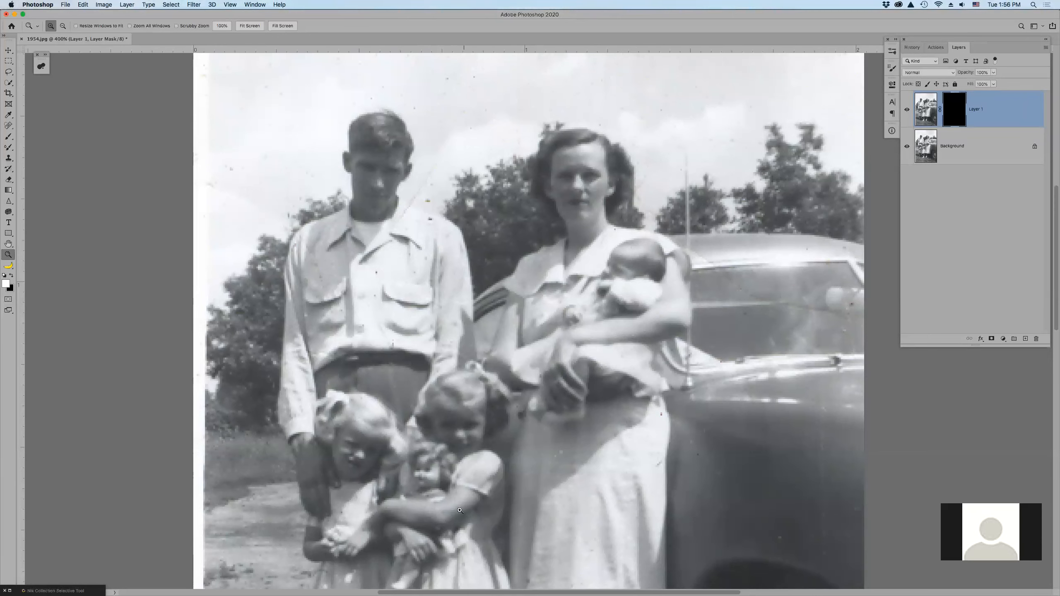
Step: Examine the specks, creases and facial detail around the man and woman at several magnifications
mouse_move(466, 591)
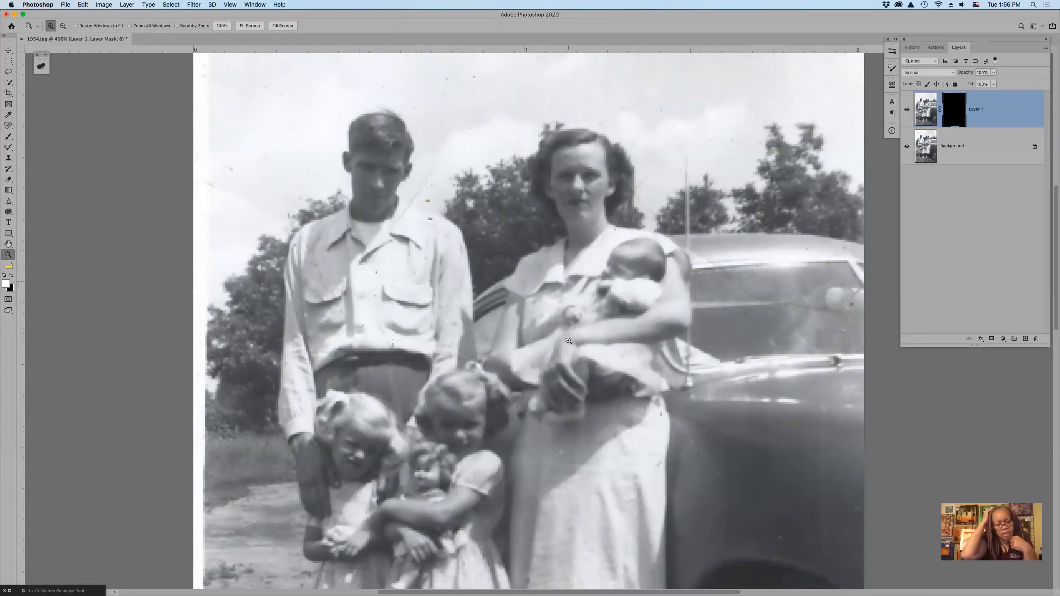
alt+click(602, 89)
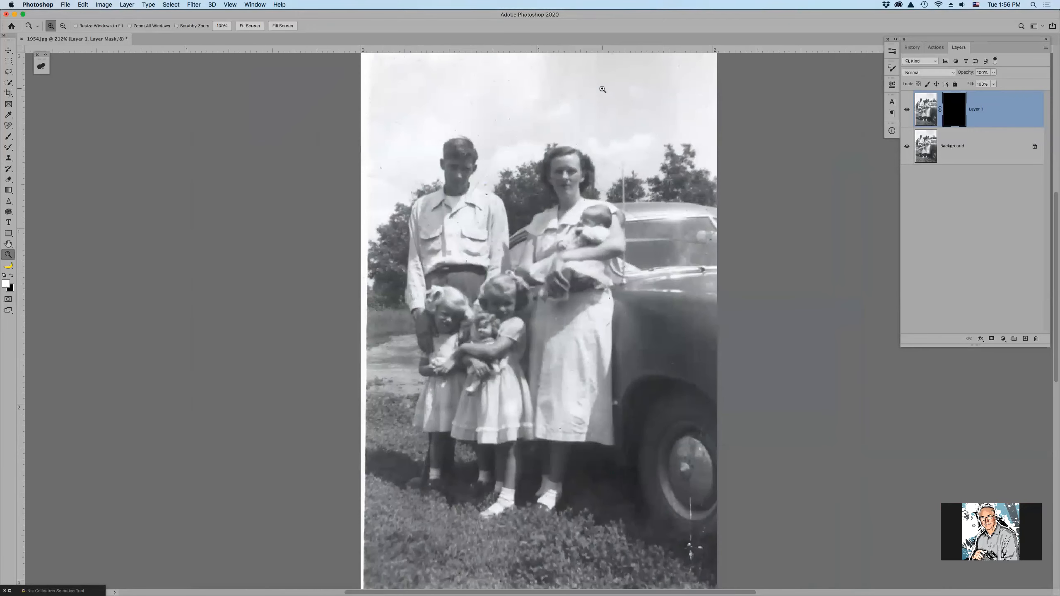
click(540, 178)
click(540, 178)
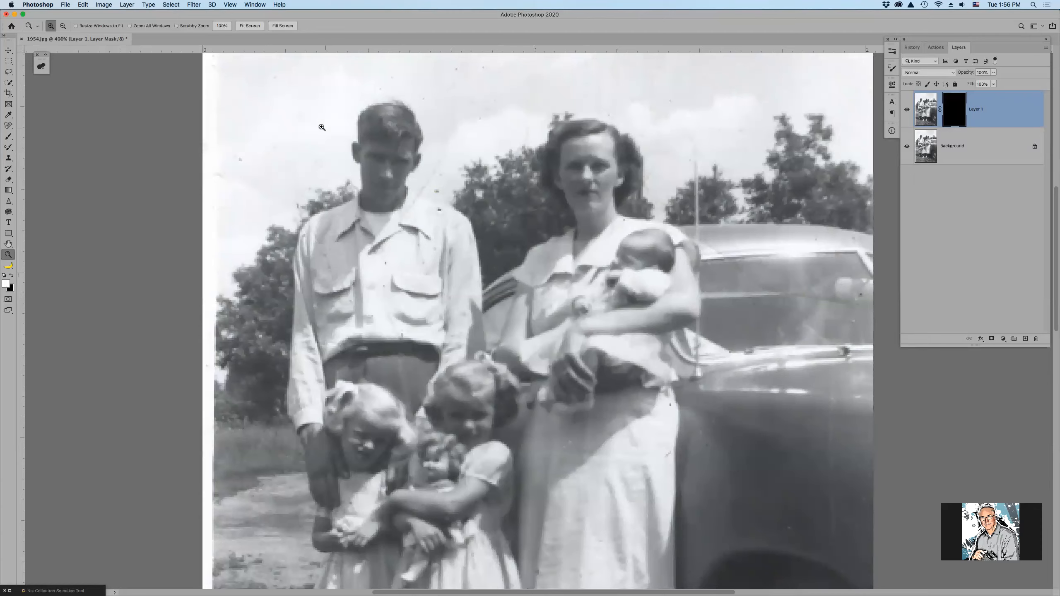
click(559, 202)
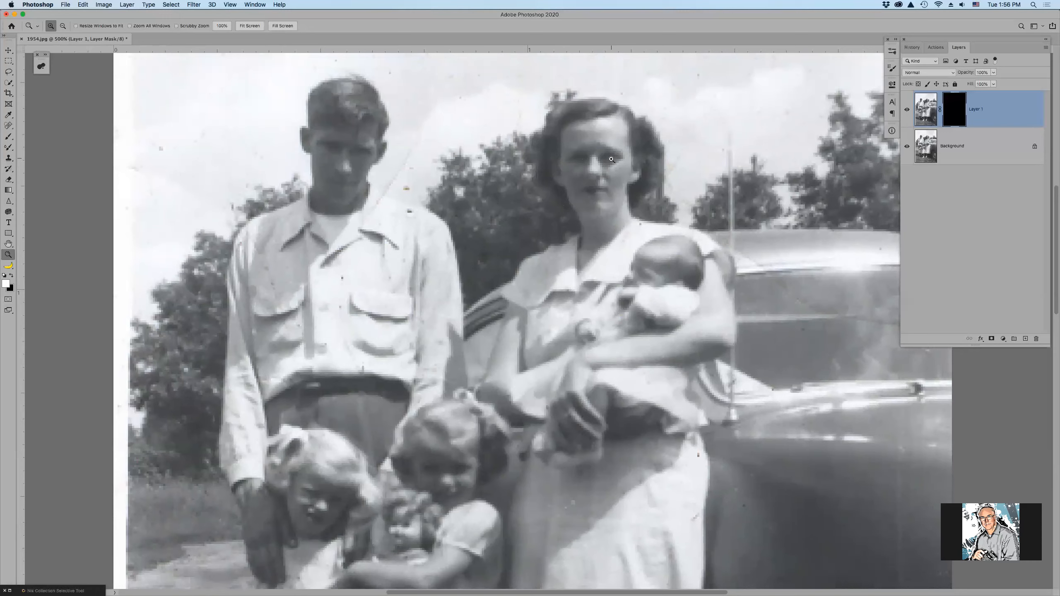
click(369, 156)
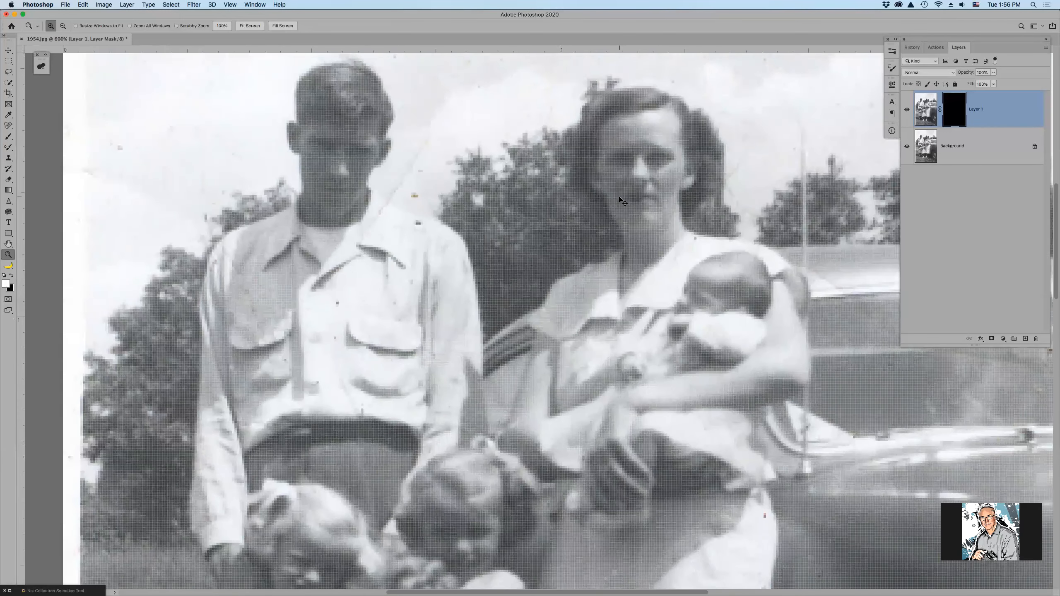
key(super+0)
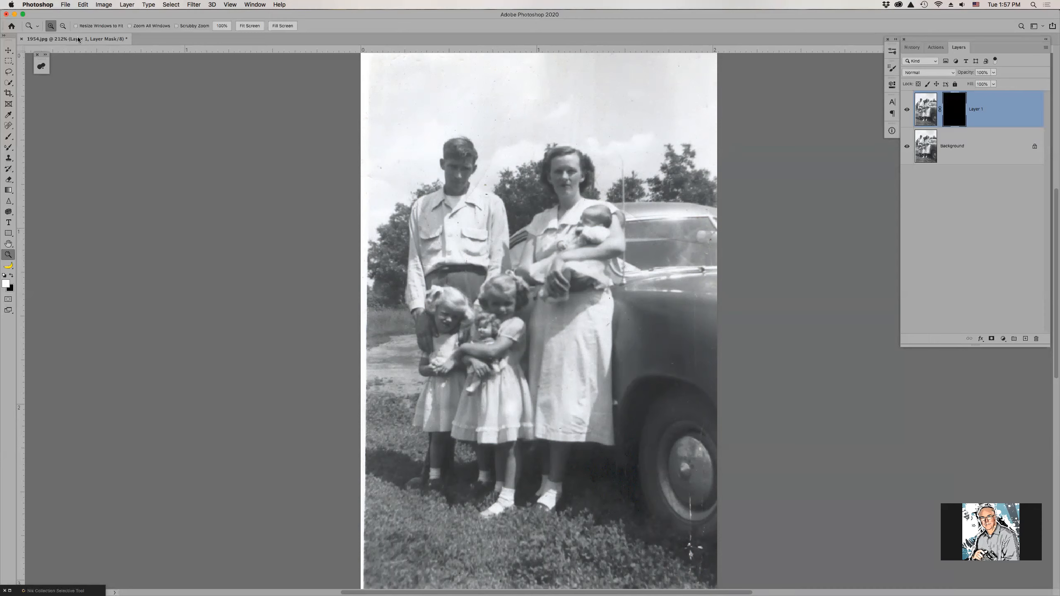
Step: Close 1954.jpg without saving its changes and switch to Adobe Bridge
click(20, 39)
click(483, 192)
mouse_move(636, 592)
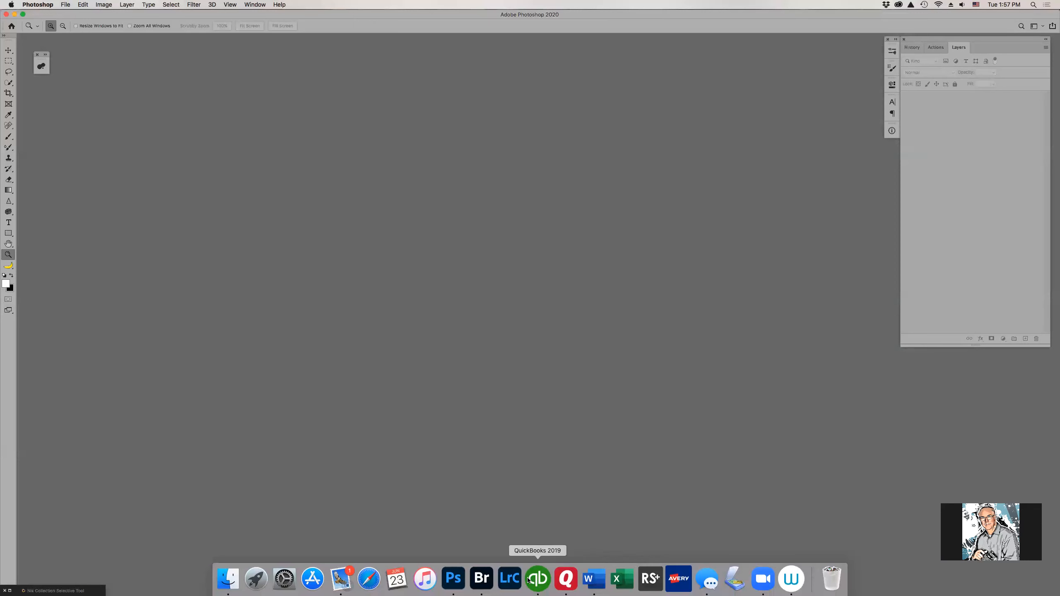
click(480, 579)
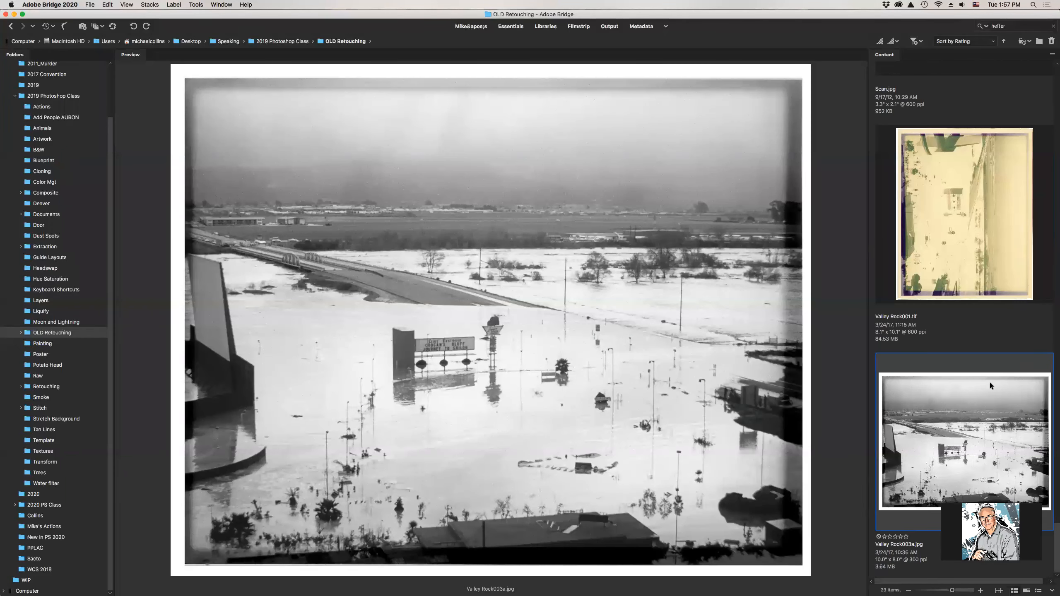
Step: Browse the OLD Retouching folder, preview Scan 1.jpeg, and open Osborn001.psd in Photoshop
scroll(982, 390, up, 3)
scroll(983, 393, up, 2)
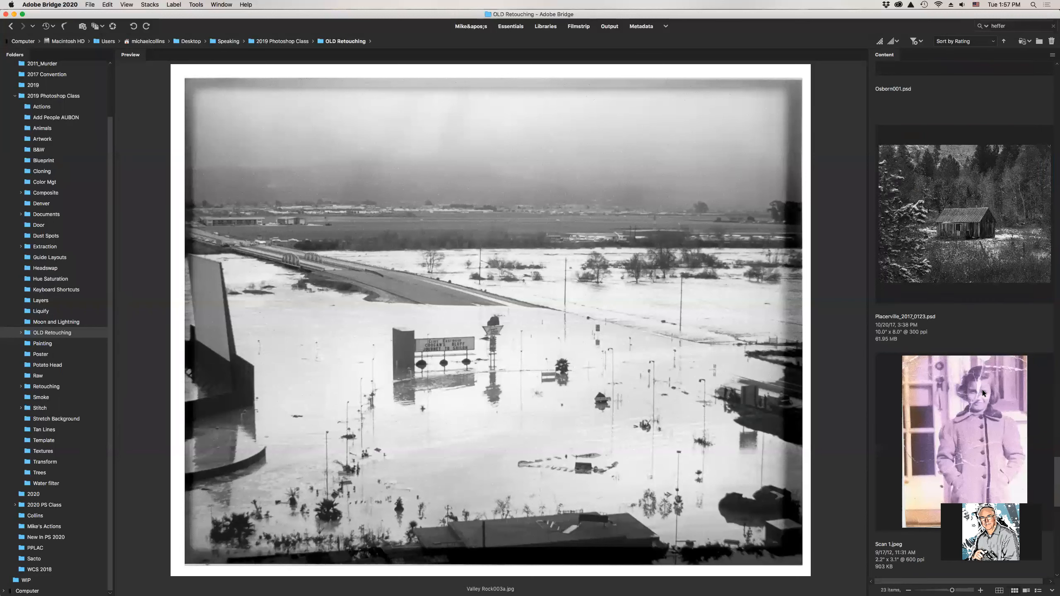
click(983, 394)
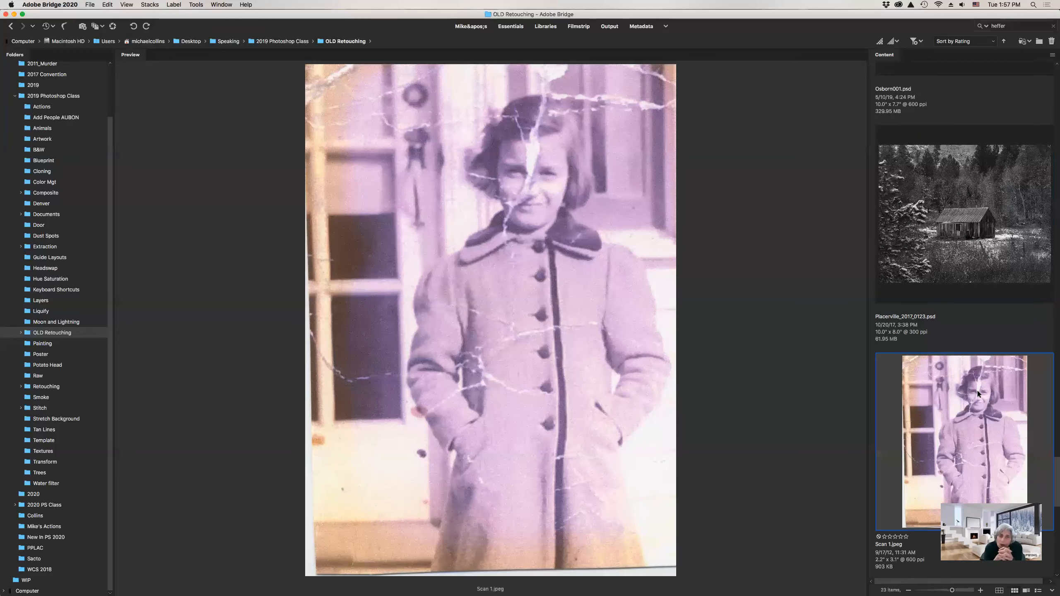
scroll(977, 358, up, 2)
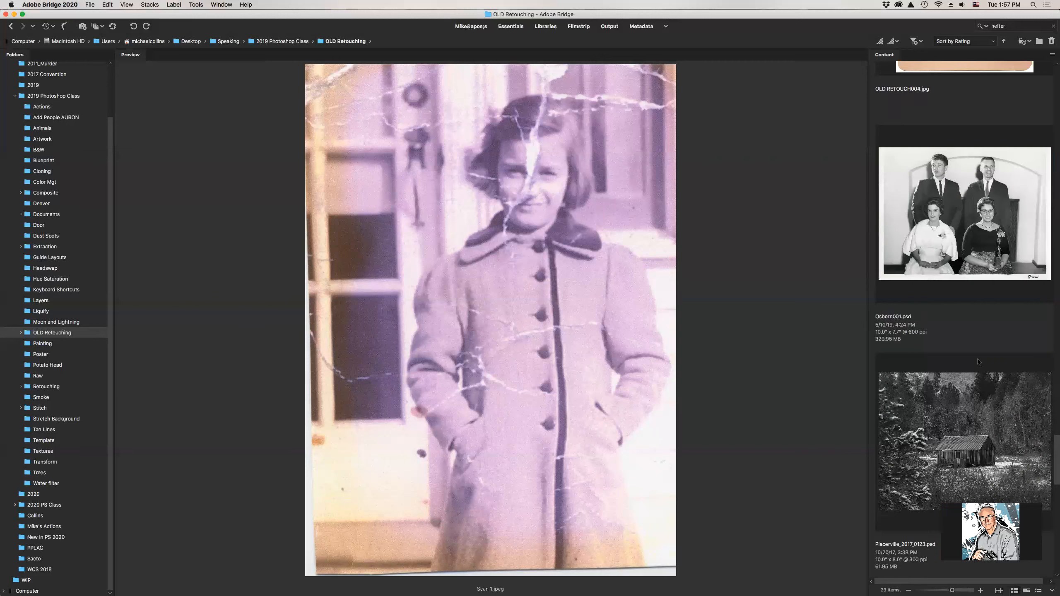
click(982, 262)
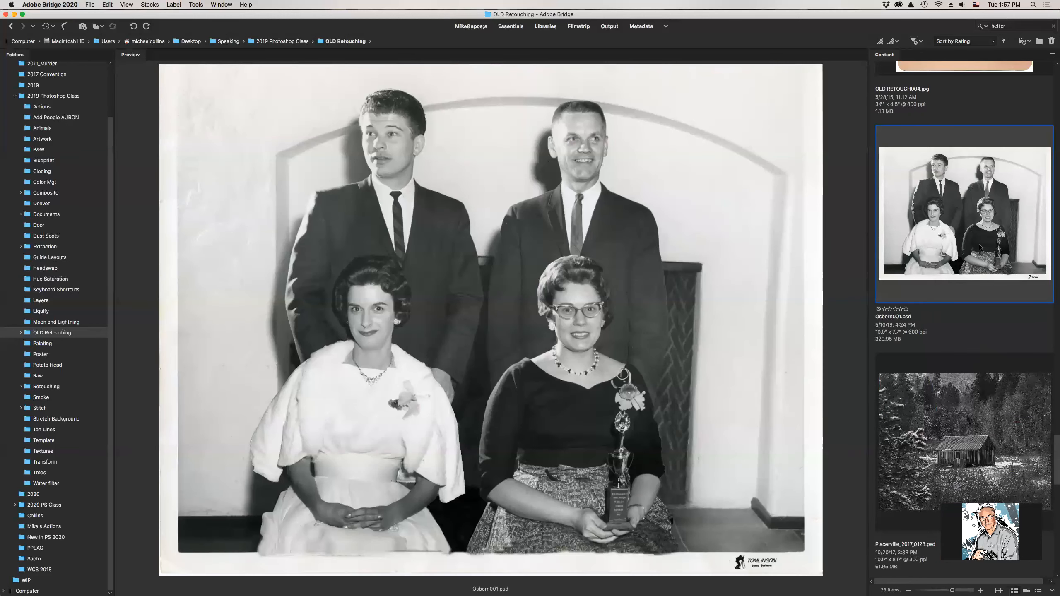
double_click(980, 248)
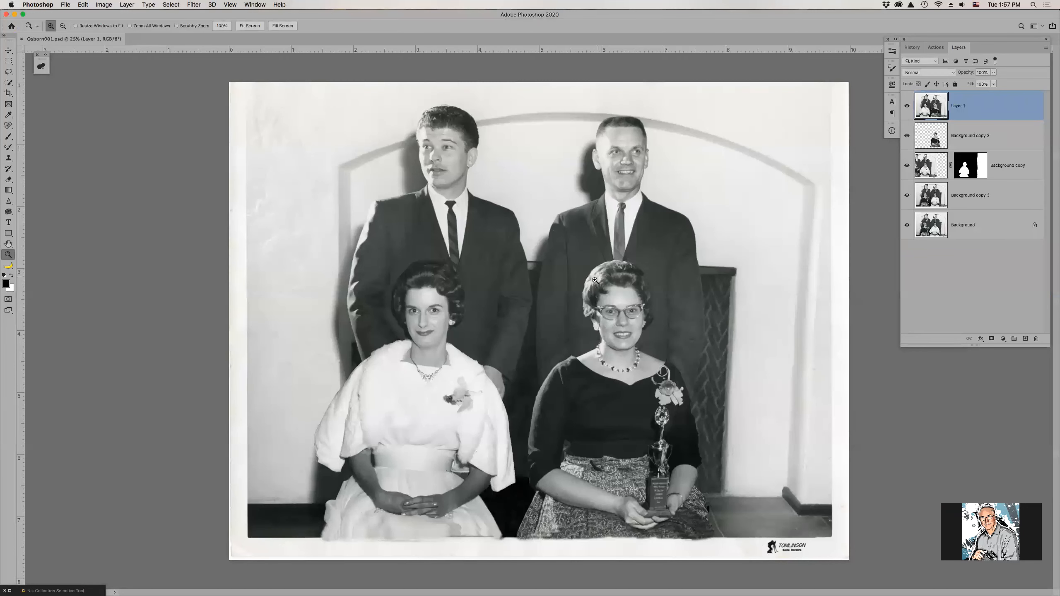
Step: Hide every layer except Background to show the original group portrait, enlarged on the four people
click(595, 281)
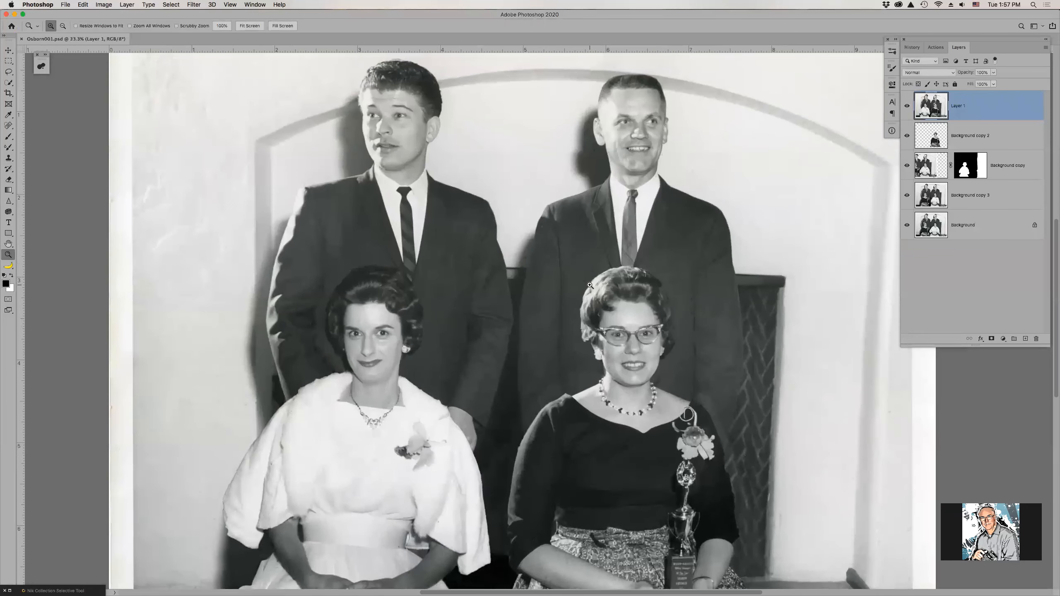
key(alt)
alt+click(907, 226)
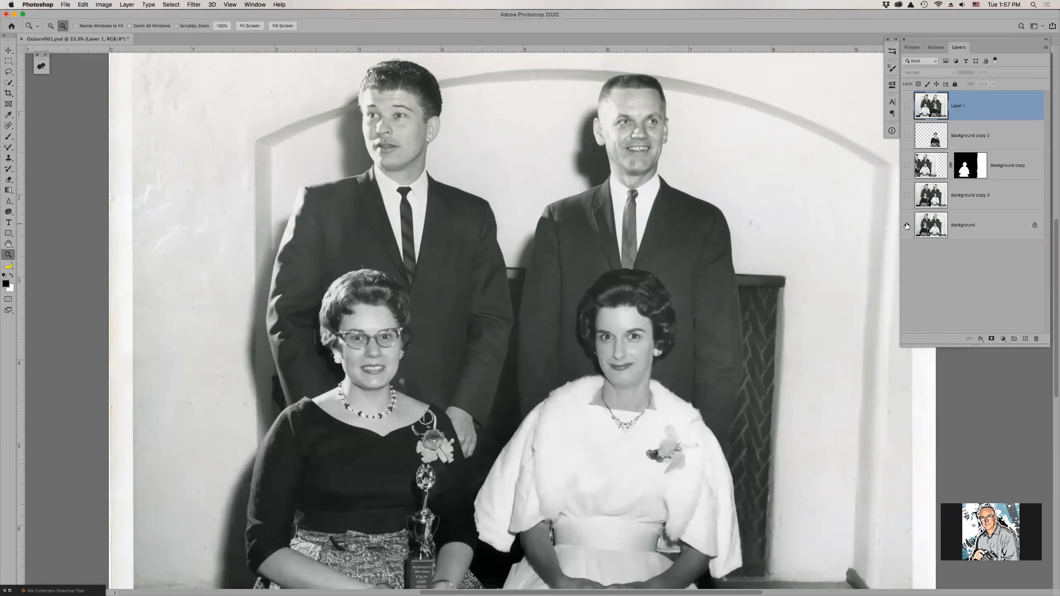
scroll(778, 292, down, 1)
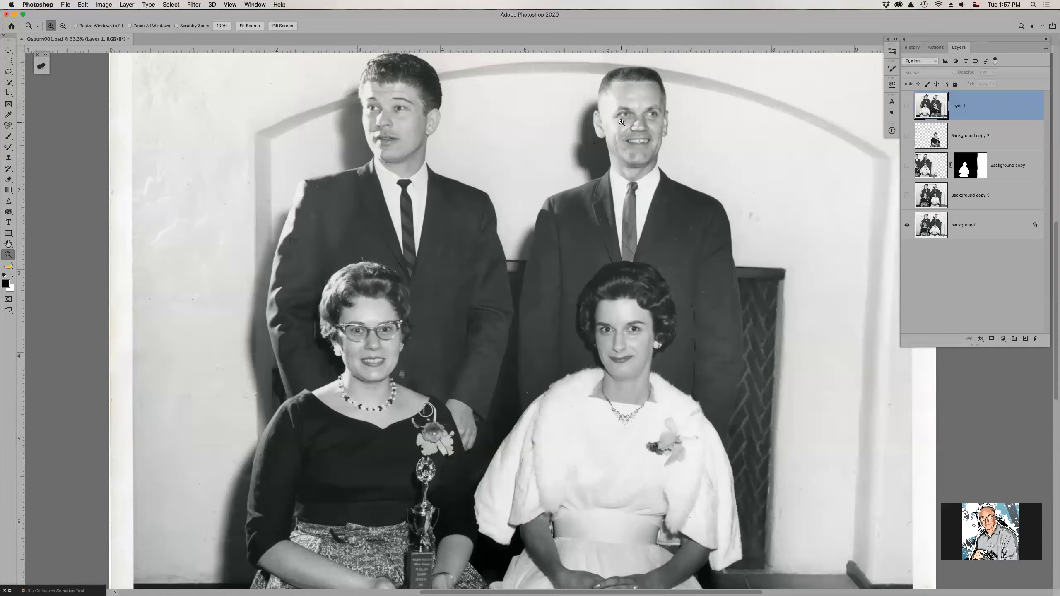
Step: Show Background copy, Background copy 2 and Background copy 3 one by one over the original group portrait
click(908, 166)
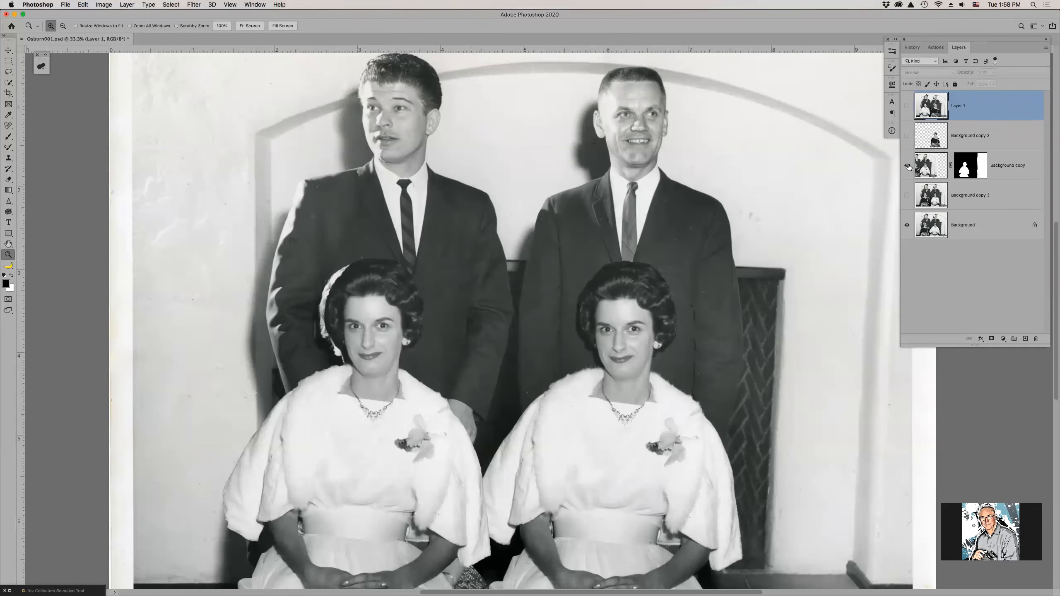
click(908, 136)
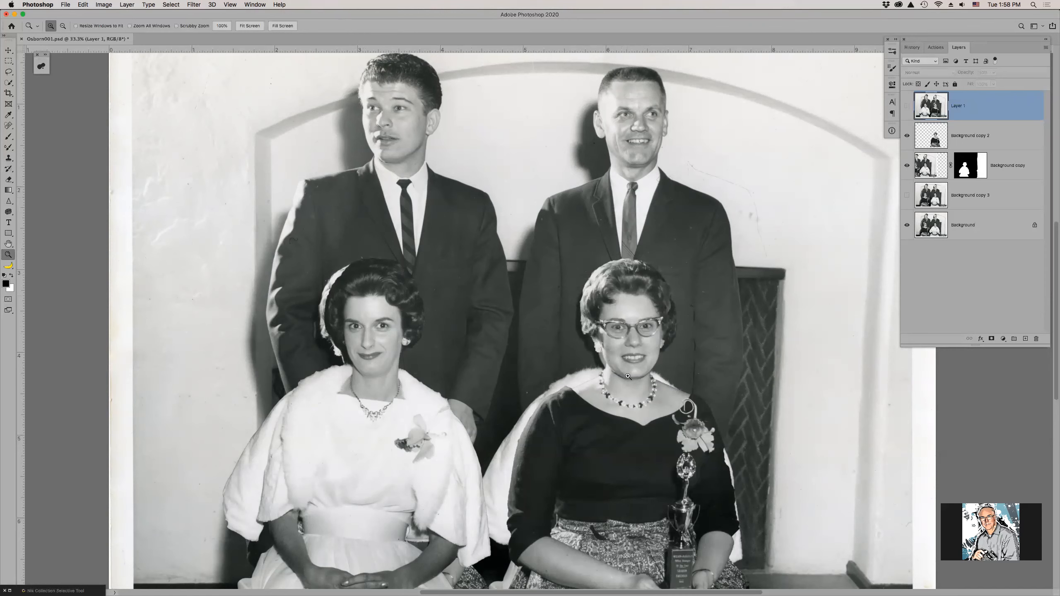
click(908, 196)
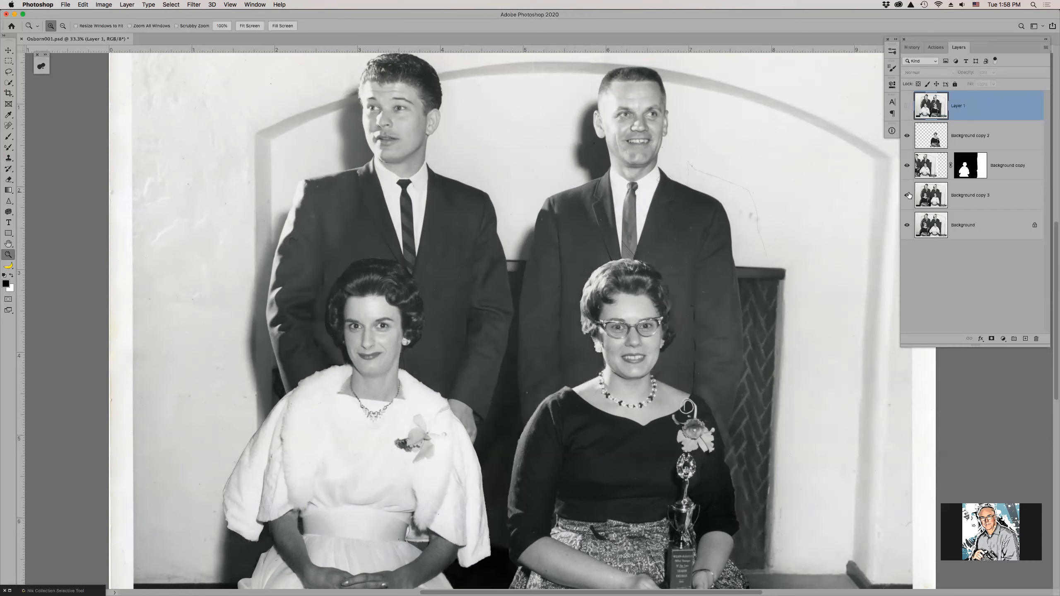
Step: Isolate Background copy 3 to examine the trimmed hair and fur cape, and turn Background copy and Background copy 2 back on
key(alt)
alt+click(907, 195)
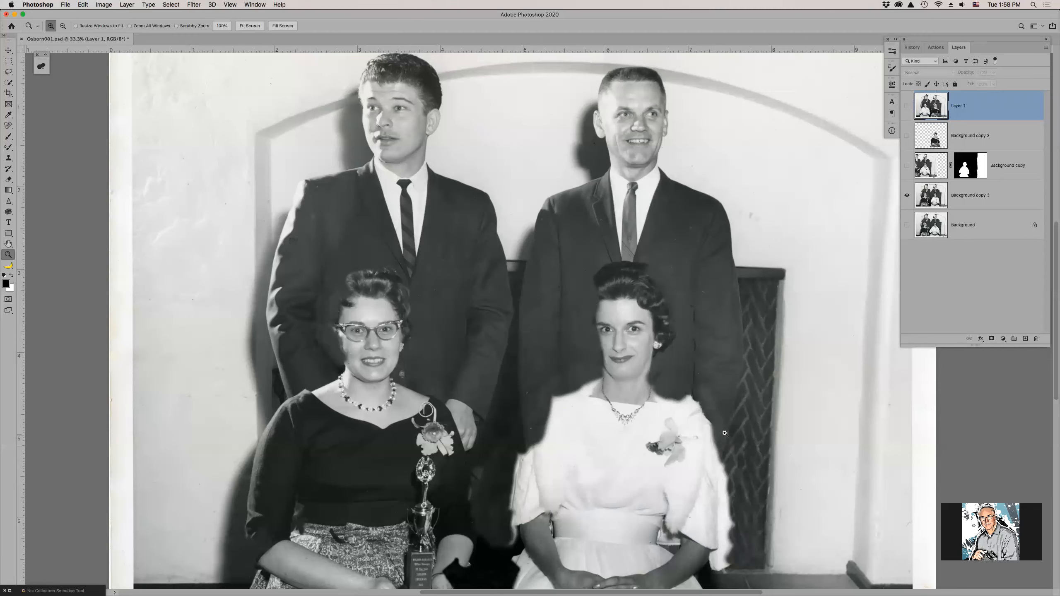
click(907, 166)
click(908, 136)
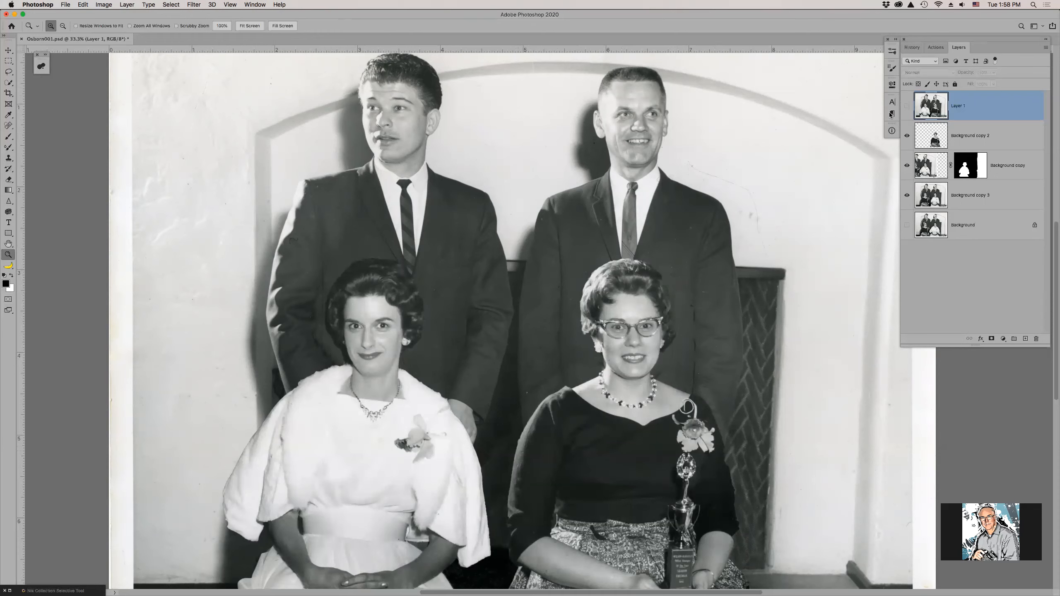
Step: Compare the portrait with and without Layer 1, leaving the layer visible with the whole print in view
click(907, 106)
click(908, 107)
click(909, 107)
click(909, 107)
click(907, 107)
key(super+minus)
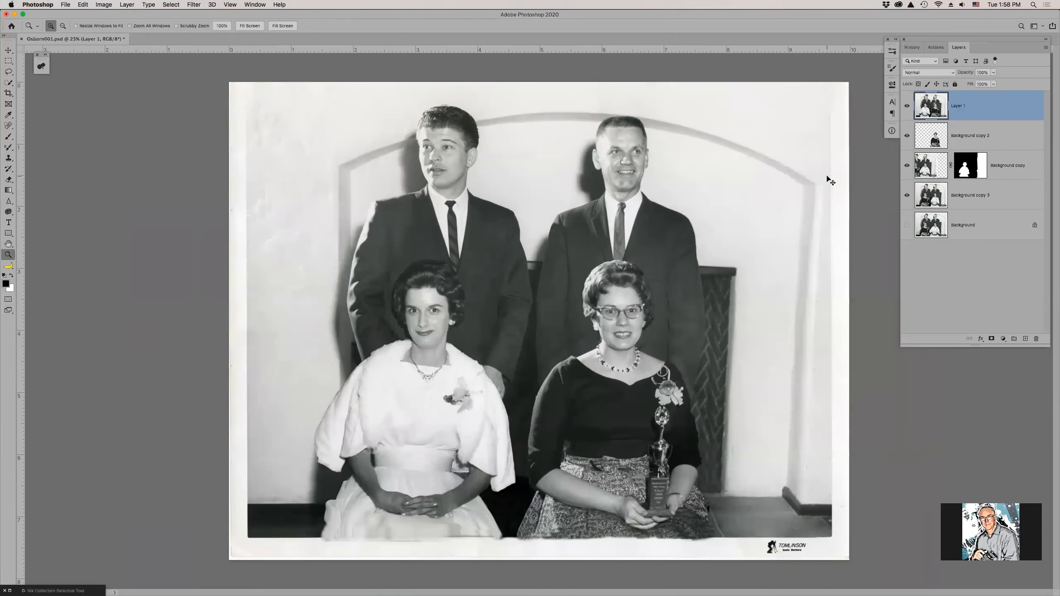
Step: Make the Background layer visible and examine the TOMLINSON Santa Barbara logo on the print's border up close
click(907, 226)
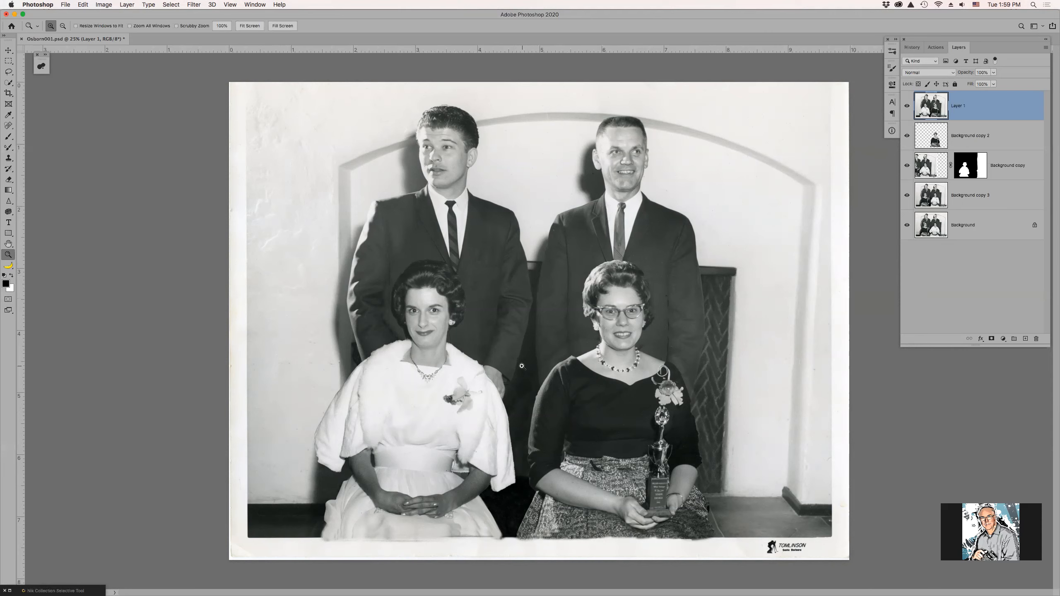
drag(767, 534, 832, 576)
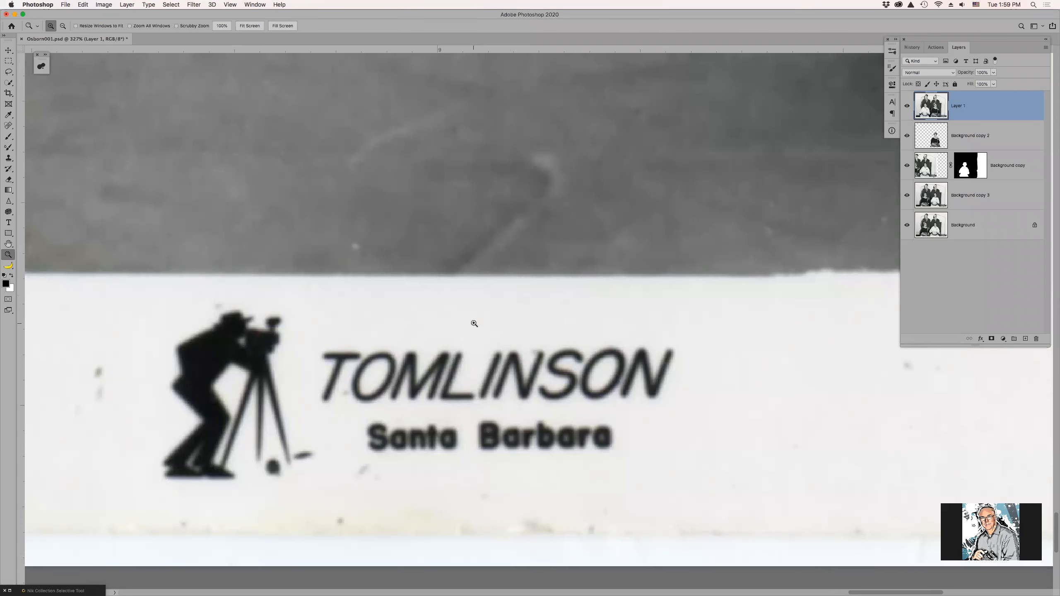
key(super+0)
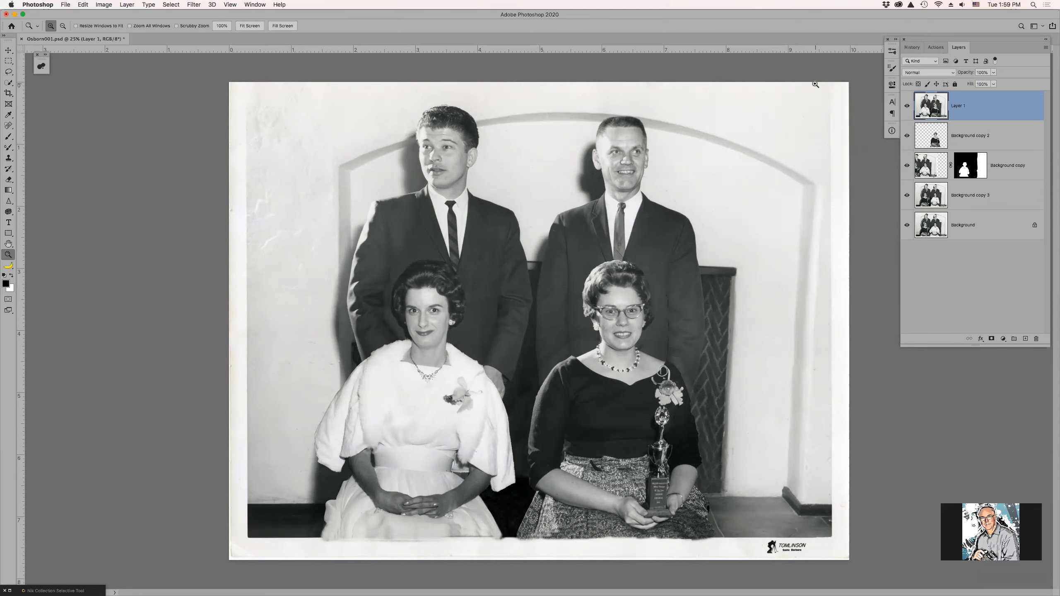
Step: Close Osborn001.psd and switch to Adobe Bridge
key(super+w)
click(496, 192)
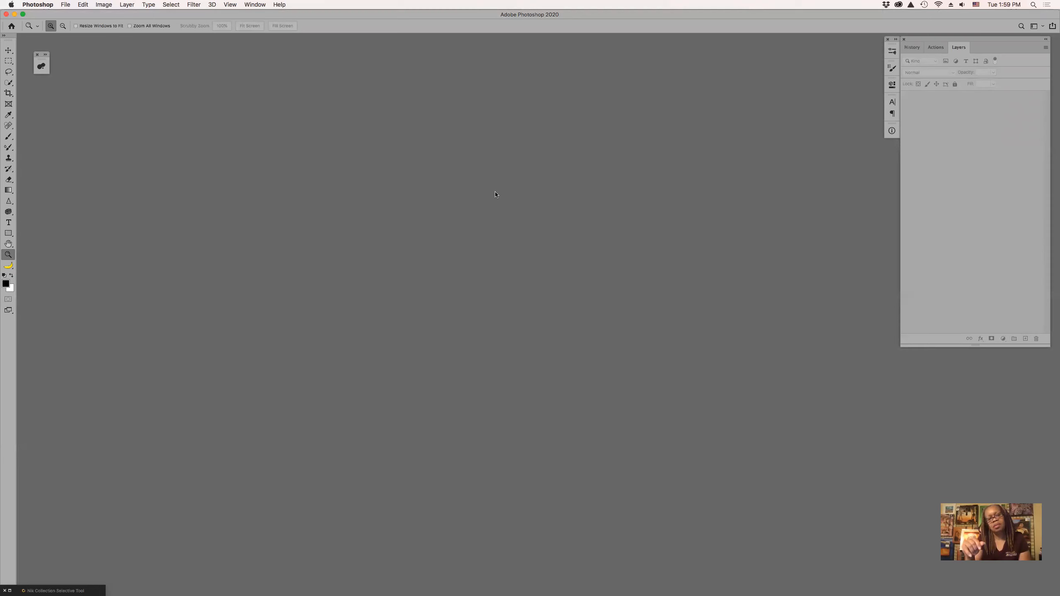
key(super+Tab)
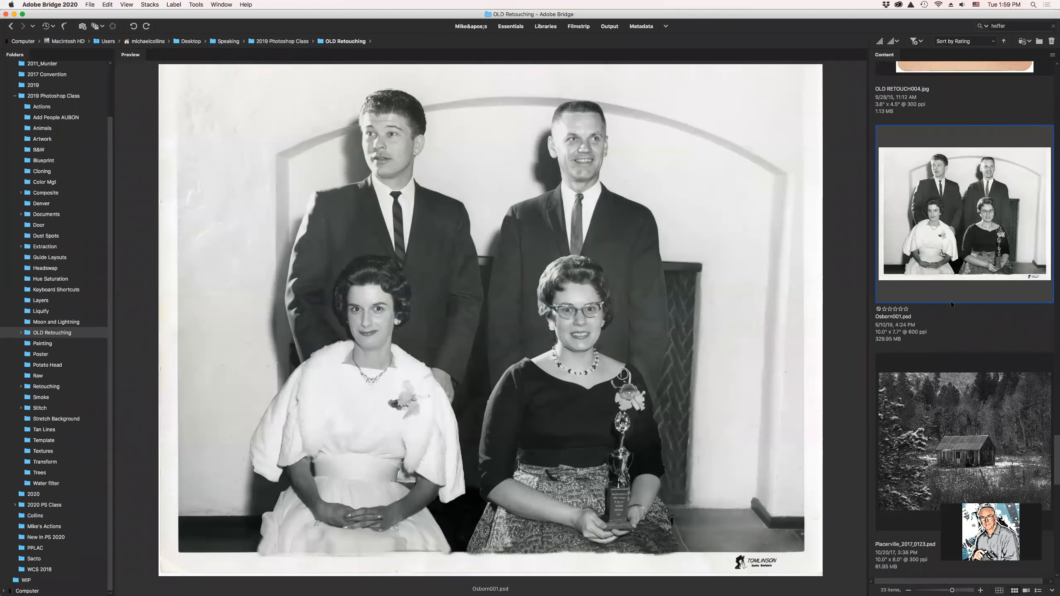
Step: Find the faded yellow scan Valley Rock001.tif in the OLD Retouching folder and open it in Photoshop
scroll(951, 301, down, 5)
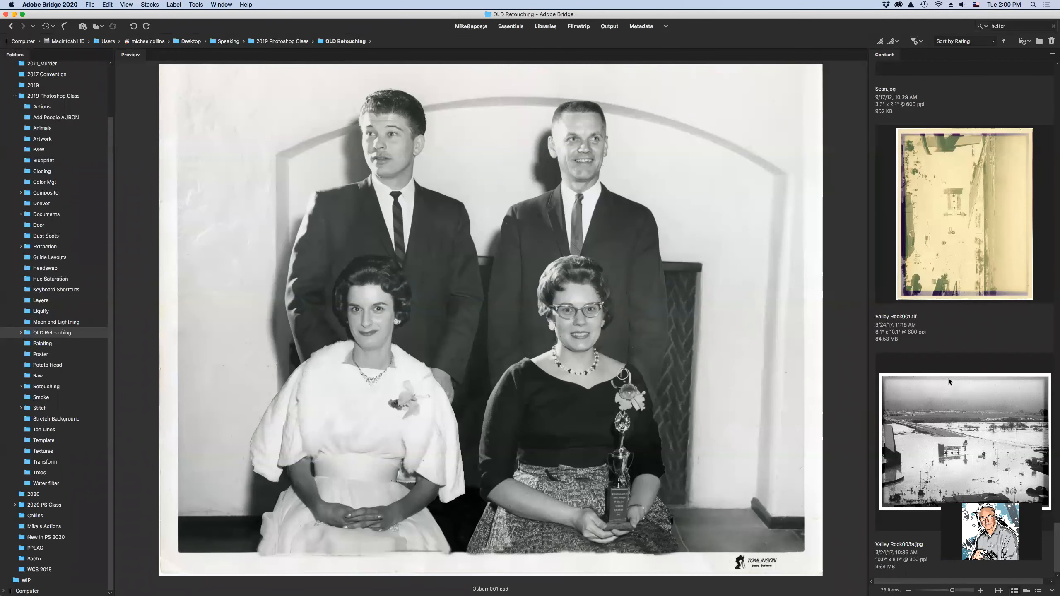
click(965, 274)
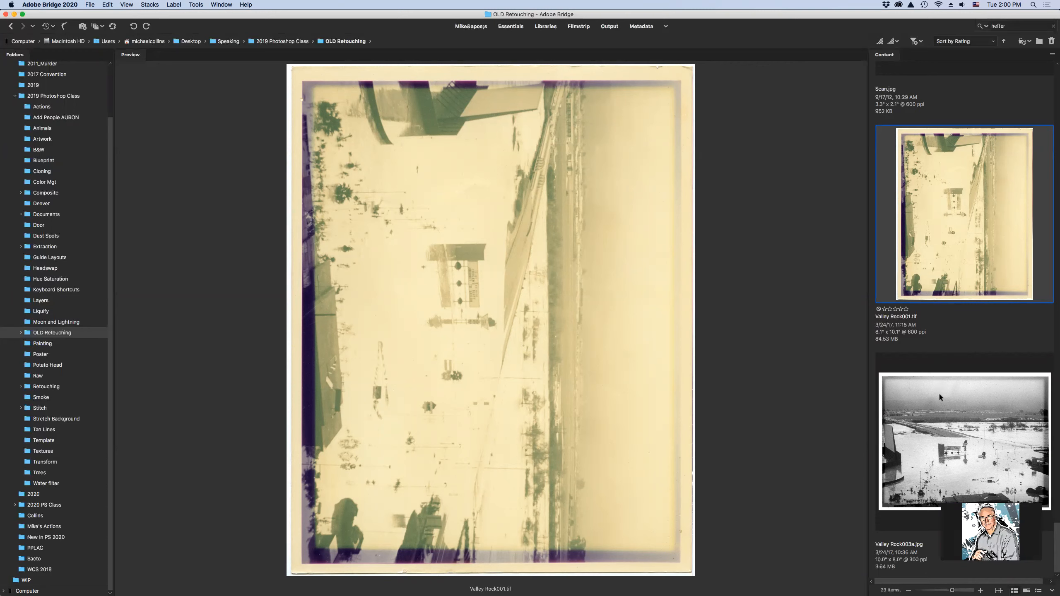
double_click(959, 275)
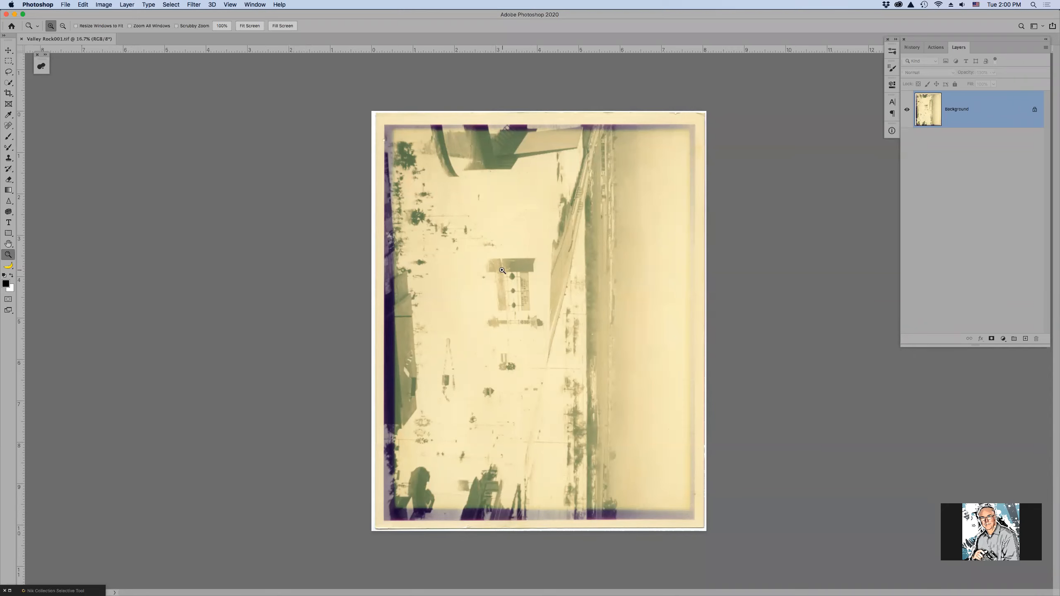
Step: Rotate the Valley Rock001.tif image 90° counterclockwise
click(100, 5)
mouse_move(156, 85)
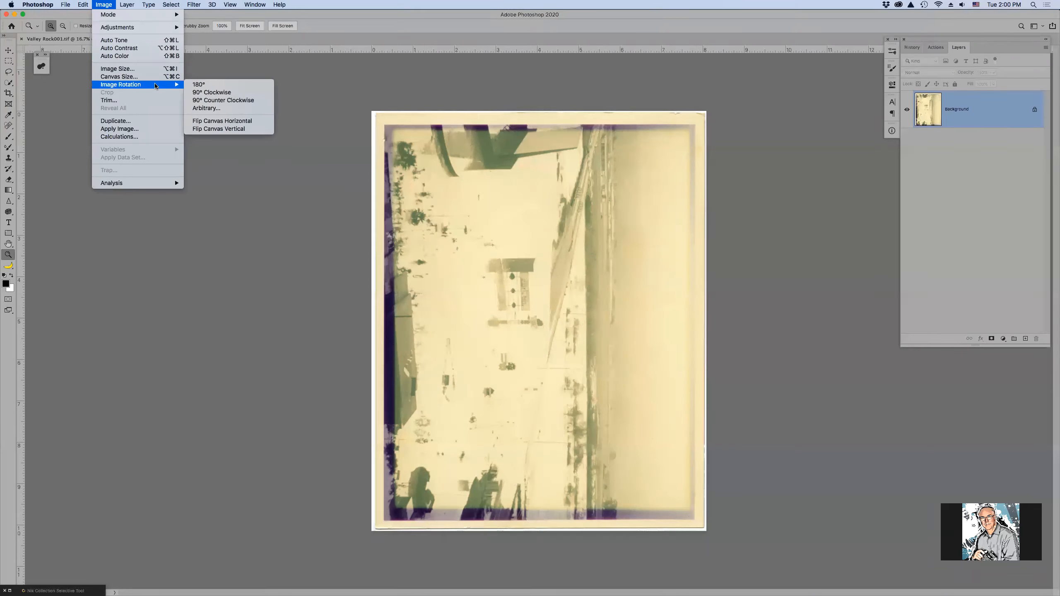
click(219, 101)
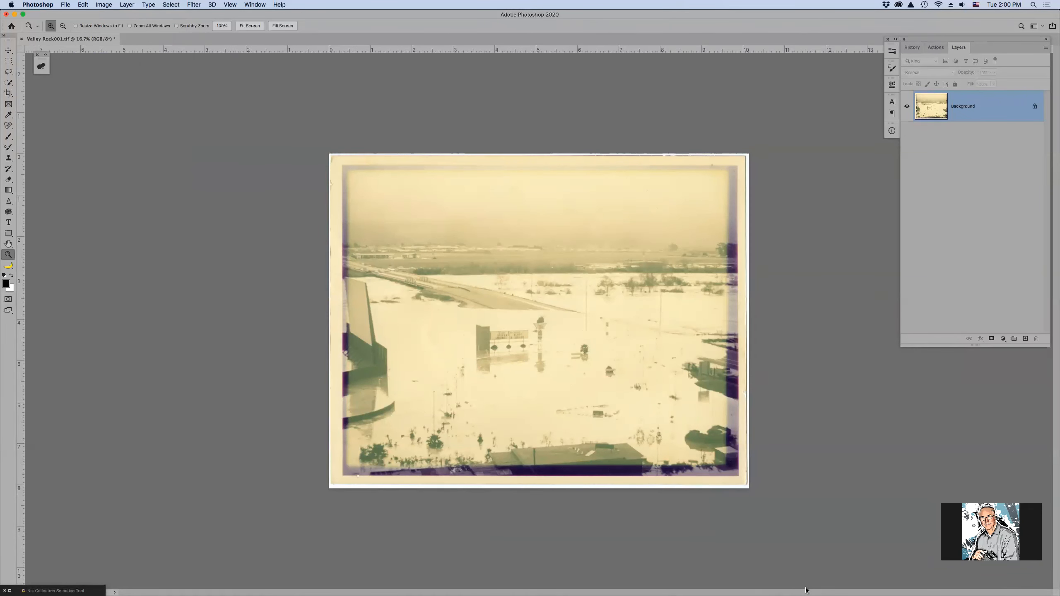
Step: Switch to Adobe Bridge and preview the restored black-and-white Valley Rock003a.jpg
mouse_move(359, 590)
click(481, 579)
click(935, 421)
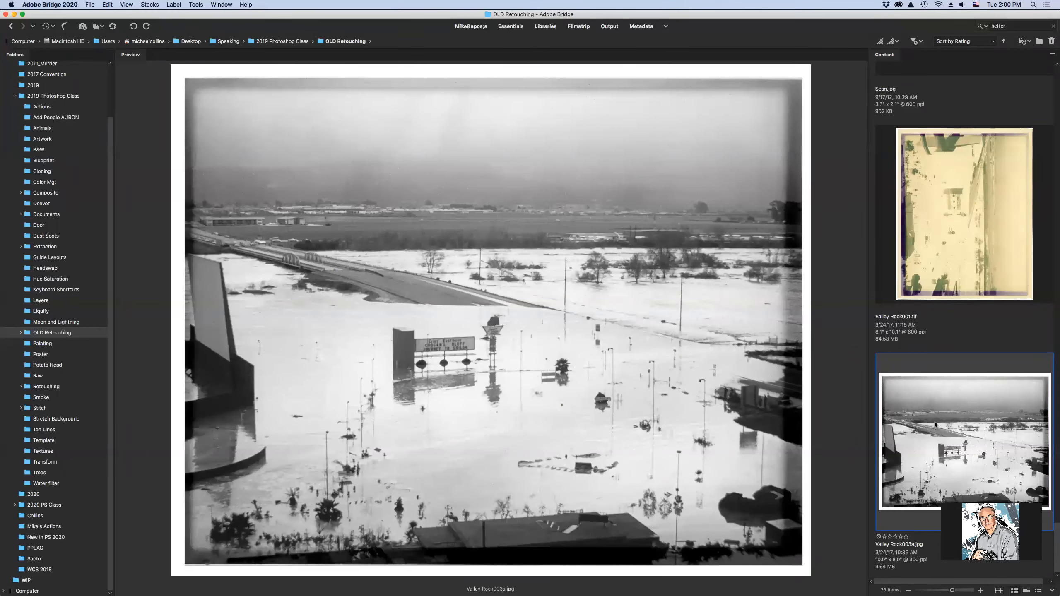
Step: Try to place Valley Rock003a.jpg into the open Photoshop document
right_click(934, 421)
mouse_move(953, 455)
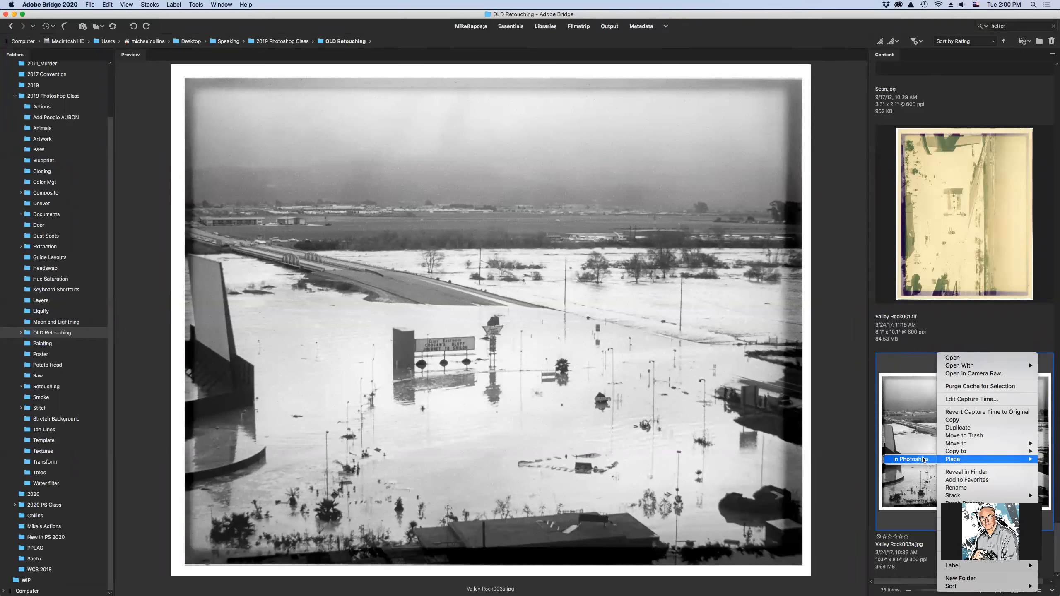
click(923, 459)
click(548, 334)
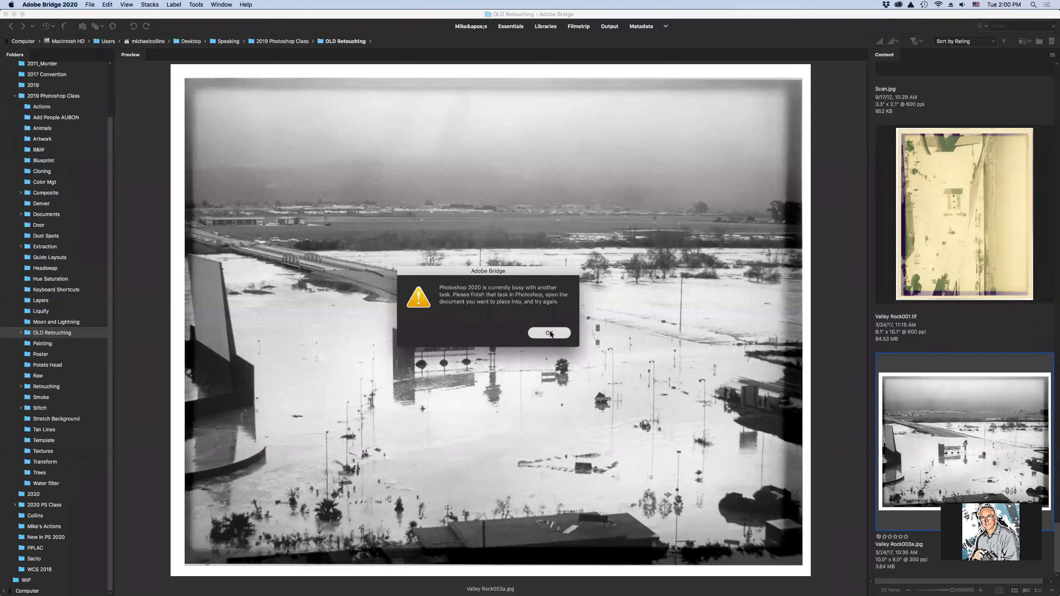
Step: Place Valley Rock003a.jpg in Photoshop as a layer above the faded Valley Rock001.tif scan
right_click(895, 400)
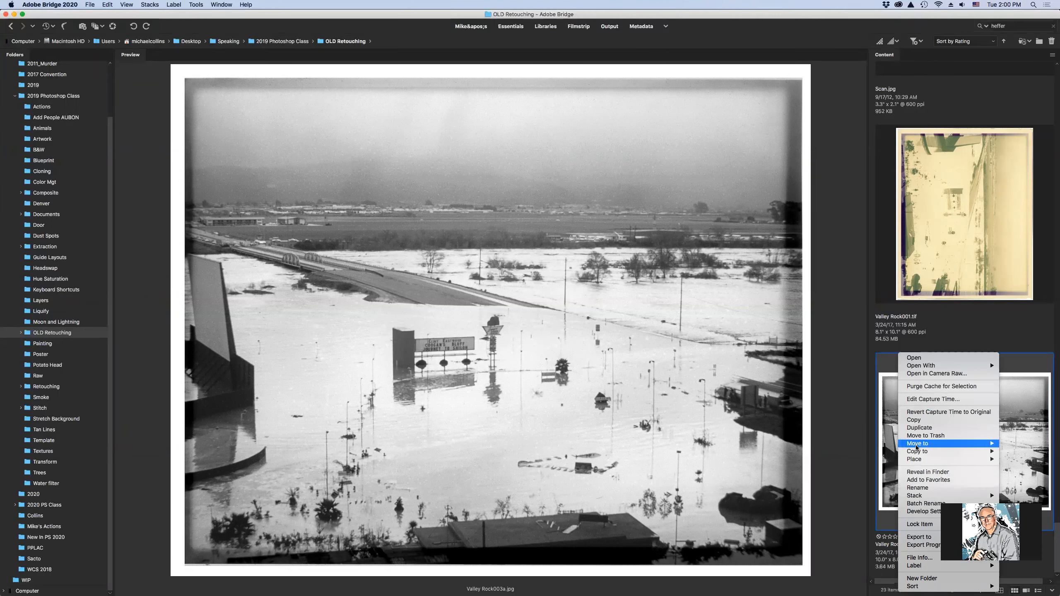
mouse_move(917, 460)
click(1024, 460)
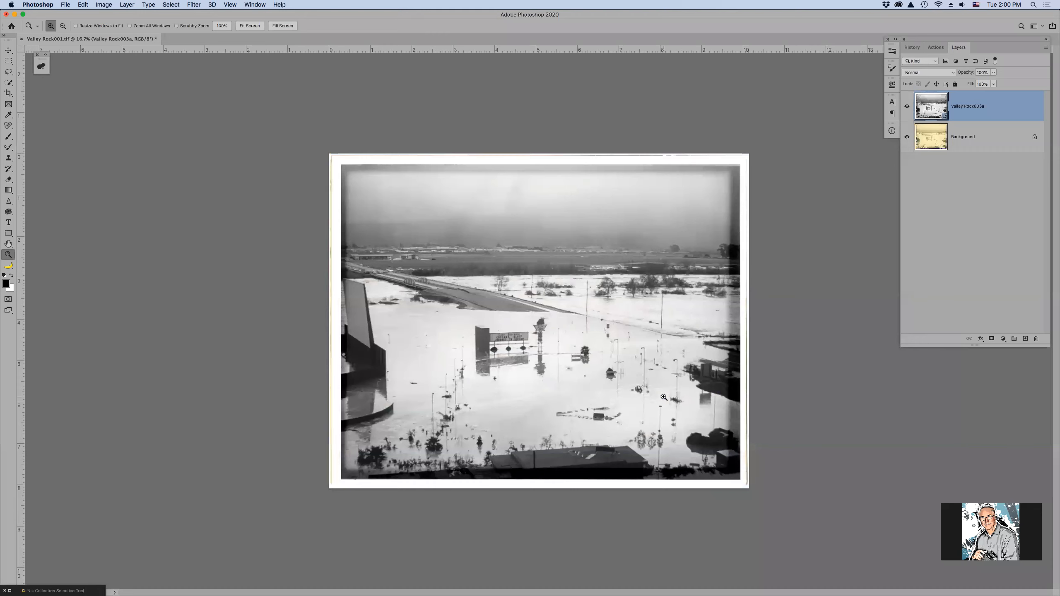
Step: Enlarge the theater sign area and compare the faded original with the restored Valley Rock003a layer
click(907, 107)
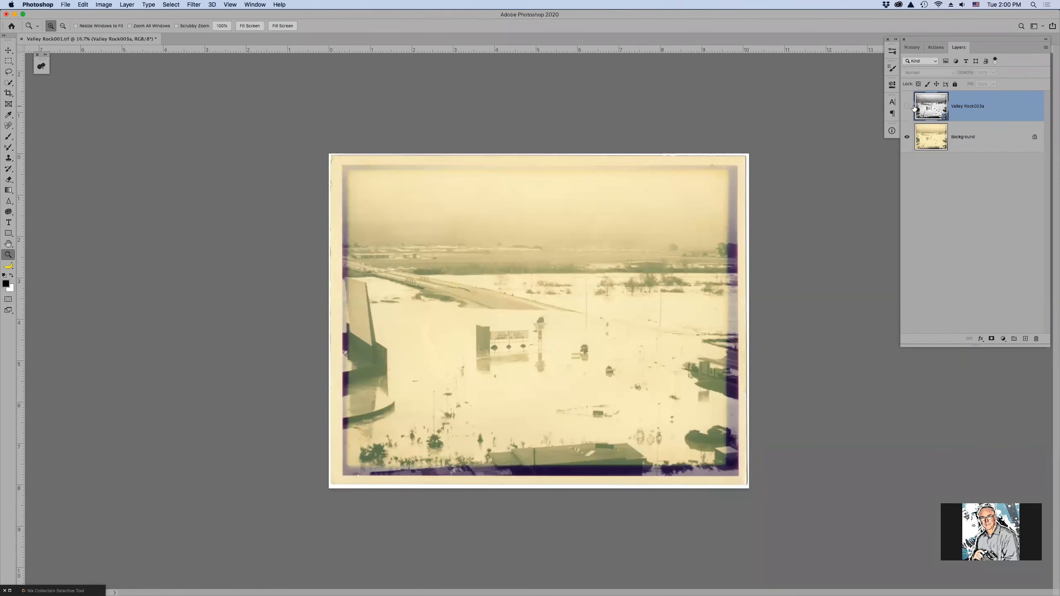
drag(447, 282, 622, 382)
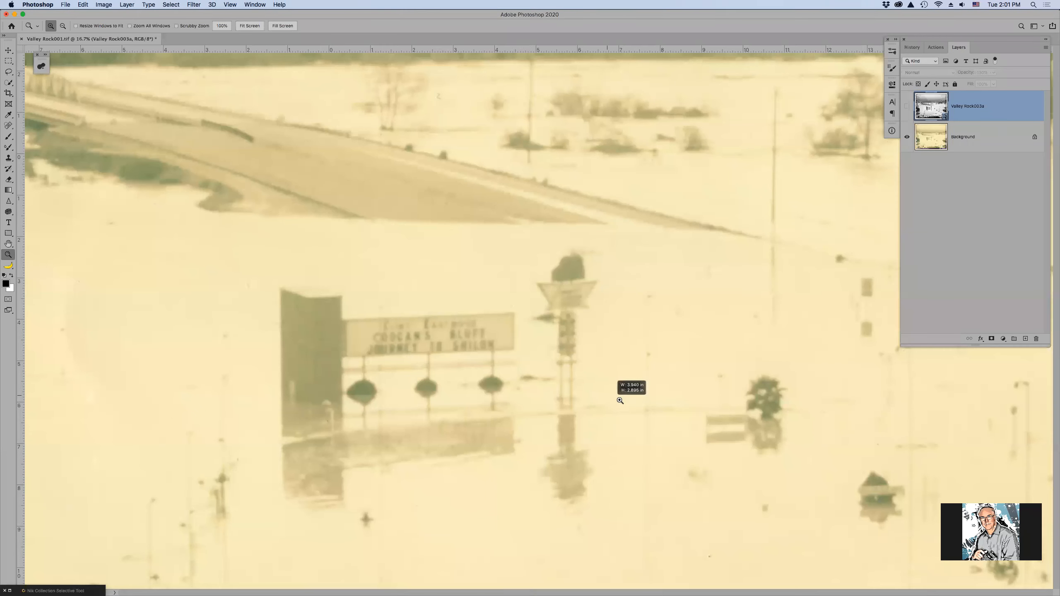
click(907, 107)
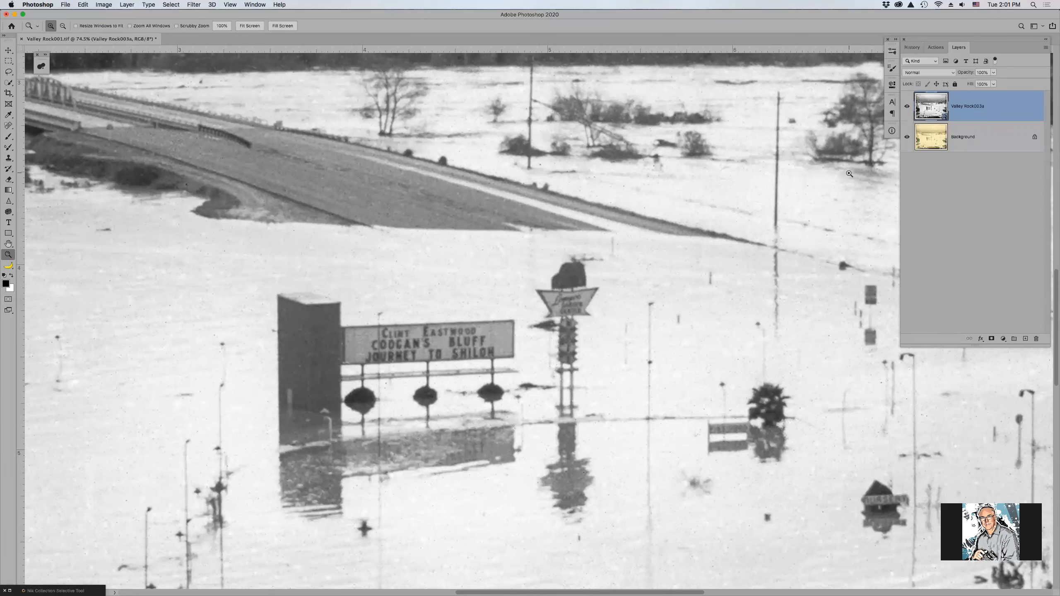
click(907, 107)
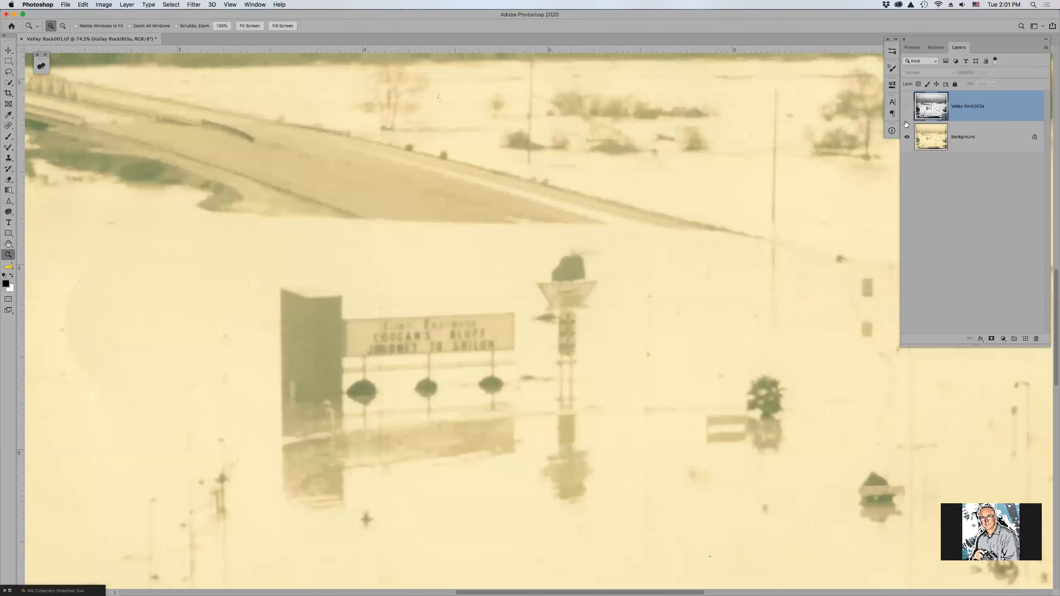
Step: Magnify the sign's lettering to 300% and compare its legibility with the Valley Rock003a layer on and off
click(472, 347)
click(472, 347)
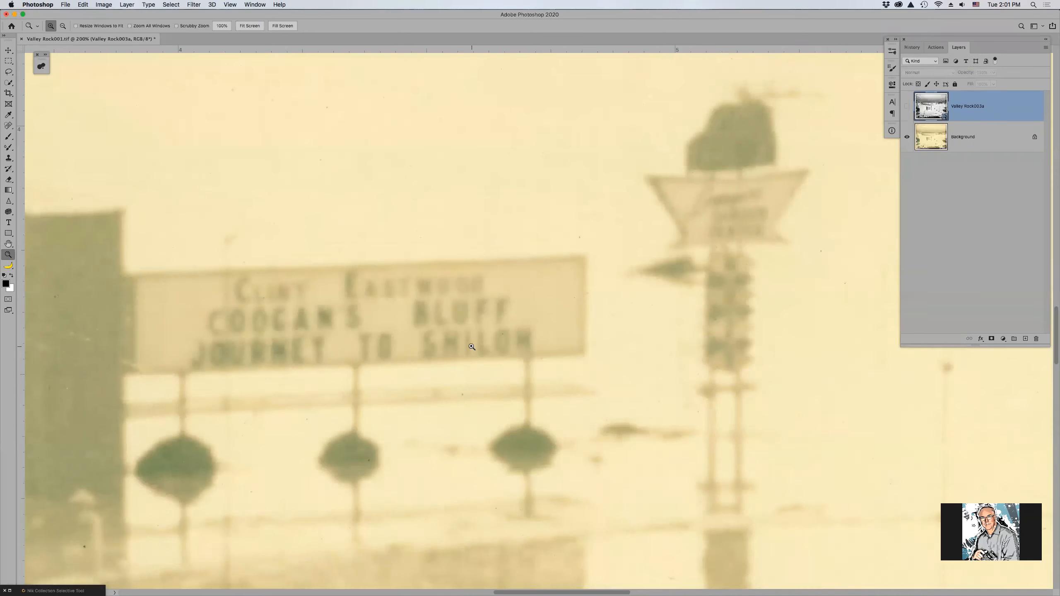
click(472, 347)
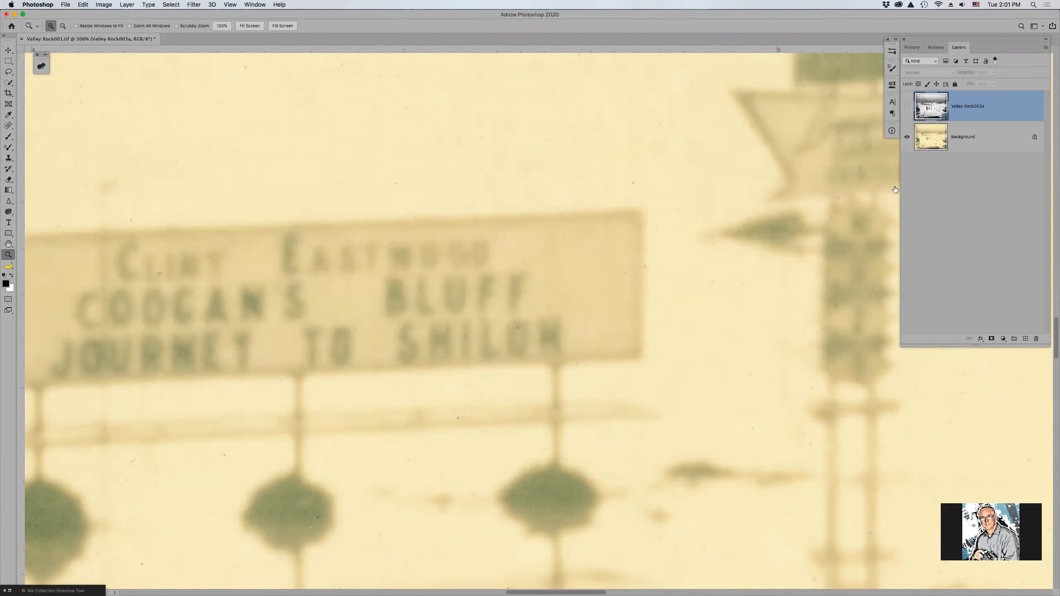
click(909, 107)
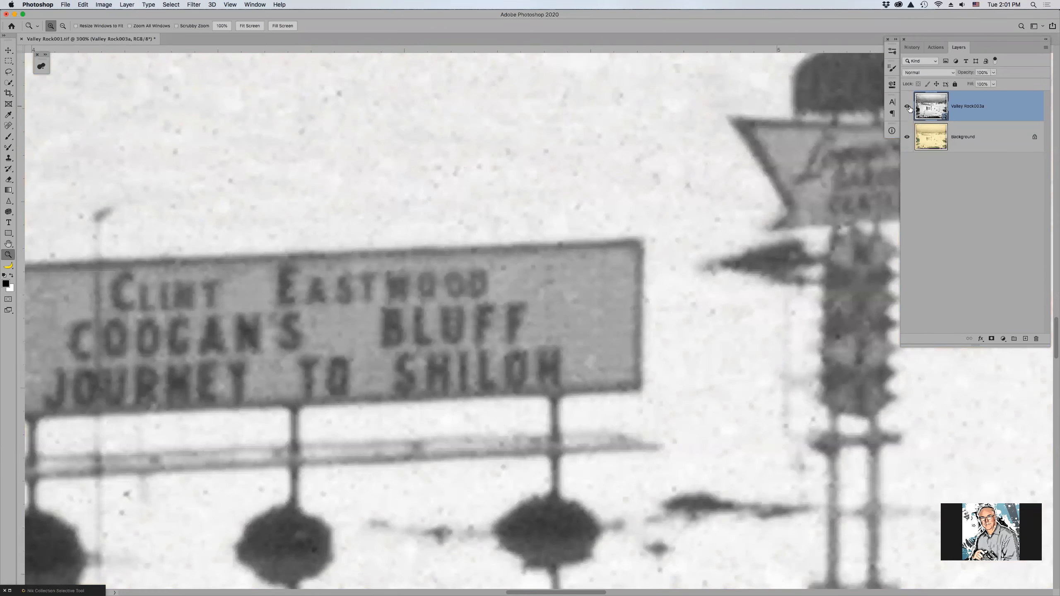
click(908, 107)
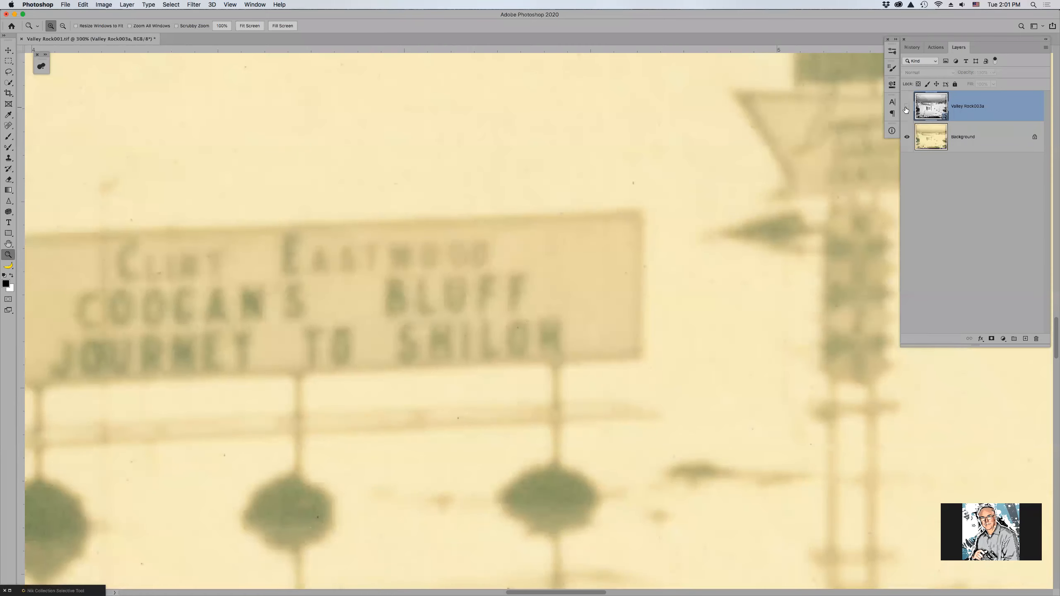
Step: Bring the whole flood photo into view and turn on the restored Valley Rock003a layer
key(super+0)
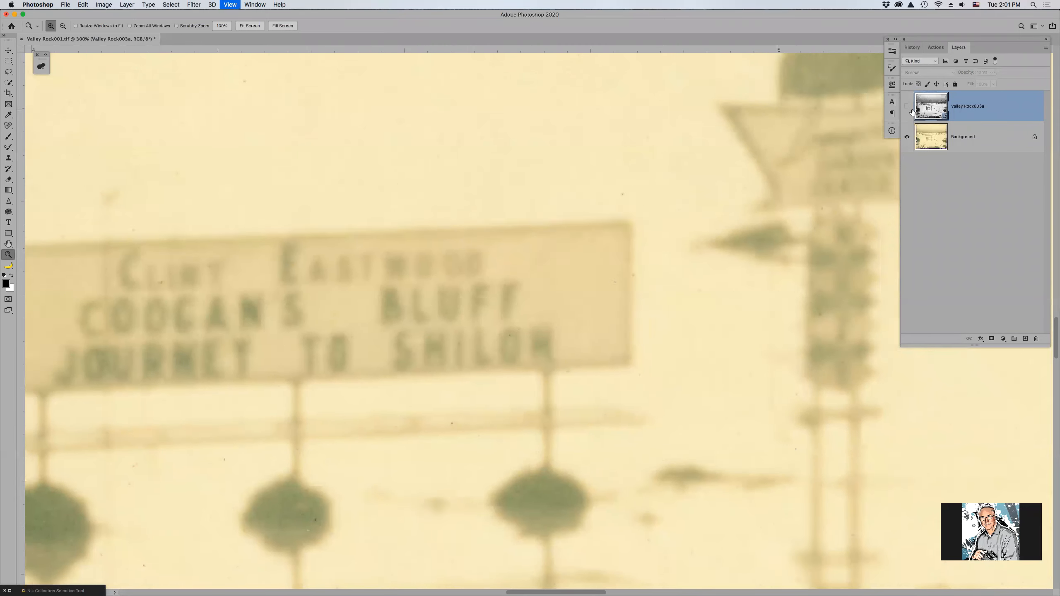
key(super+minus)
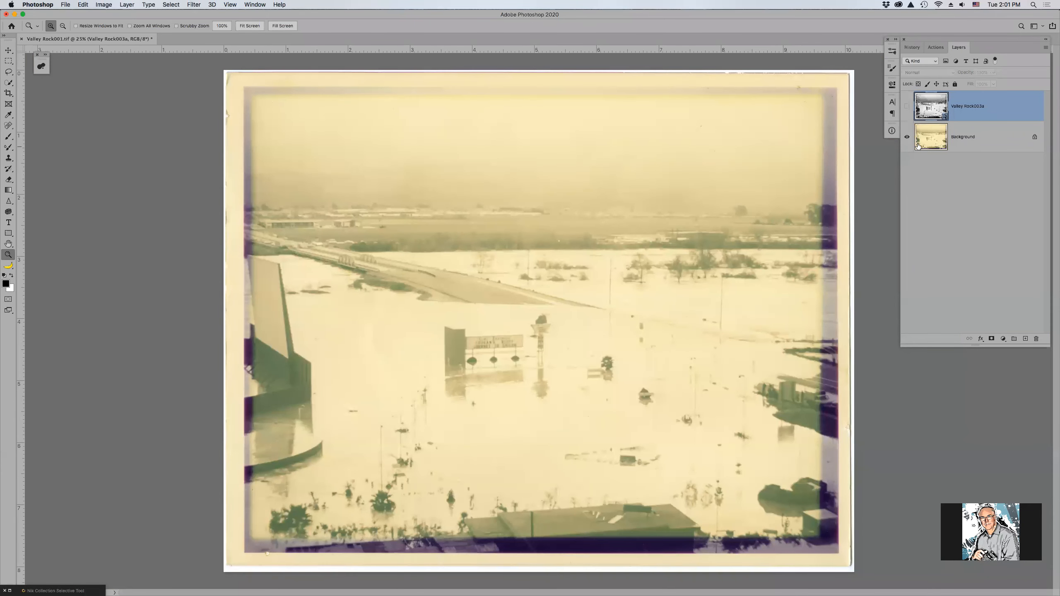
click(907, 106)
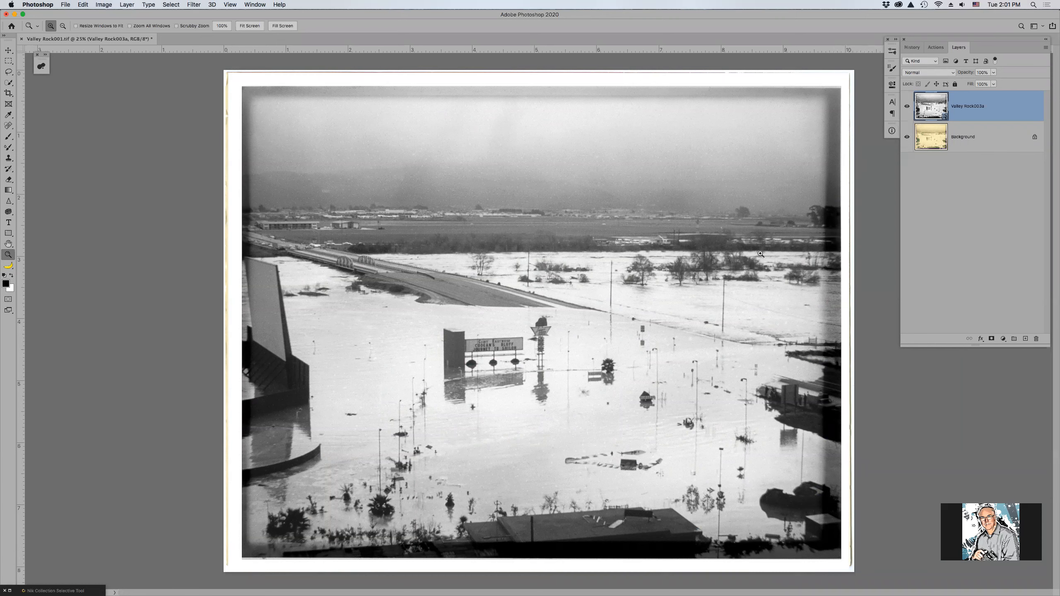